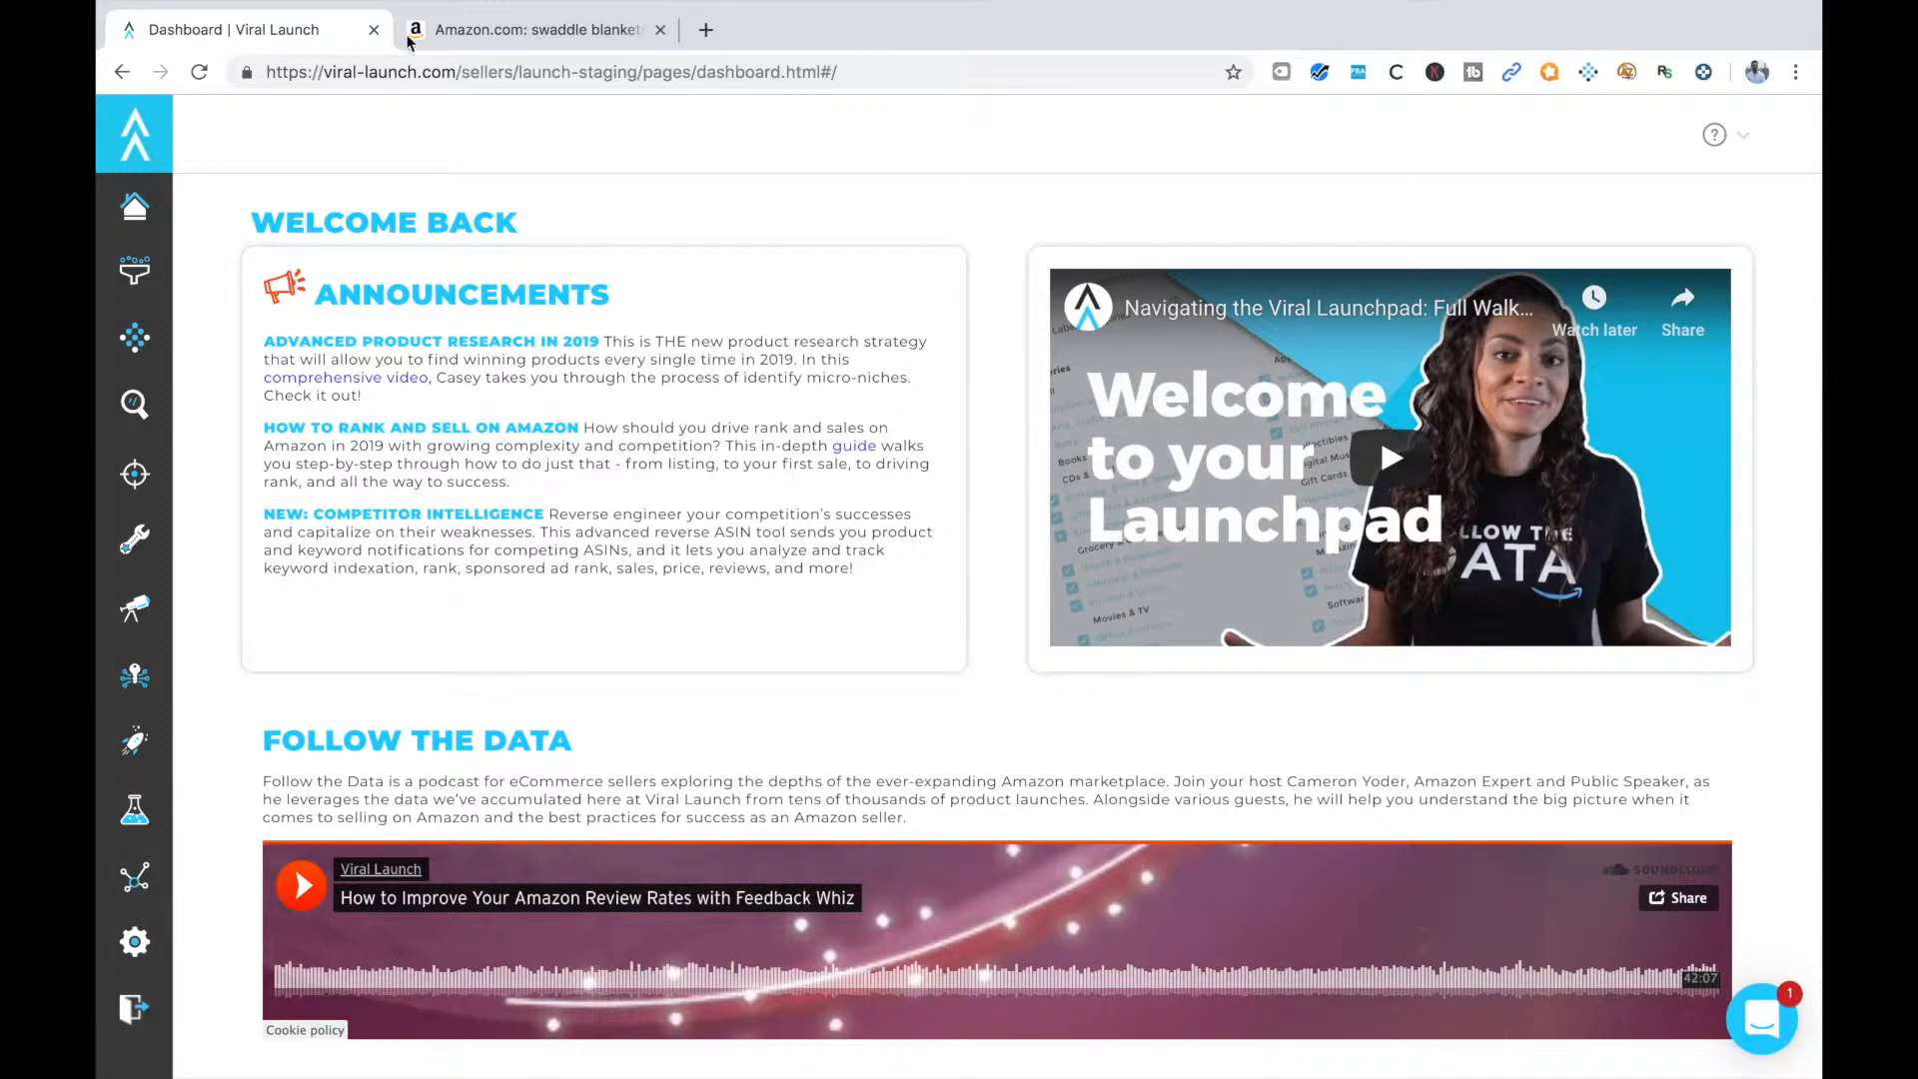
Look through the Amazon search results for "swaddle blankets", examining the listed products, prices and reviews
left_click(506, 32)
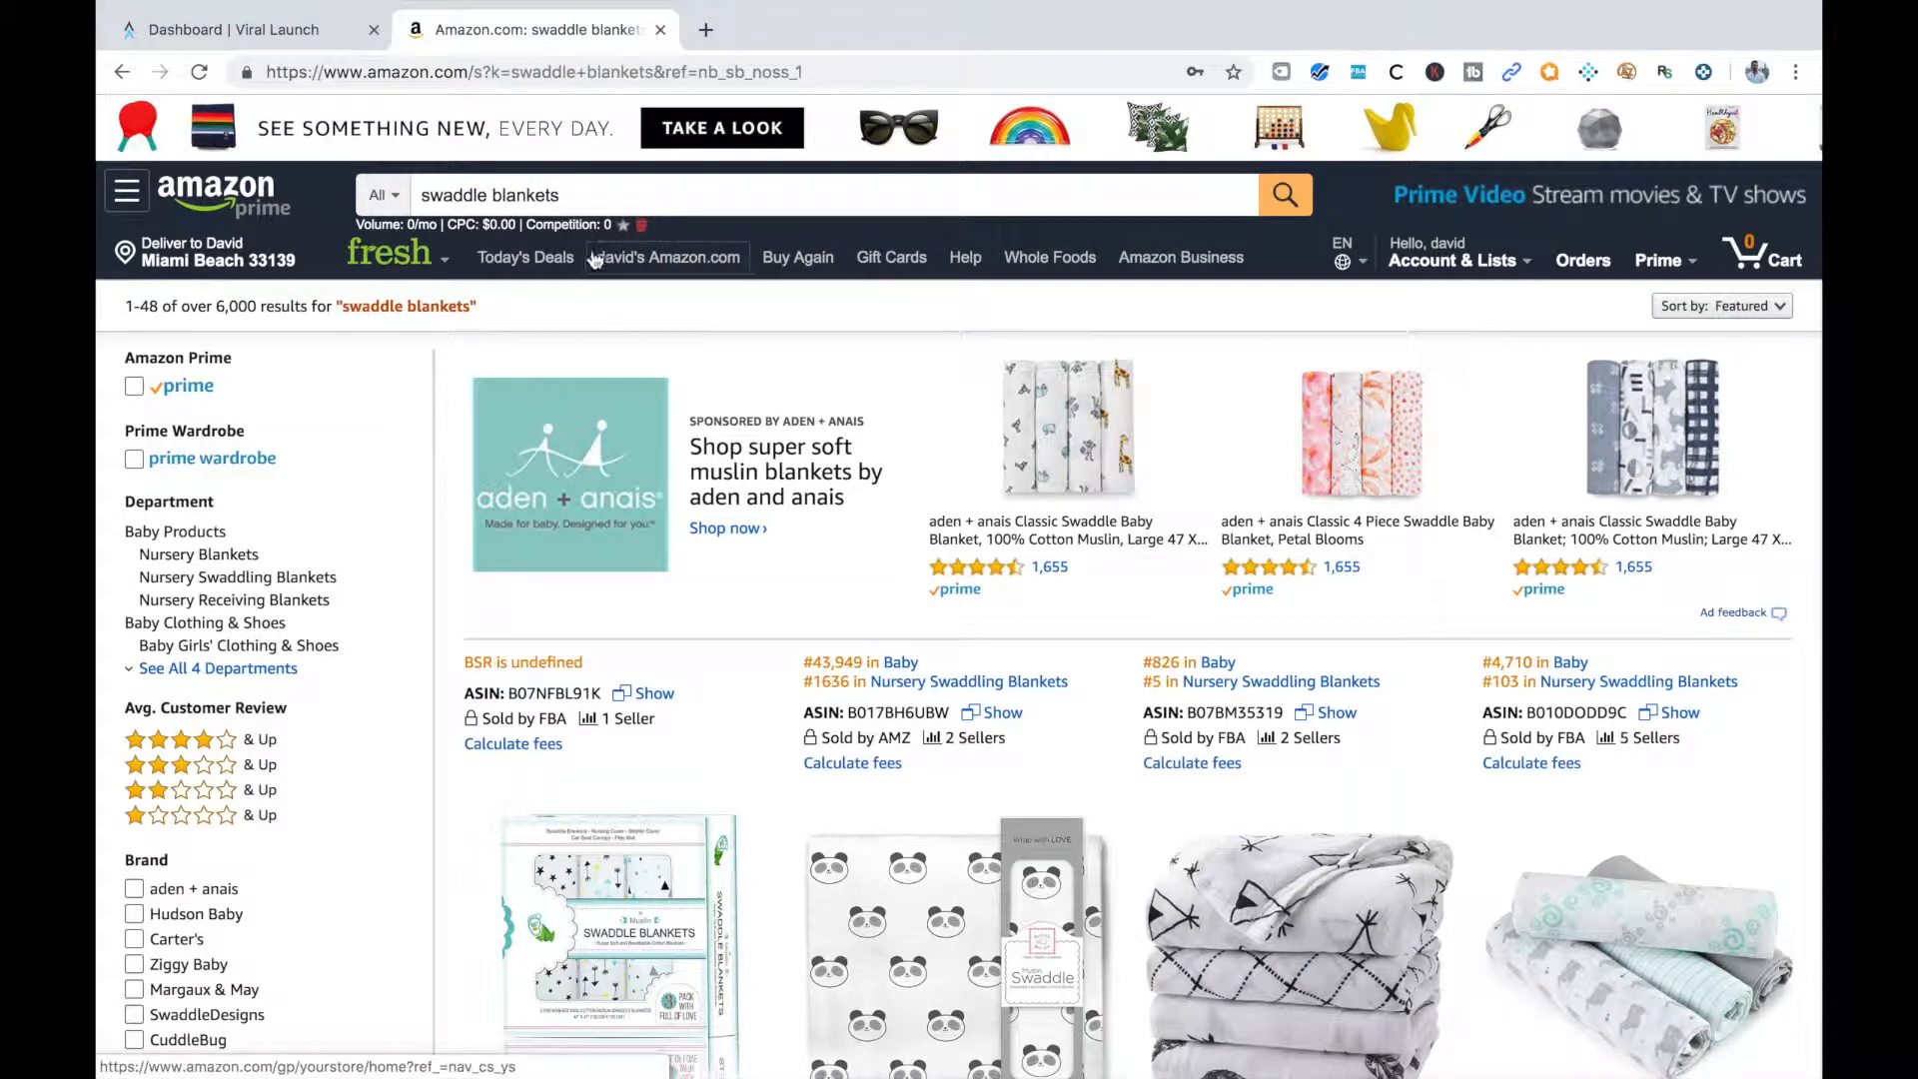
scroll(867, 511, "down", 3)
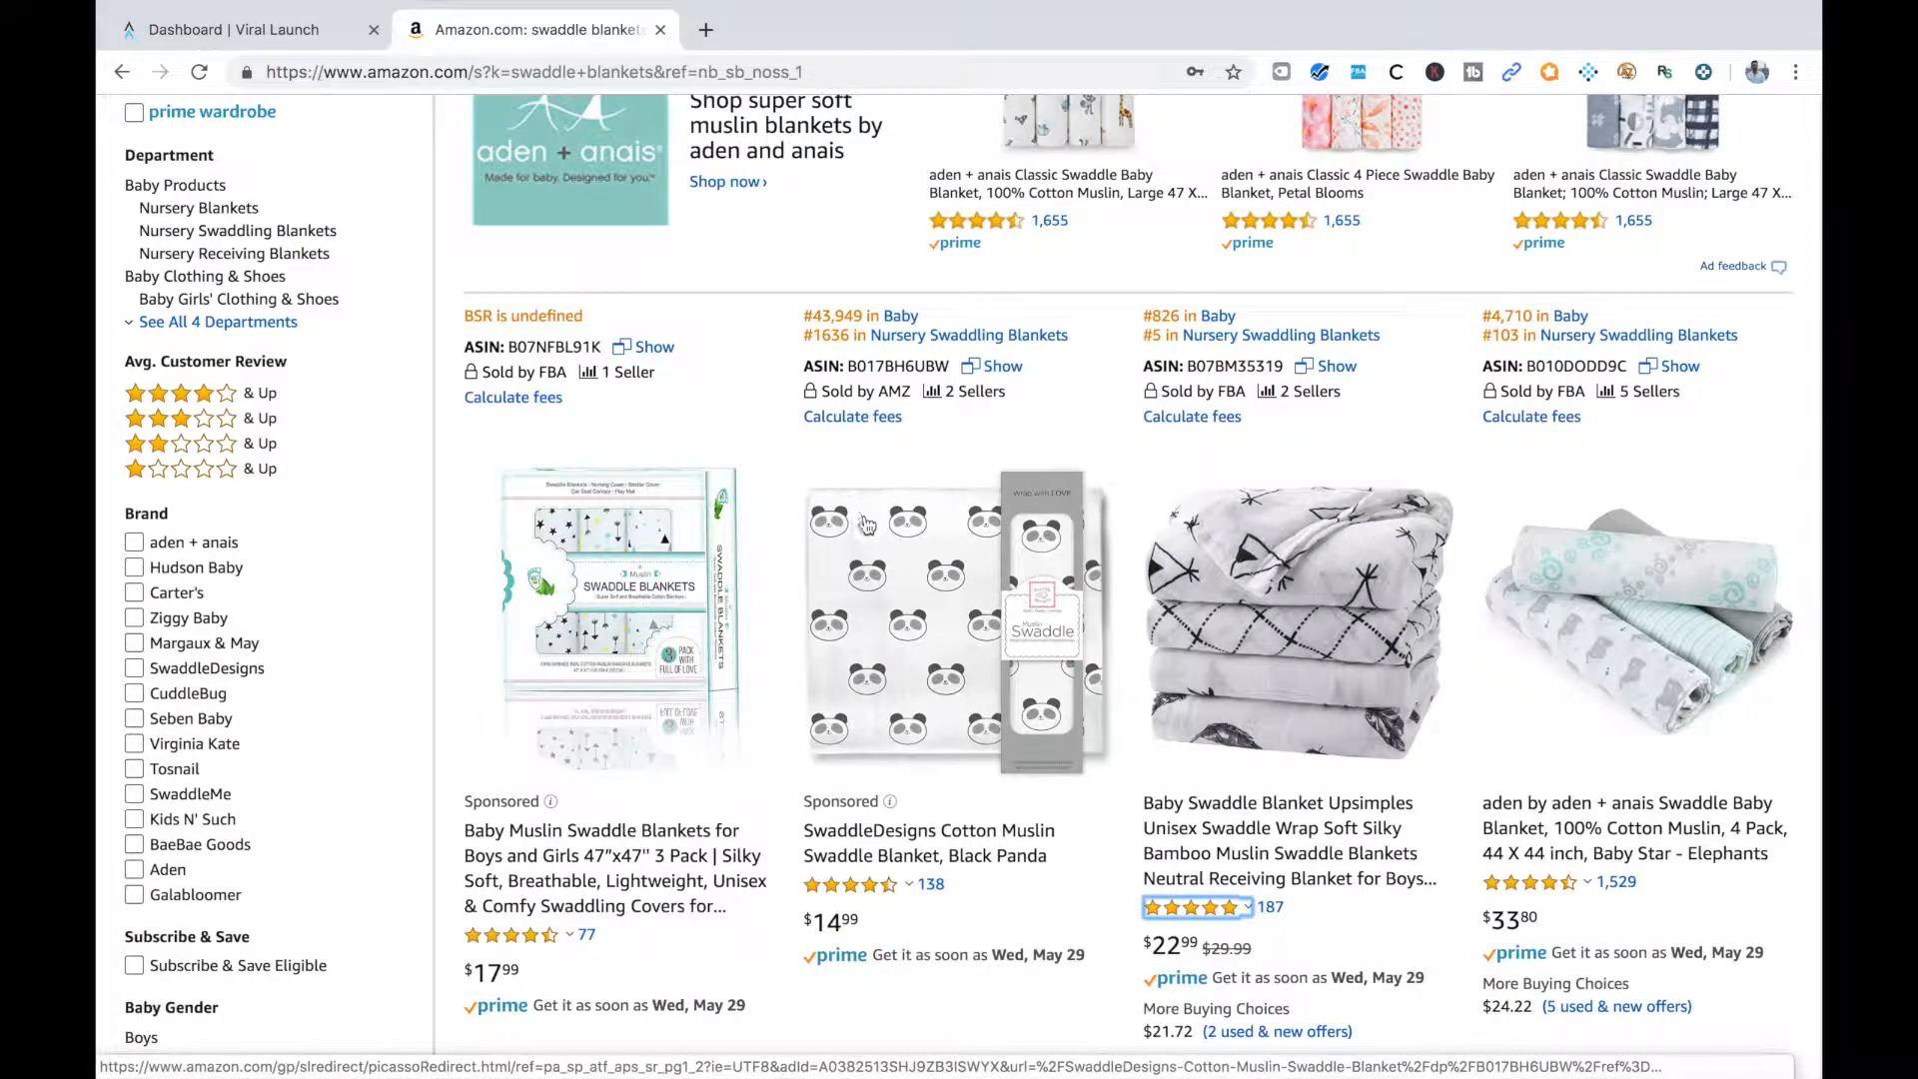
scroll(921, 749, "up", 3)
scroll(984, 490, "down", 5)
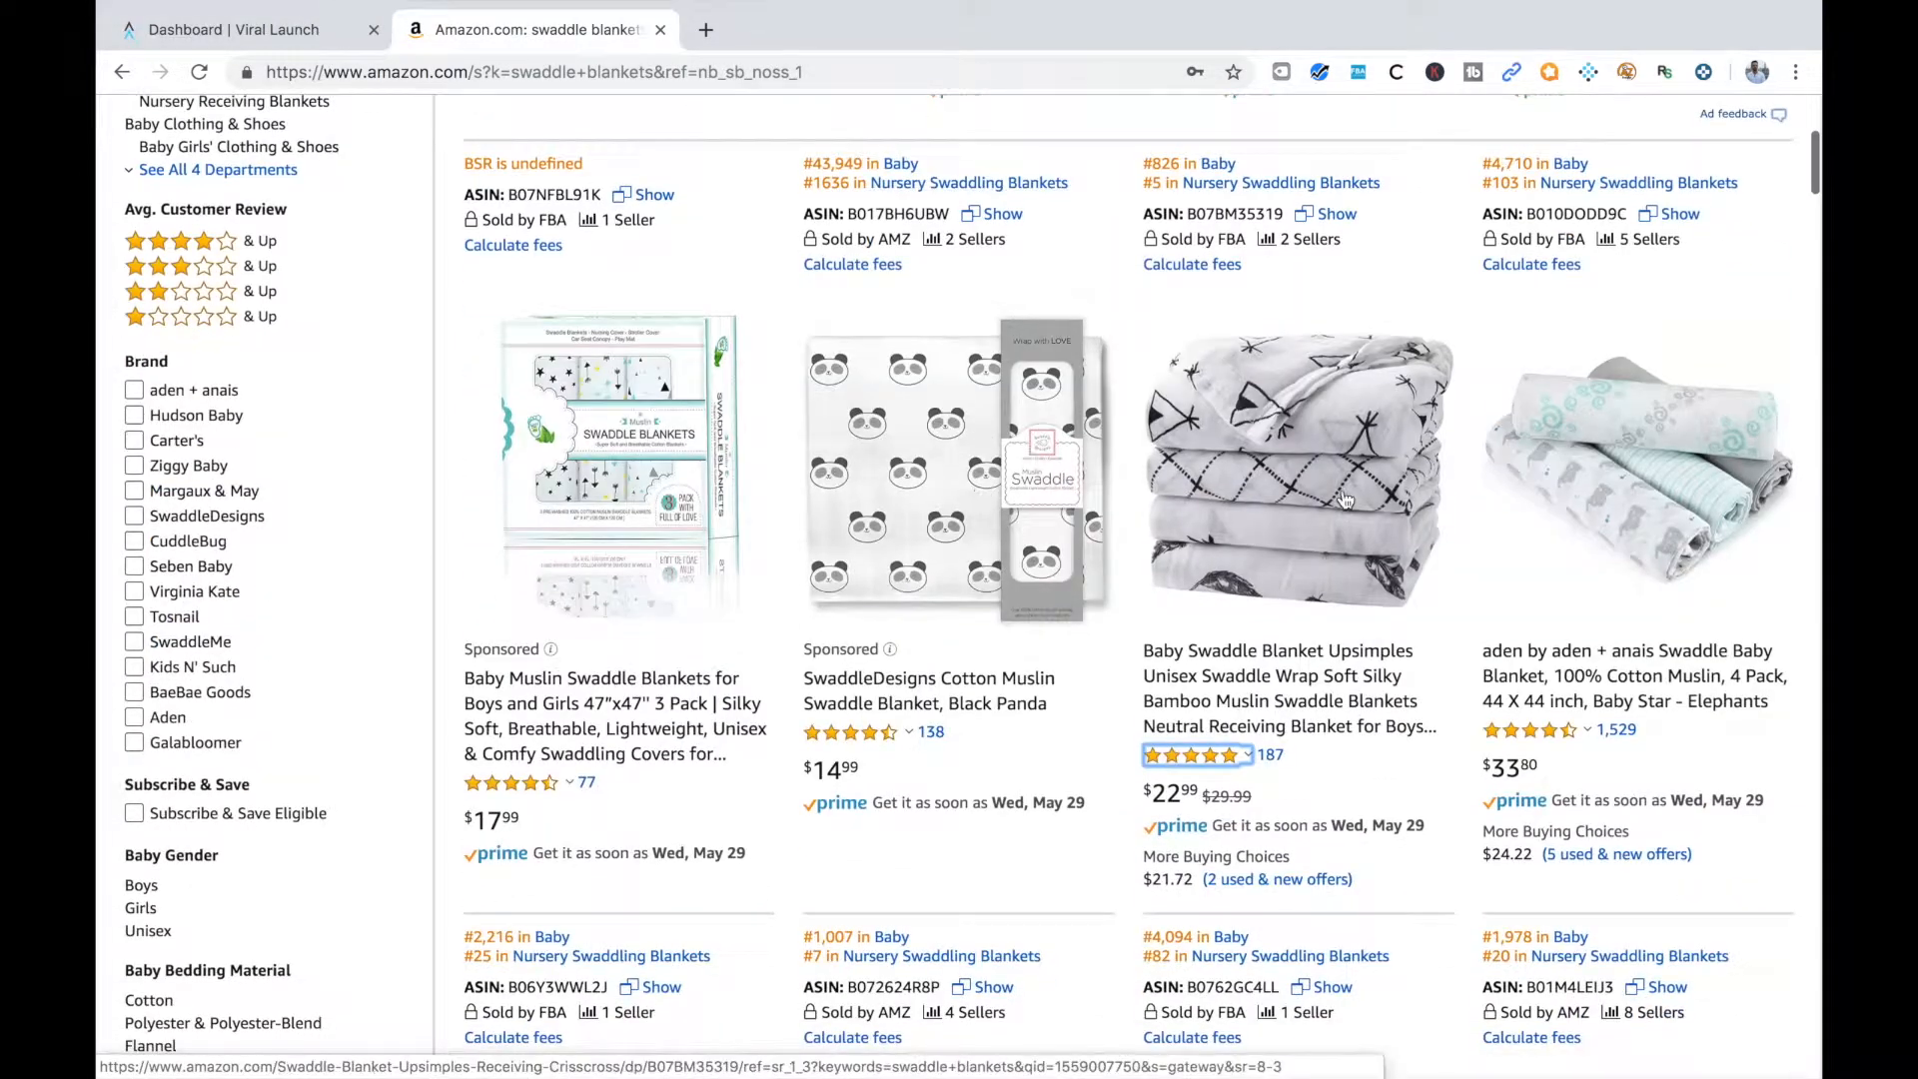
scroll(1071, 743, "down", 6)
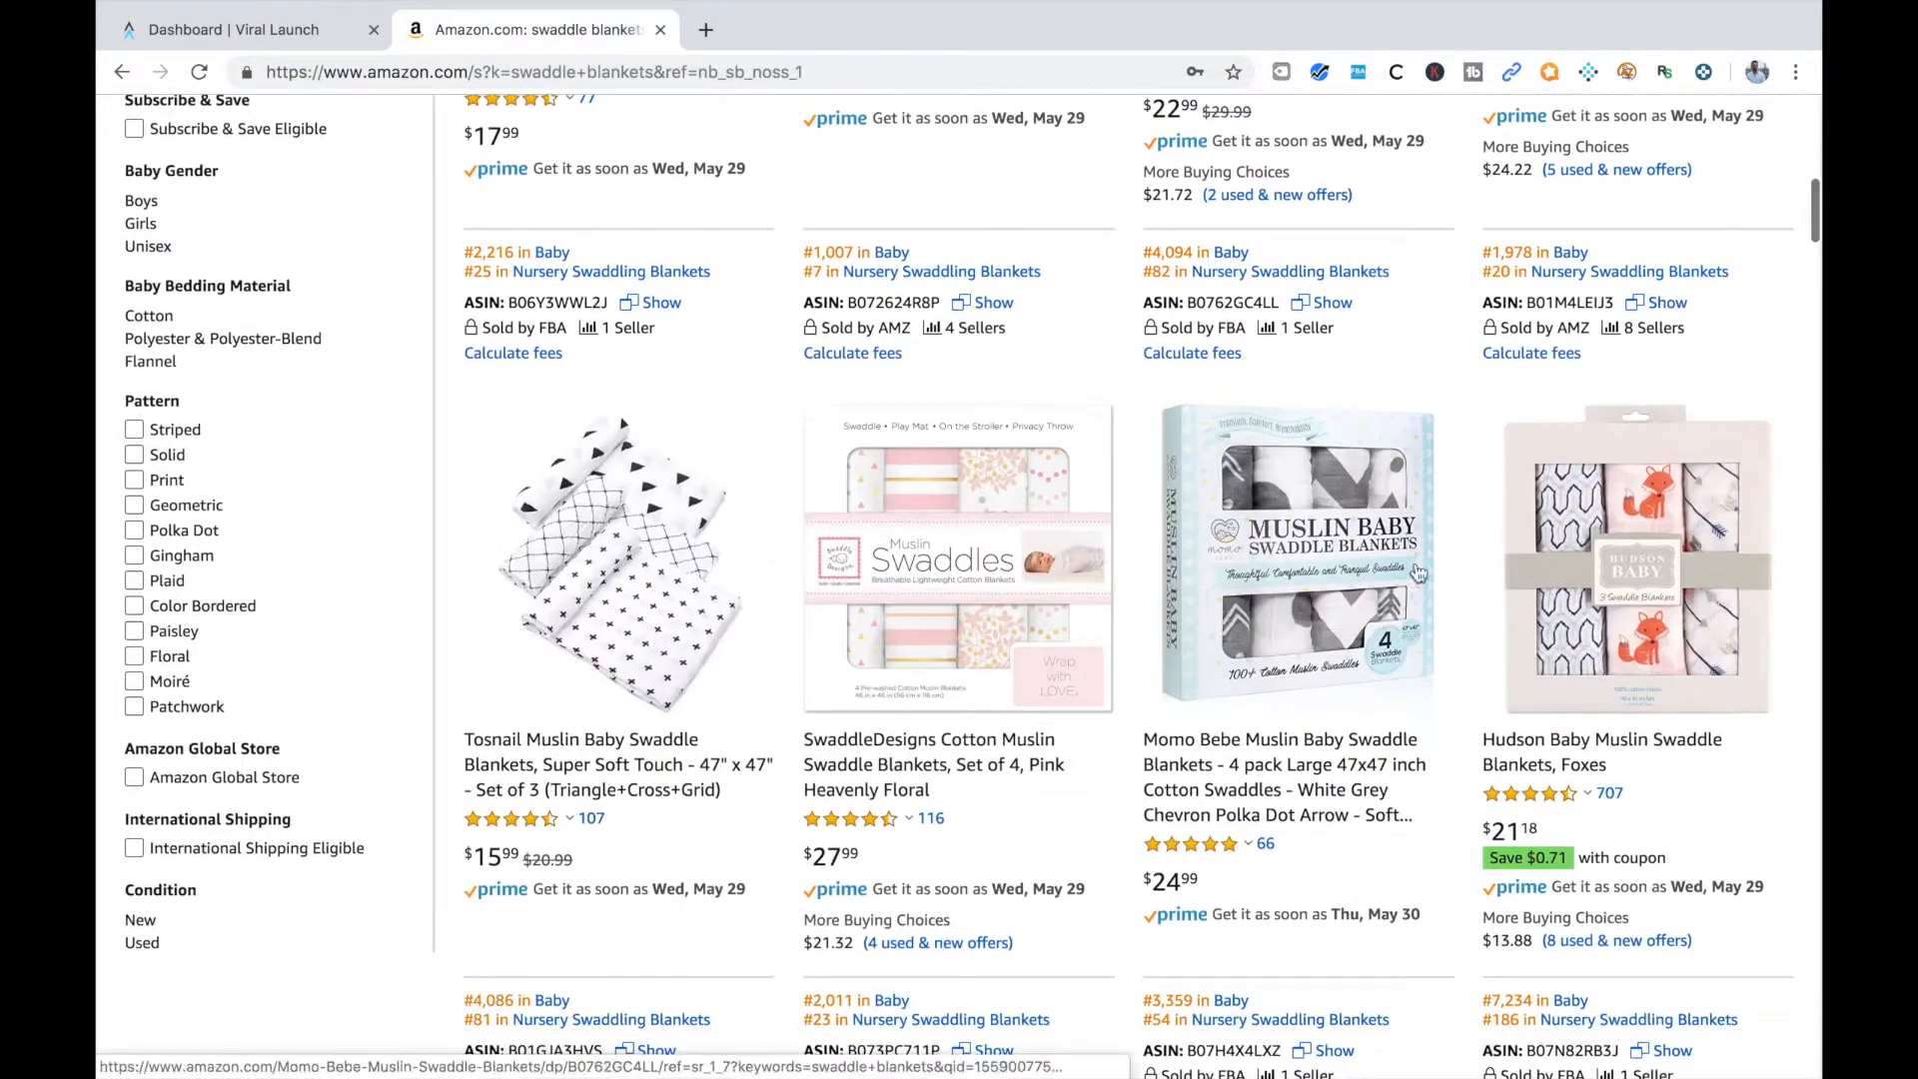
scroll(1429, 561, "down", 6)
scroll(1430, 561, "up", 11)
scroll(1429, 561, "up", 1)
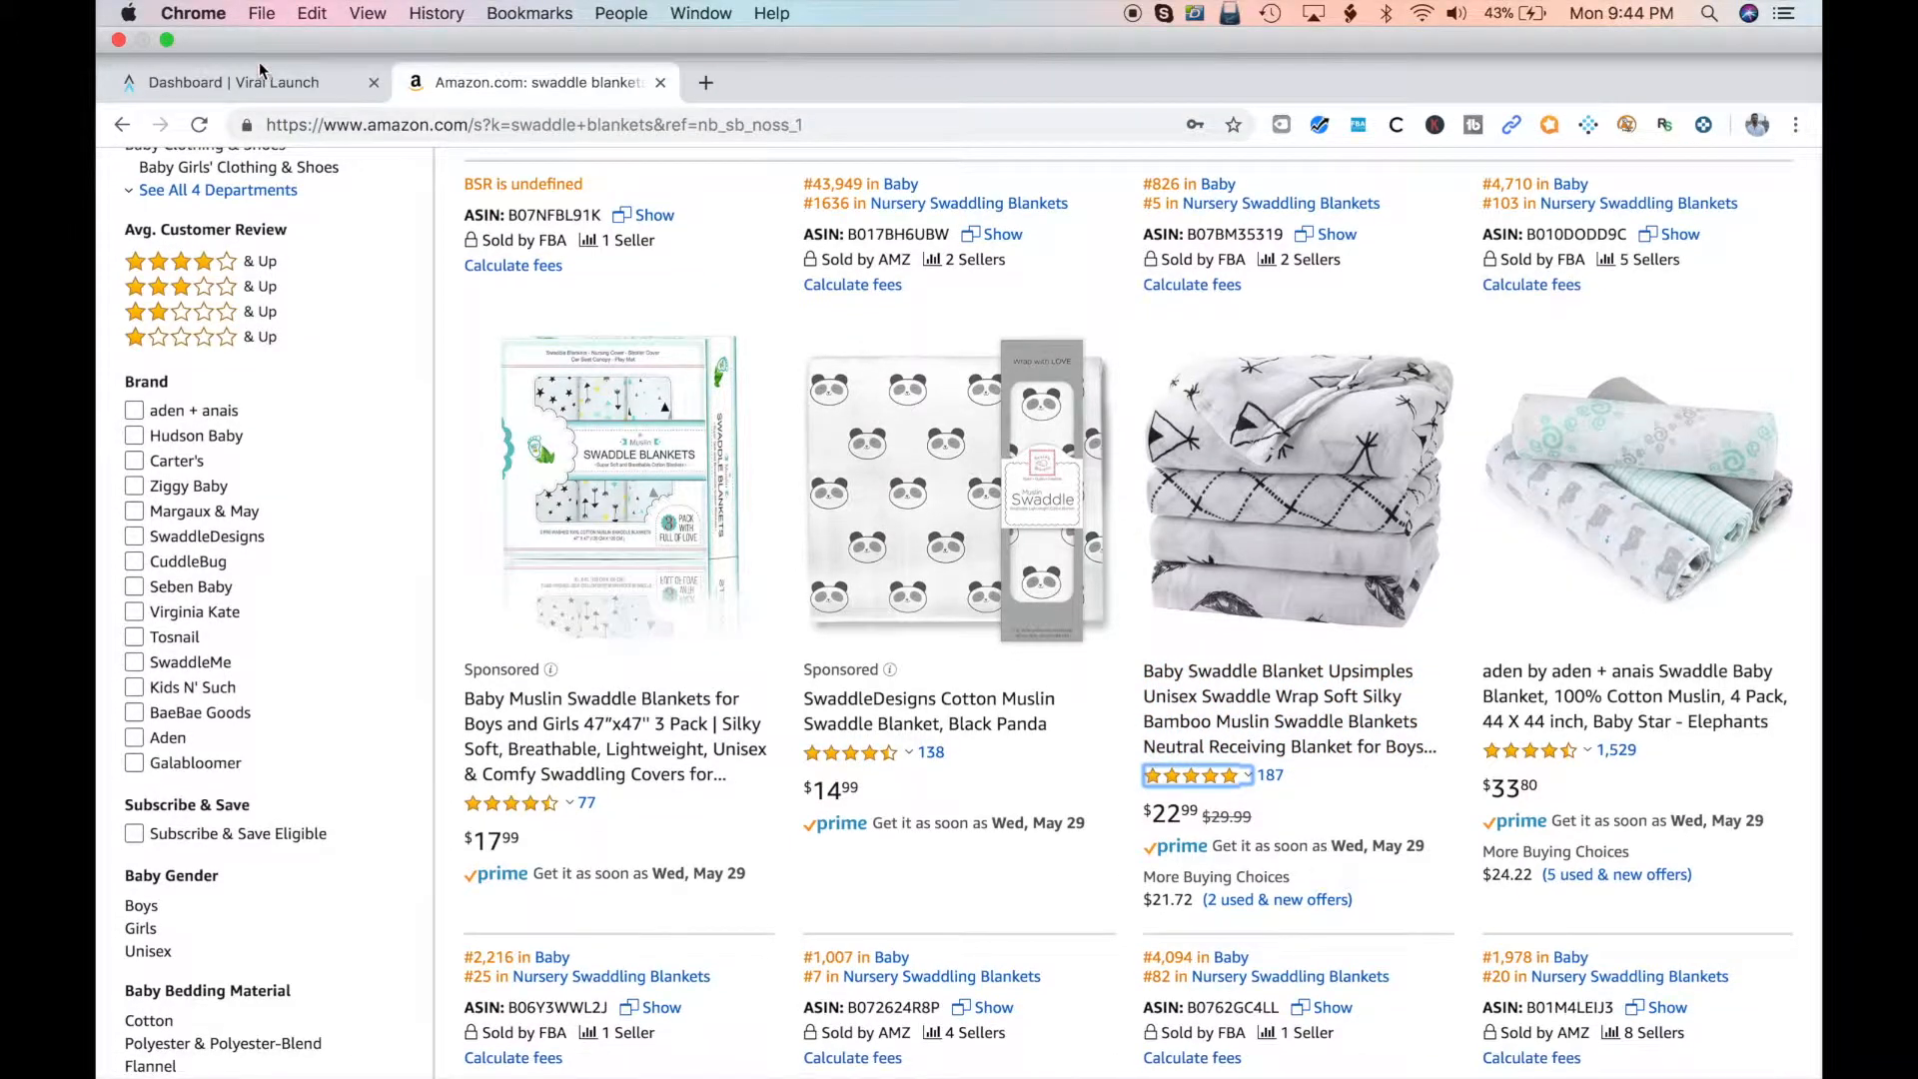
Switch back to Viral Launch and open its Keyword Research tool
left_click(259, 84)
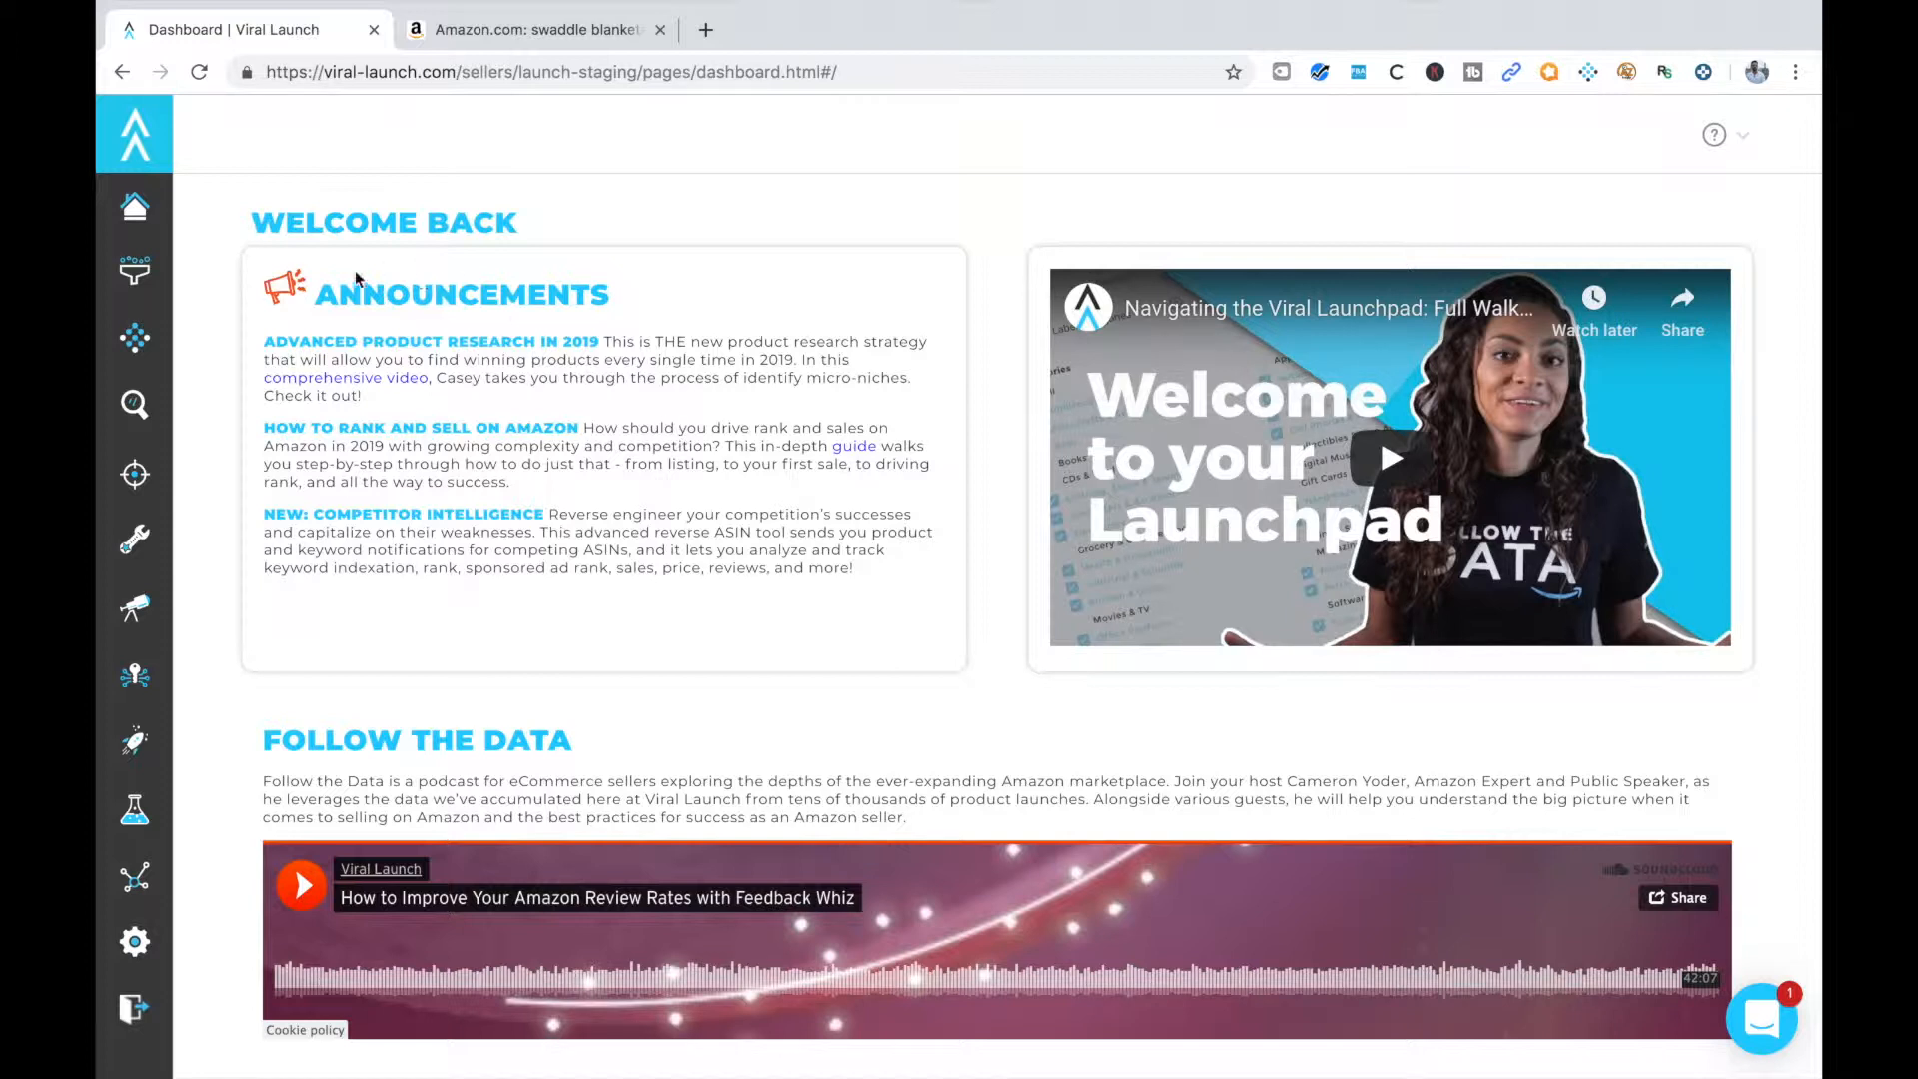
mouse_move(175, 186)
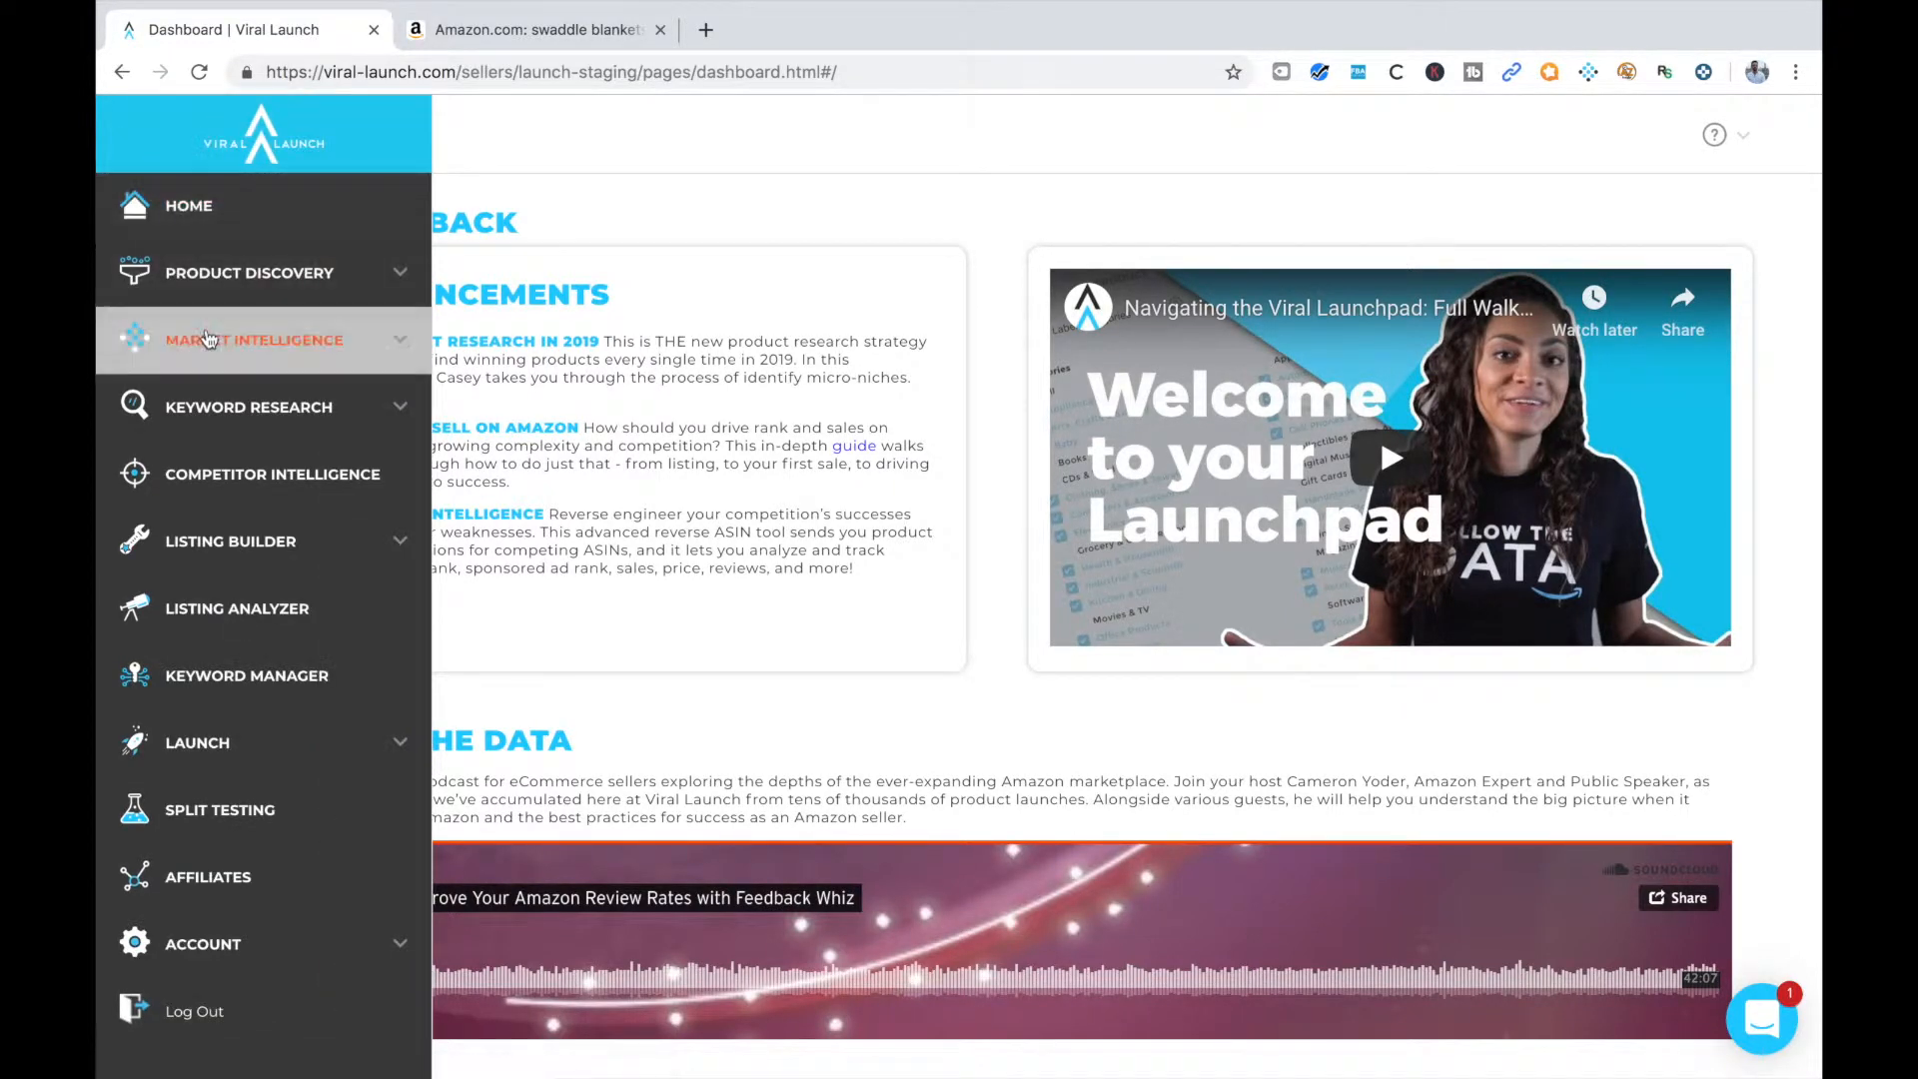
left_click(250, 411)
left_click(223, 476)
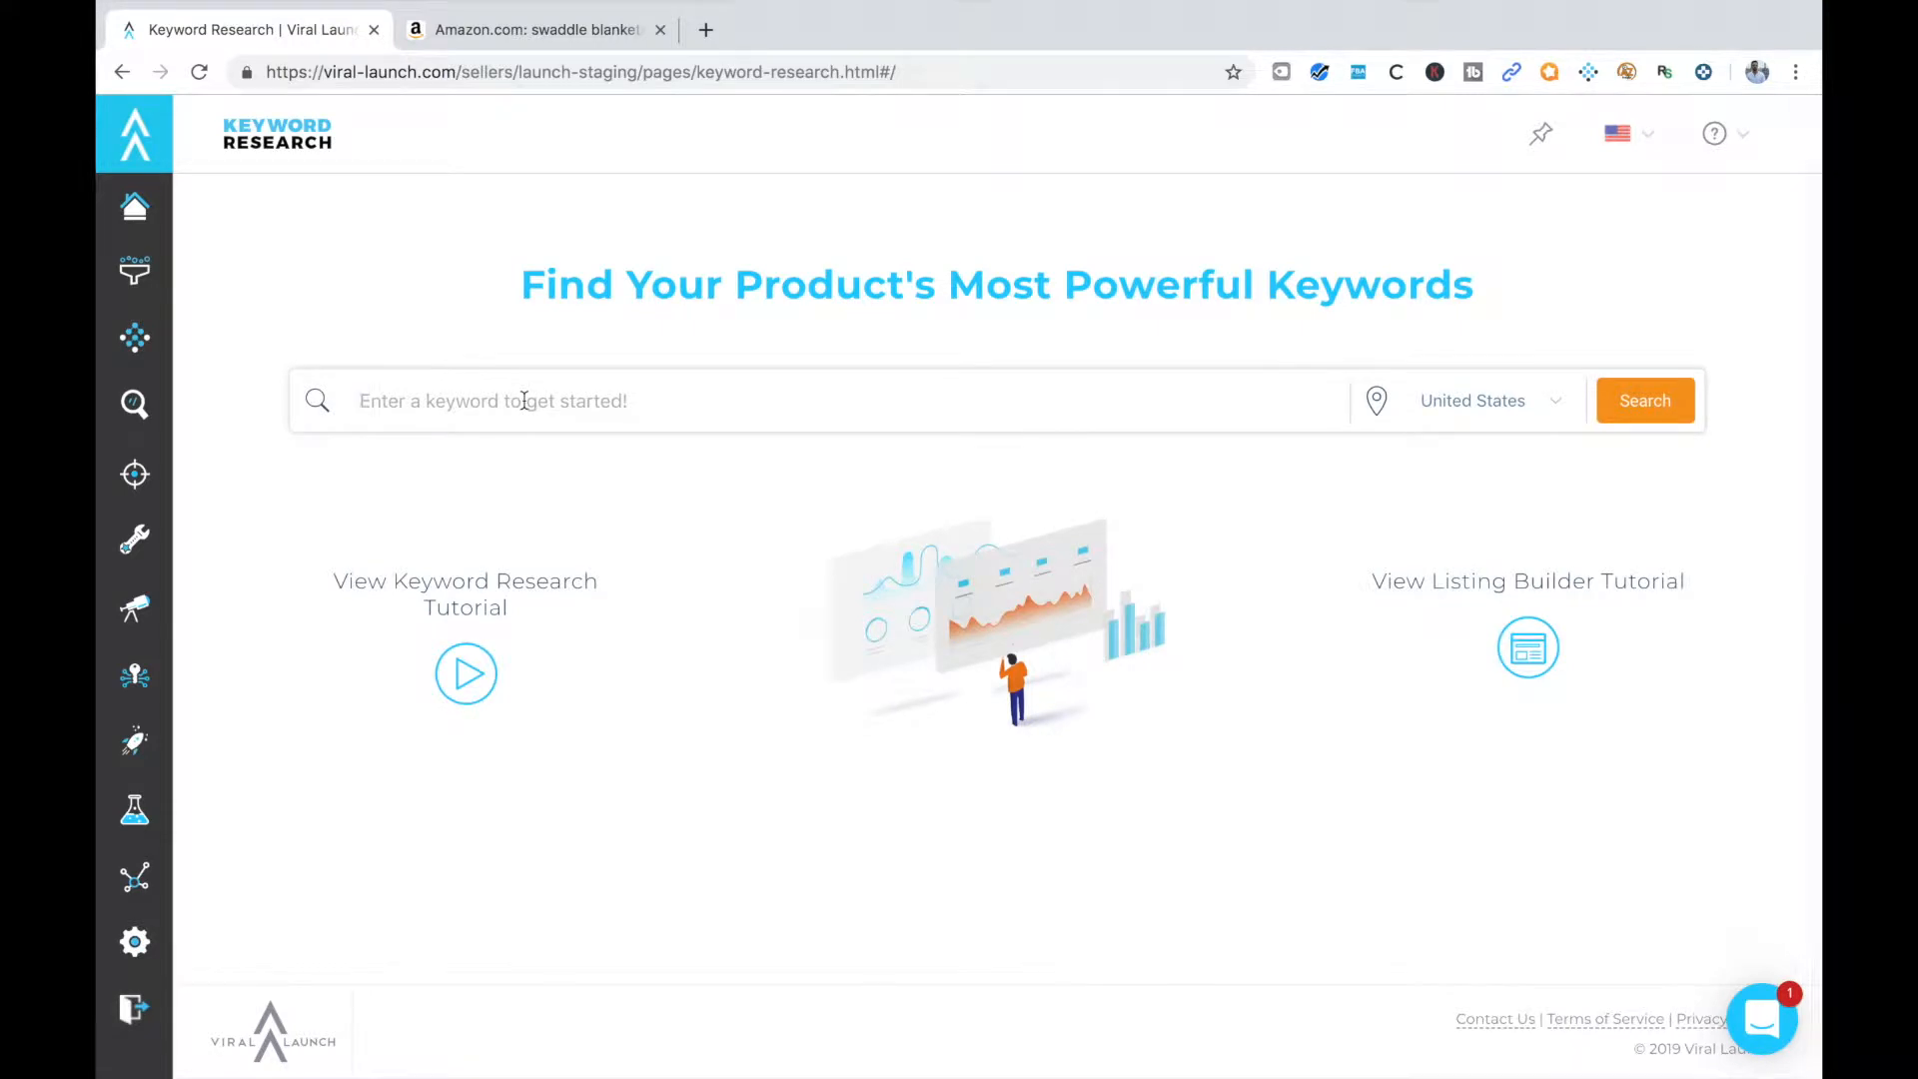
Search for the keyword "swaddle blanket" in the United States marketplace
type("swadd")
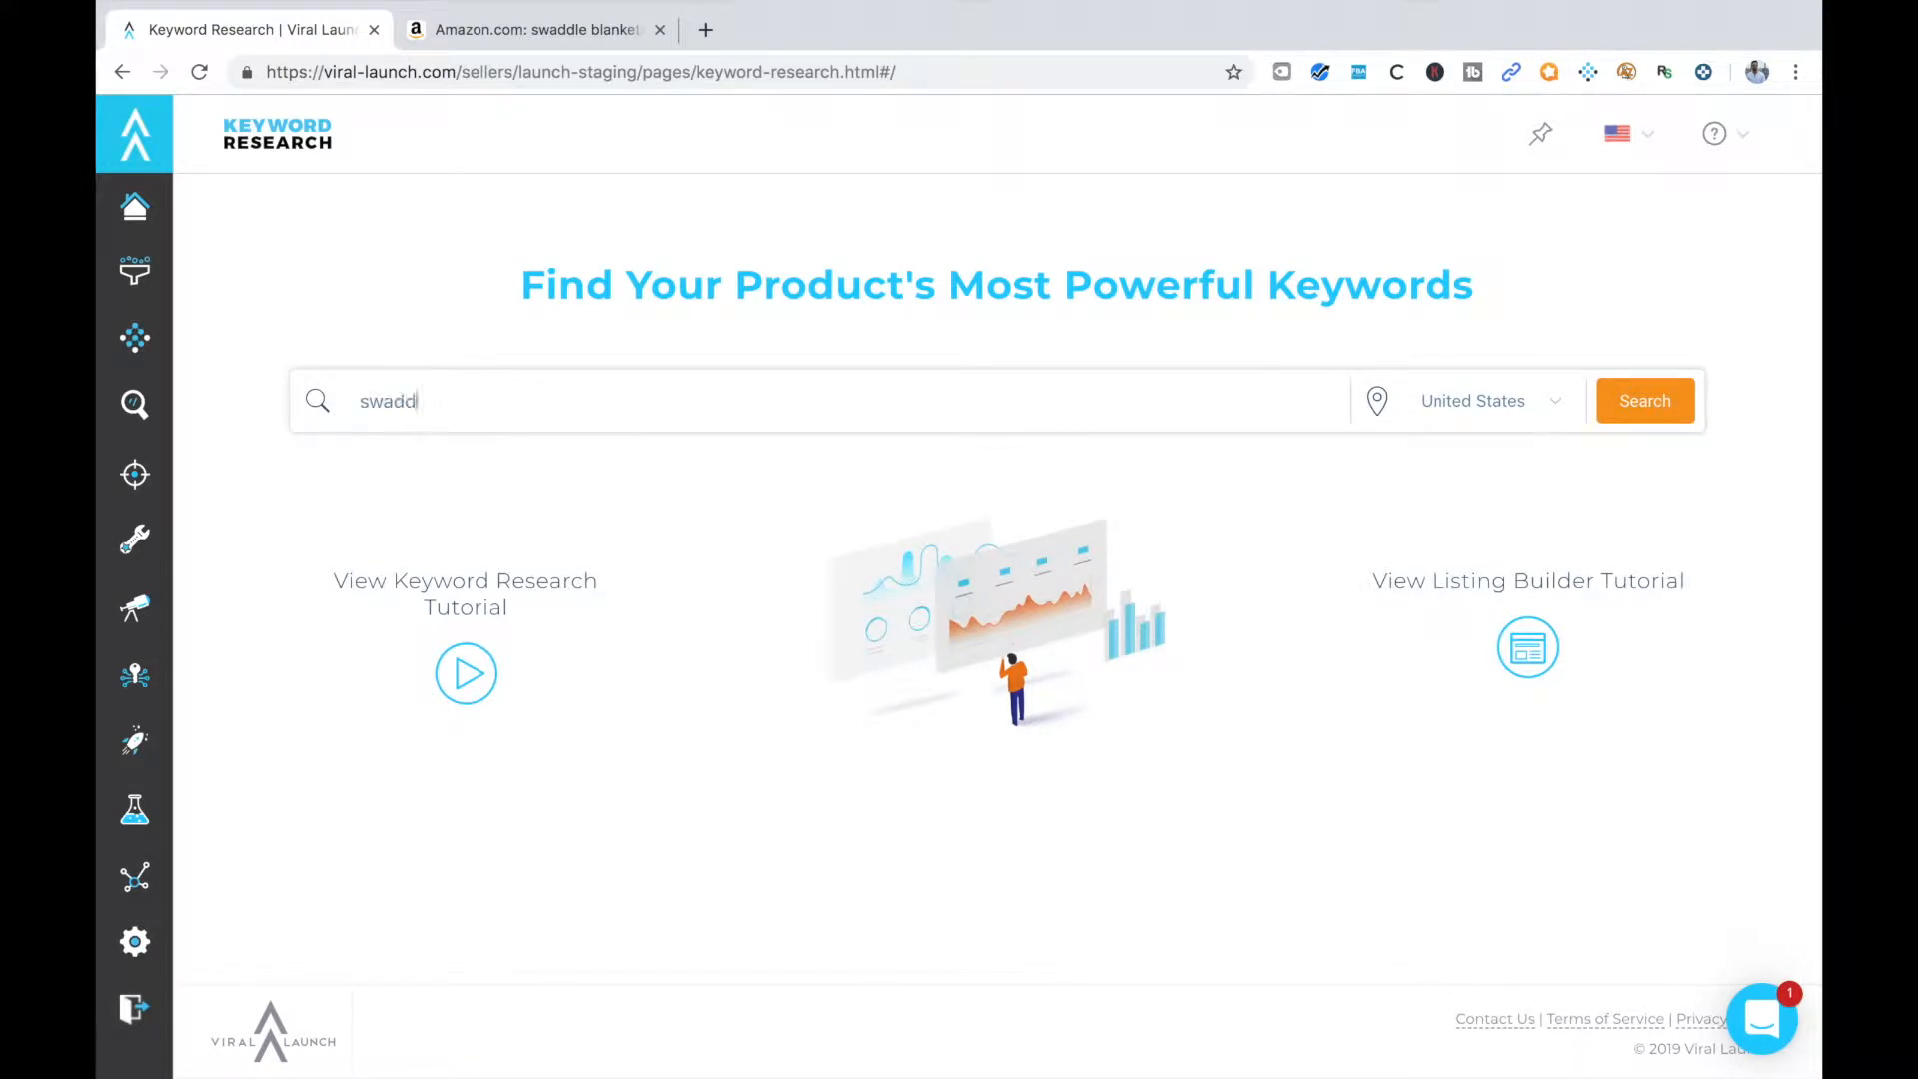
type("le blanket")
left_click(1625, 412)
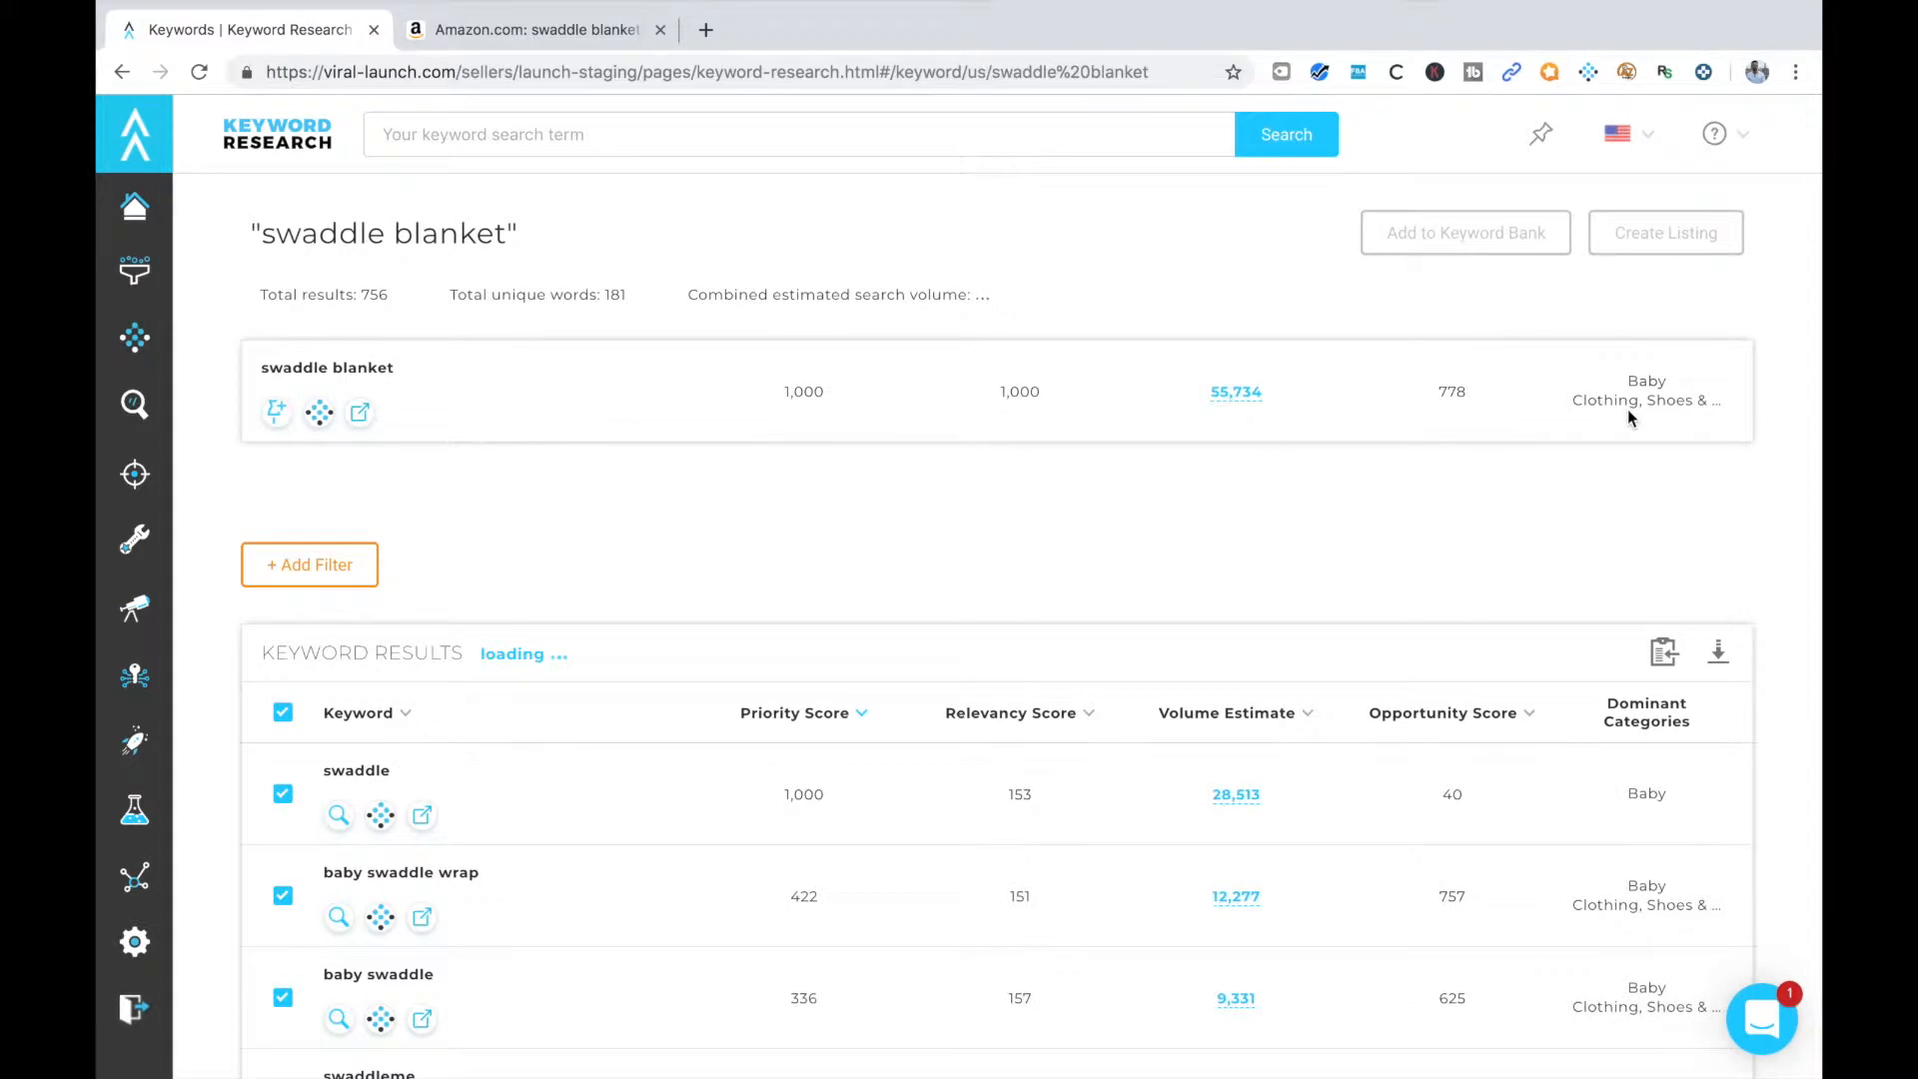
Sort the swaddle blanket keyword results by volume estimate, highest first
scroll(1036, 571, "down", 1)
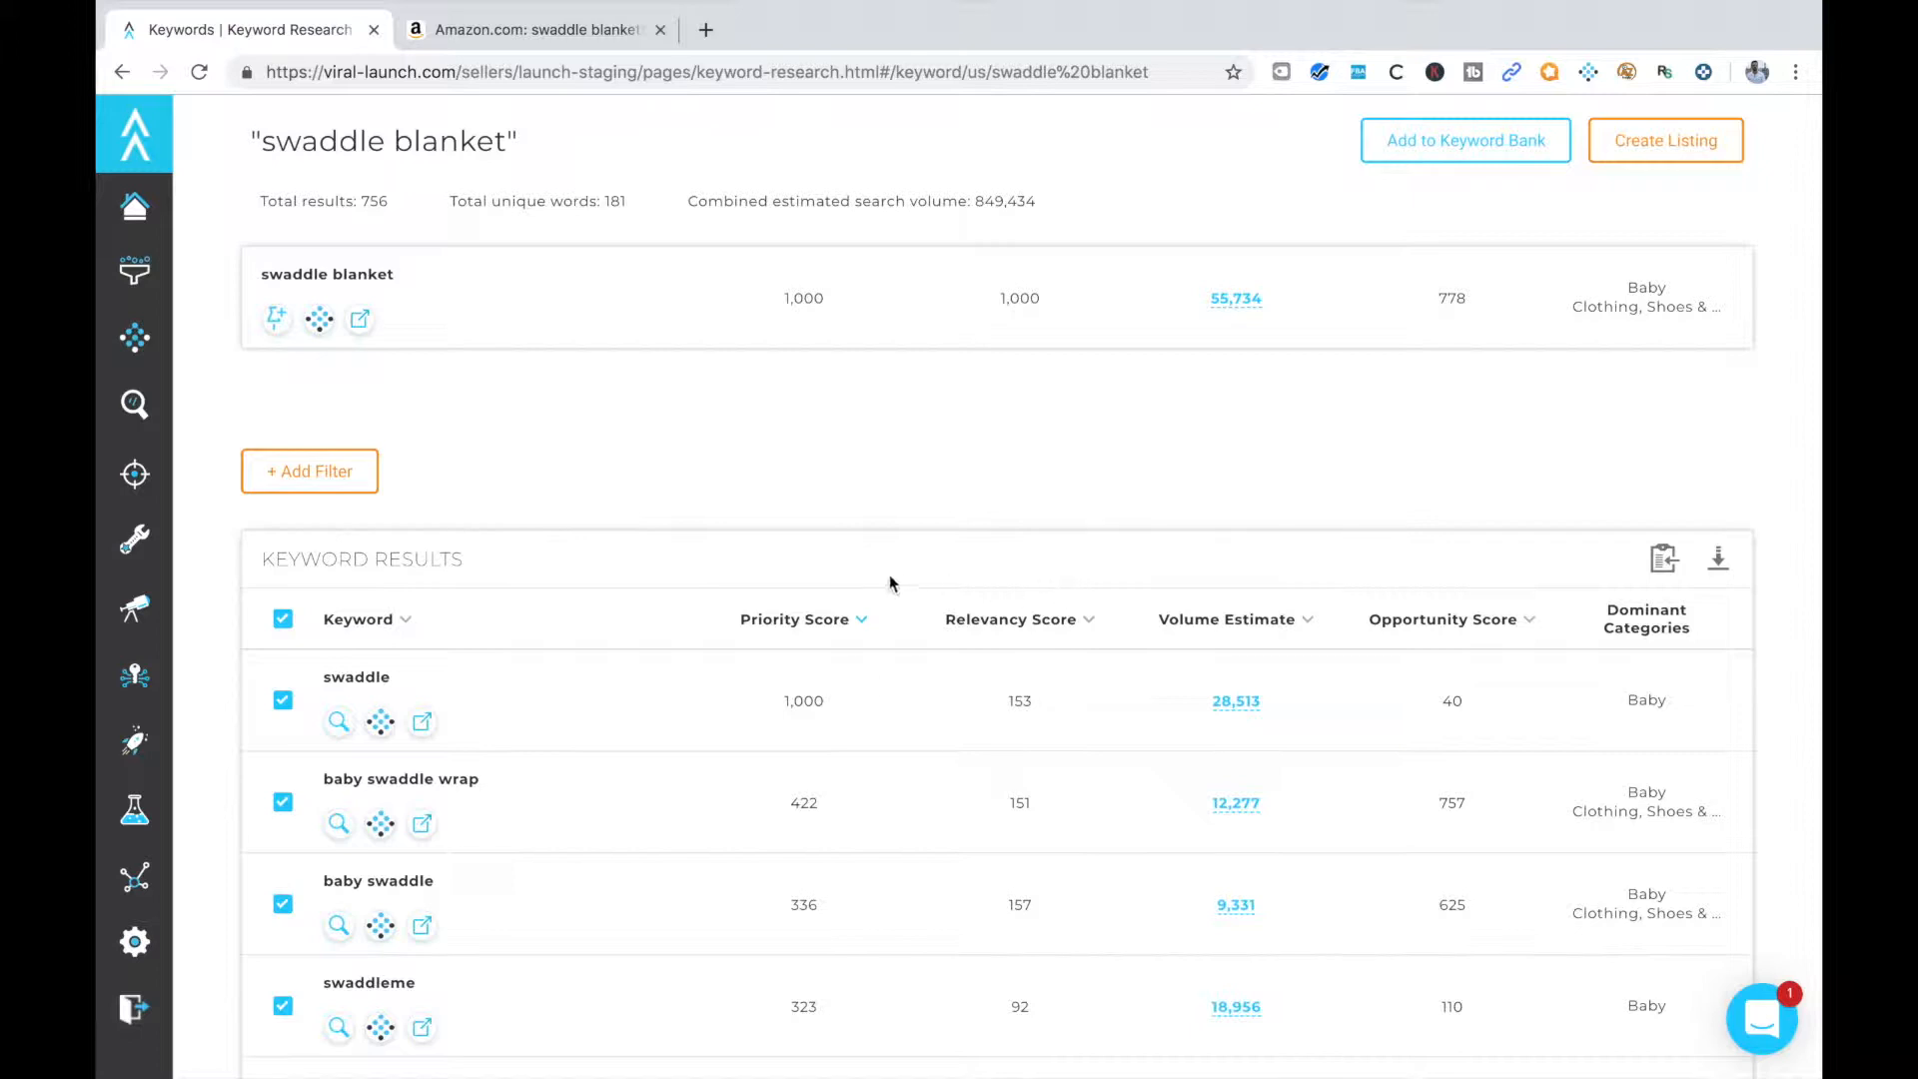
scroll(924, 690, "down", 1)
scroll(1158, 604, "down", 1)
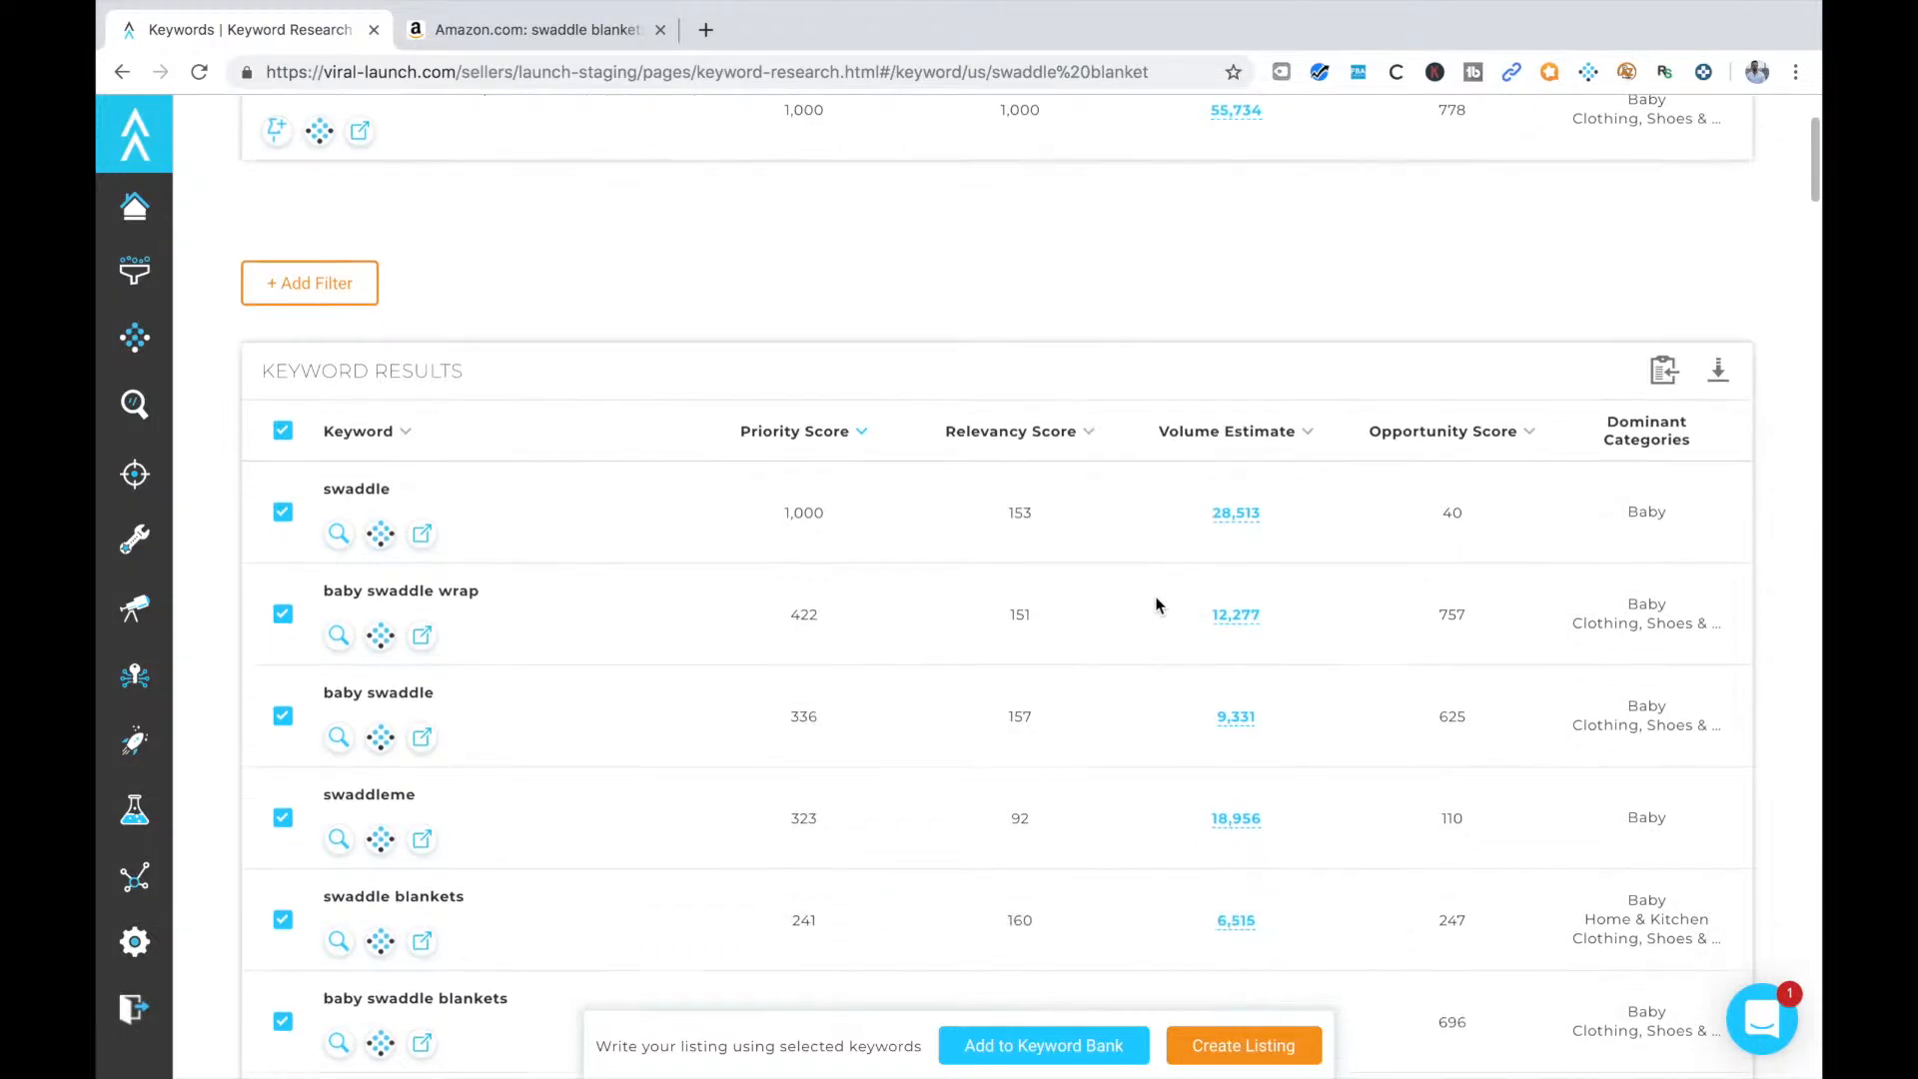
left_click(1244, 434)
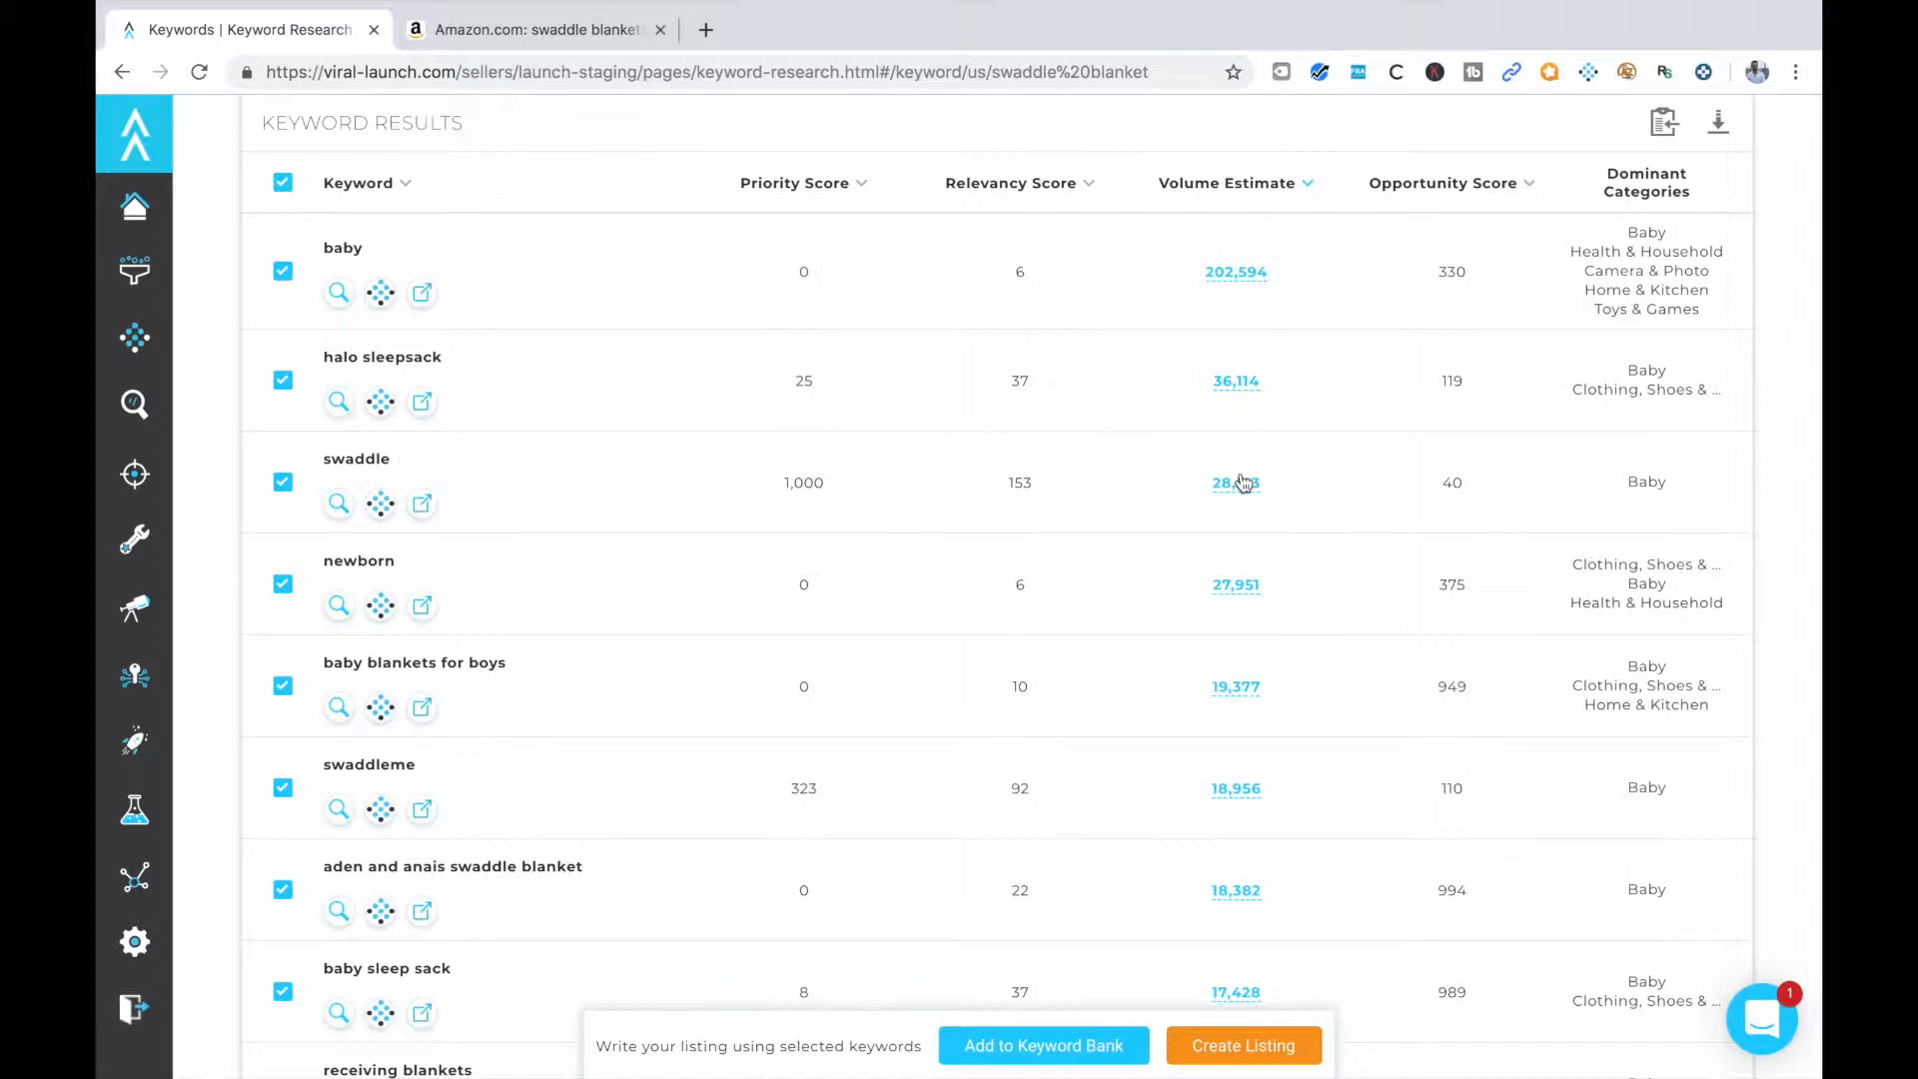
Review the related keywords and their volume estimates against the main keyword "swaddle blanket", looking for relevant terms and brand names
scroll(620, 613, "down", 3)
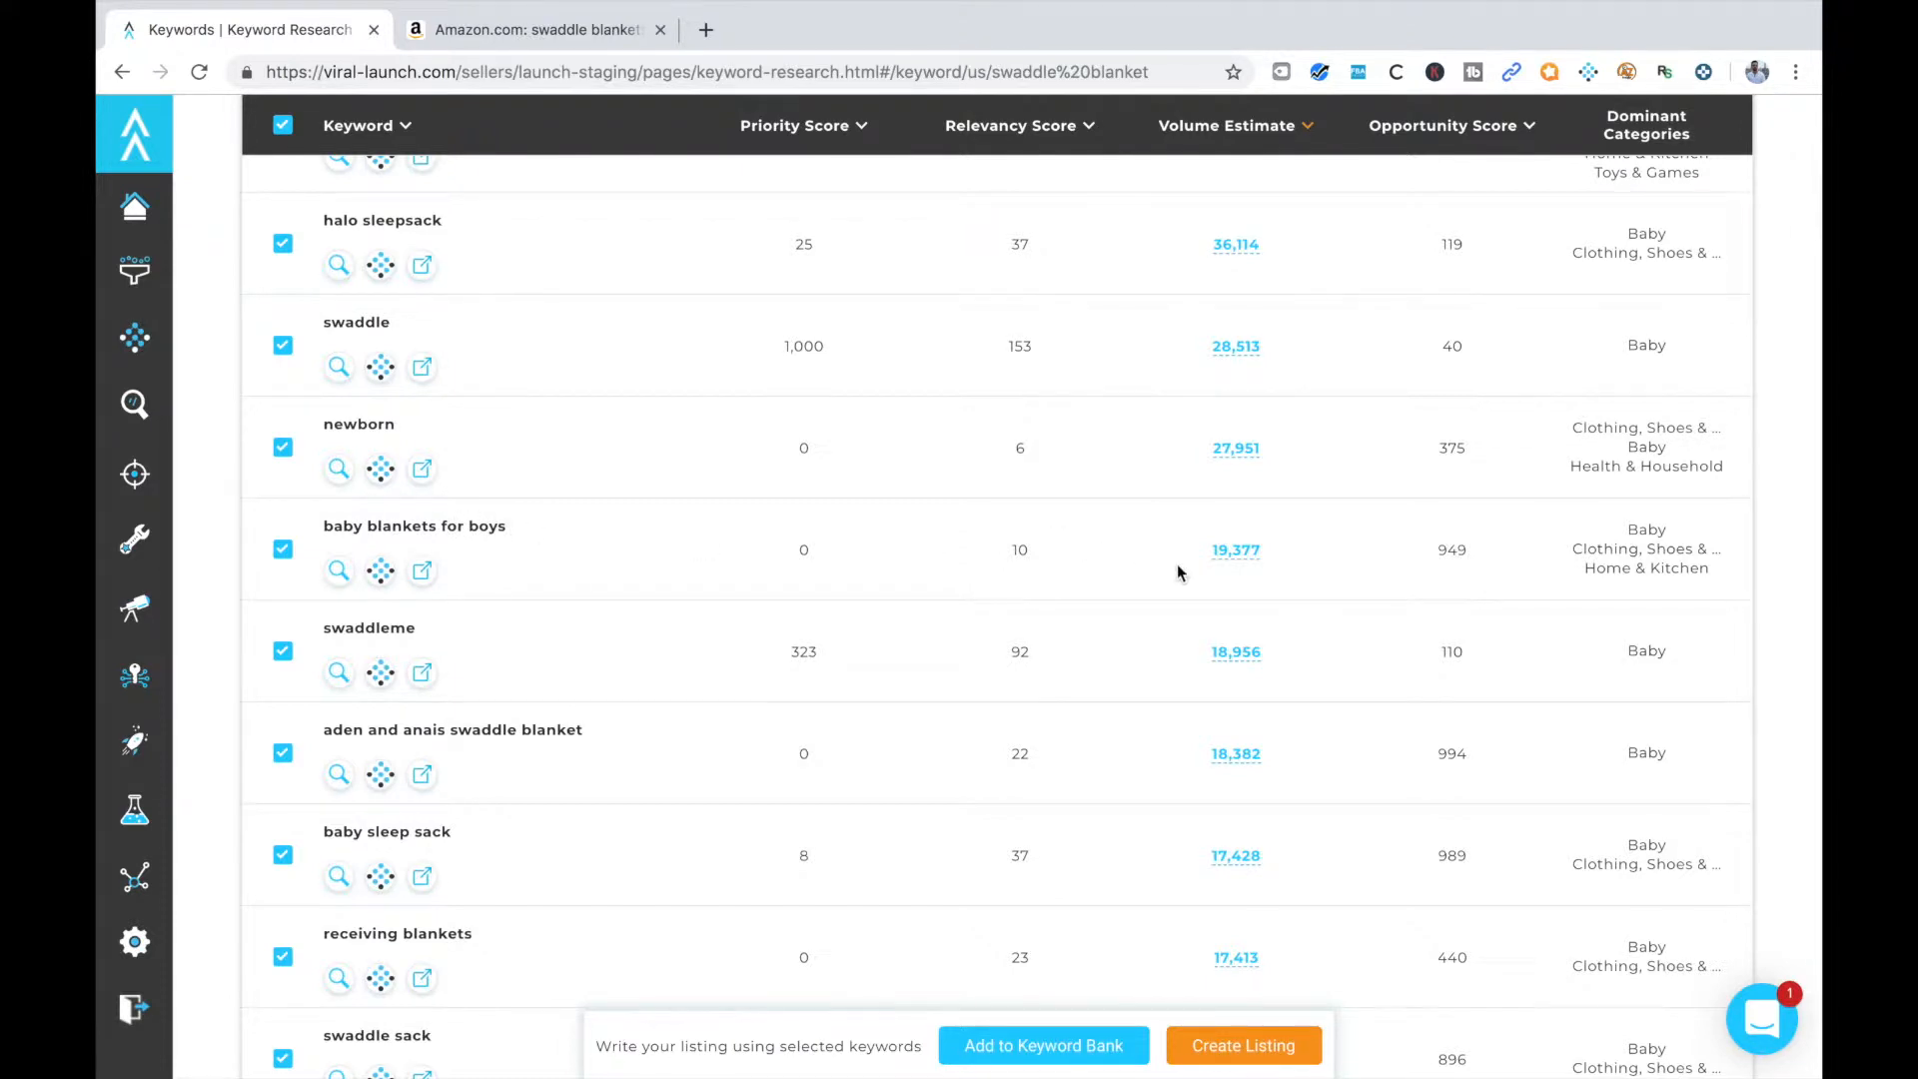
scroll(1238, 557, "up", 3)
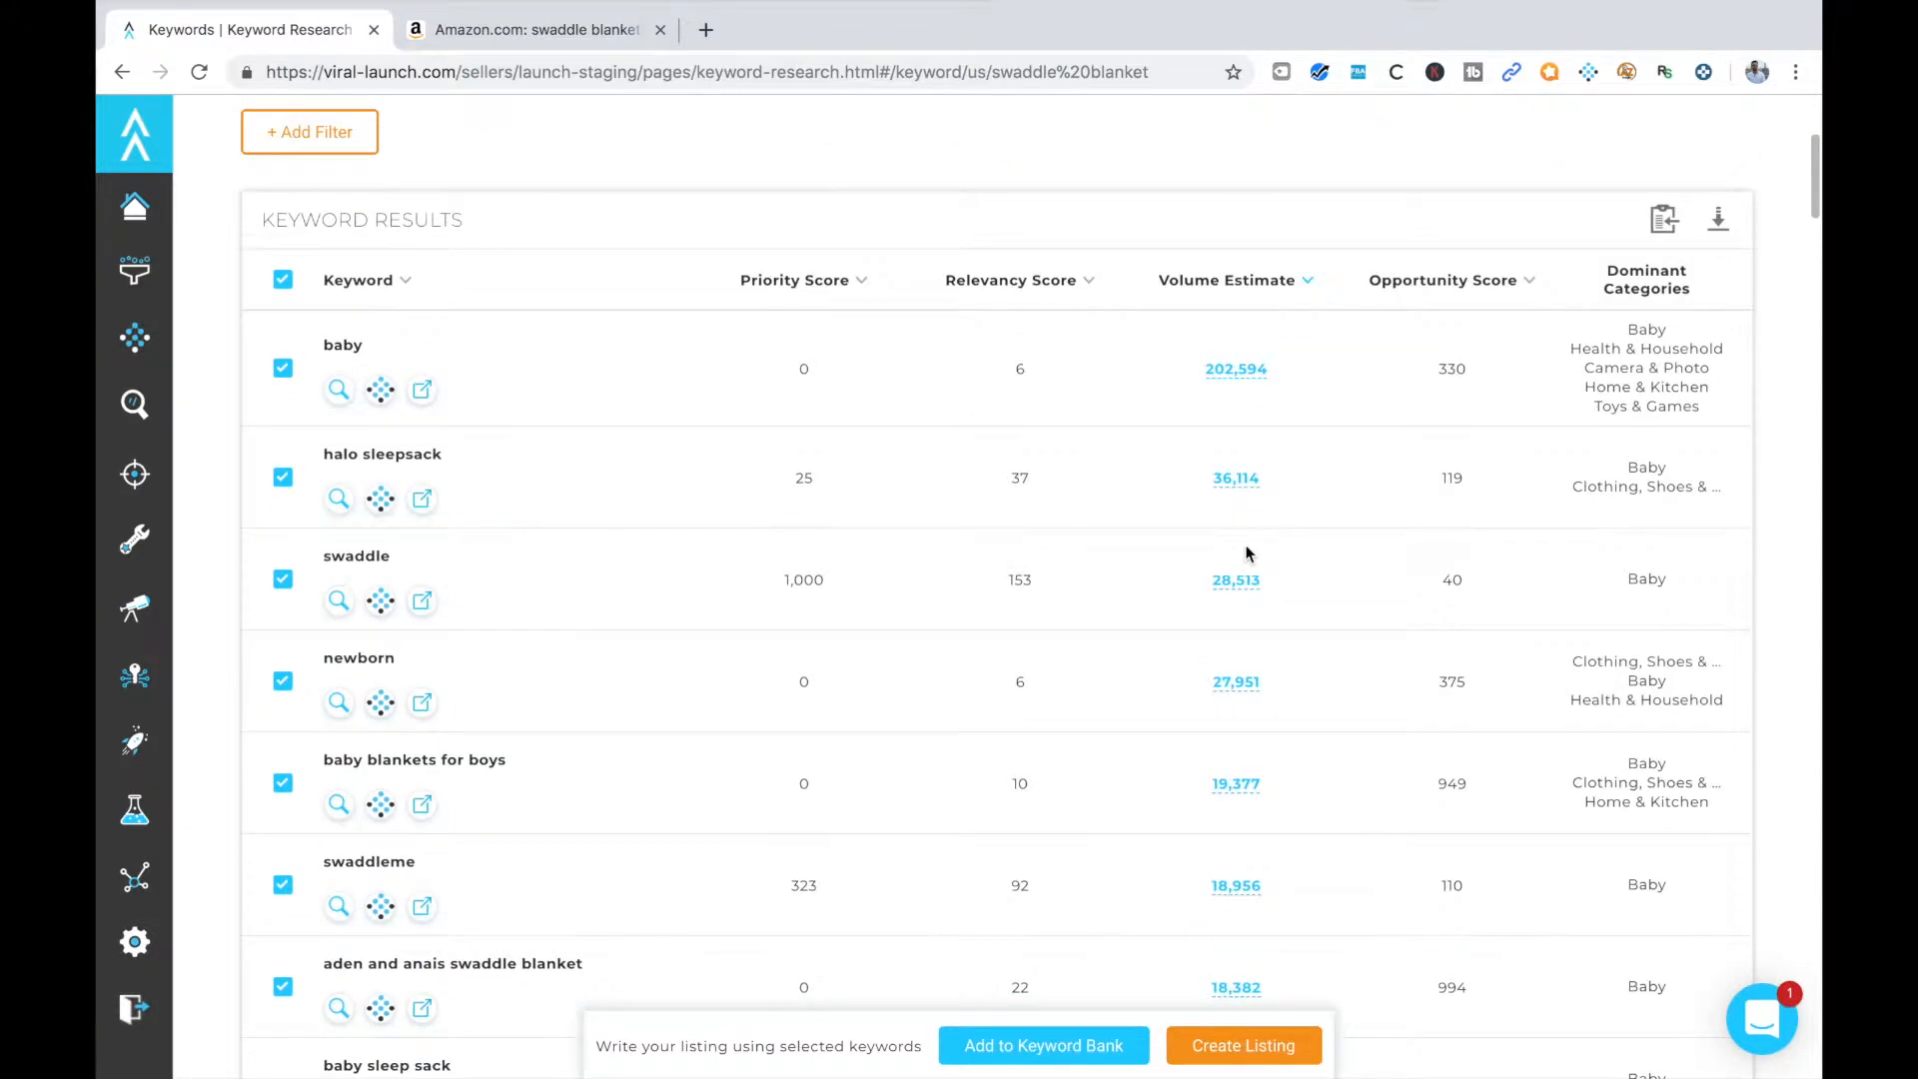
scroll(1244, 557, "up", 3)
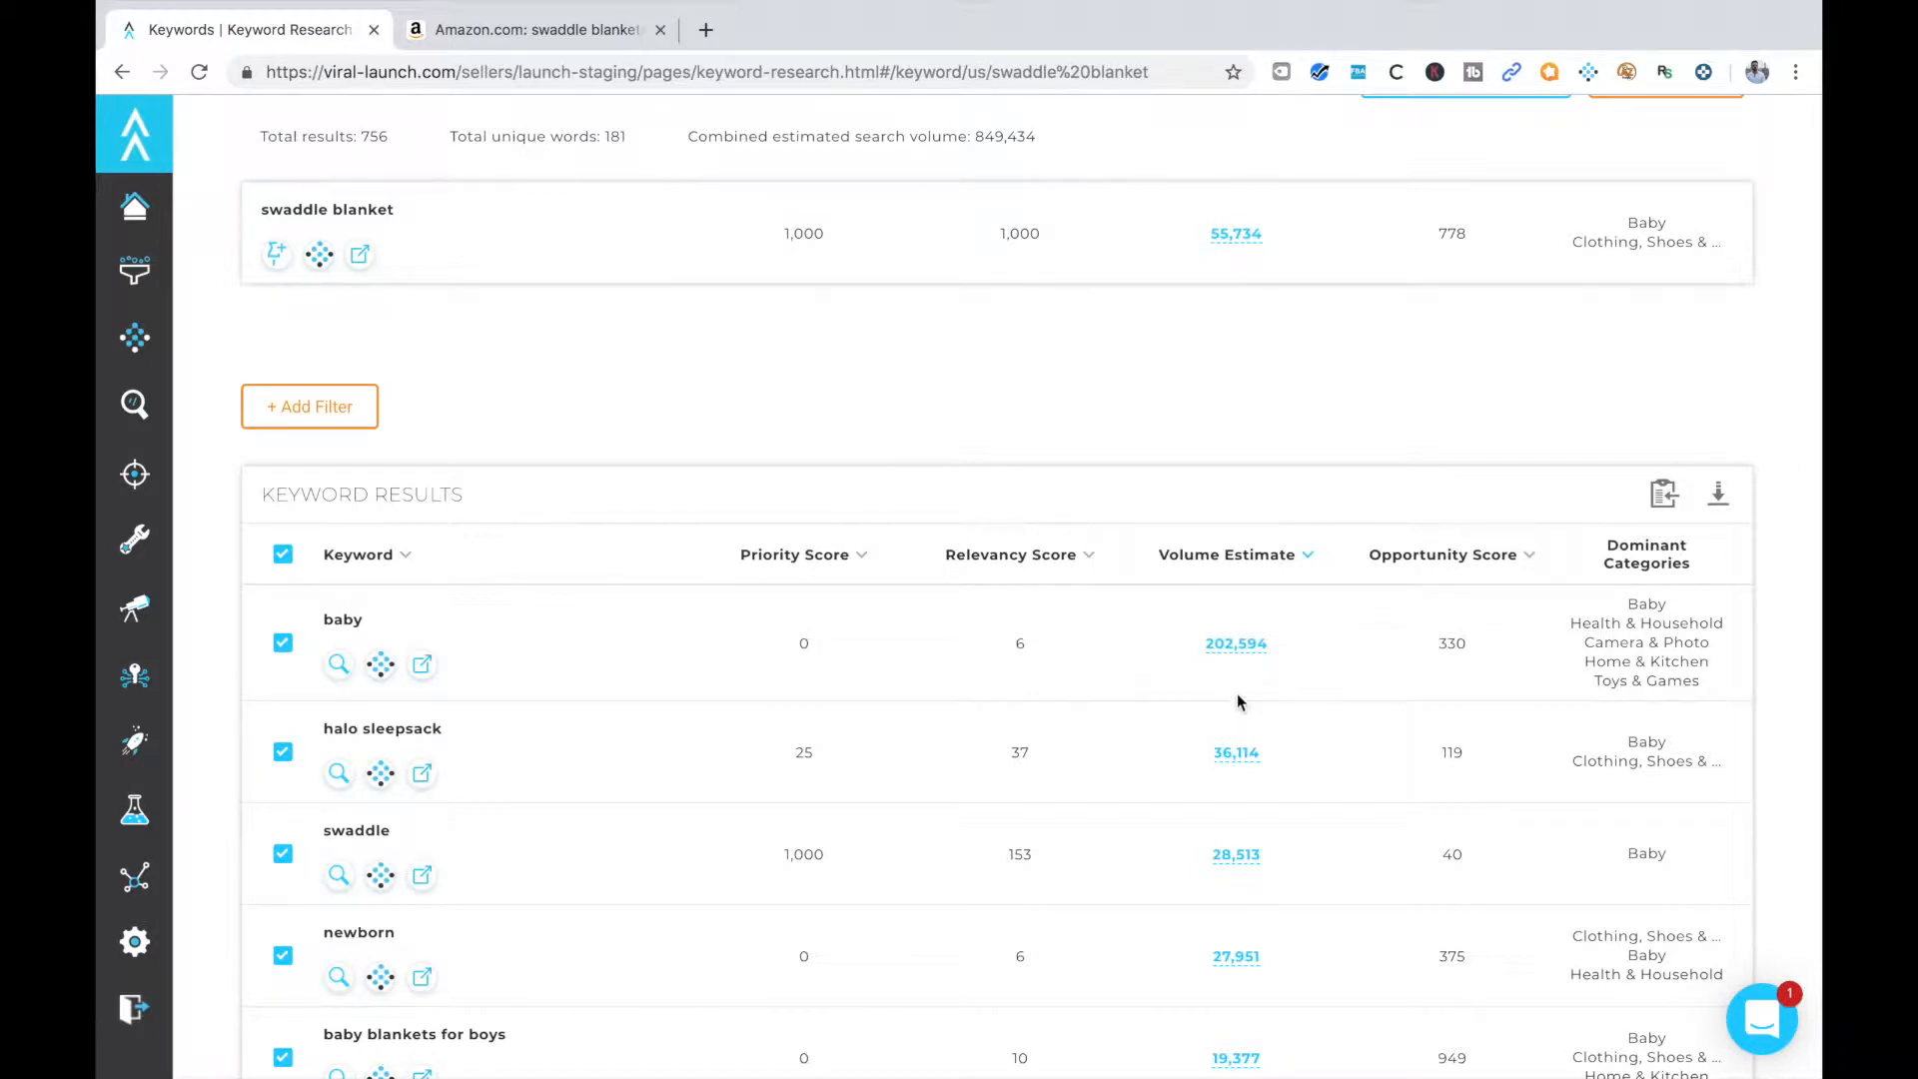
scroll(1246, 667, "up", 1)
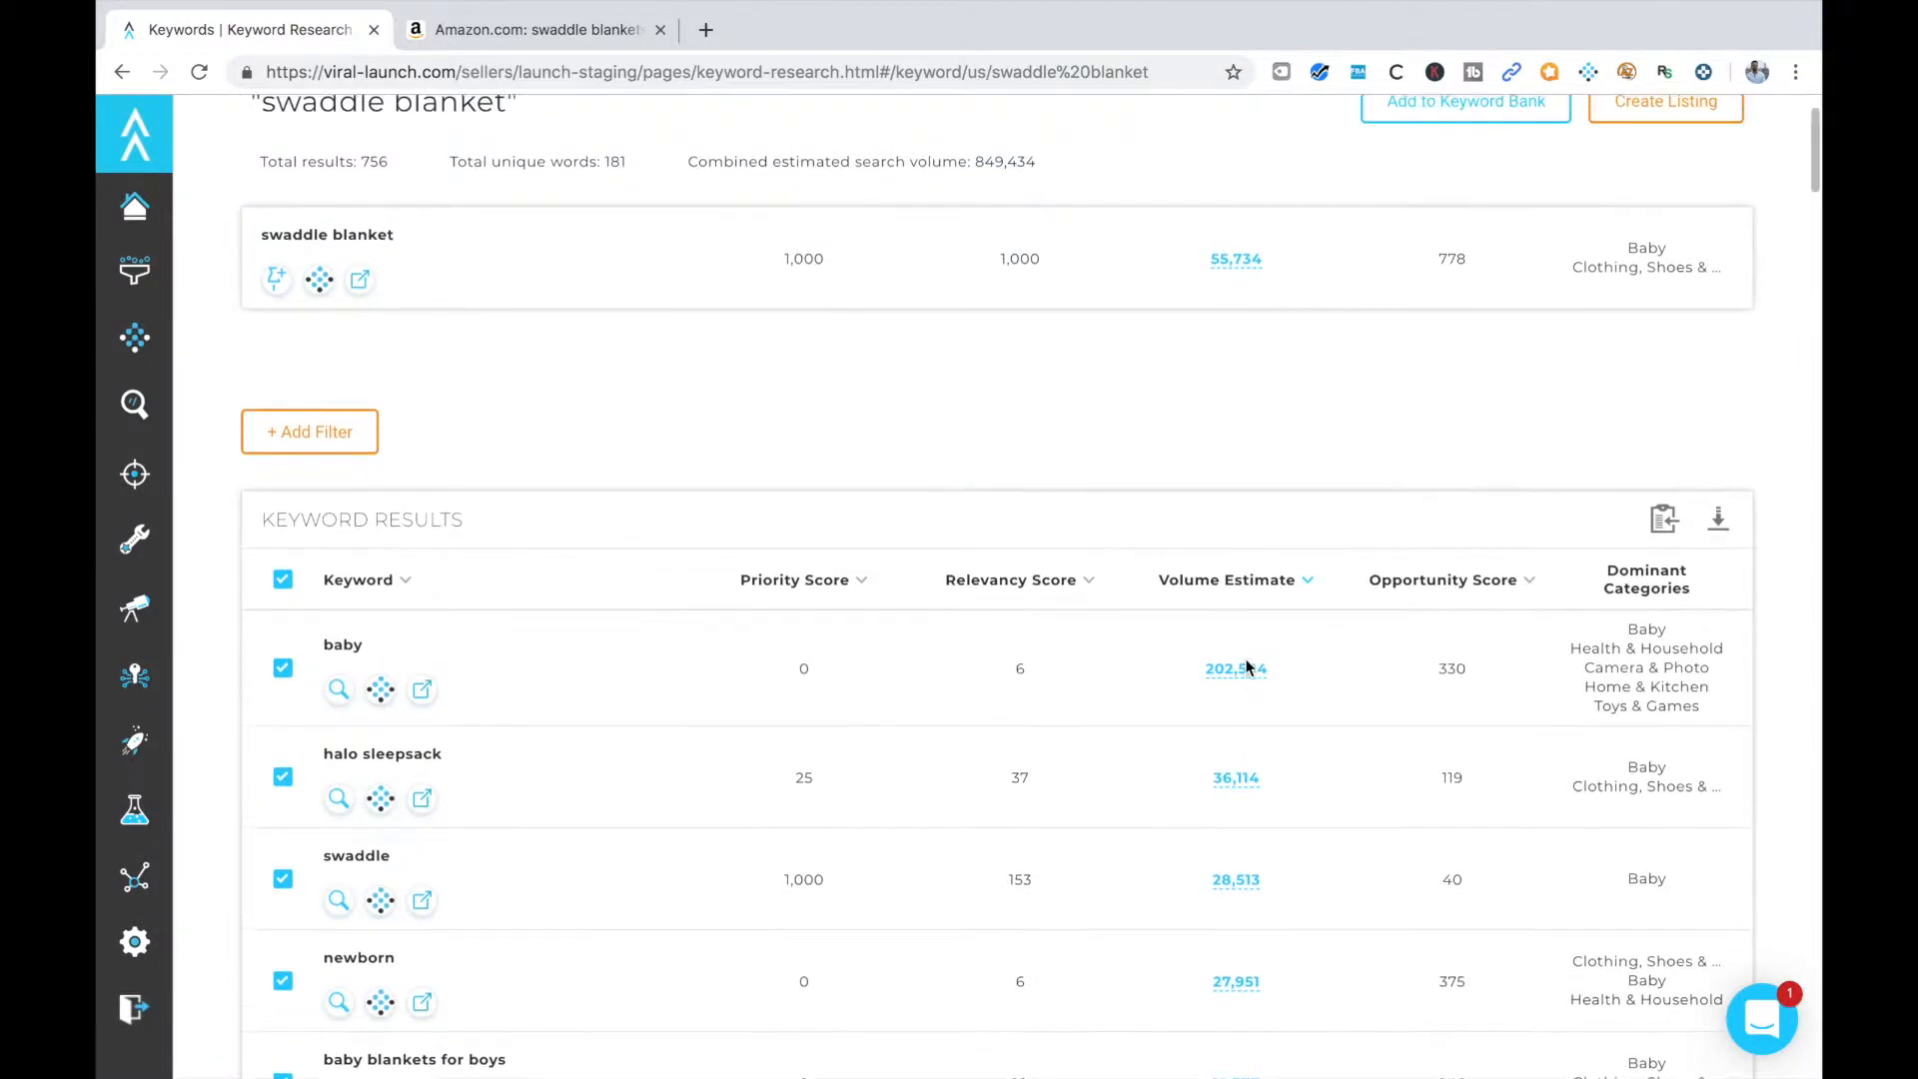
scroll(297, 240, "up", 2)
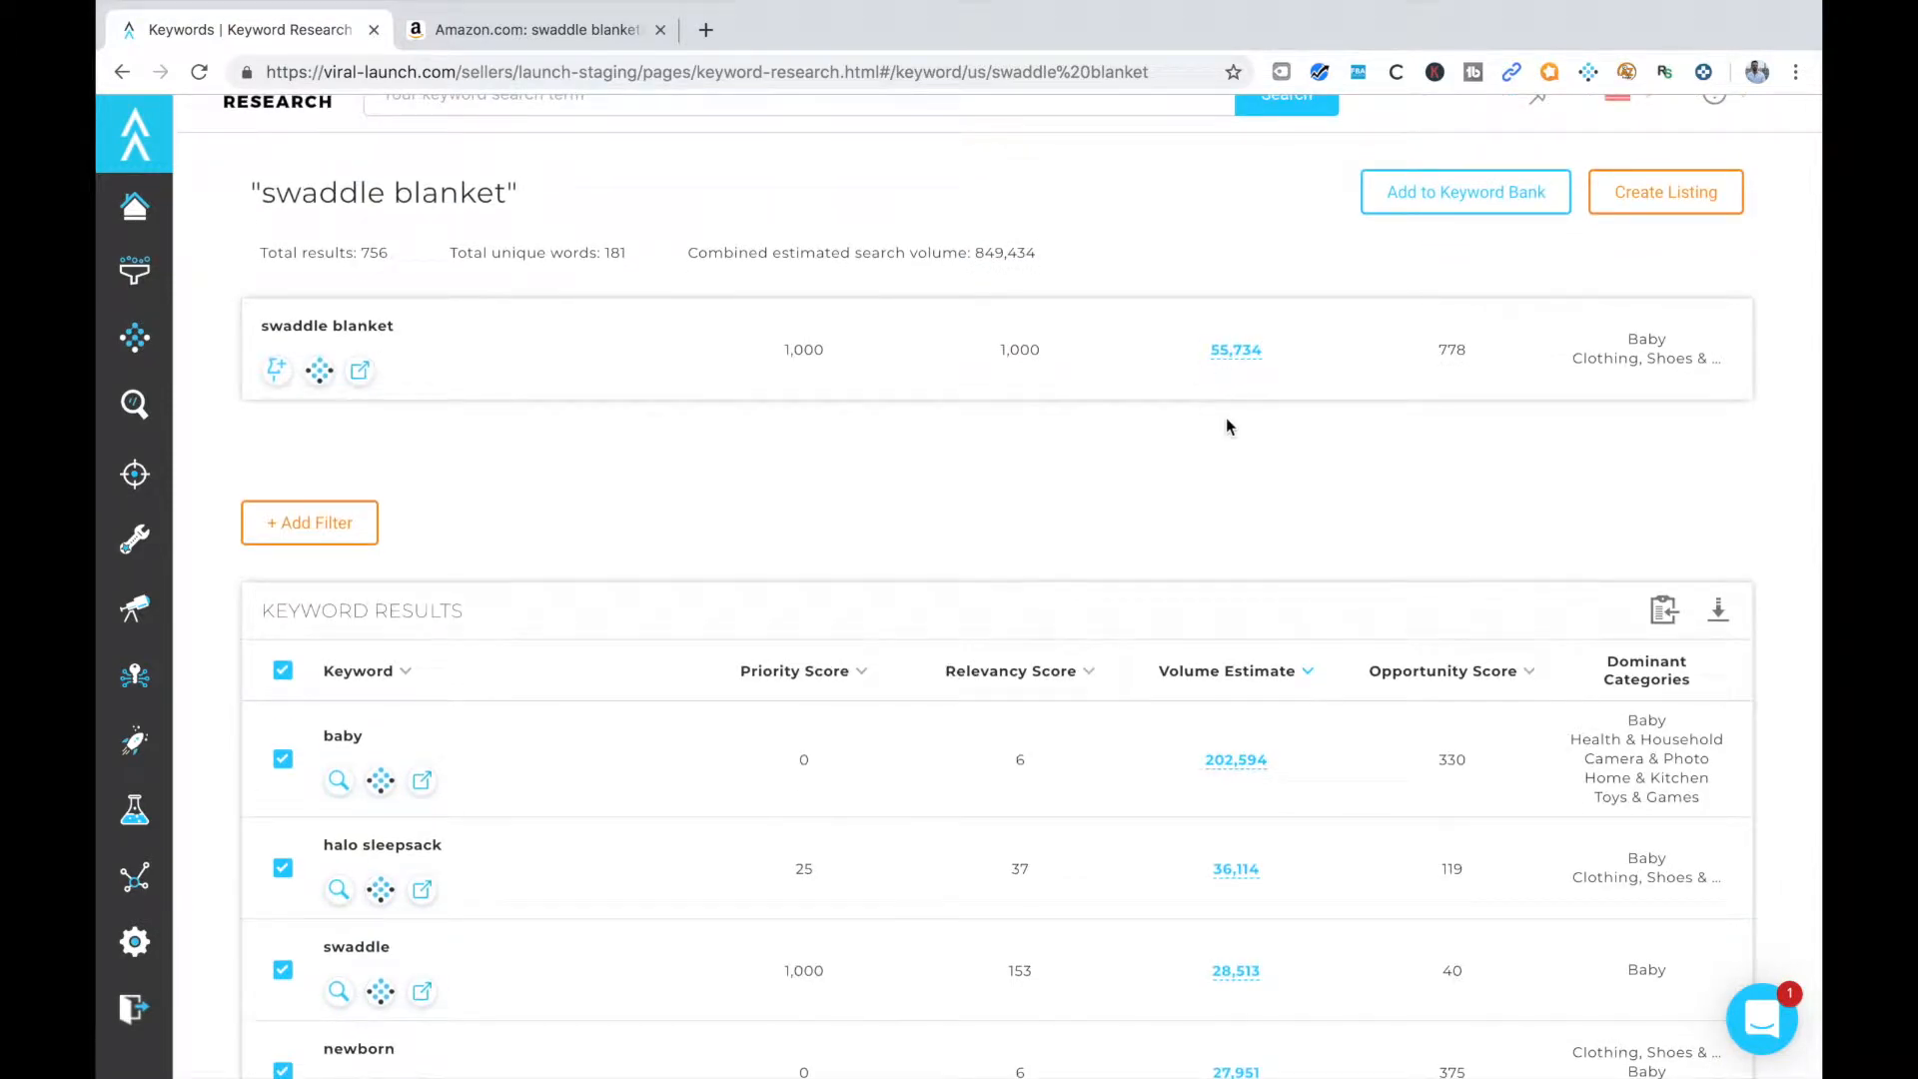
scroll(1226, 499, "down", 3)
scroll(1226, 539, "up", 2)
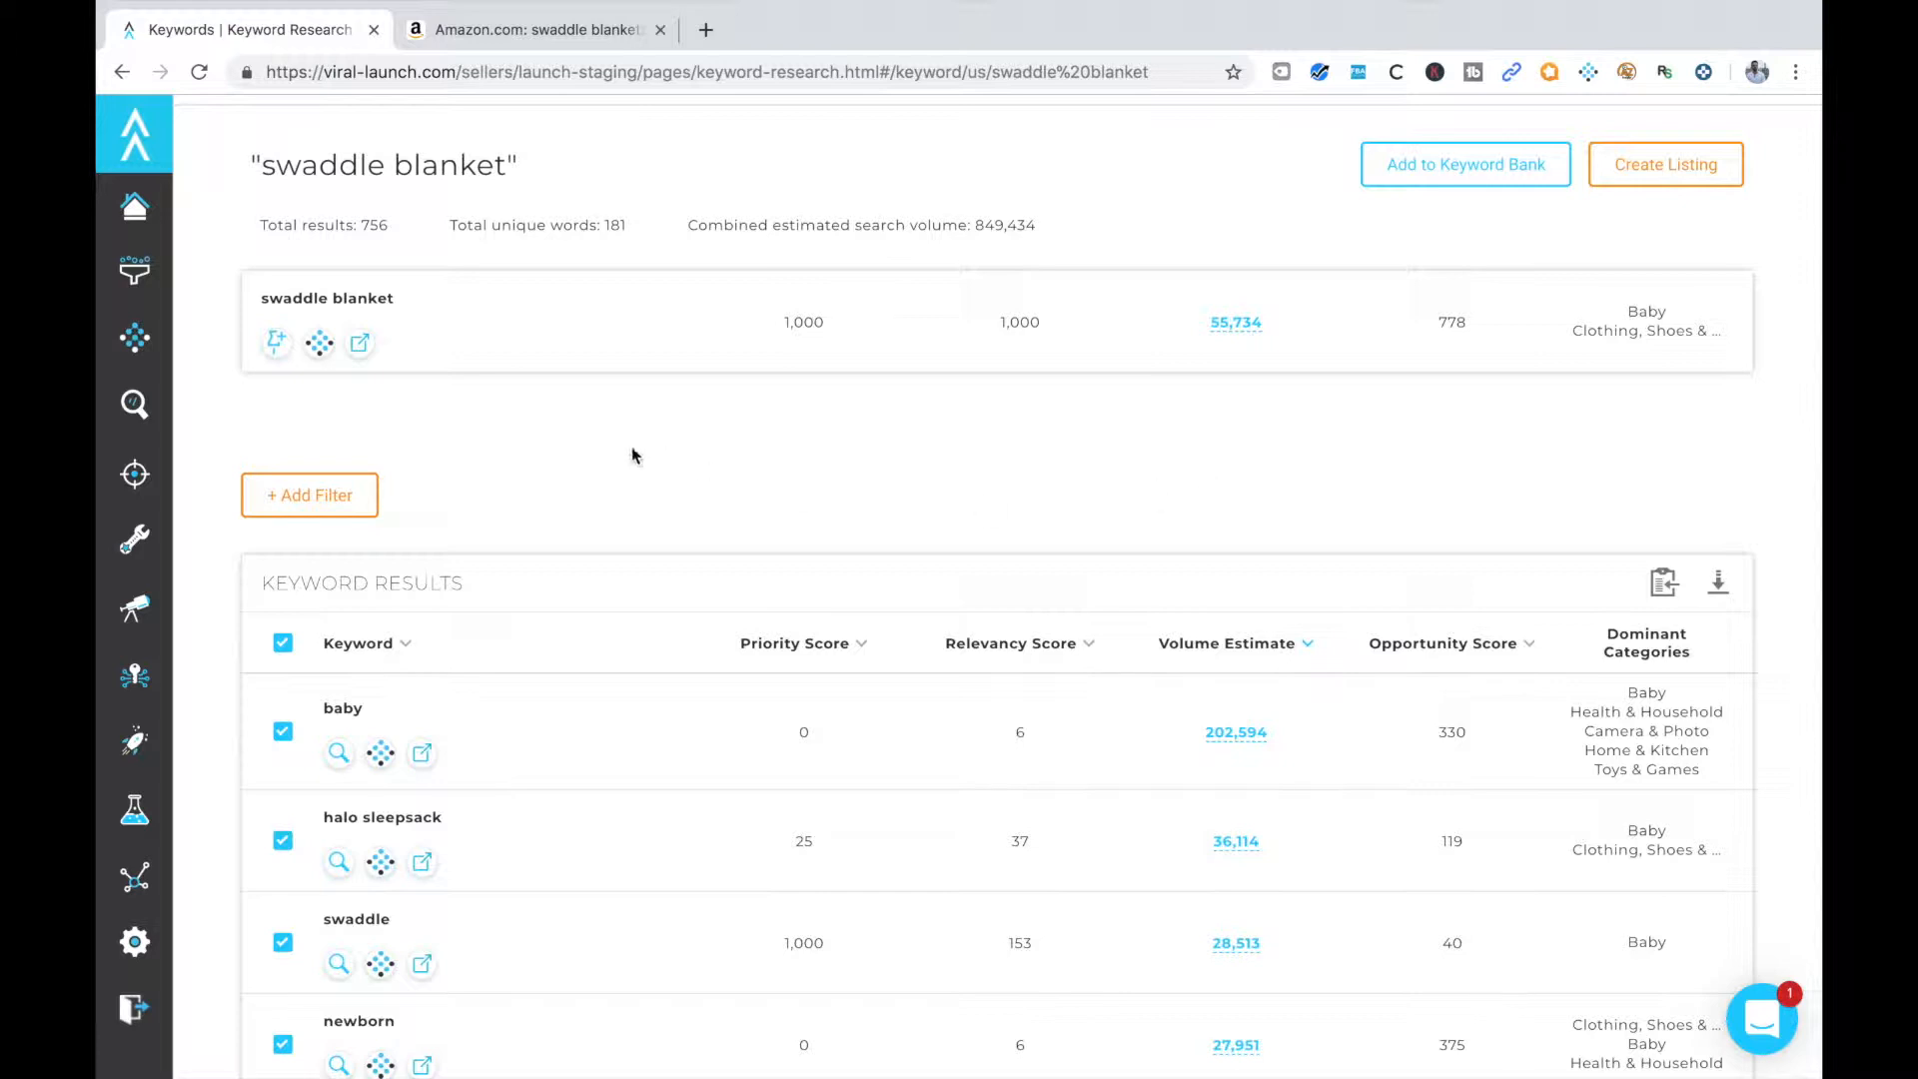
scroll(508, 738, "down", 2)
scroll(509, 738, "down", 2)
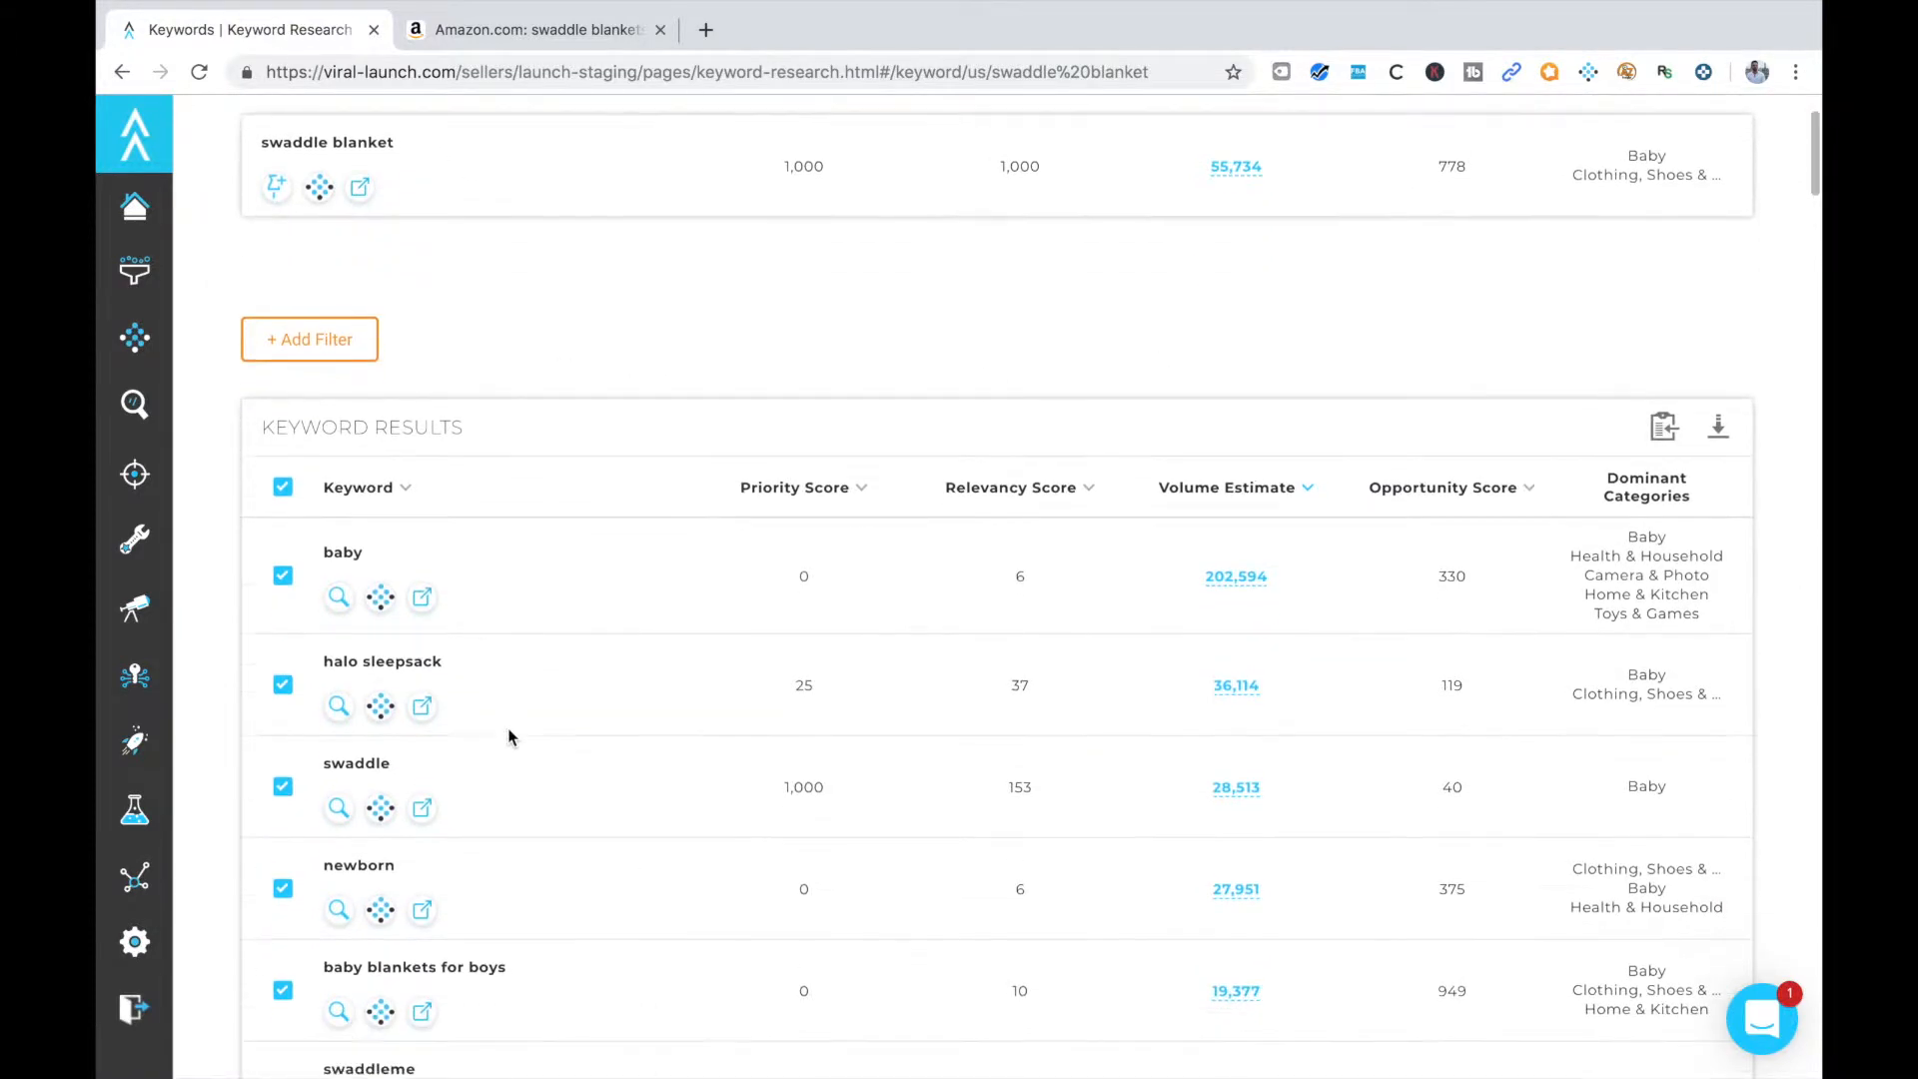
scroll(856, 730, "down", 3)
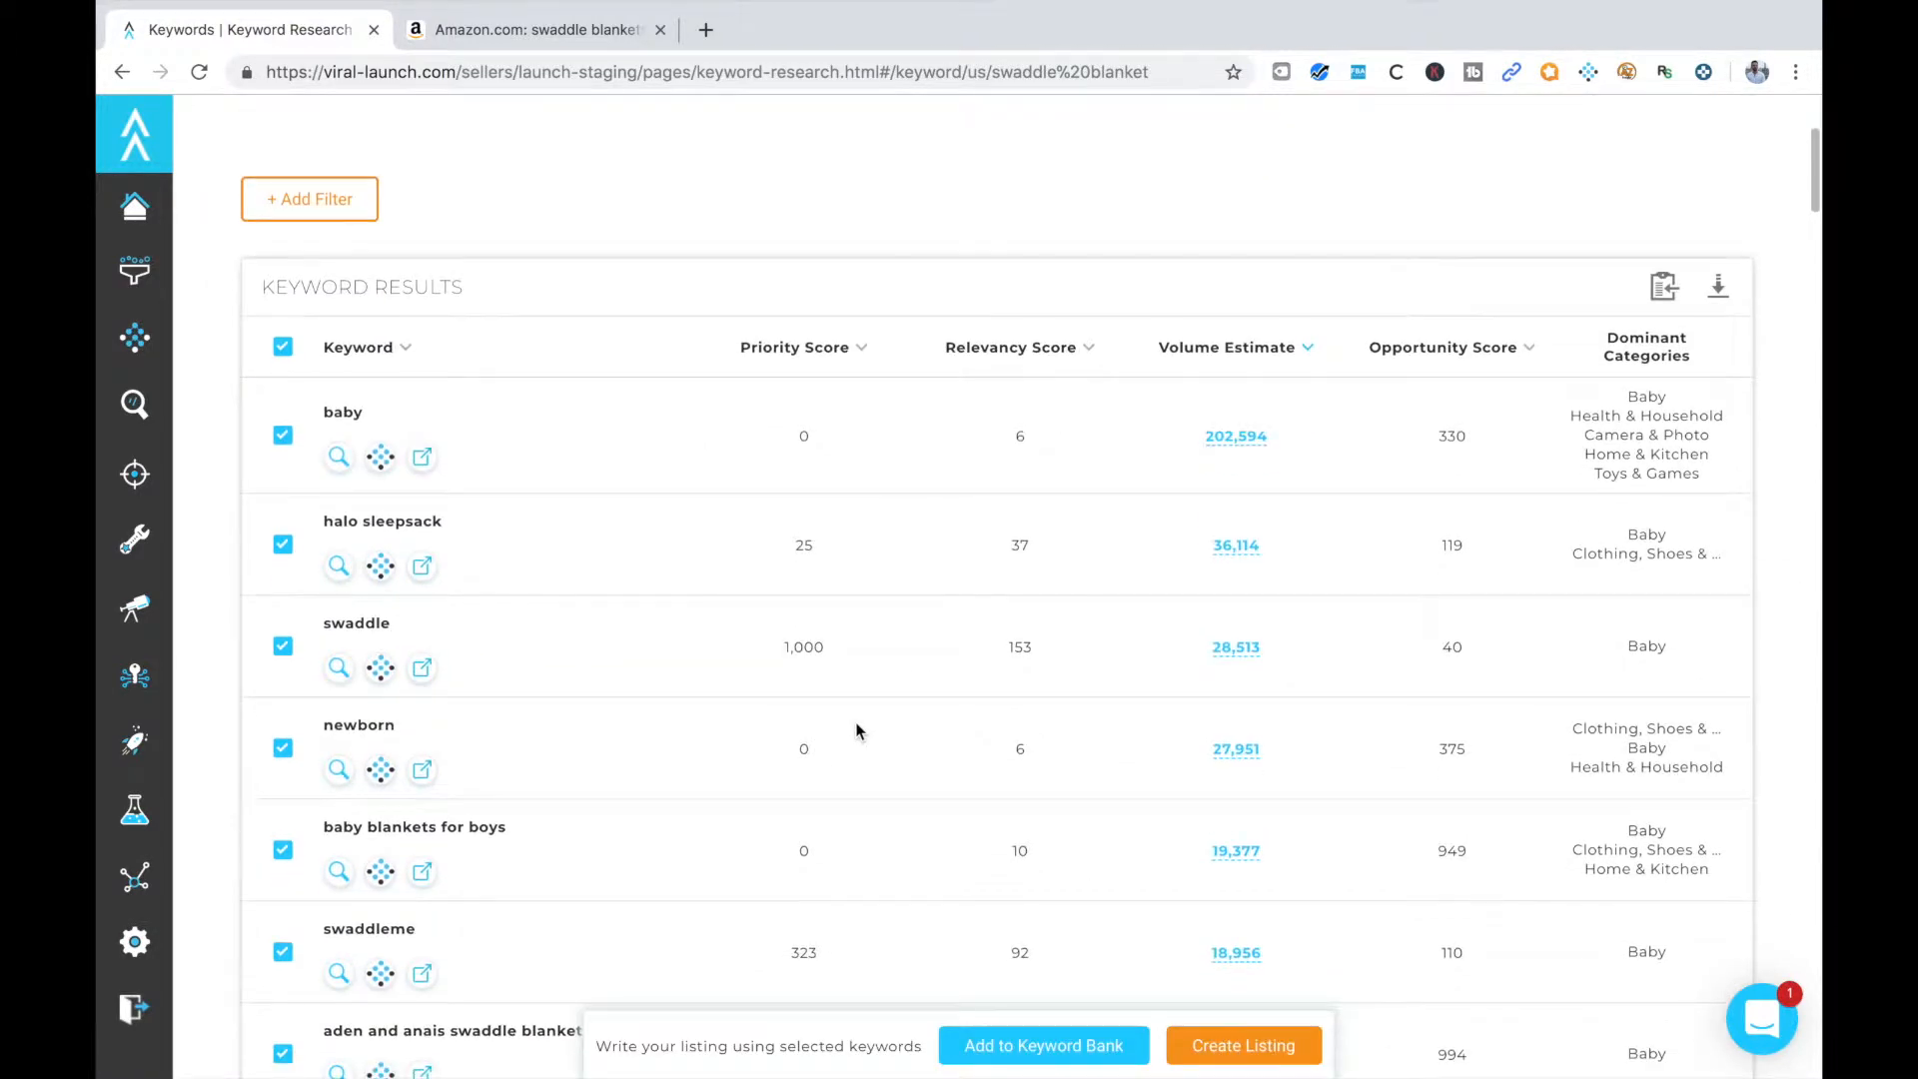
scroll(899, 639, "down", 2)
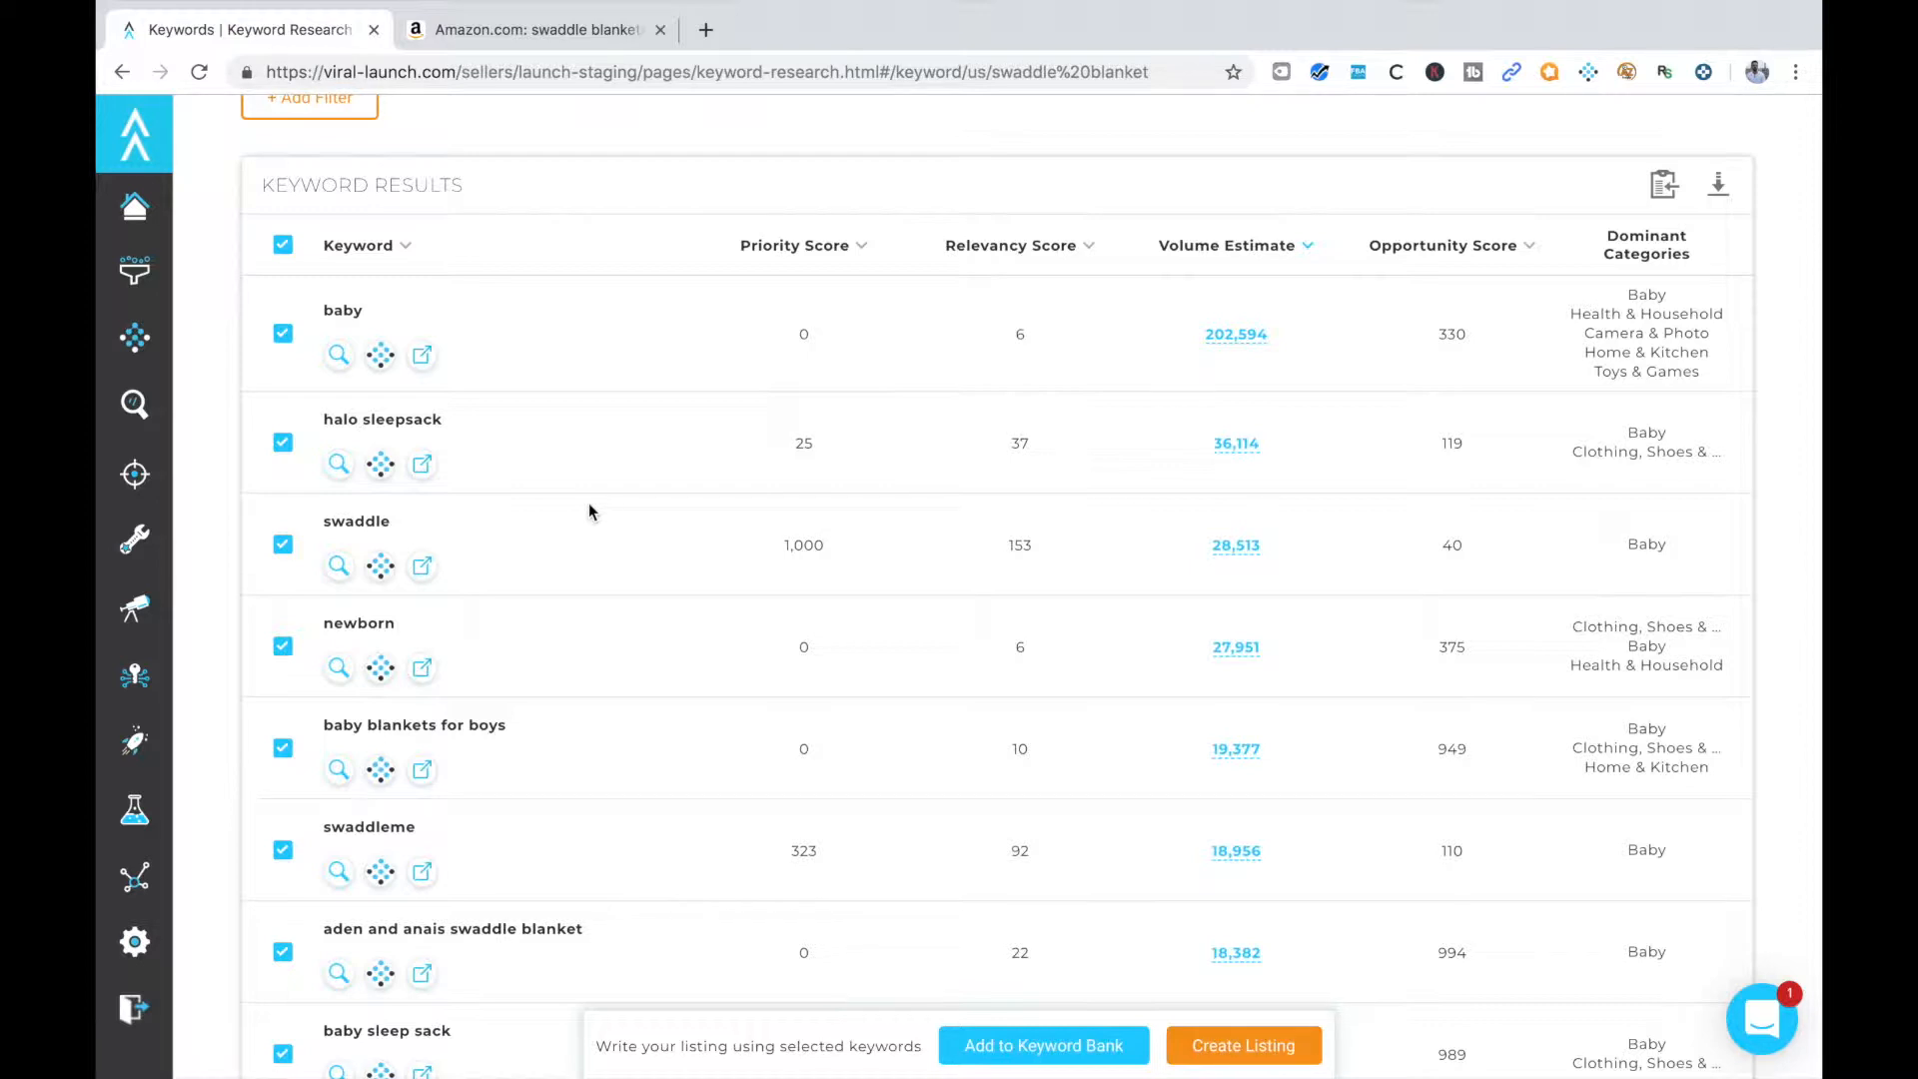
scroll(632, 649, "down", 1)
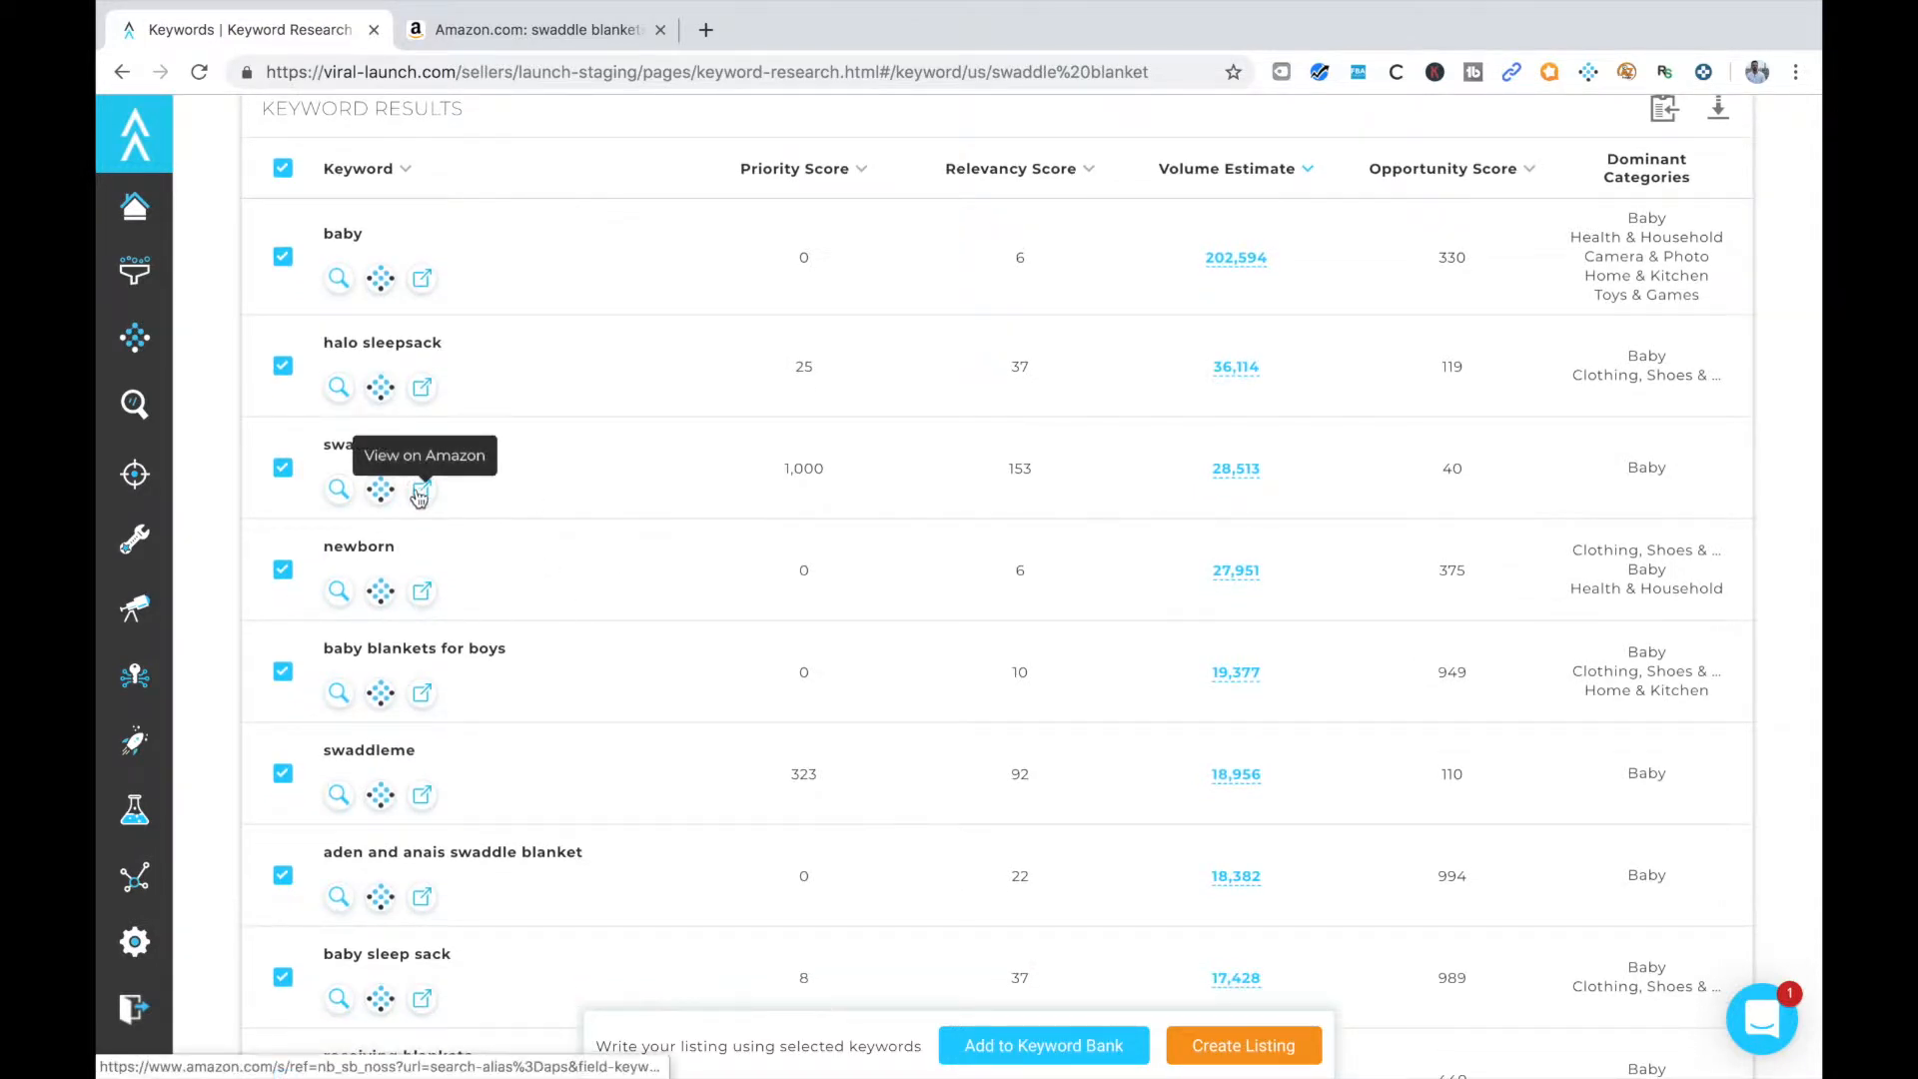
scroll(523, 625, "down", 2)
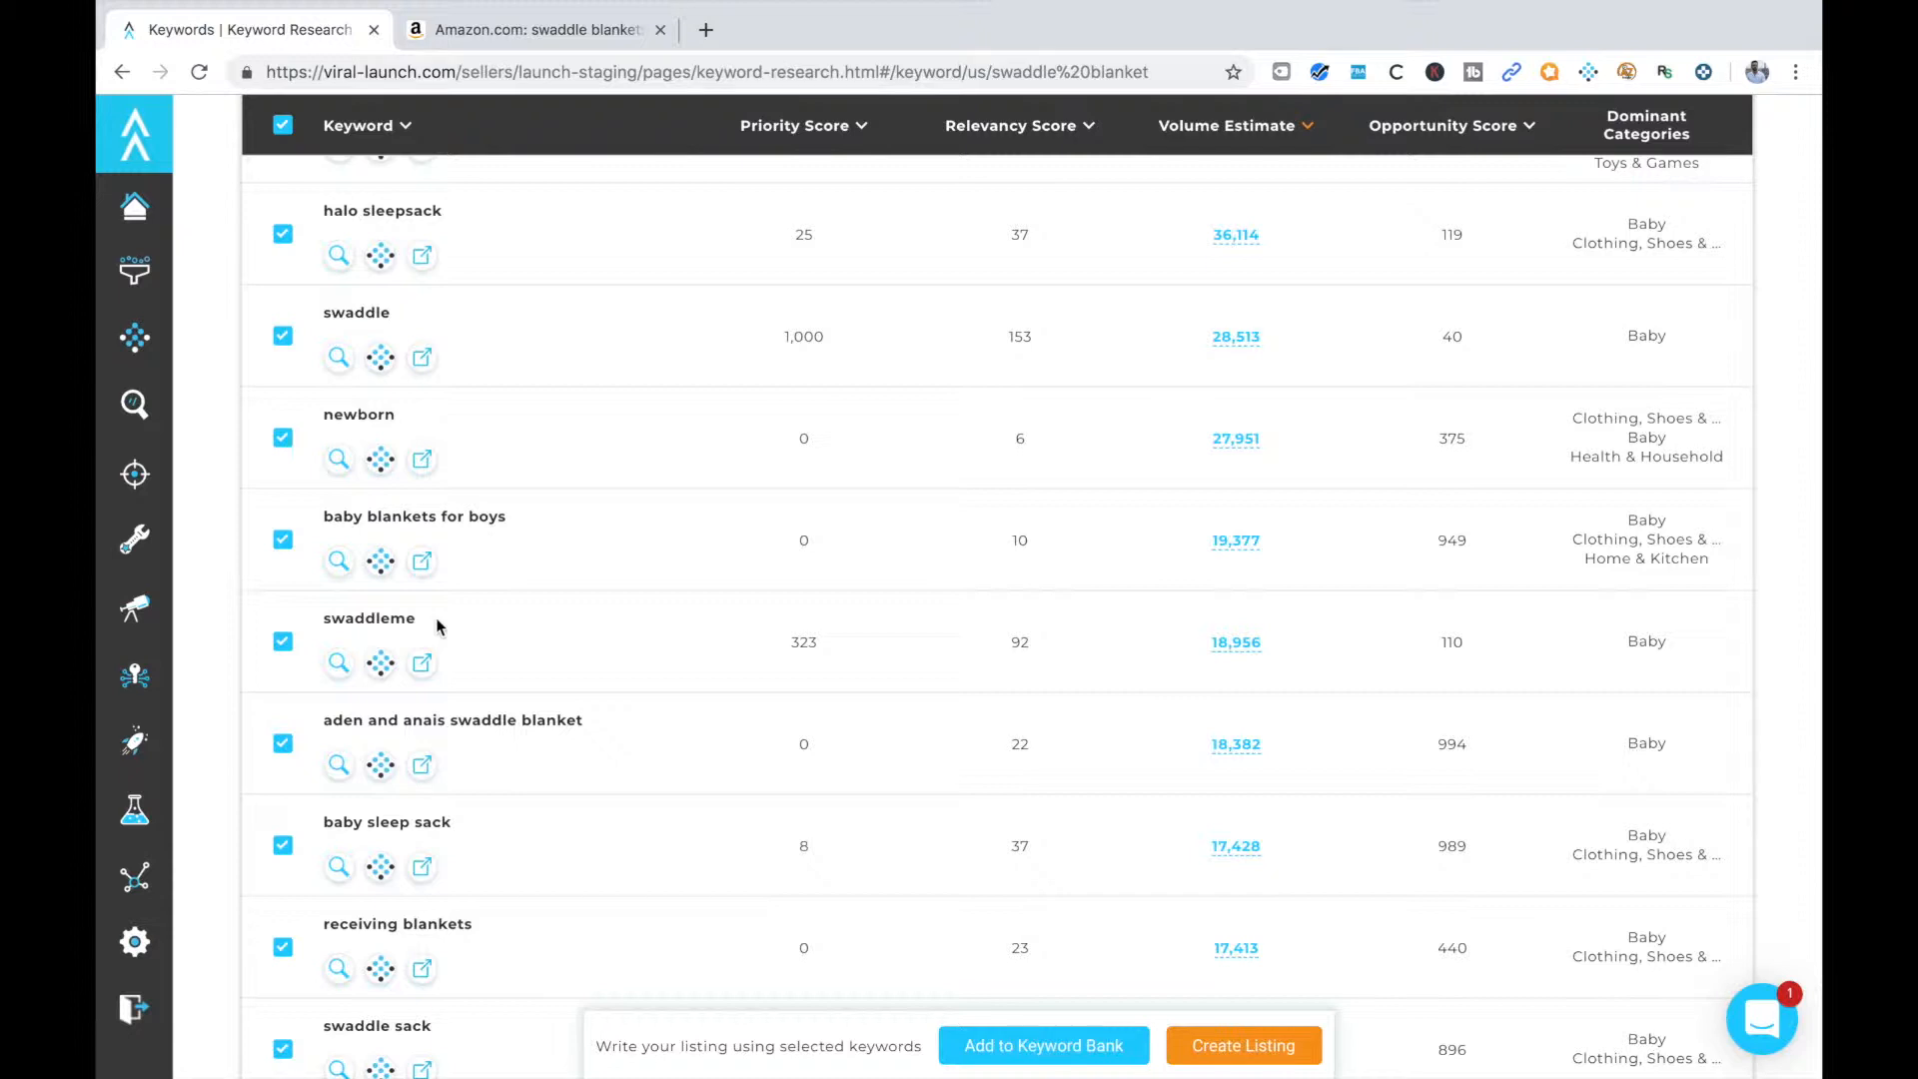
In a new browser tab, enter "uspto trademark" and pick the suggested tmsearch.uspto.gov address
left_click(705, 30)
type("uspto ")
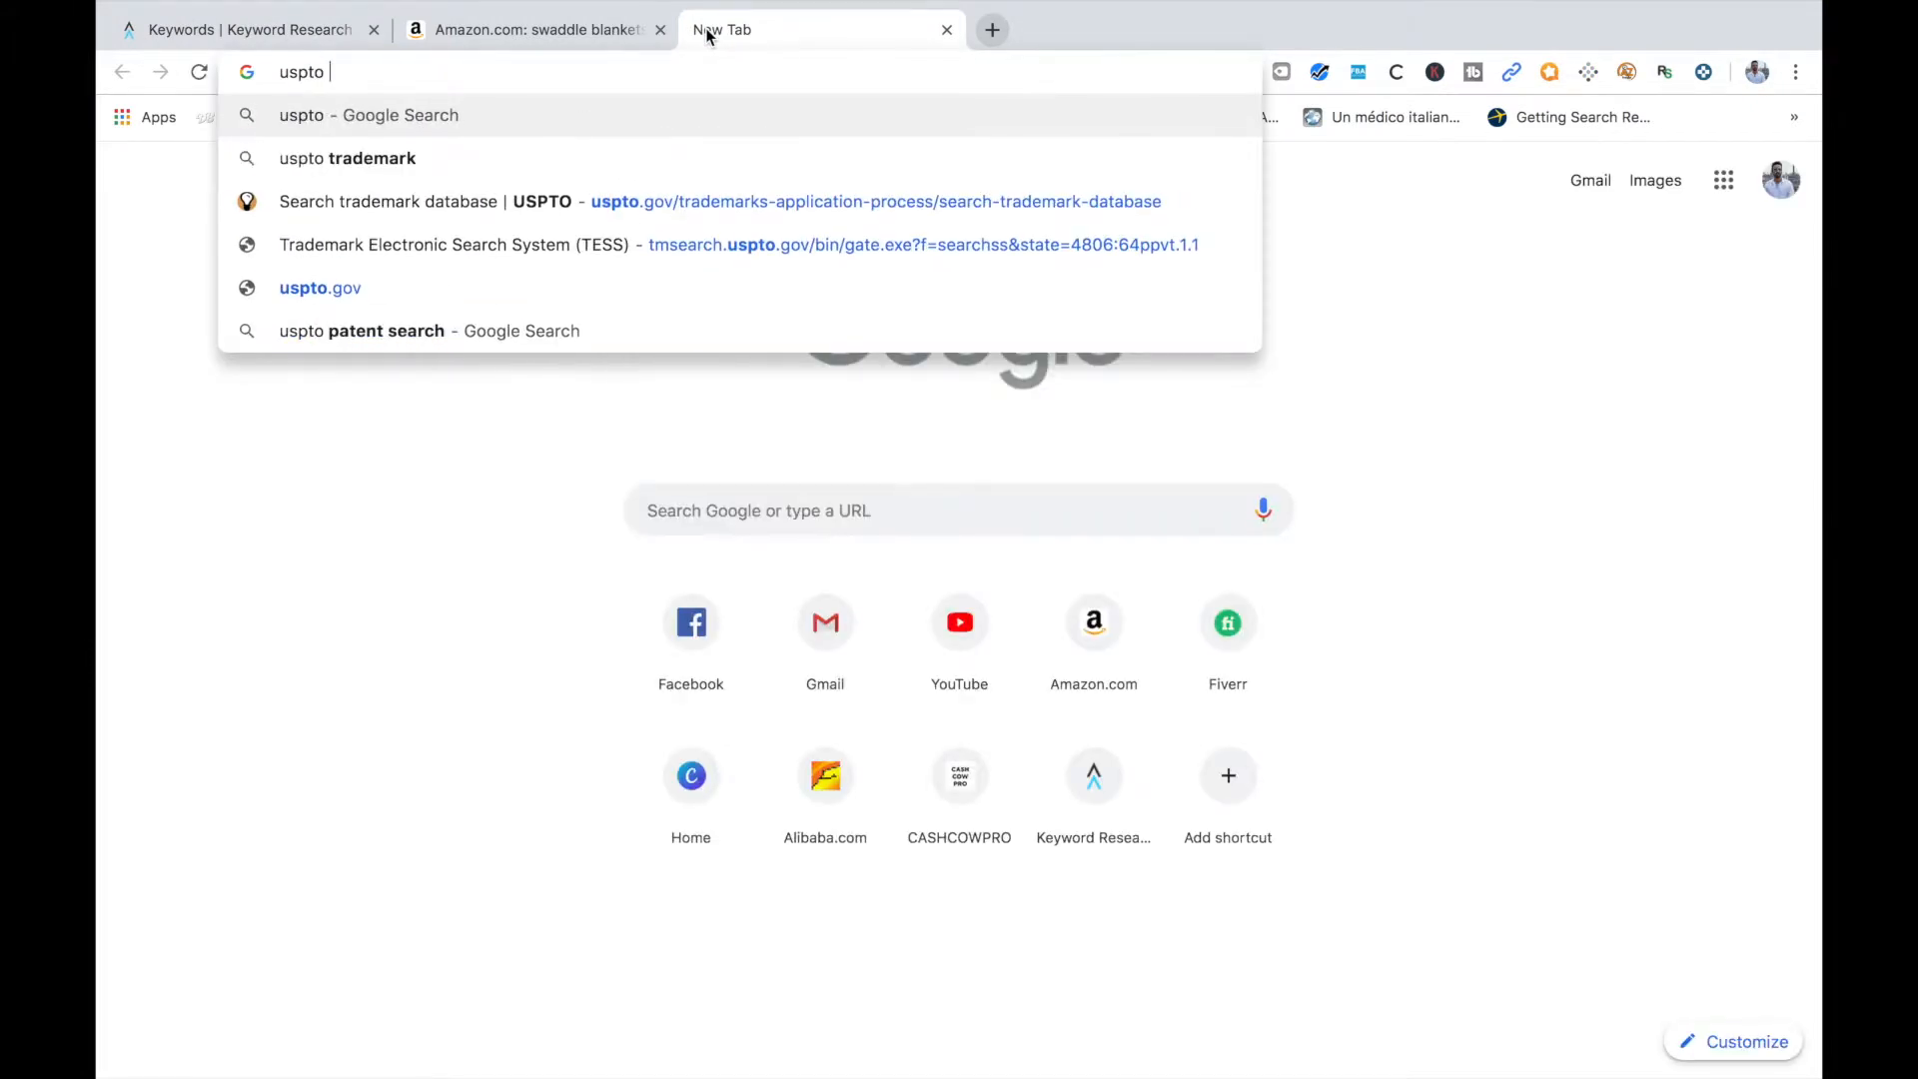
type("tr")
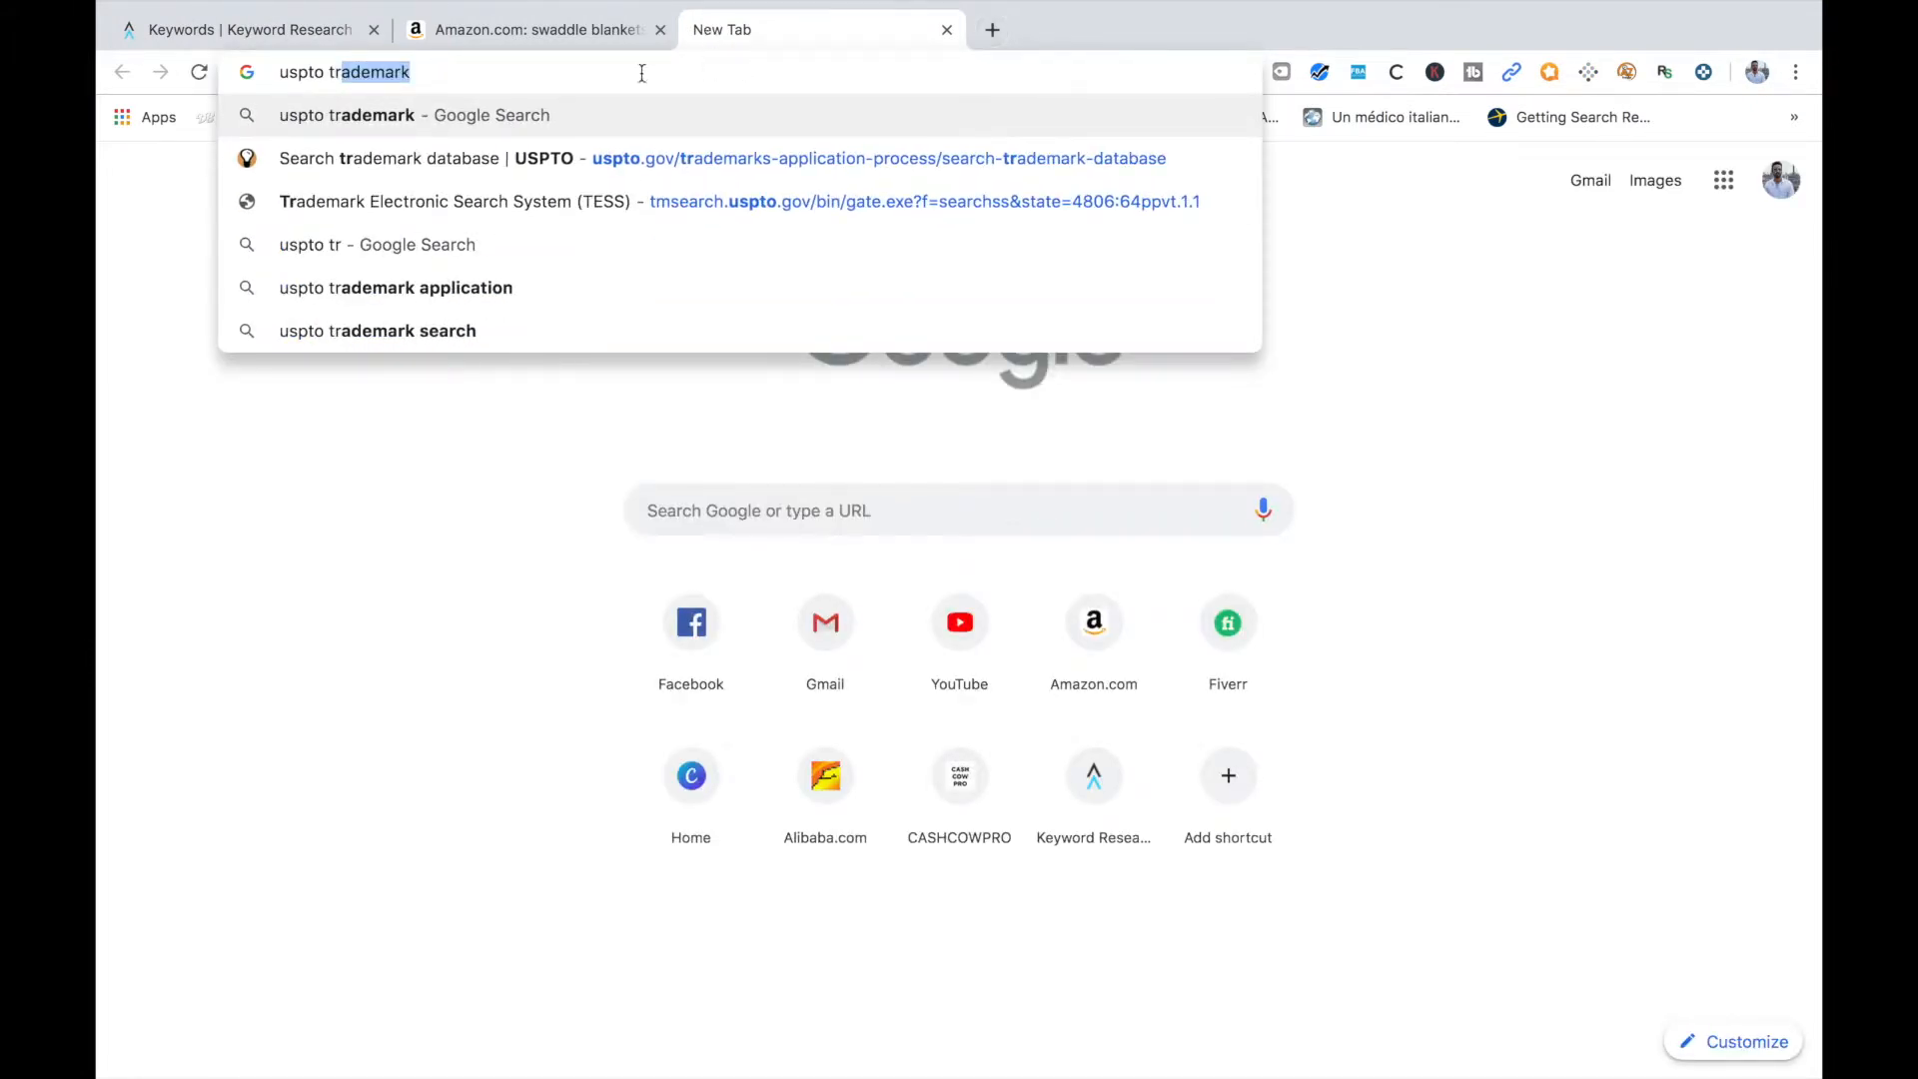
type("ademark e")
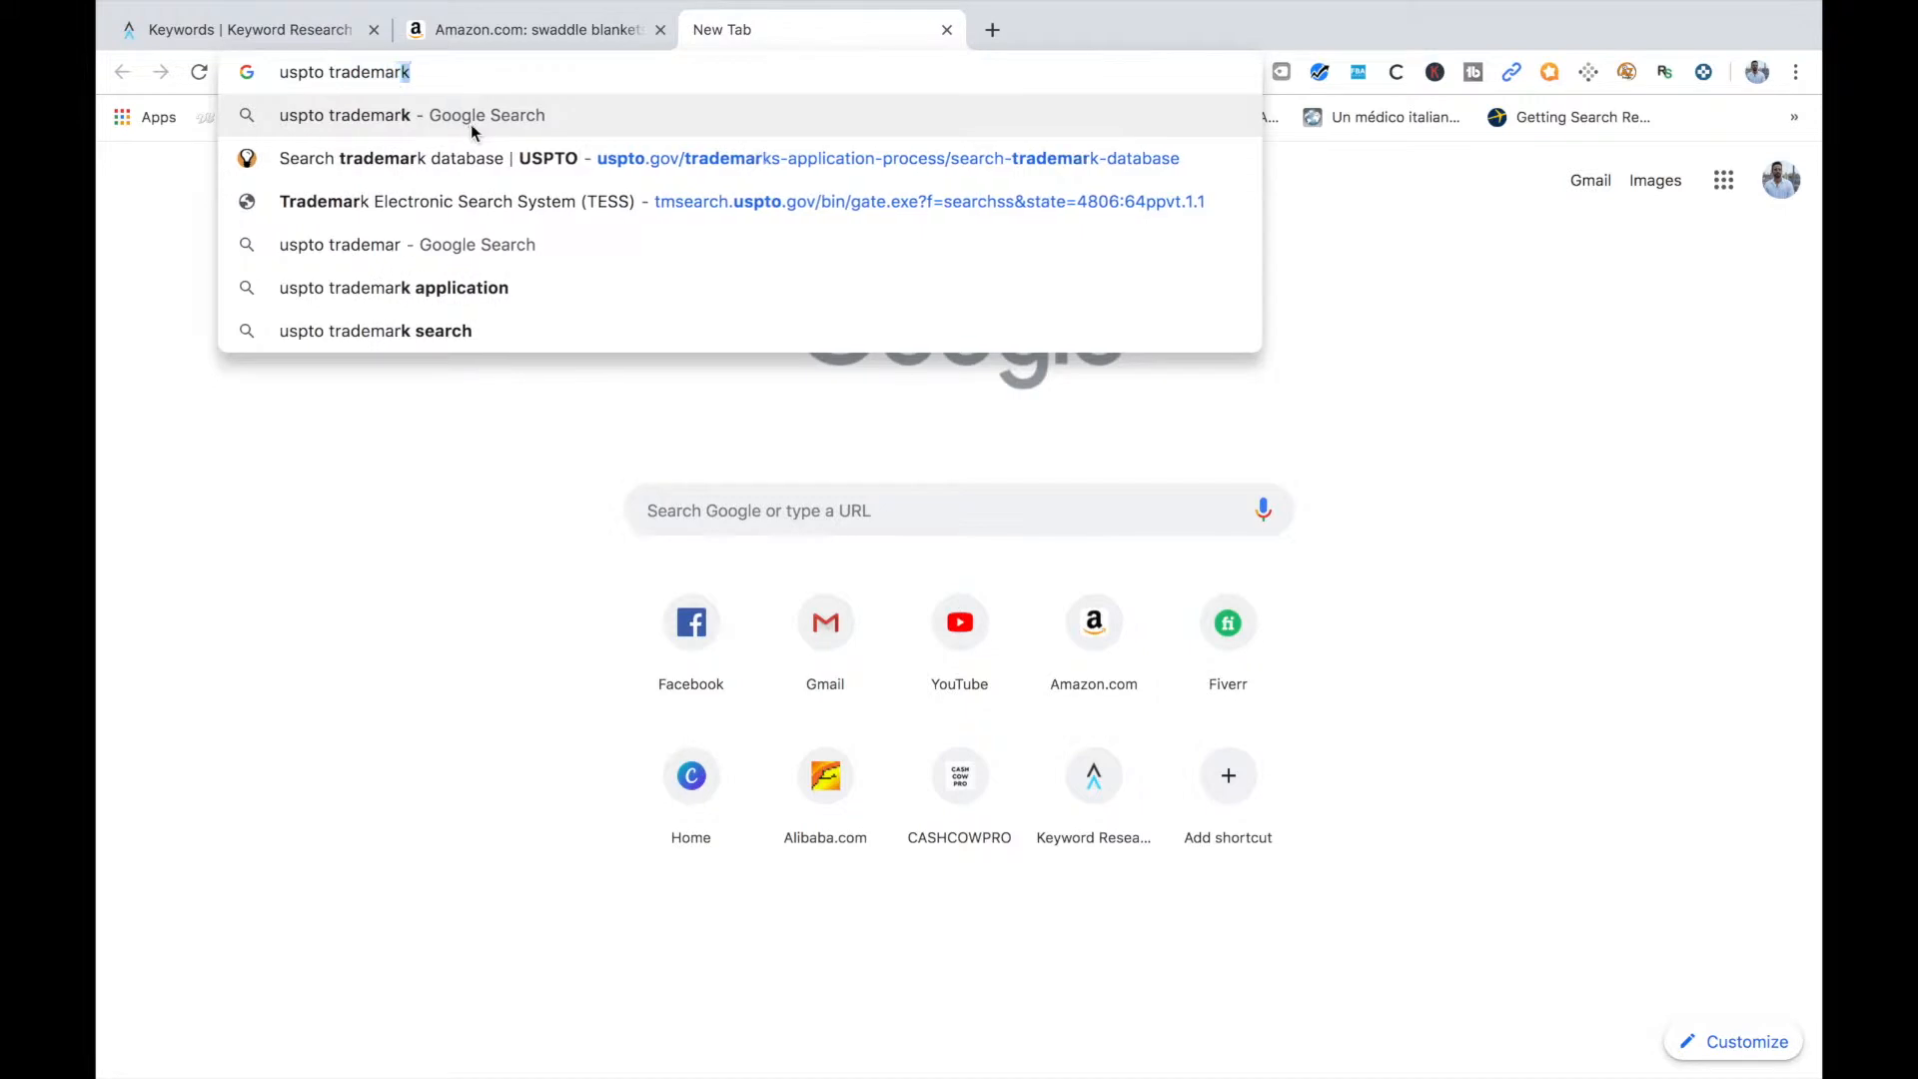
key("Down")
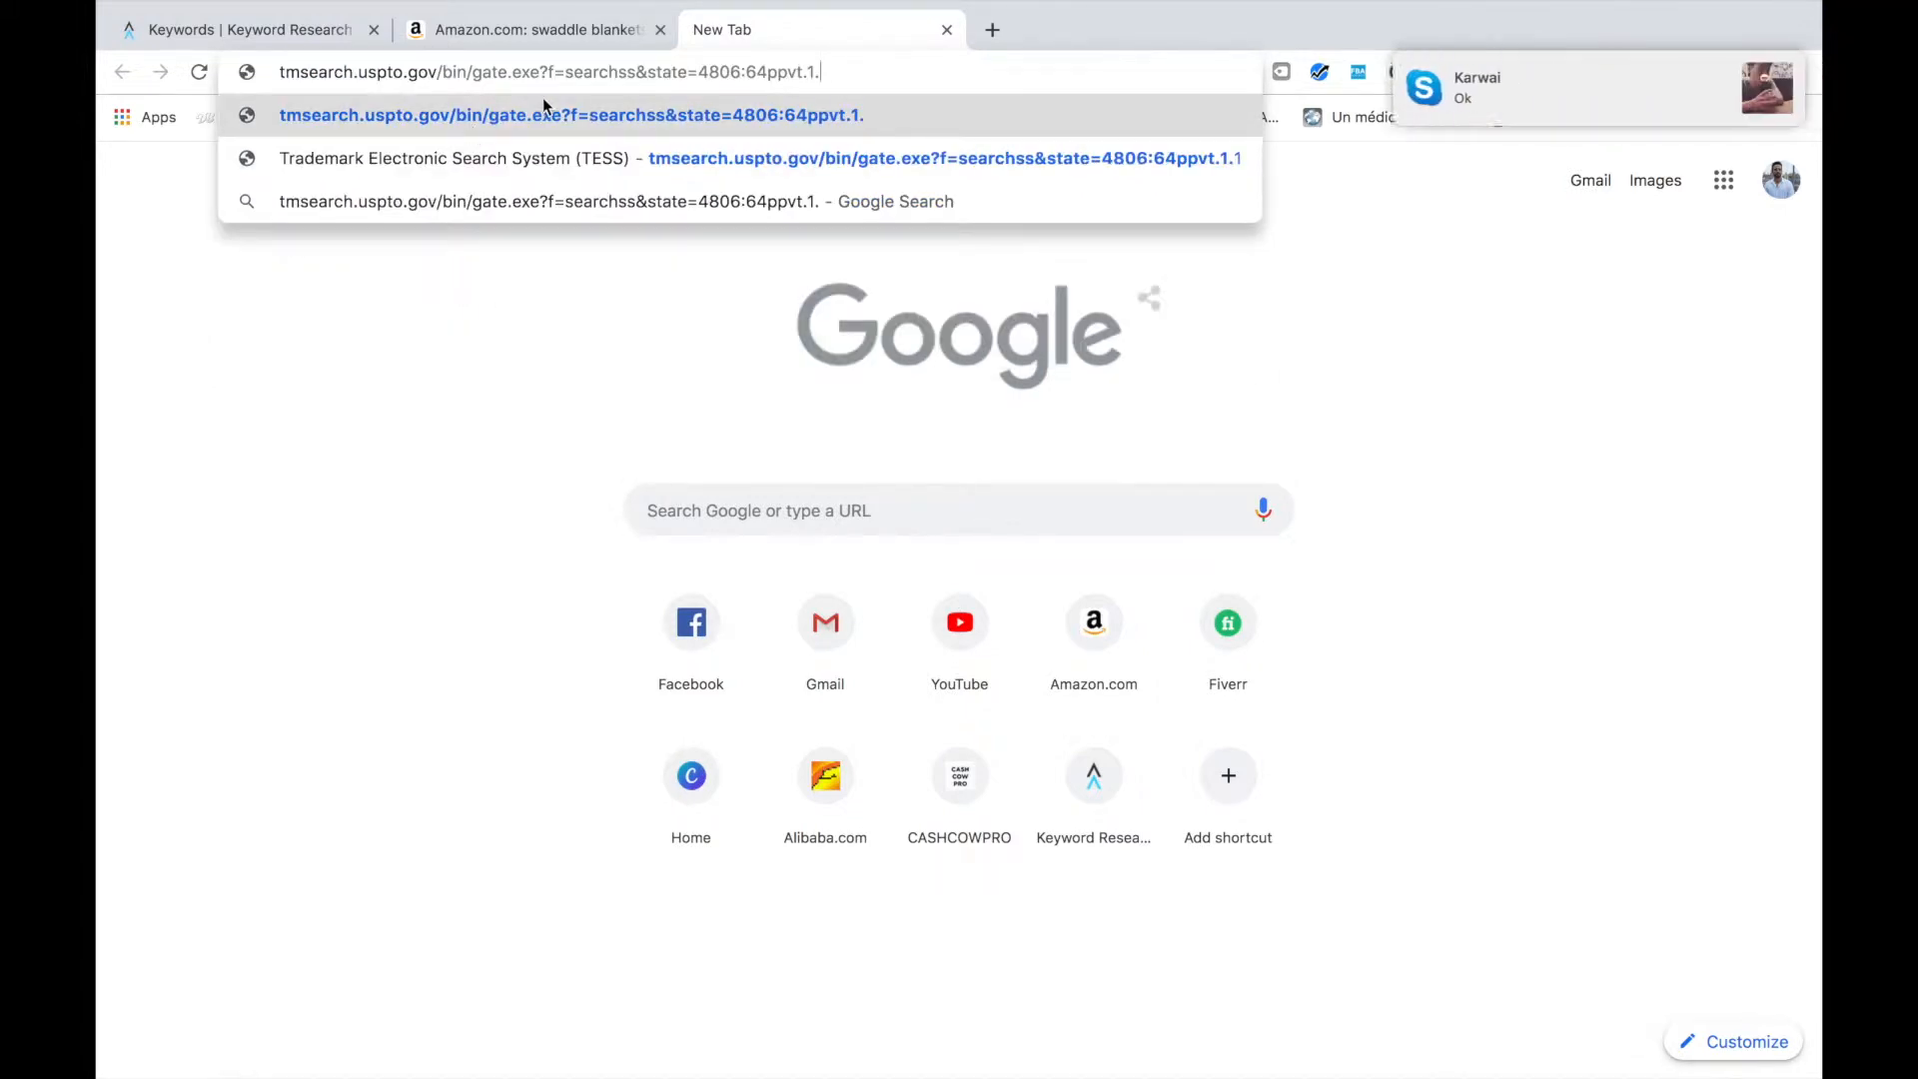
Shorten the address to "tmsearch.u" and run it as a Google search
left_click_drag(879, 72, 415, 77)
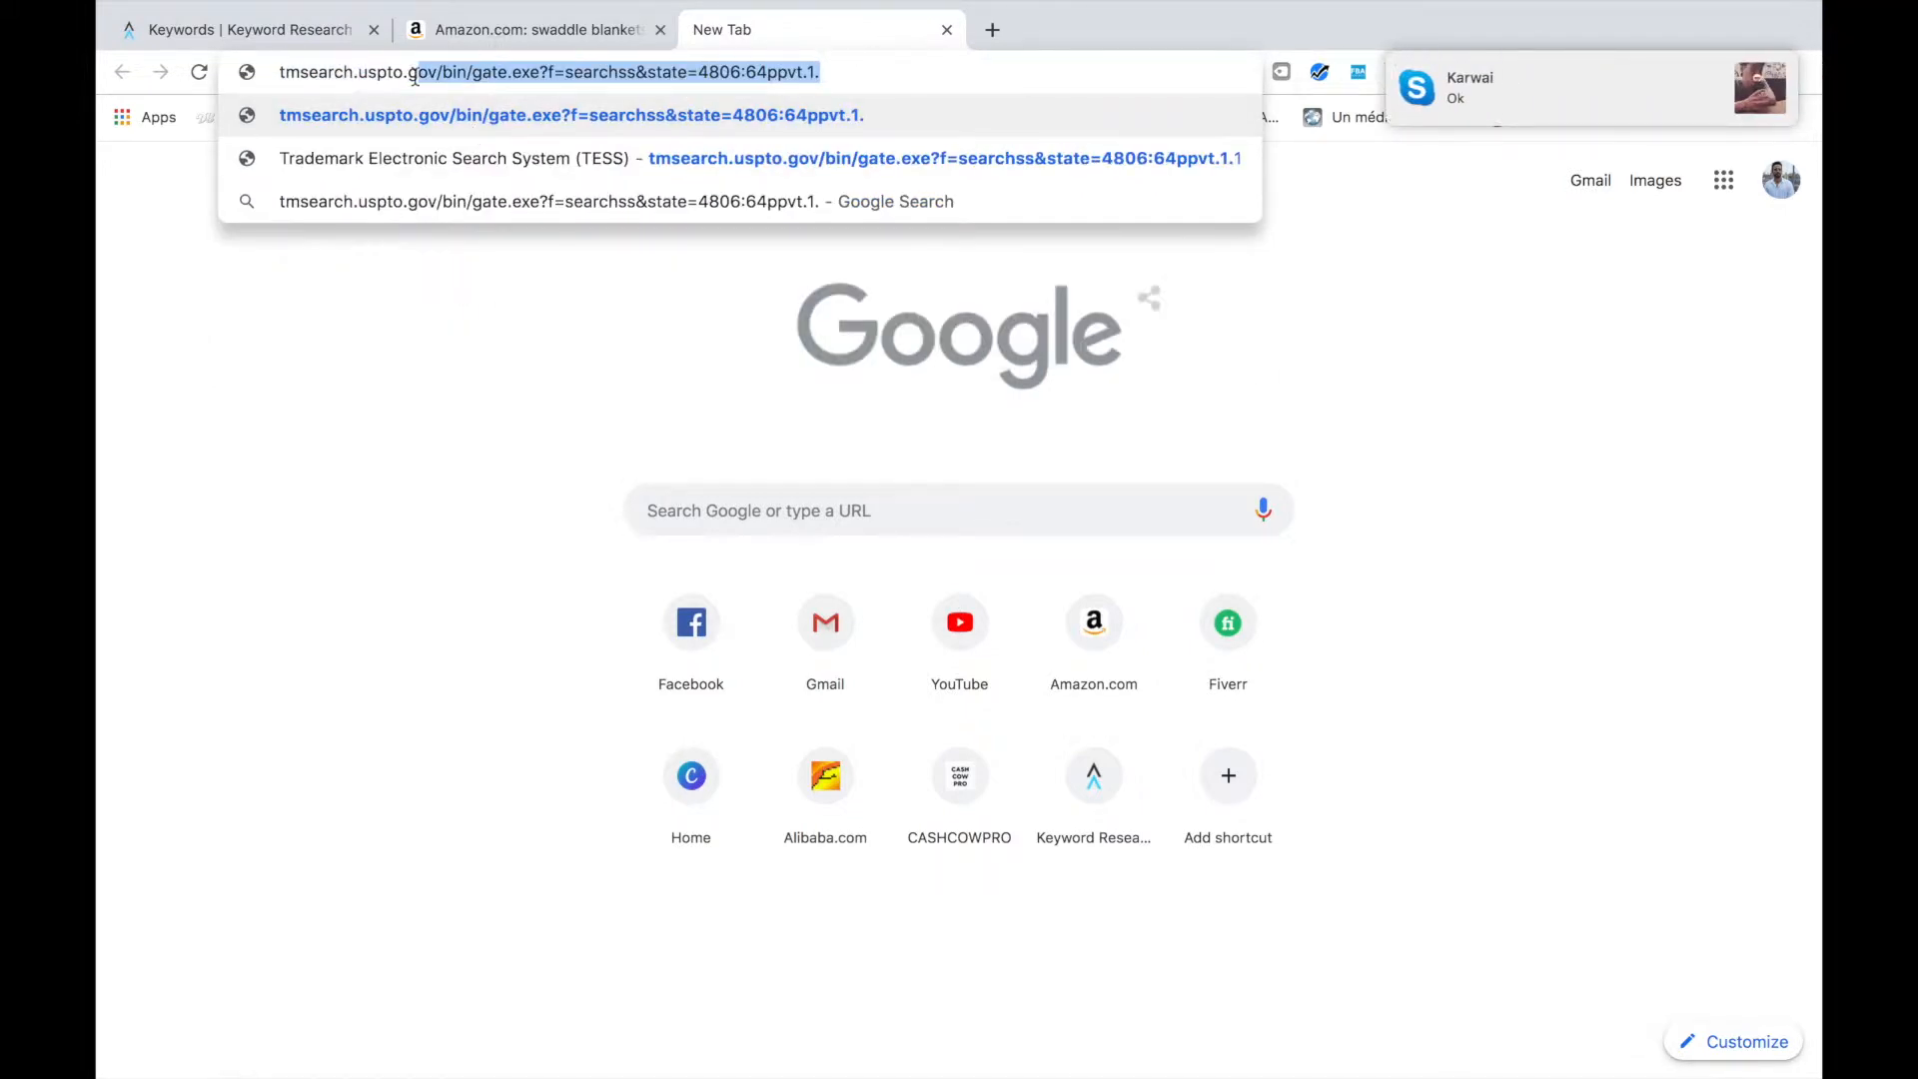
key("BackSpace")
key("BackSpace")
key("BackSpace")
key("BackSpace")
key("BackSpace")
key("BackSpace")
key("BackSpace")
key("Return")
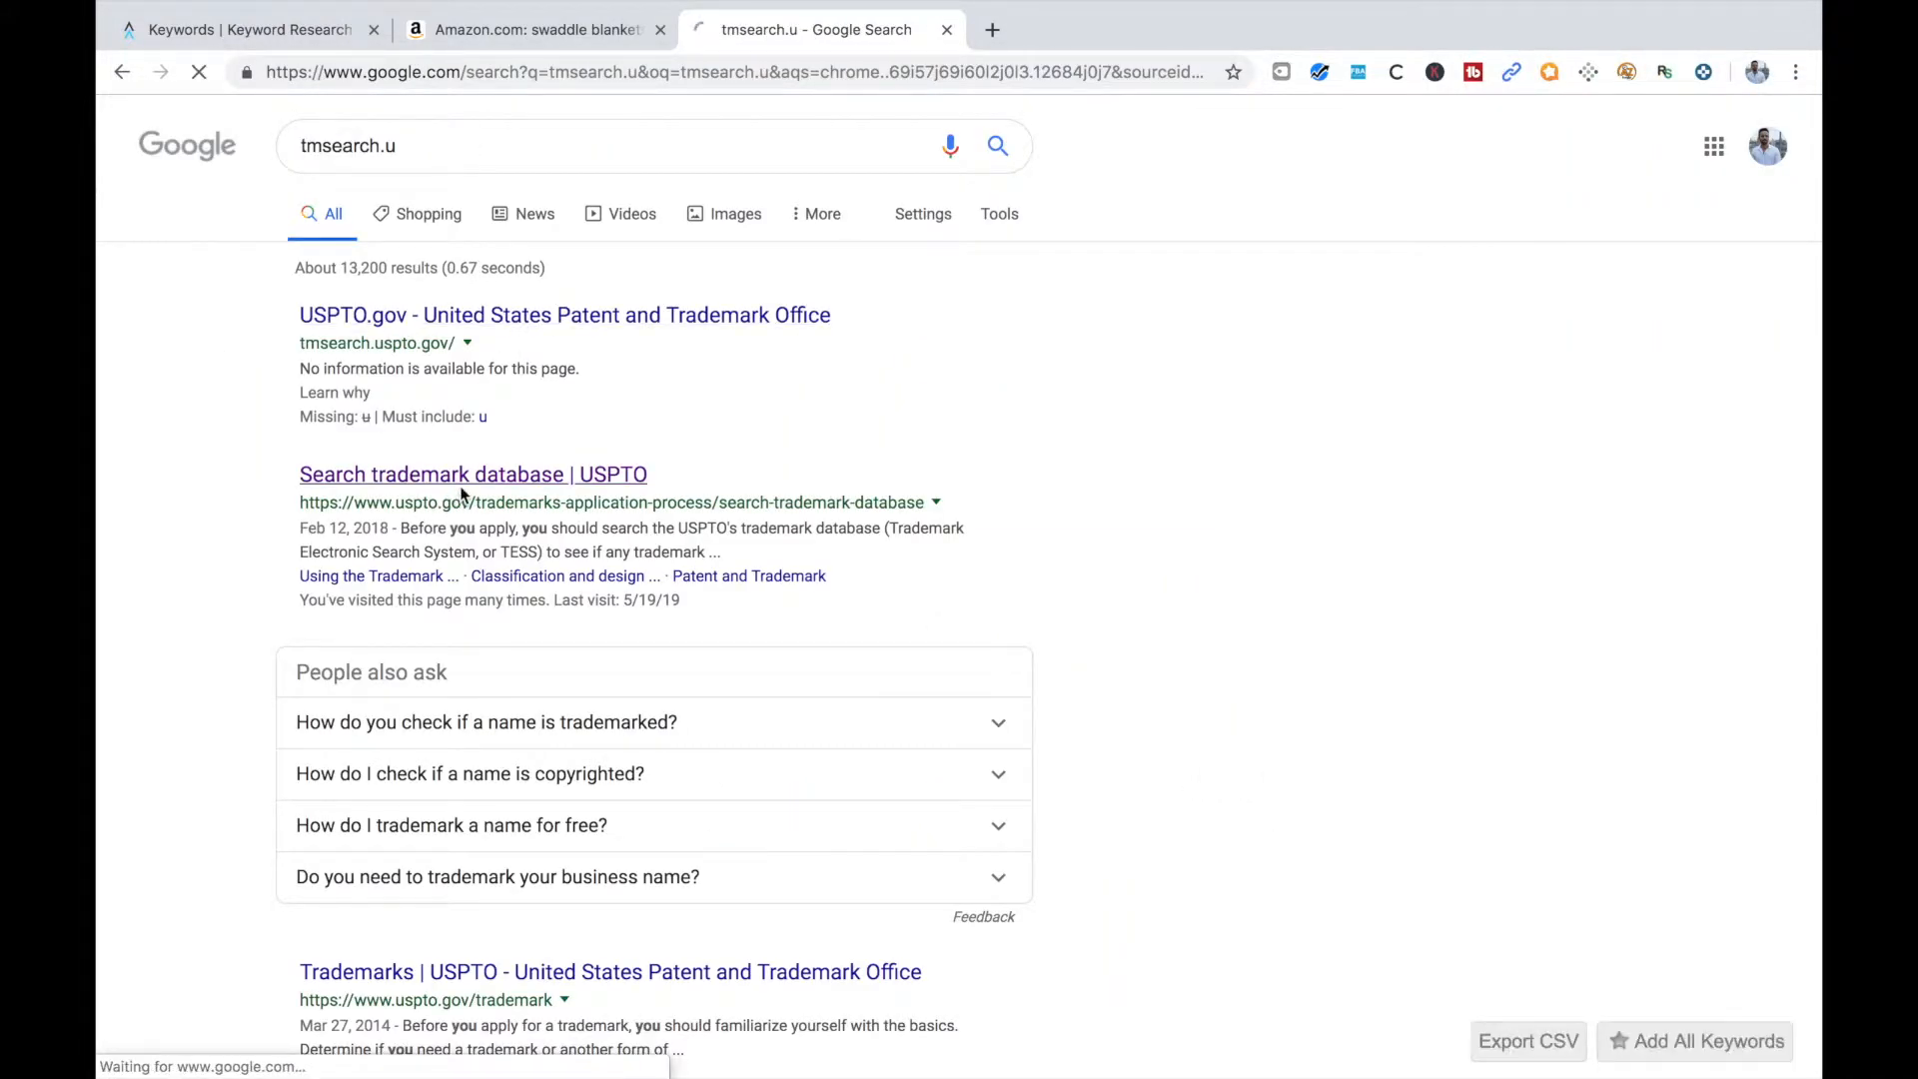
Open the USPTO "Search trademark database" result and go on to the Trademark Electronic Search System (TESS)
left_click(461, 478)
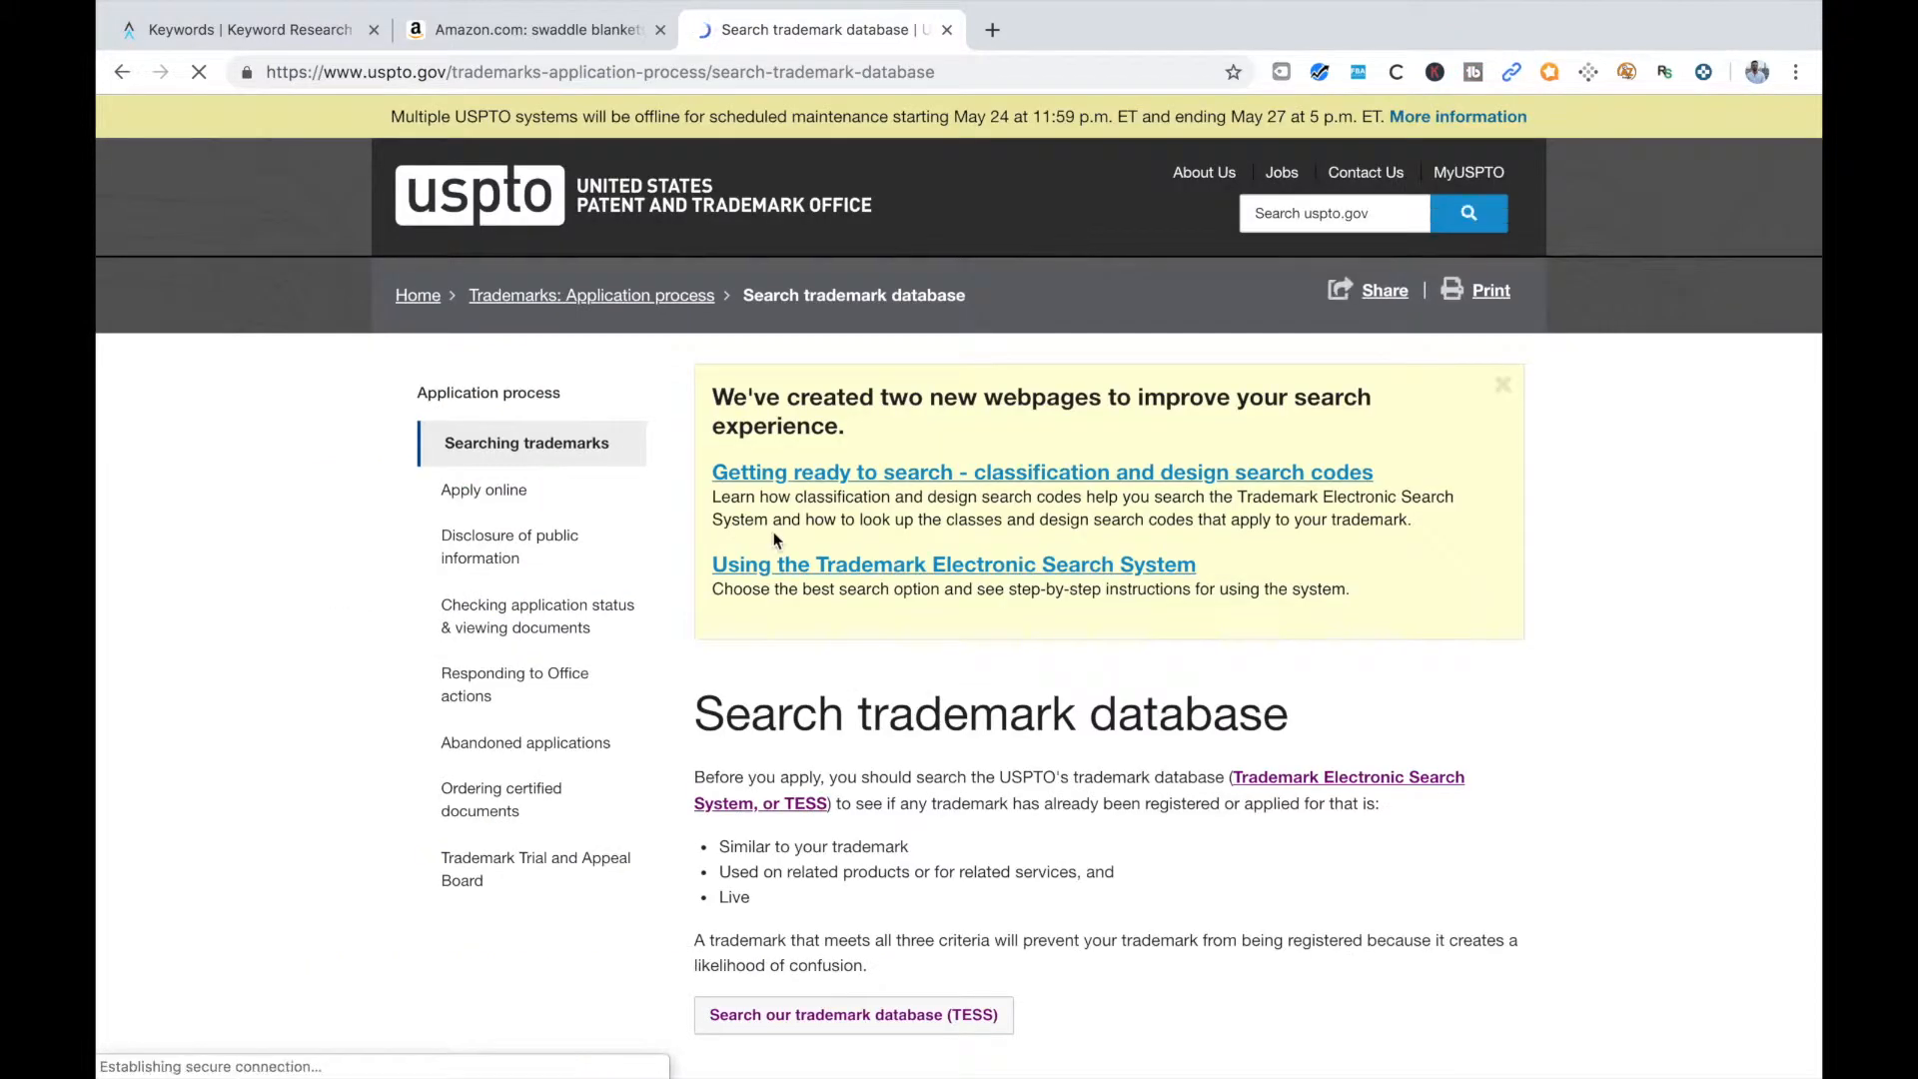
scroll(774, 540, "down", 2)
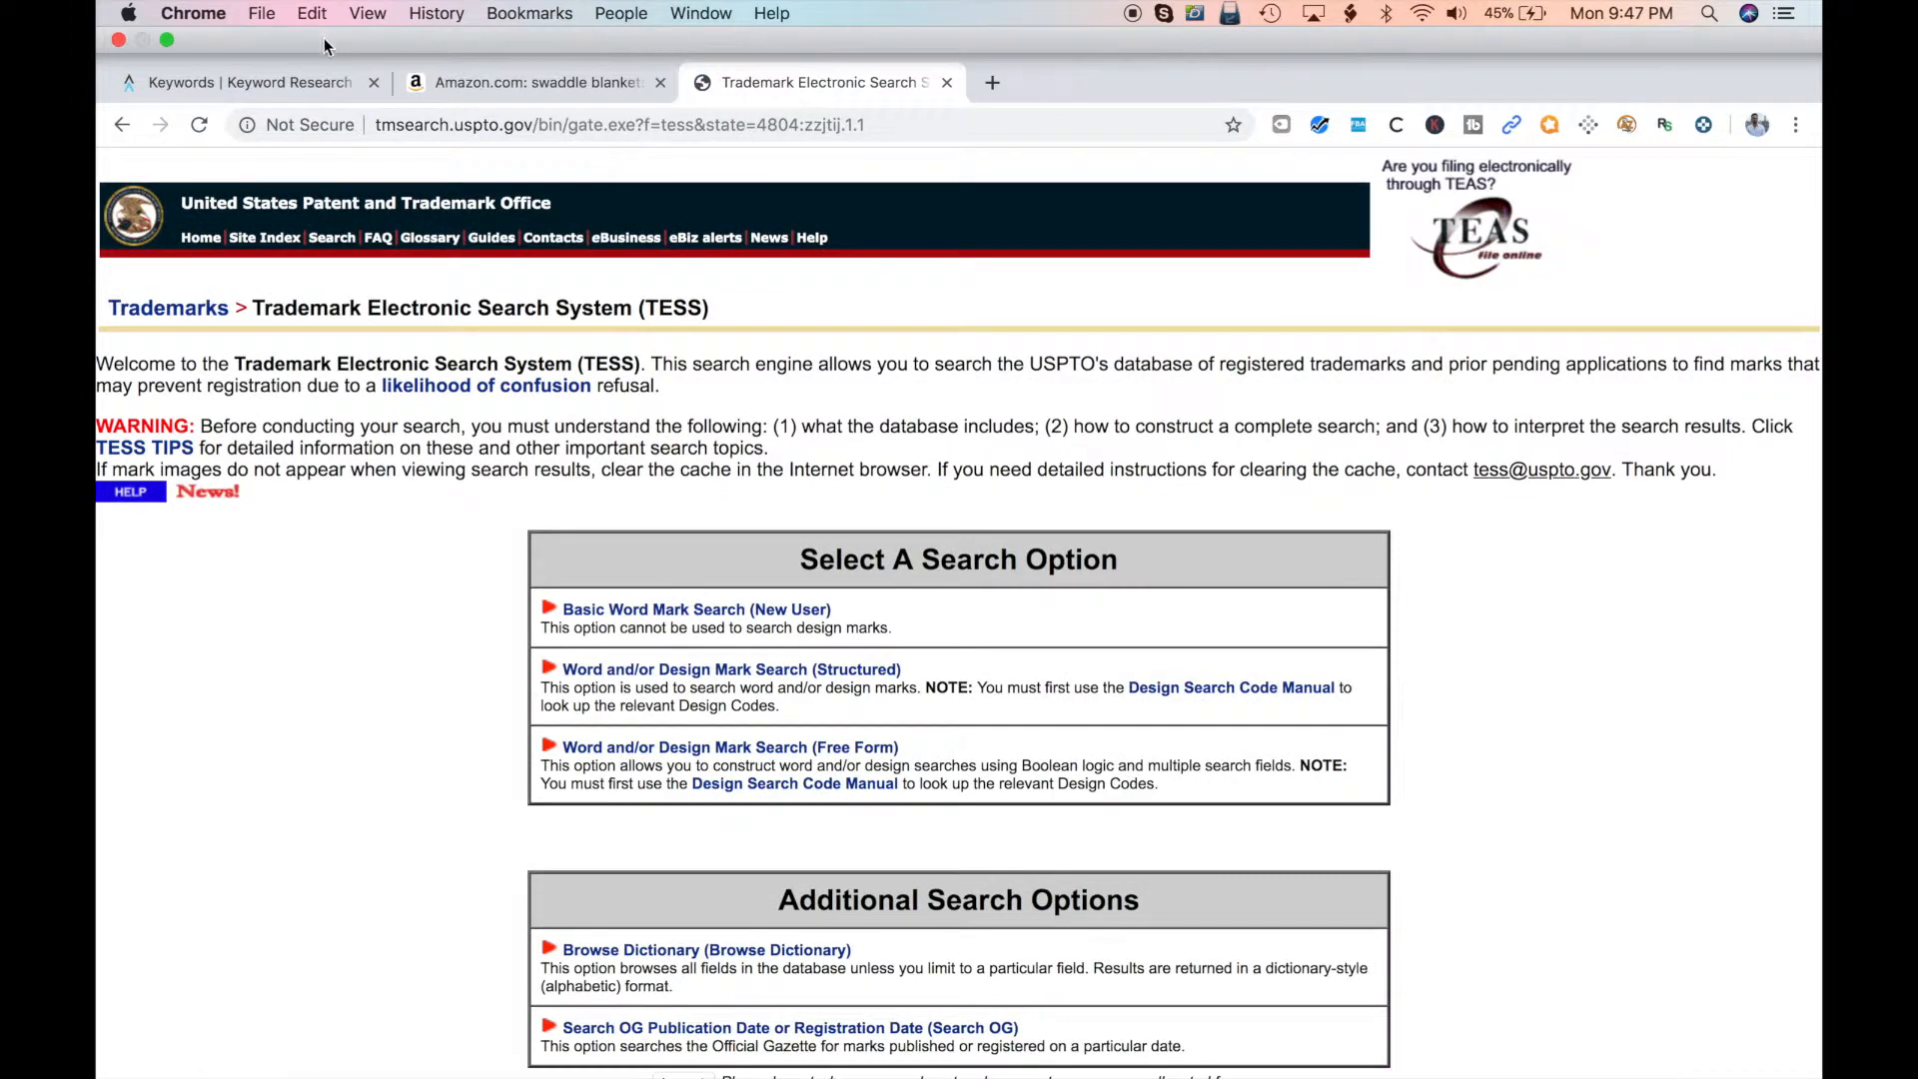
Copy "aden and anais" from the Viral Launch keyword list and look it up in TESS with a Basic Word Mark Search
left_click(308, 92)
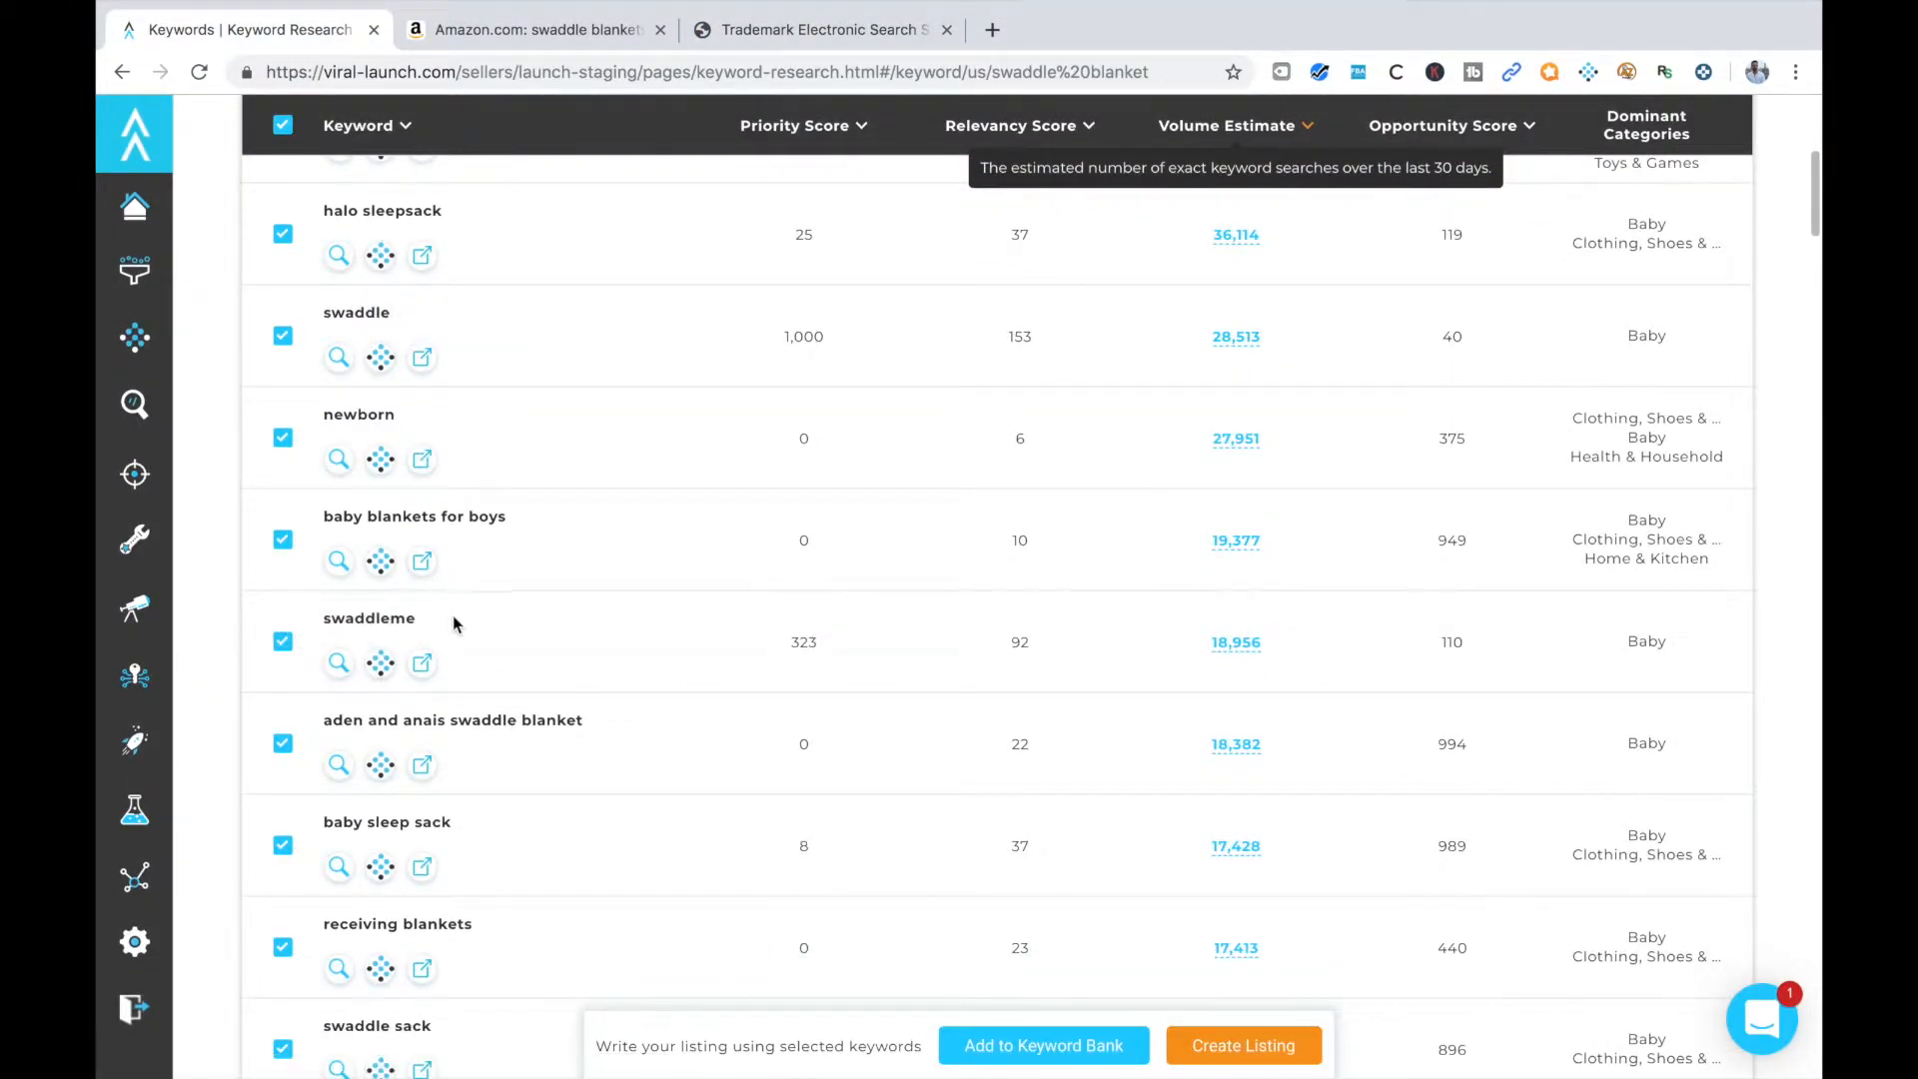
left_click_drag(446, 714, 333, 717)
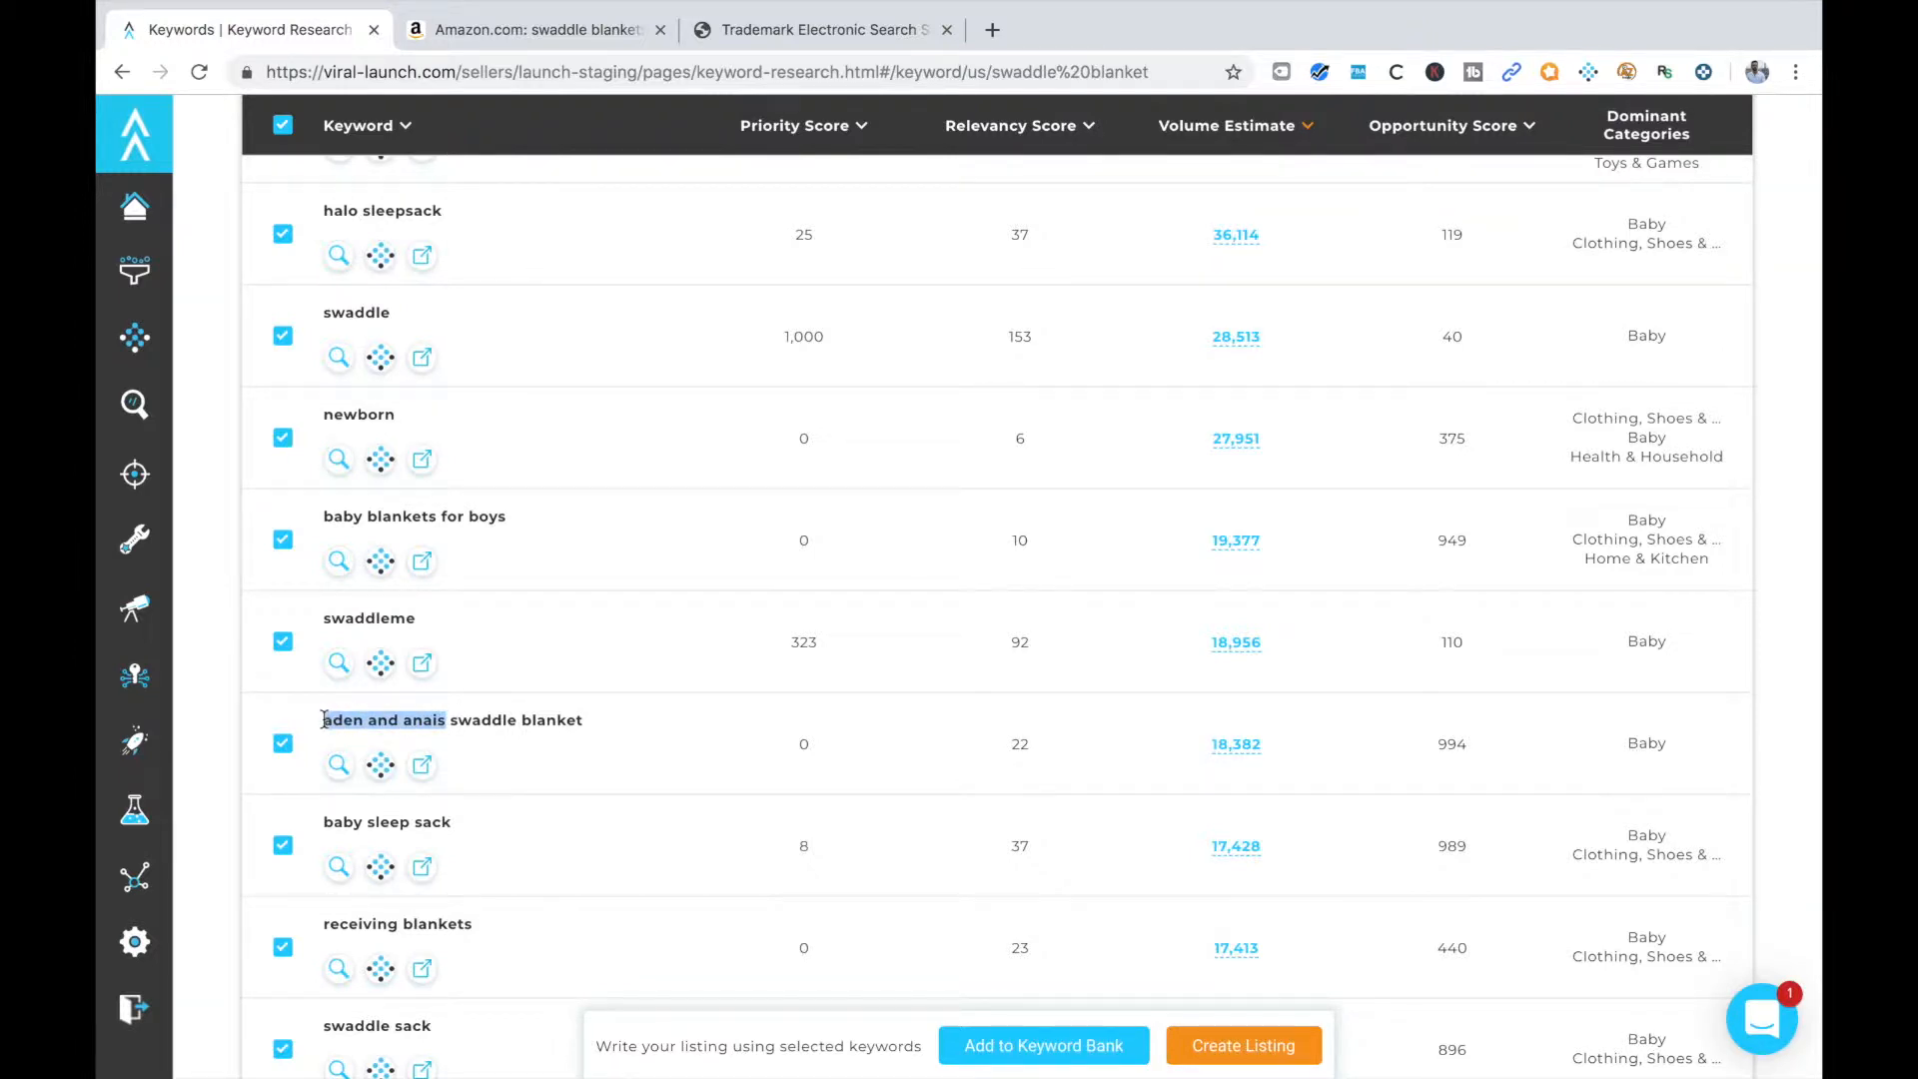
left_click(817, 30)
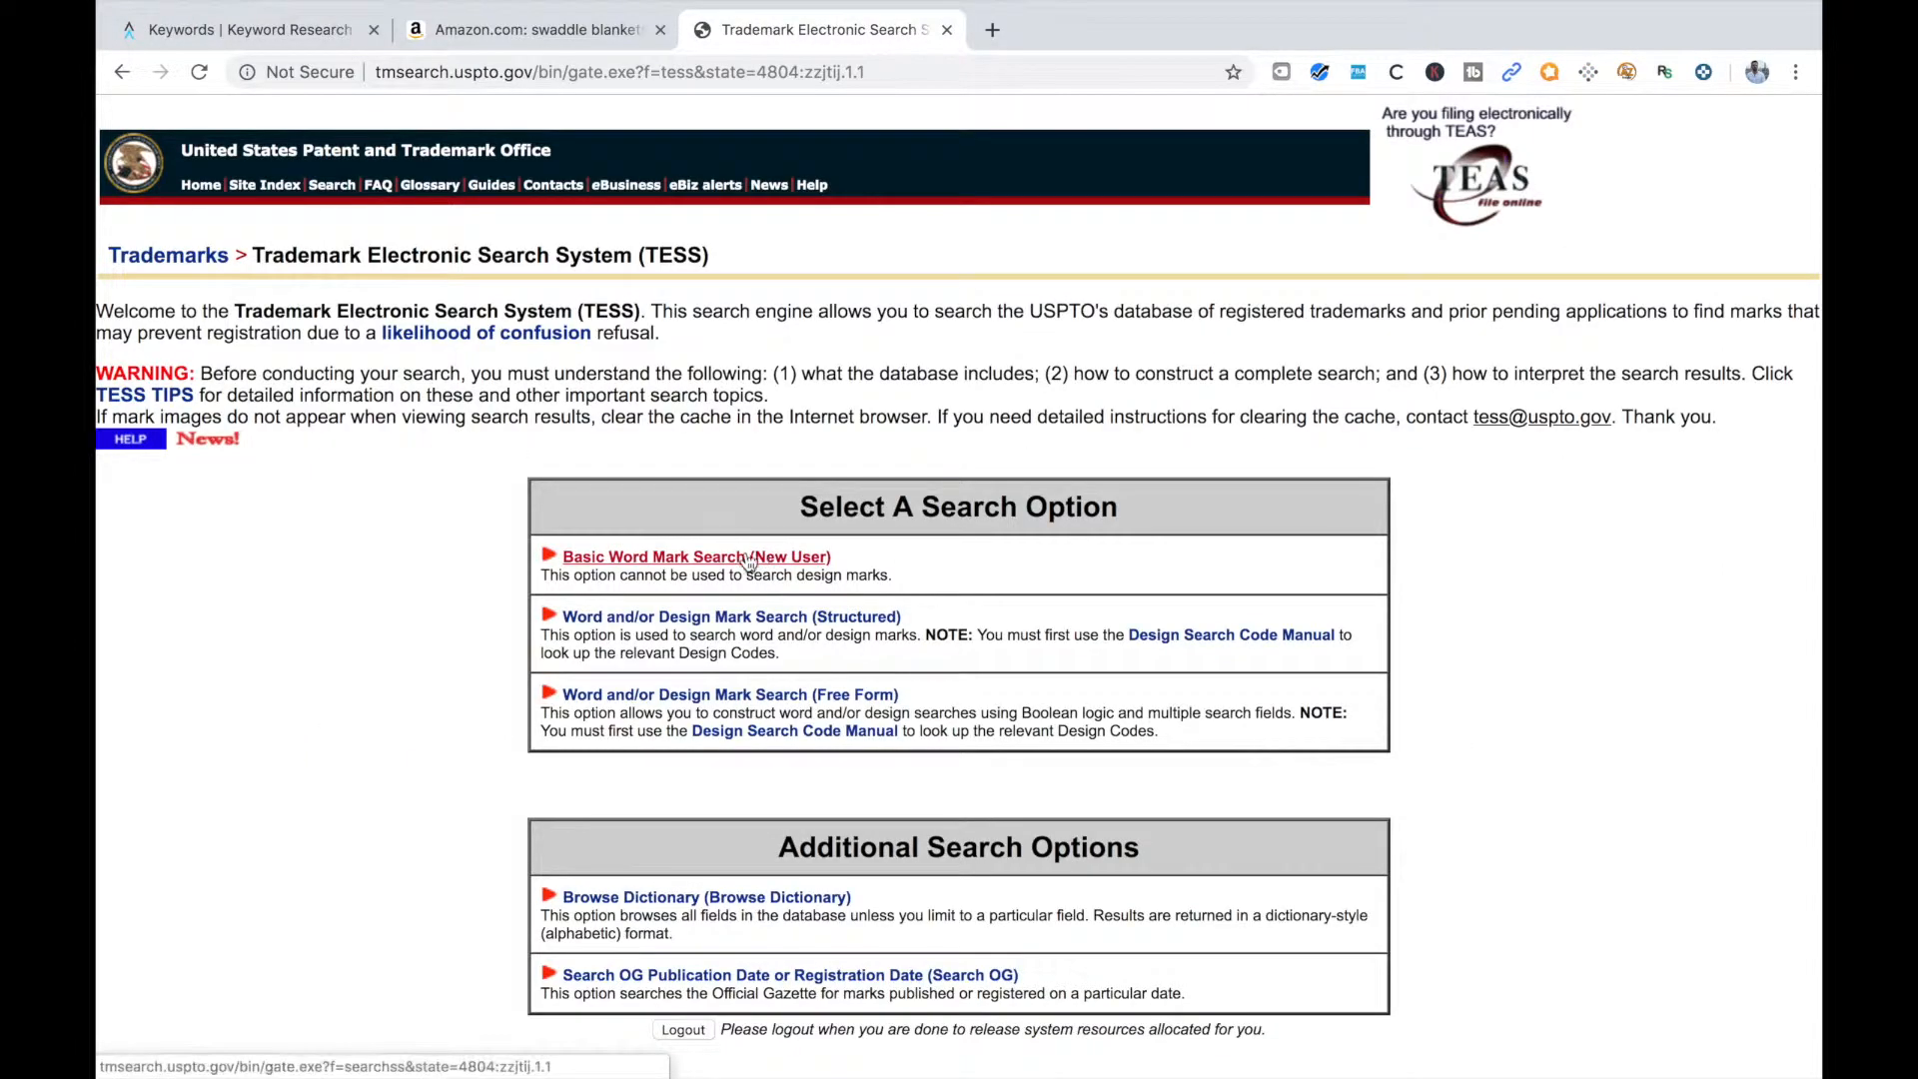
left_click(700, 558)
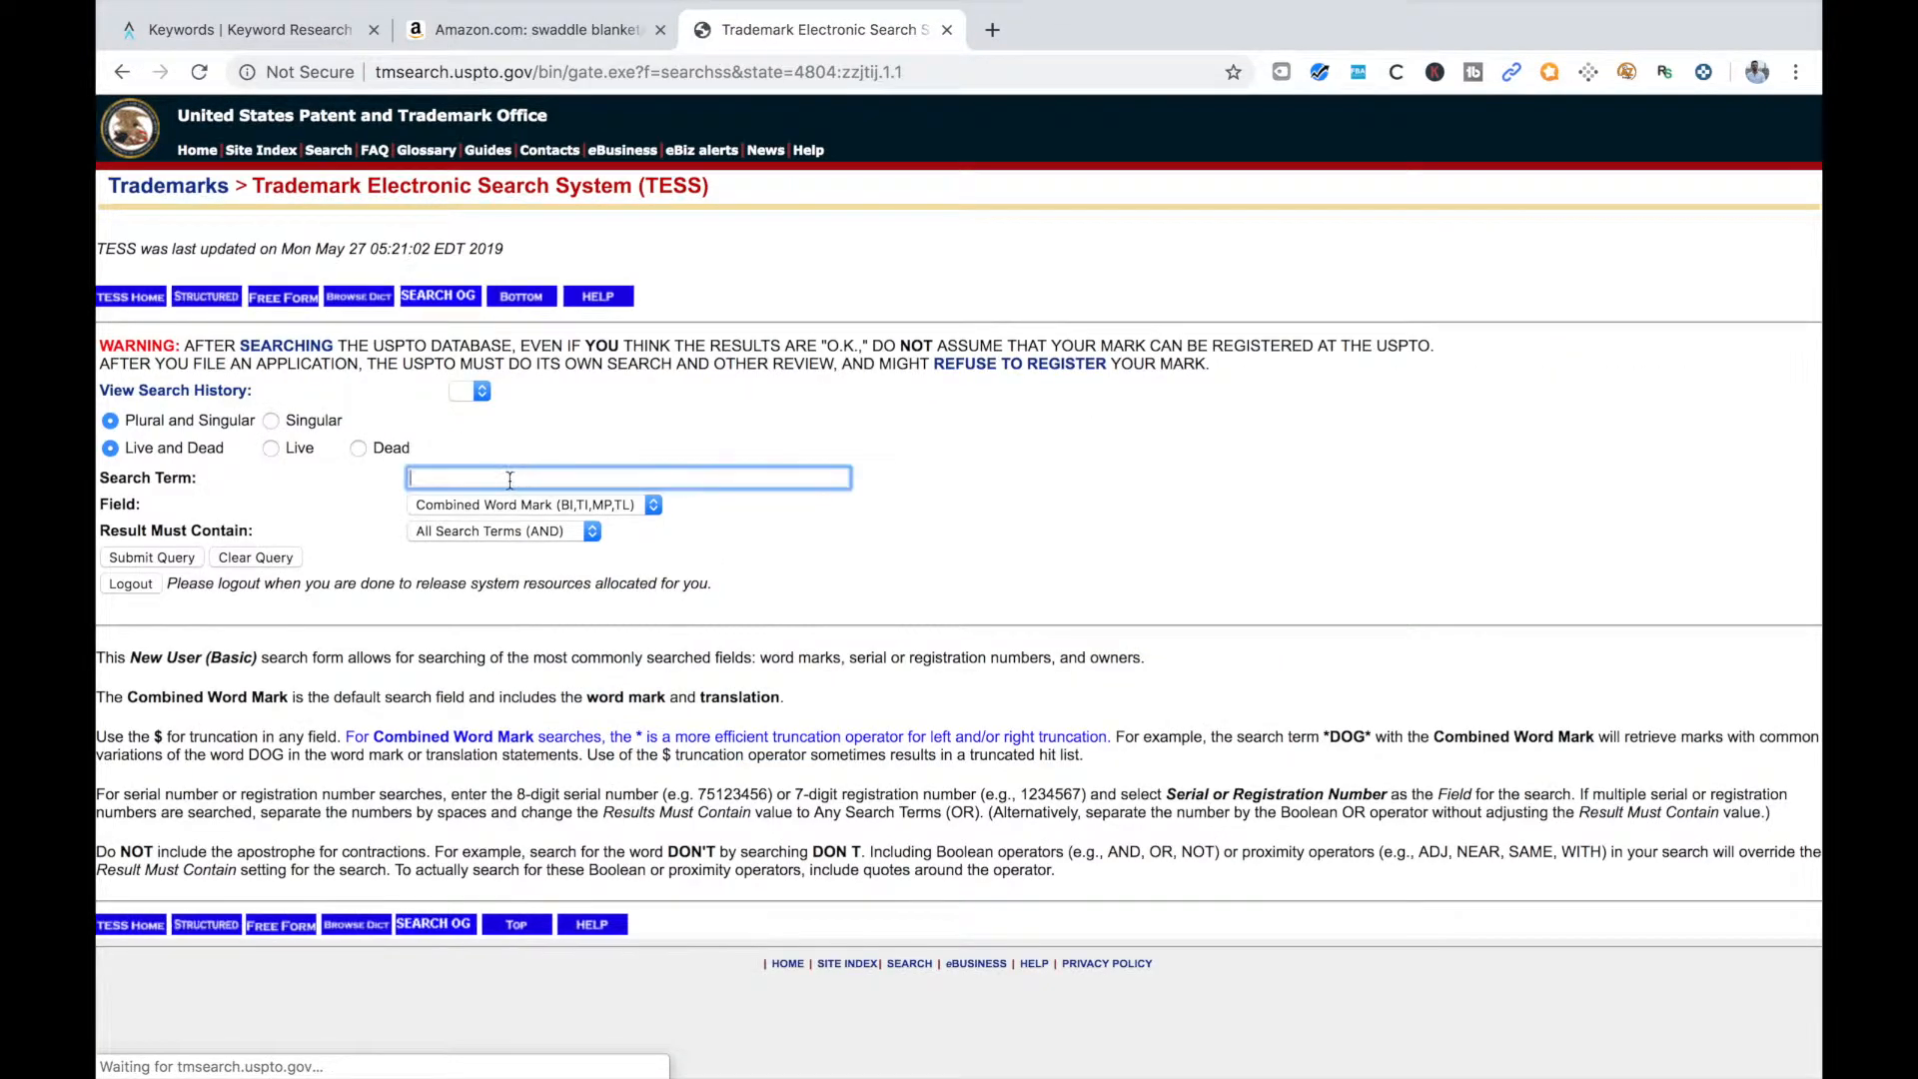
type("aden and anais")
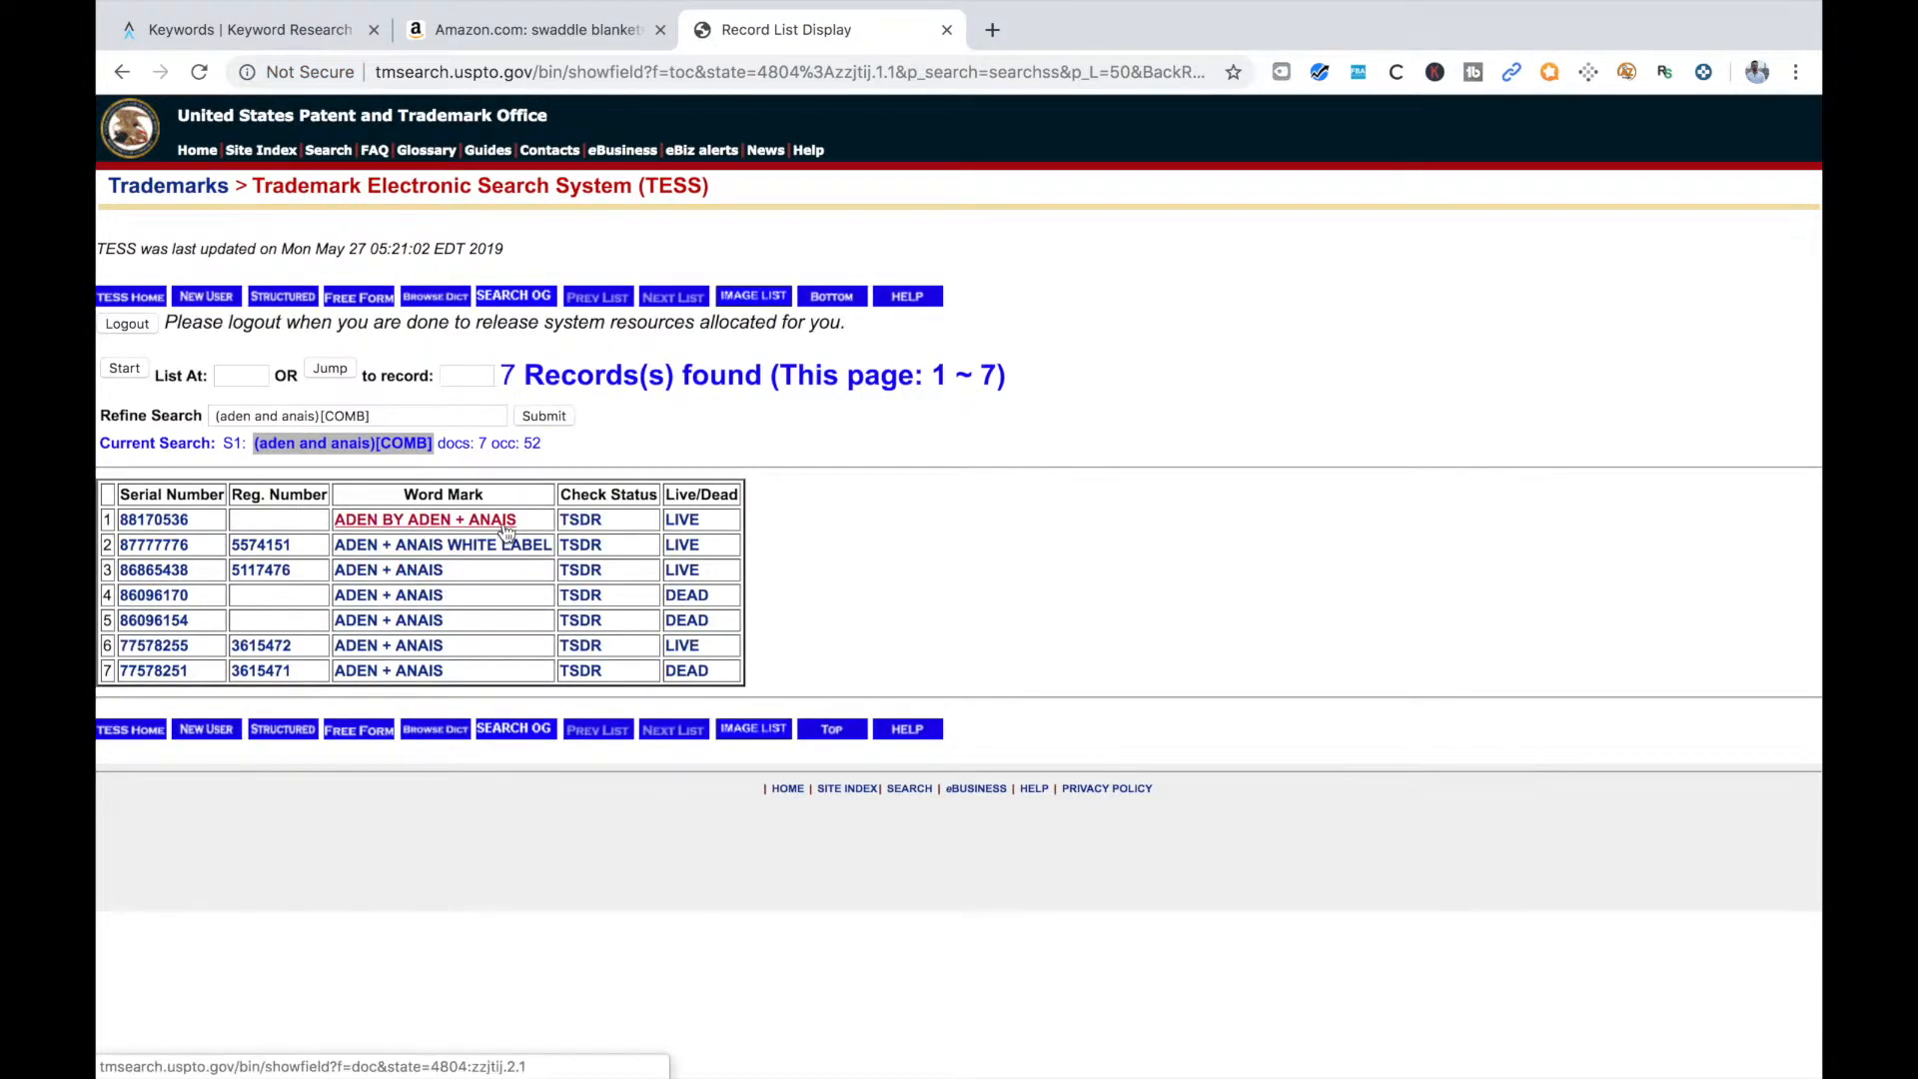
Return to the Viral Launch keyword list, open the Amazon results for "baby sleep sack" in a new tab and switch to them
left_click(285, 33)
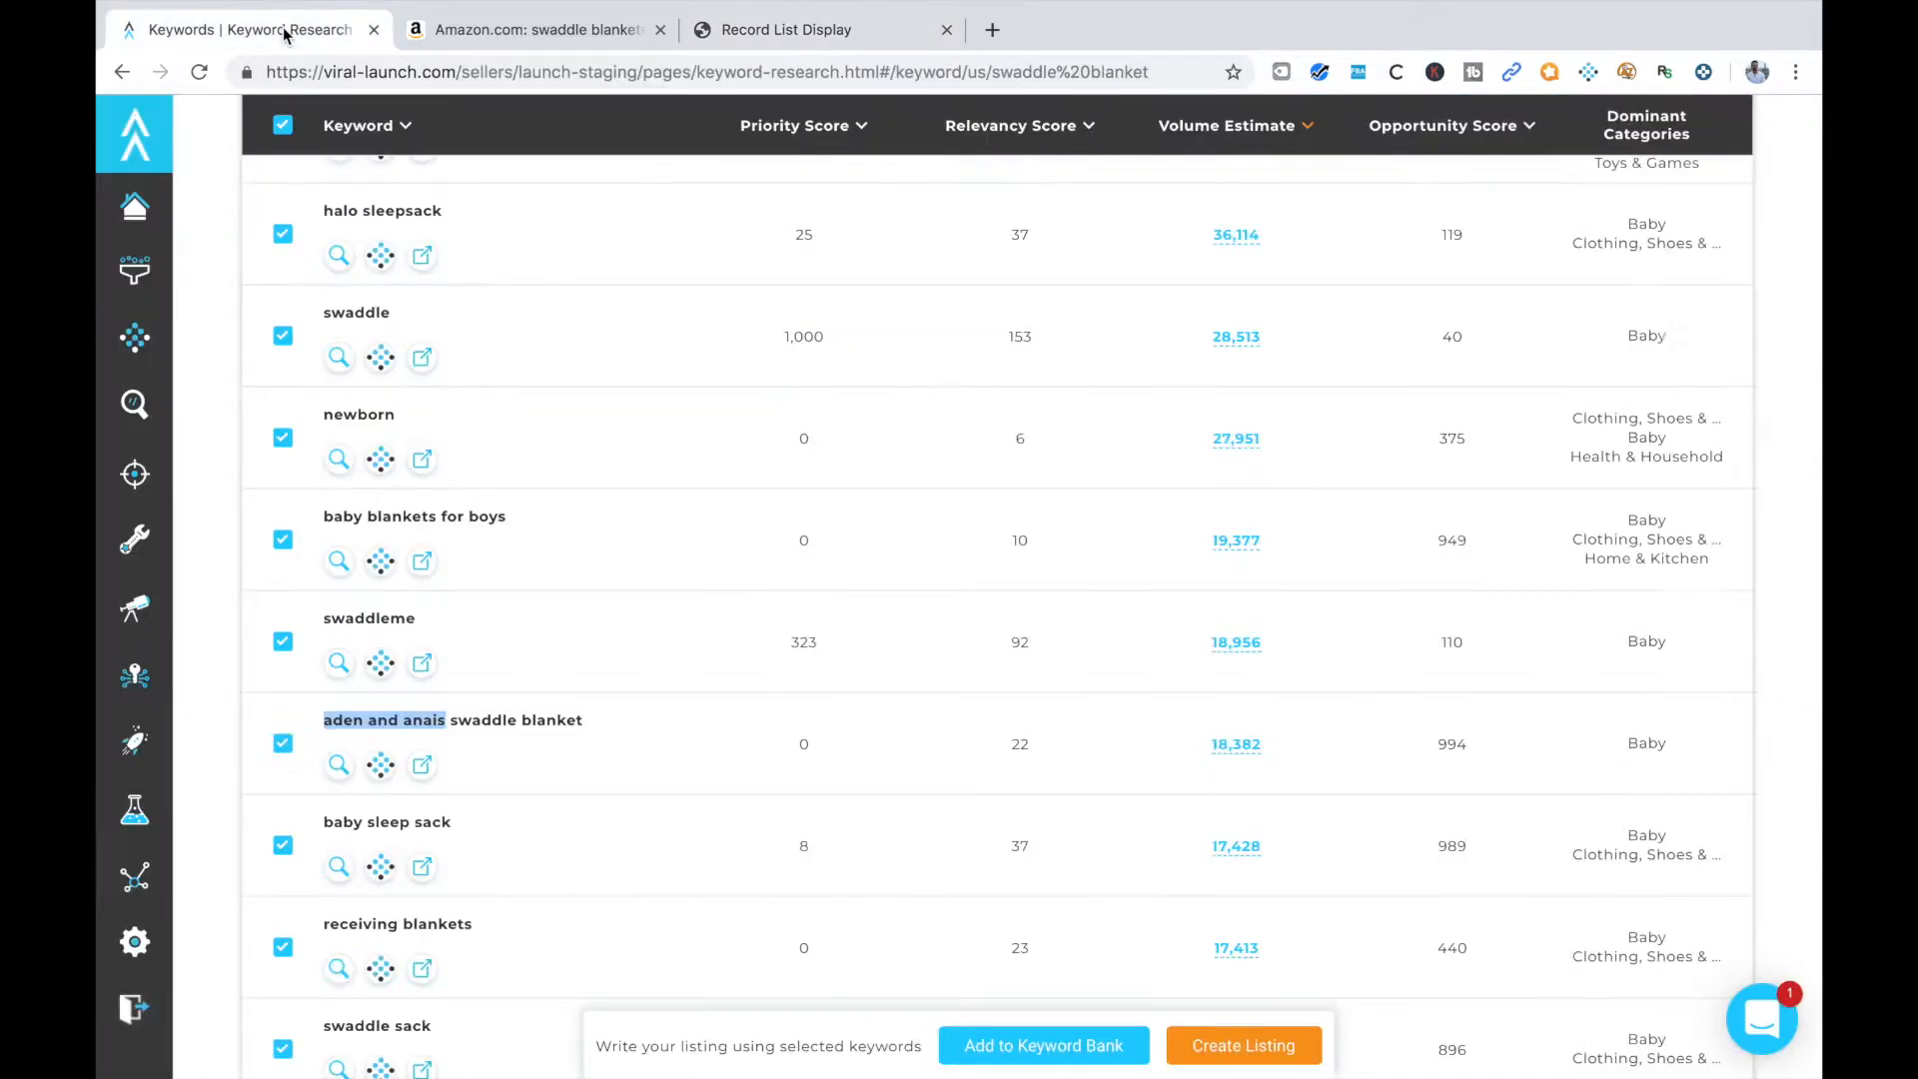
scroll(592, 738, "down", 2)
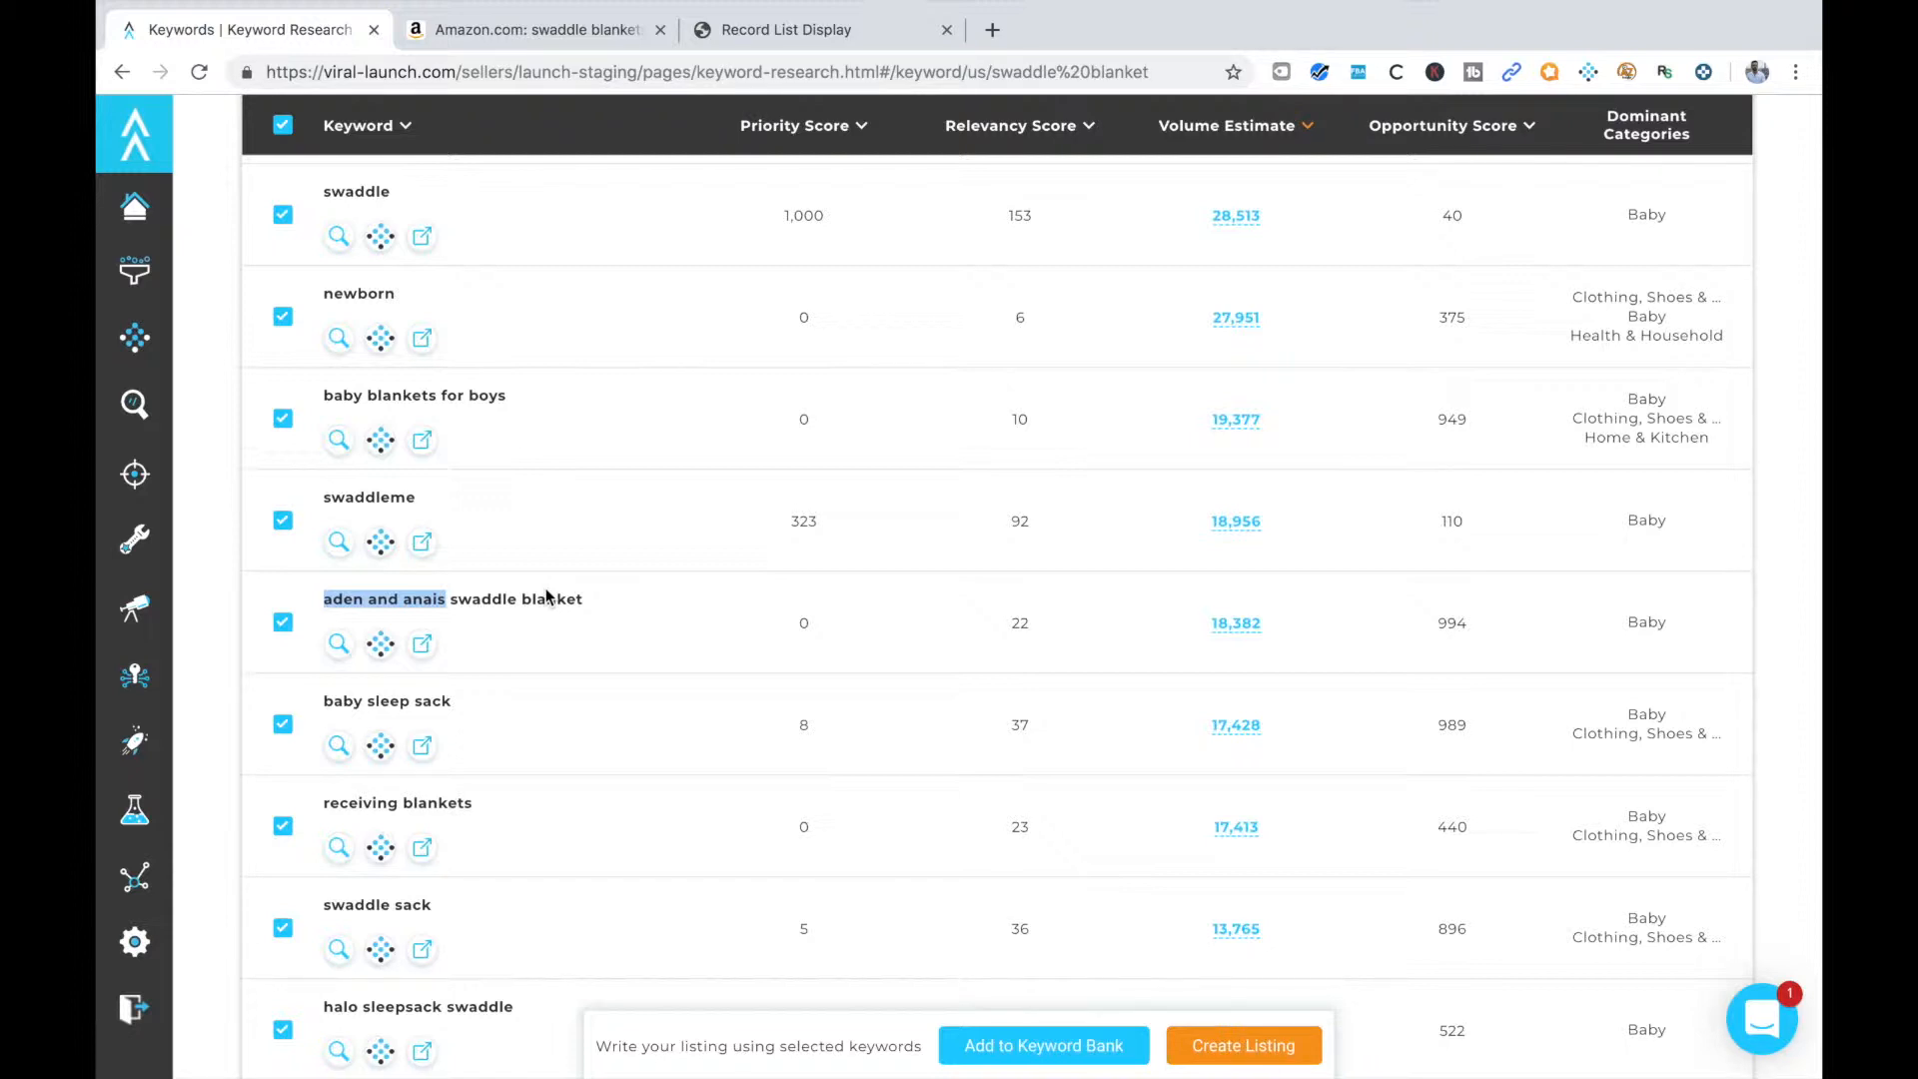
left_click(577, 724)
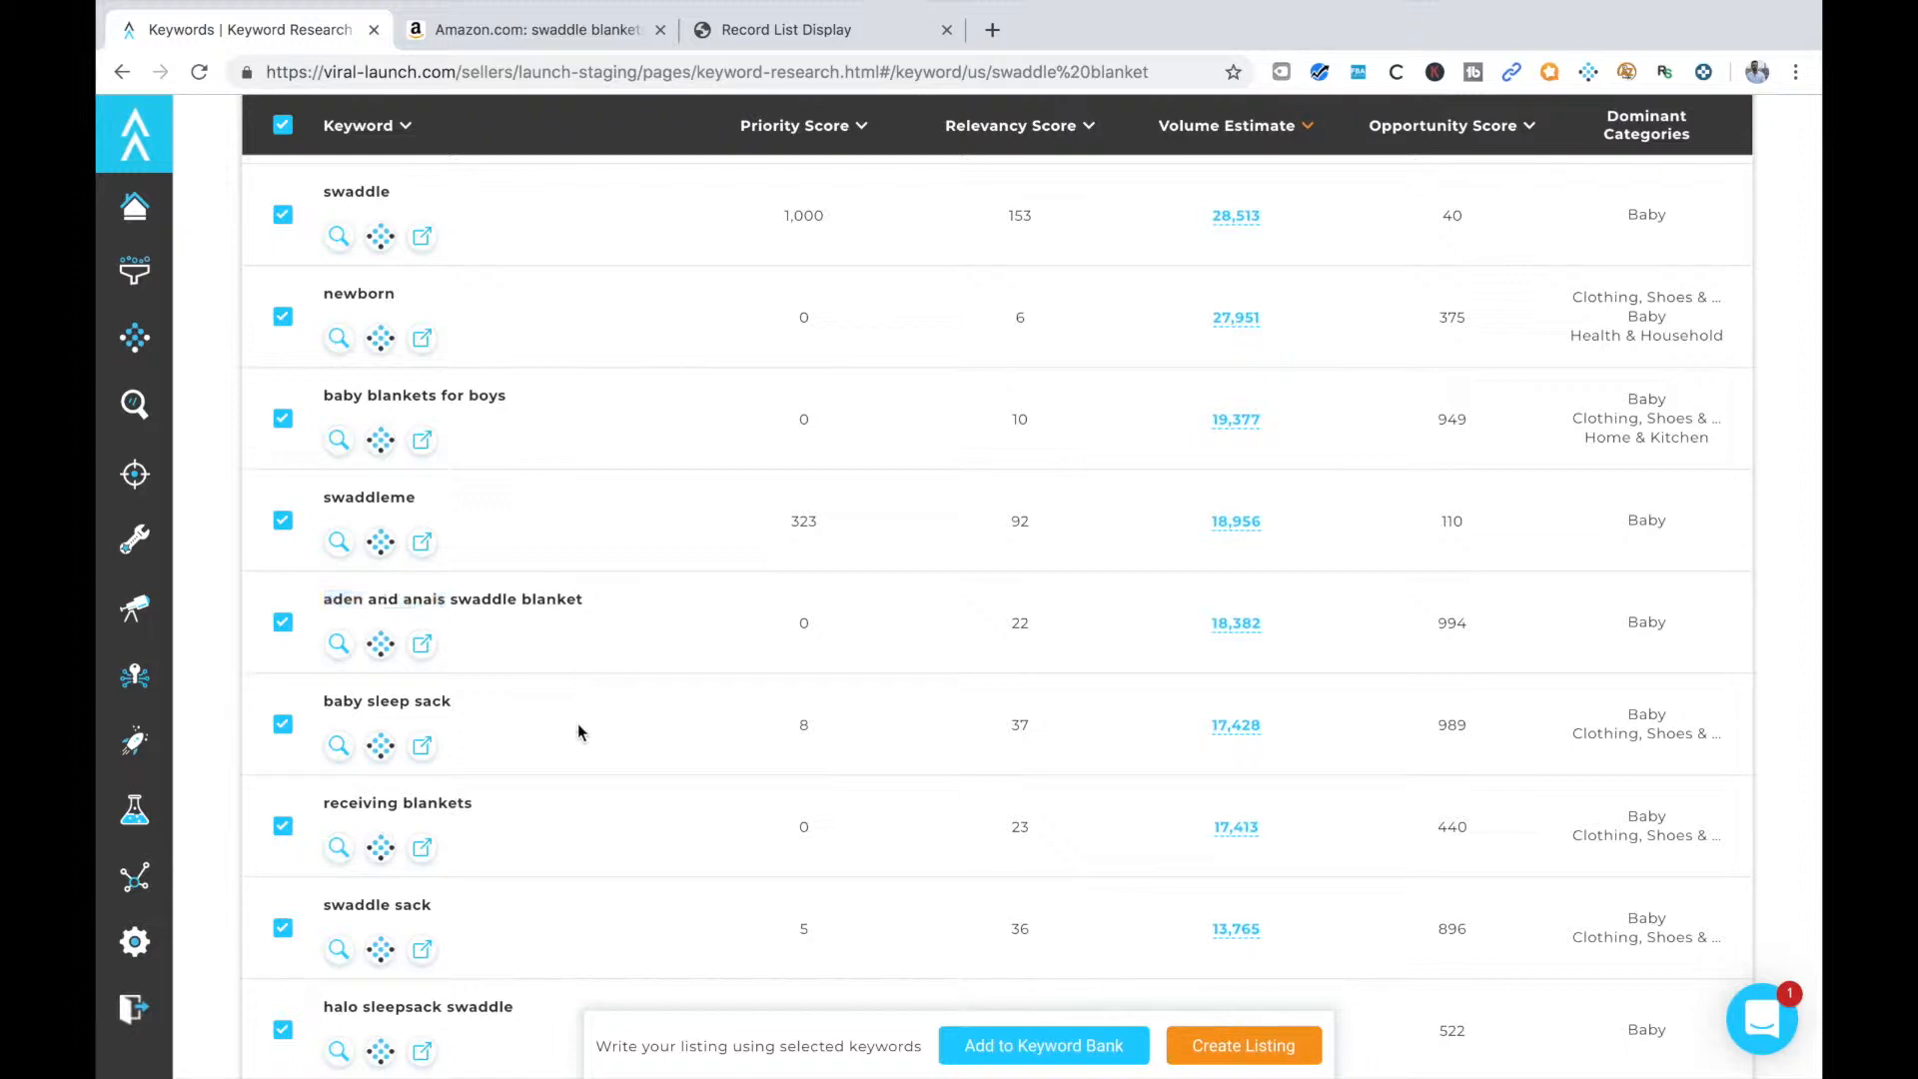
right_click(430, 751)
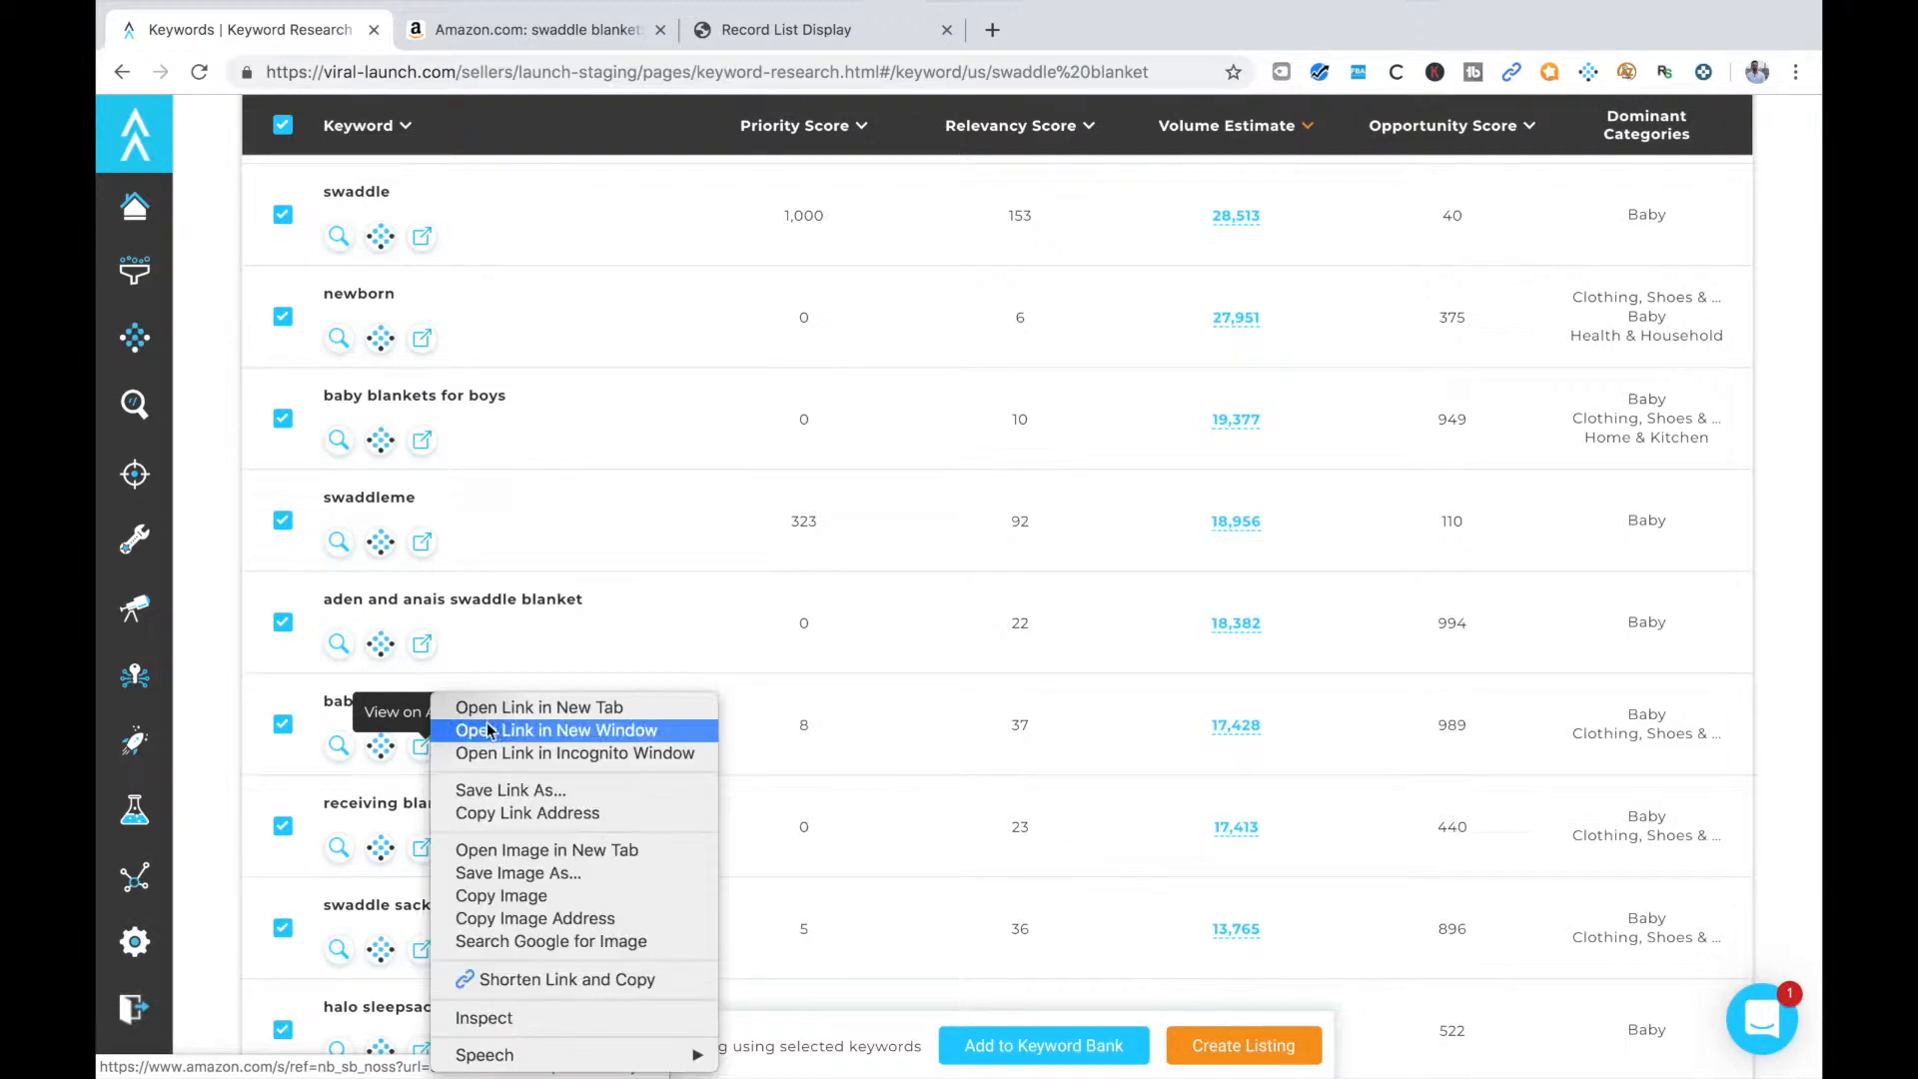
left_click(508, 712)
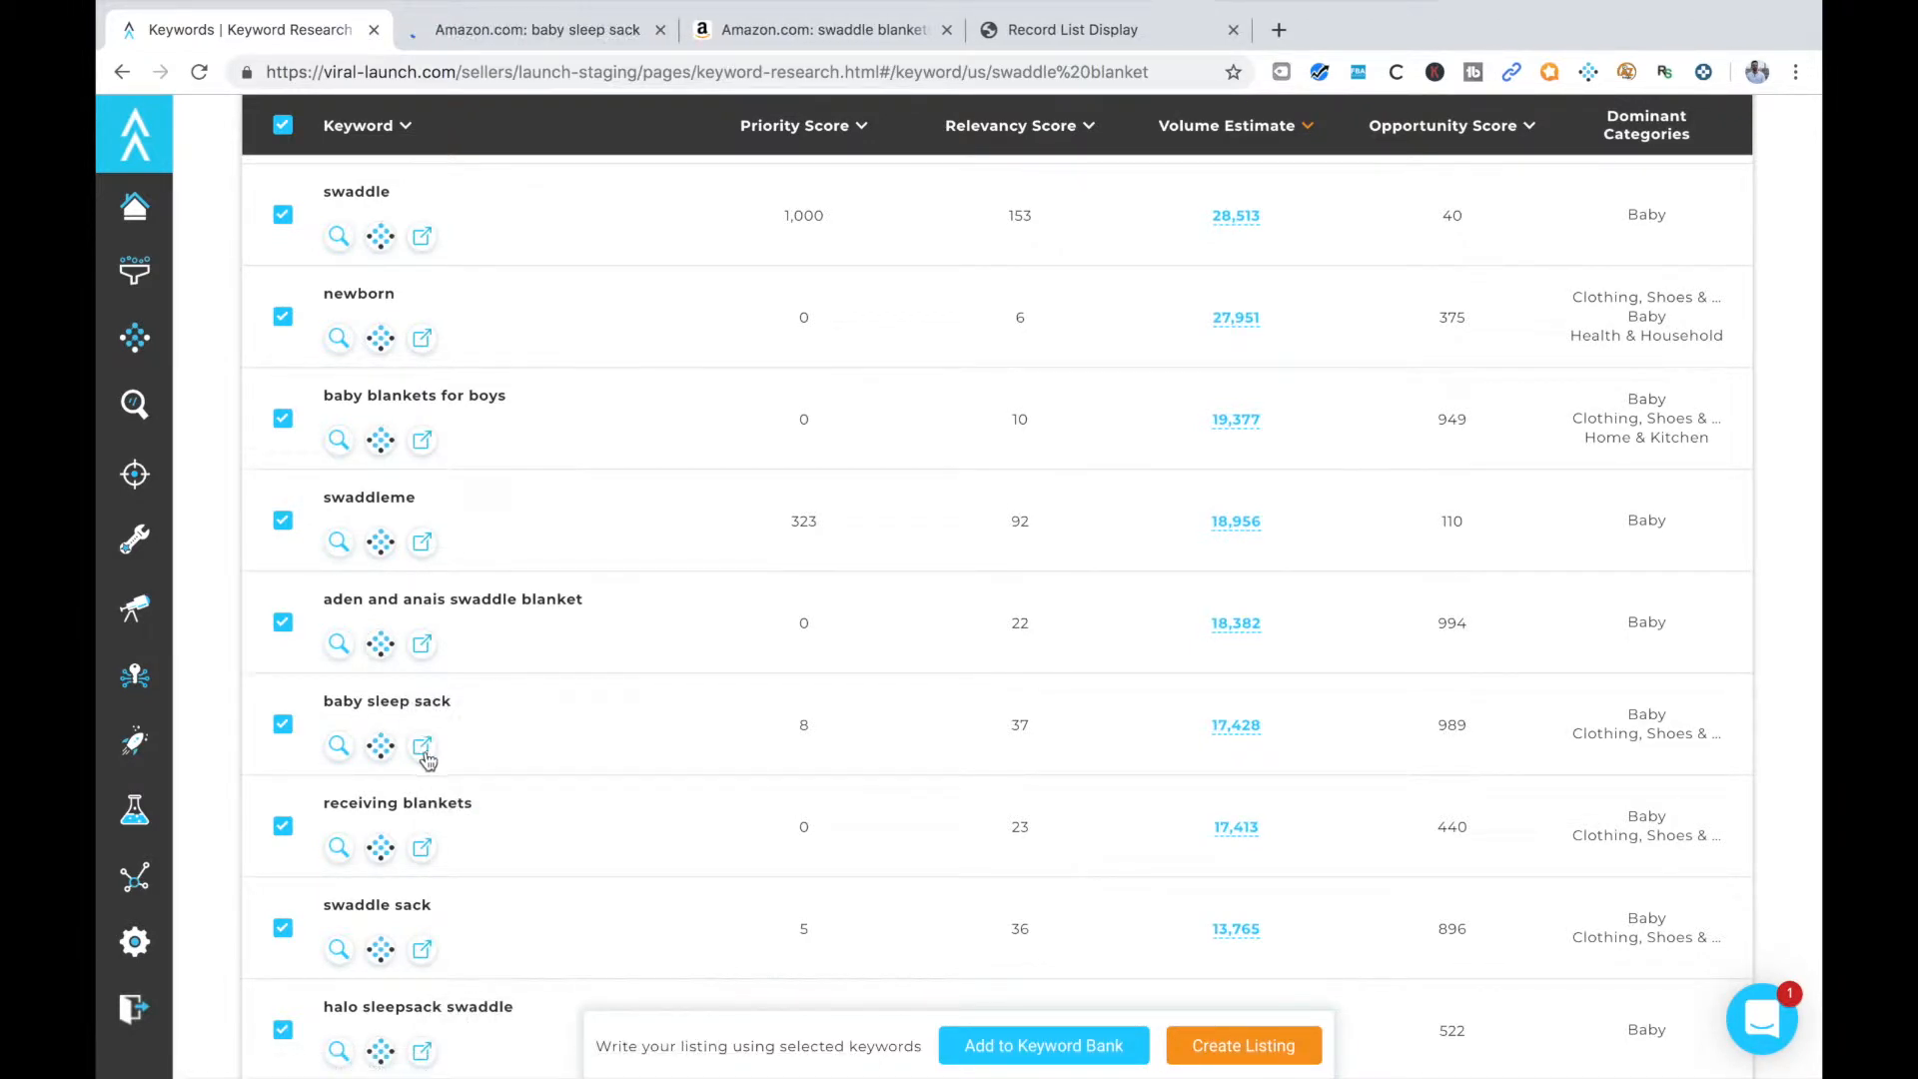
left_click(537, 29)
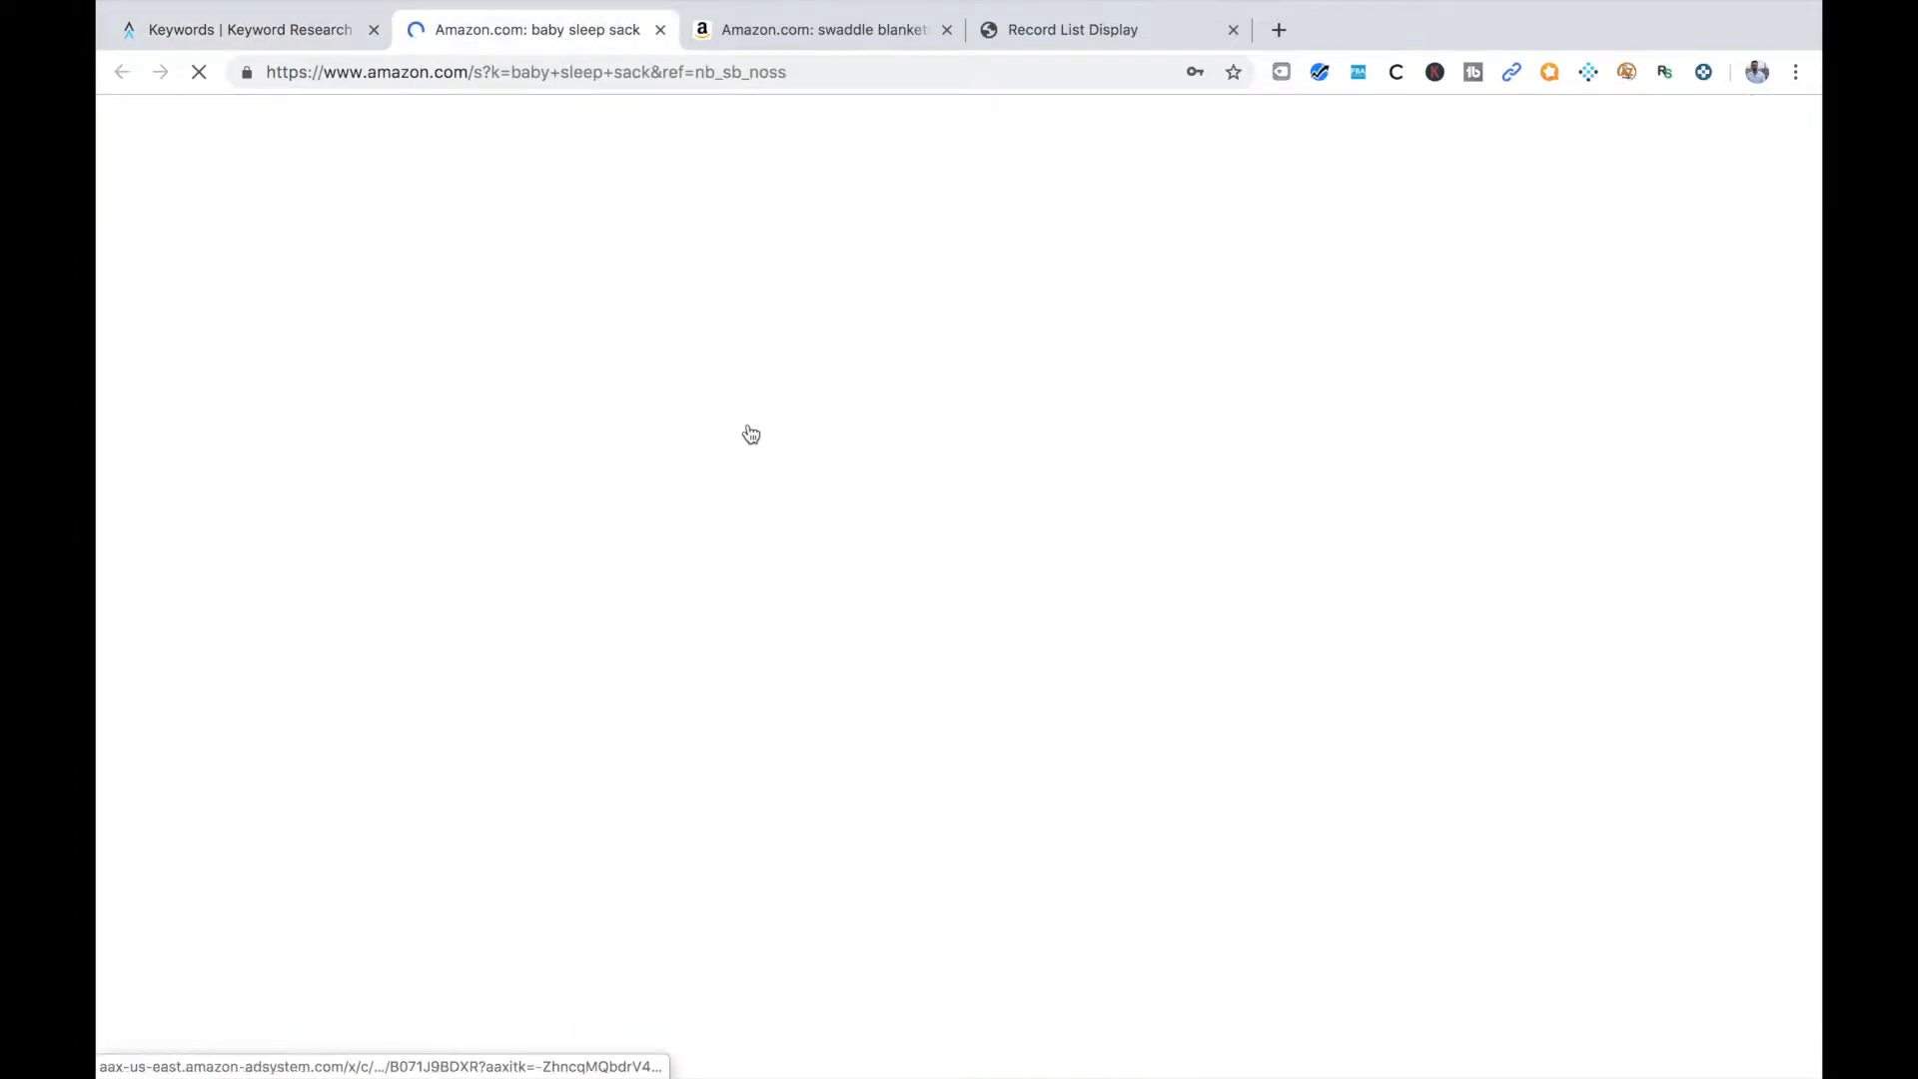
Examine the Amazon results for "baby sleep sack" to judge whether the listed products are relevant to a swaddle blanket
scroll(817, 636, "down", 5)
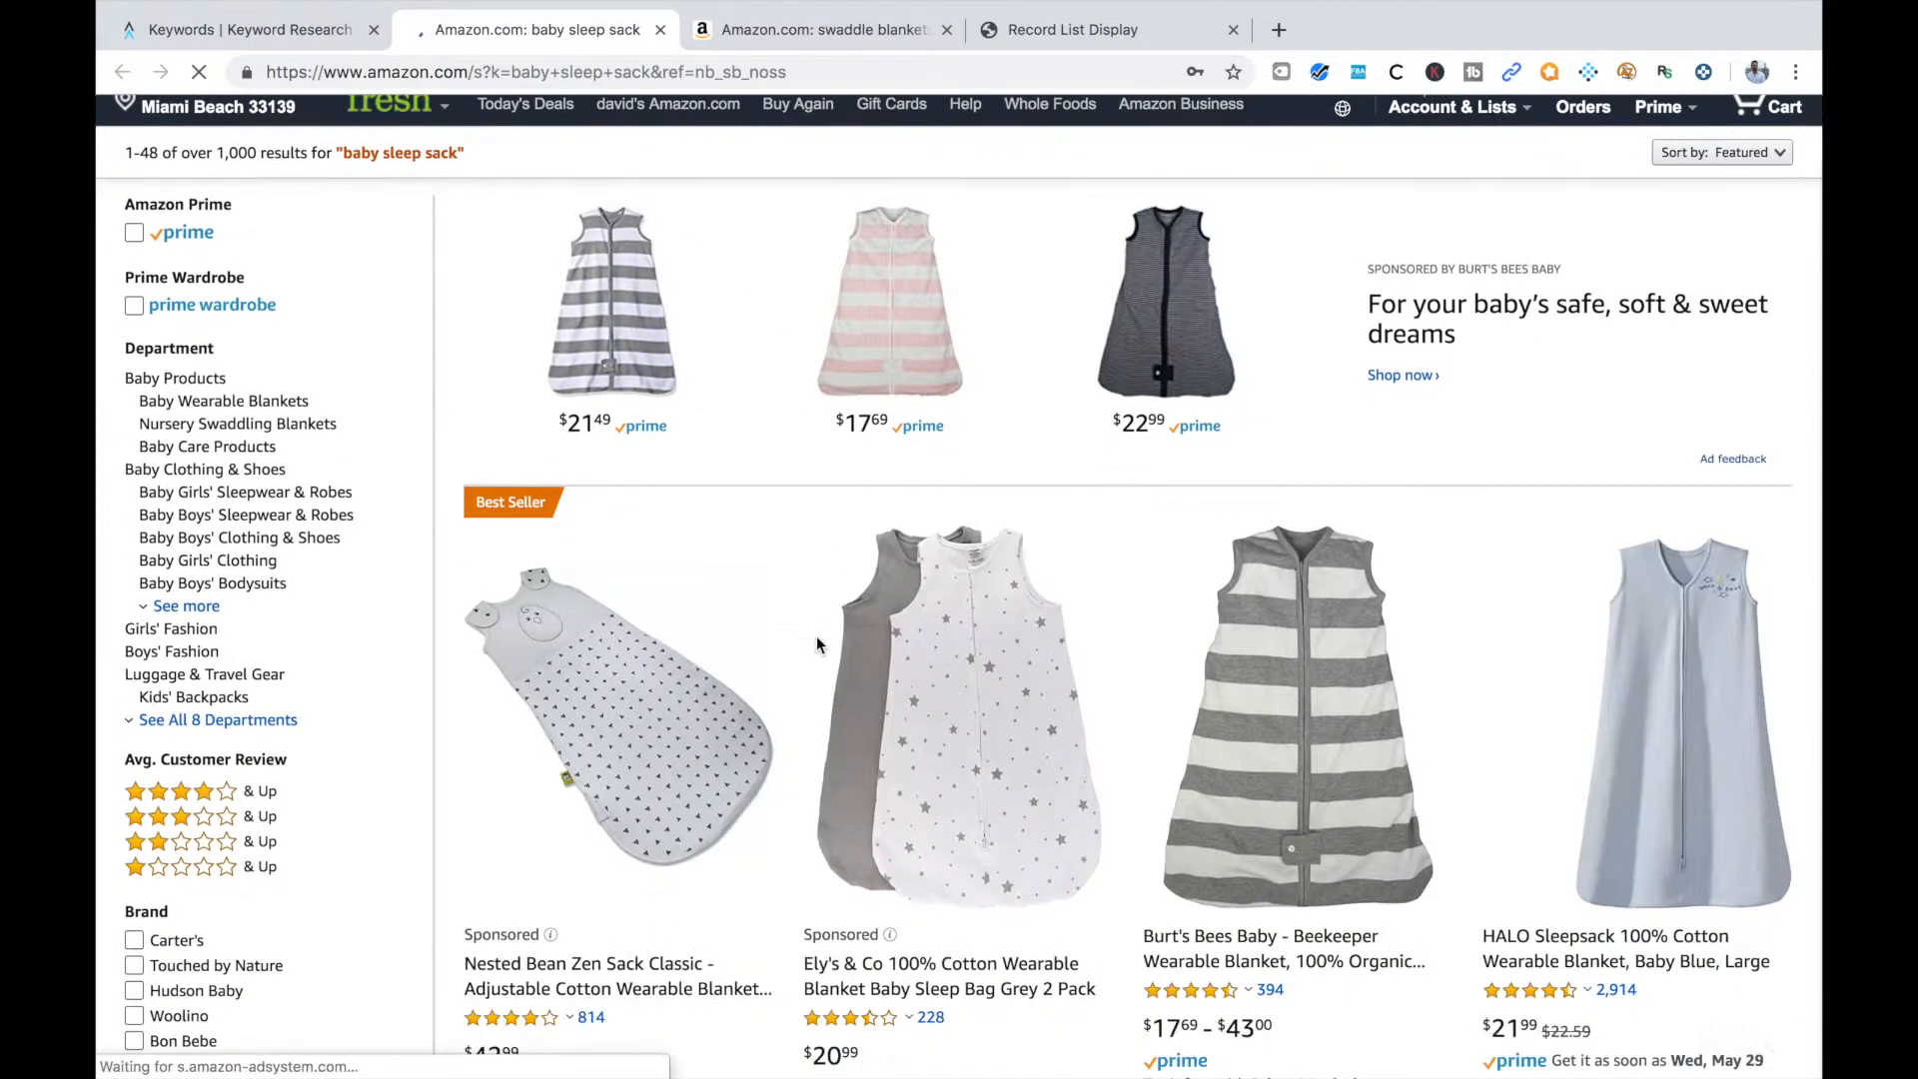
scroll(817, 636, "down", 5)
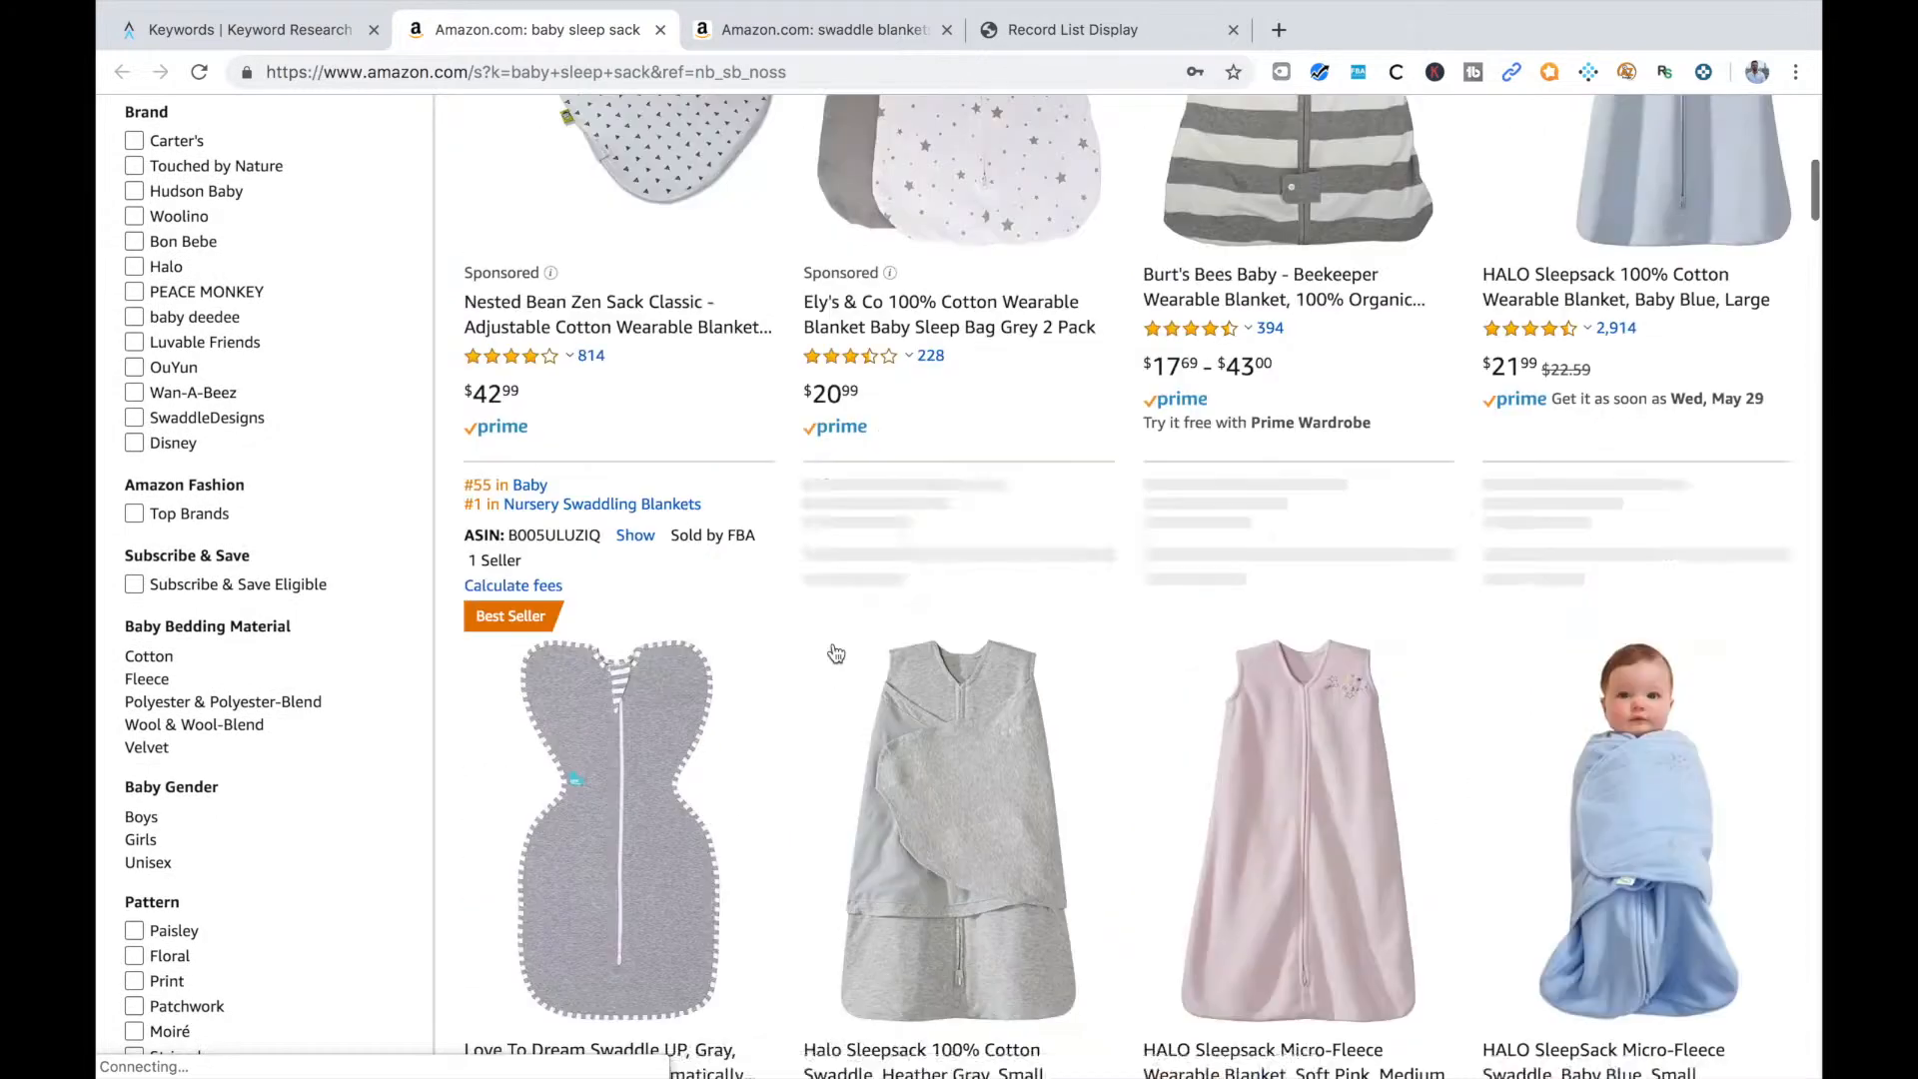
scroll(837, 668, "down", 4)
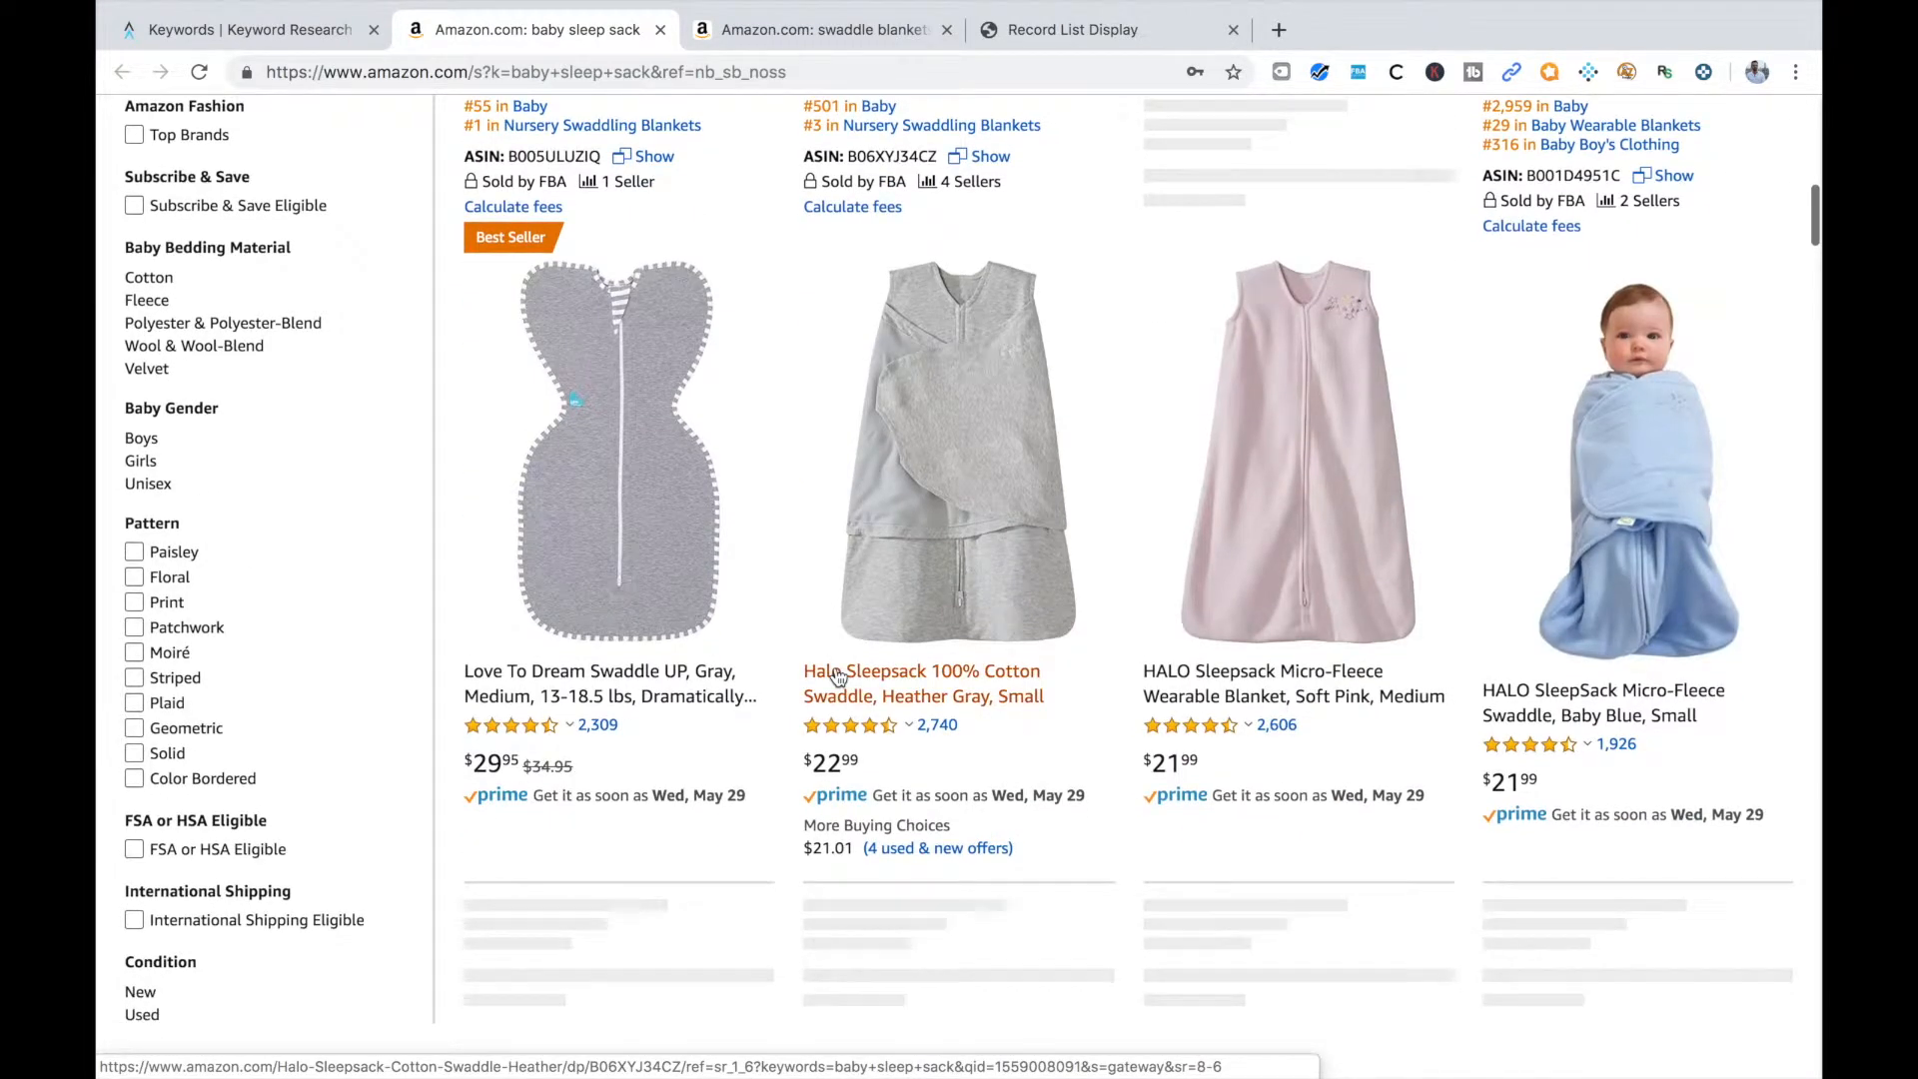
scroll(964, 560, "down", 3)
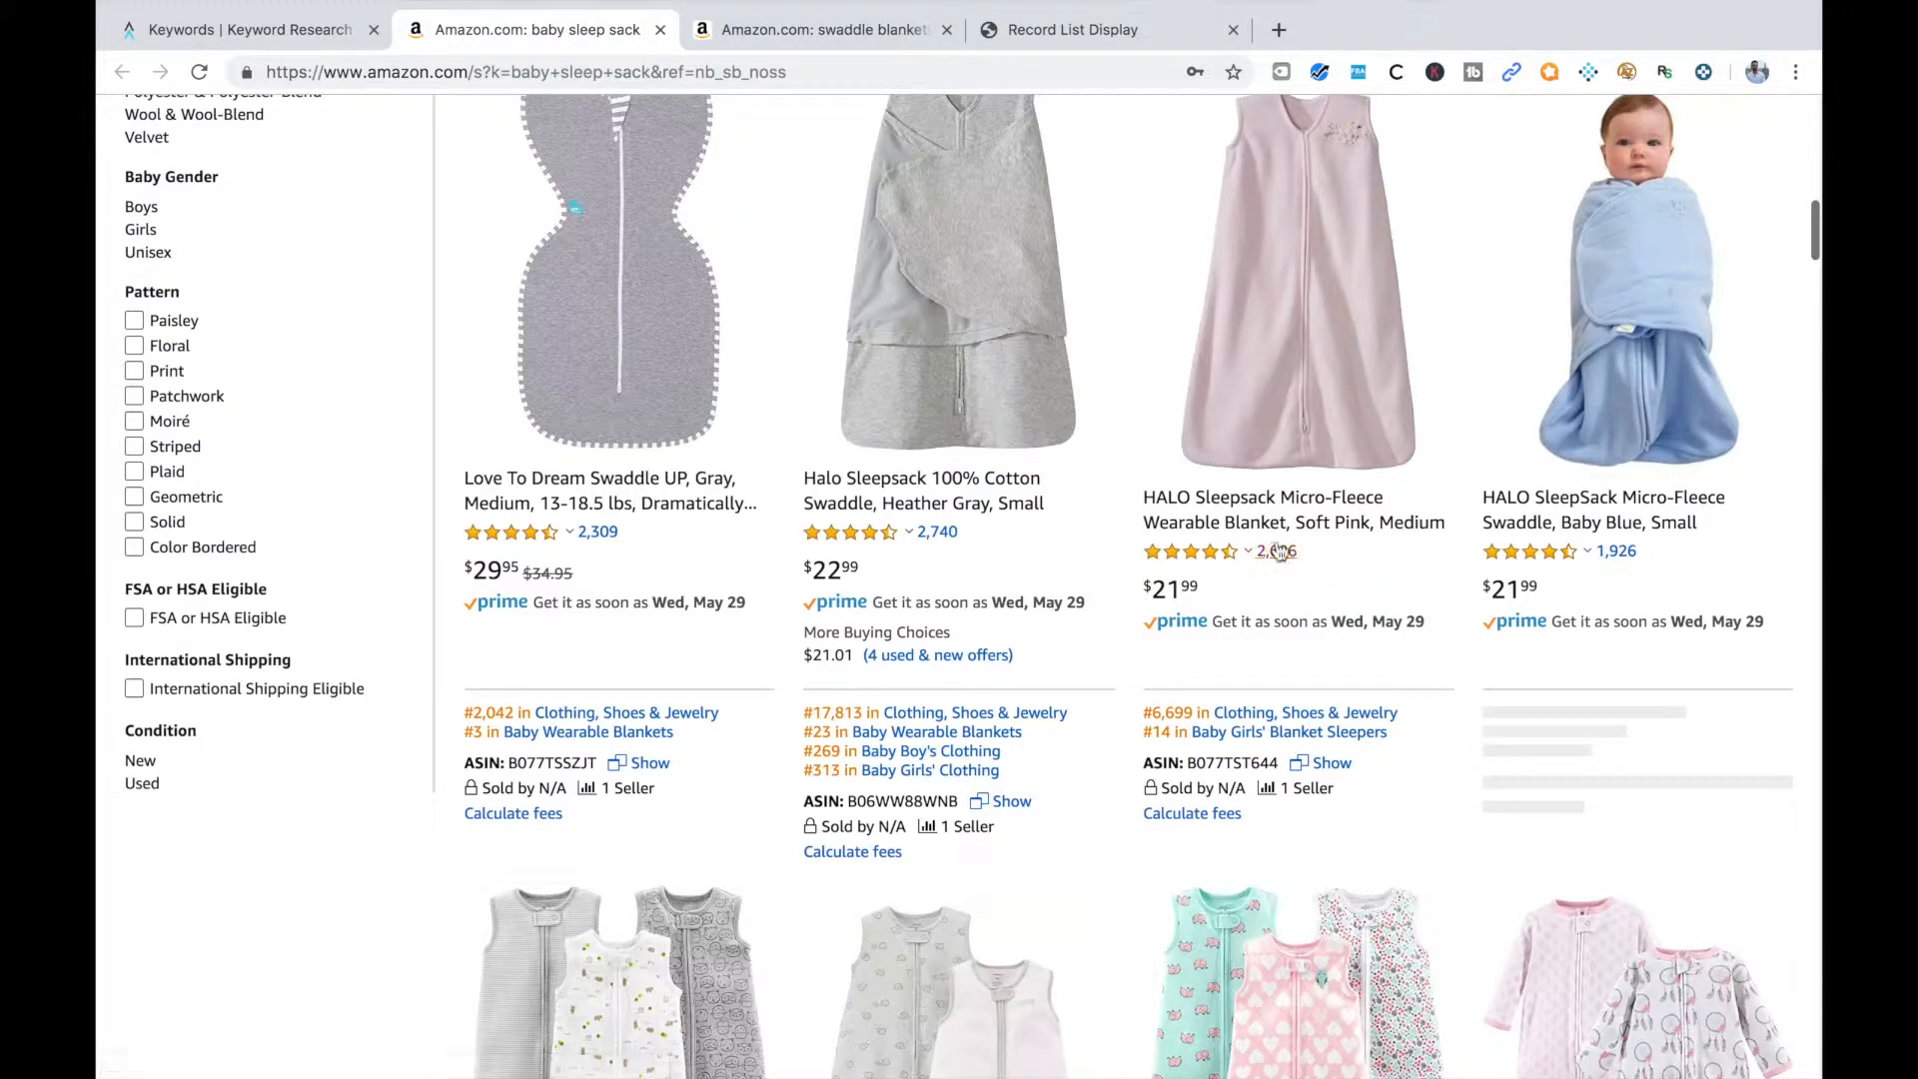
scroll(1678, 540, "down", 10)
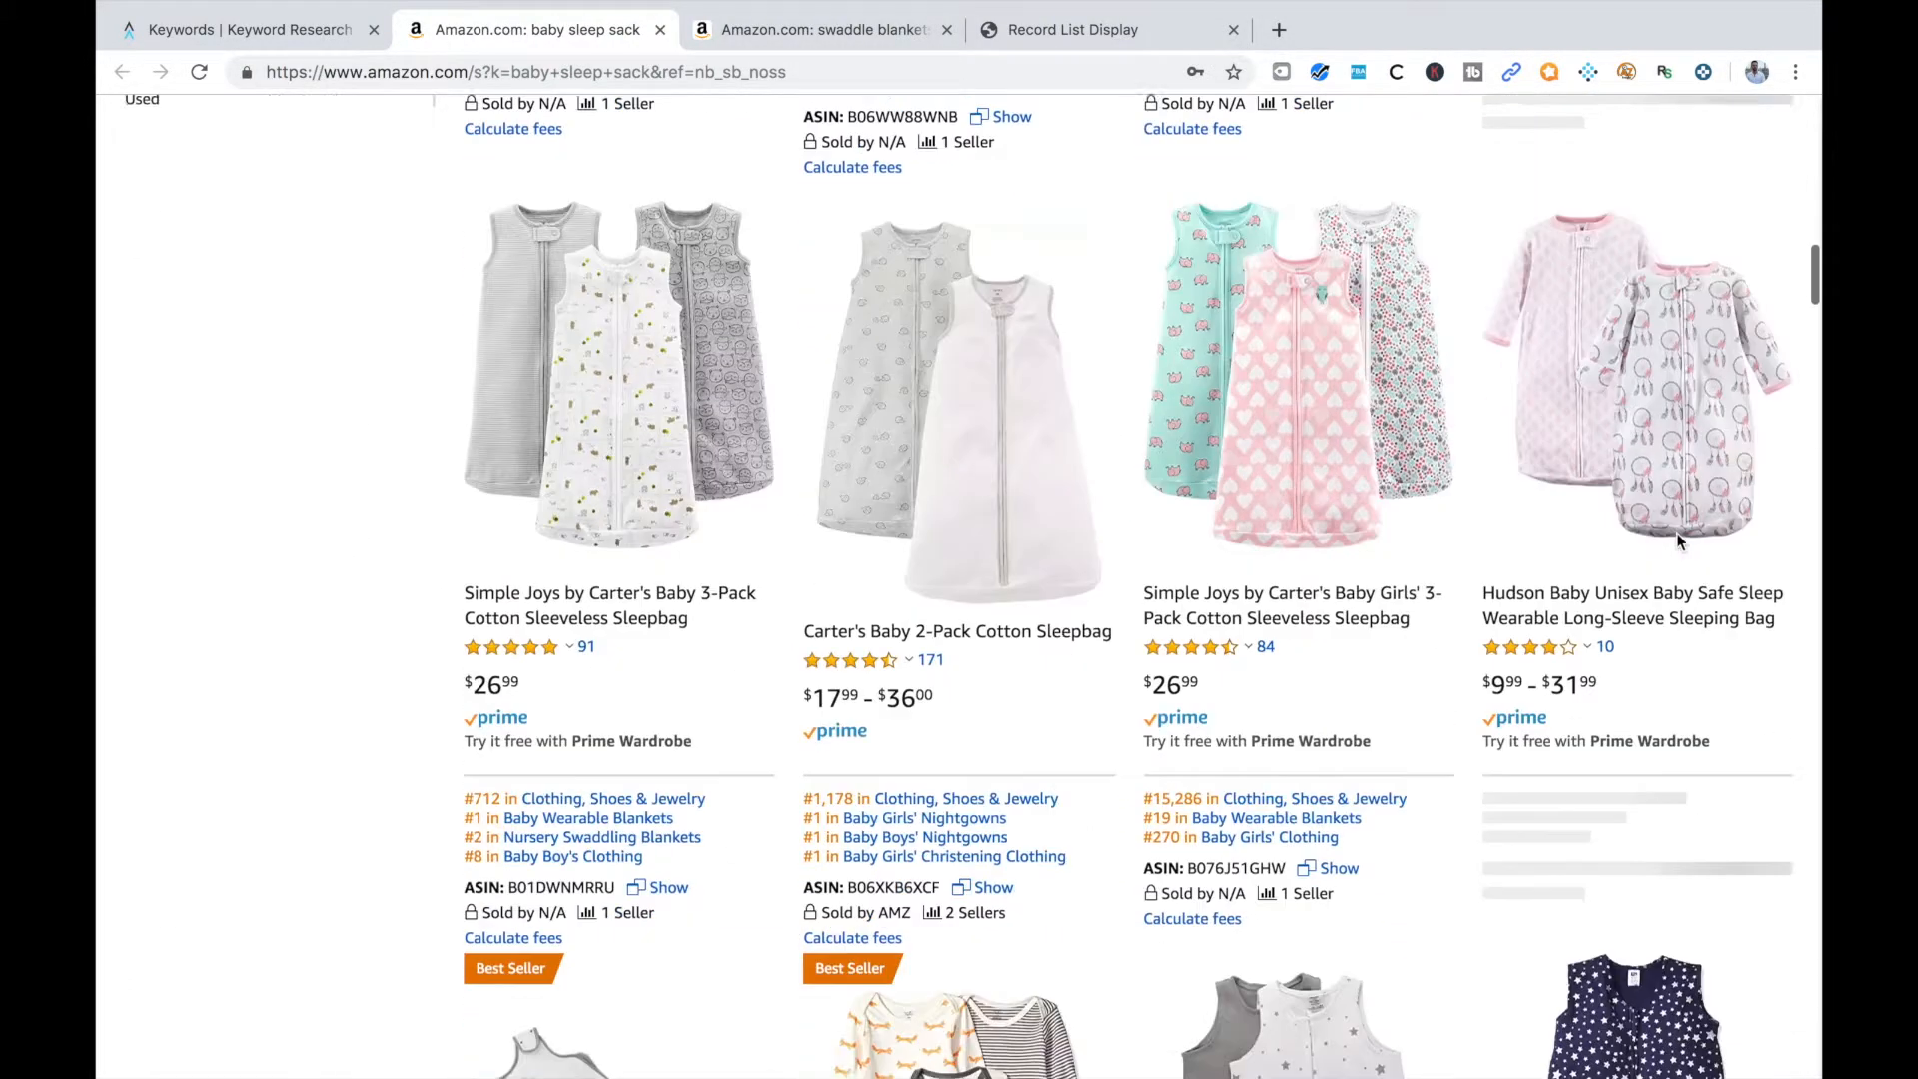
scroll(1676, 532, "down", 4)
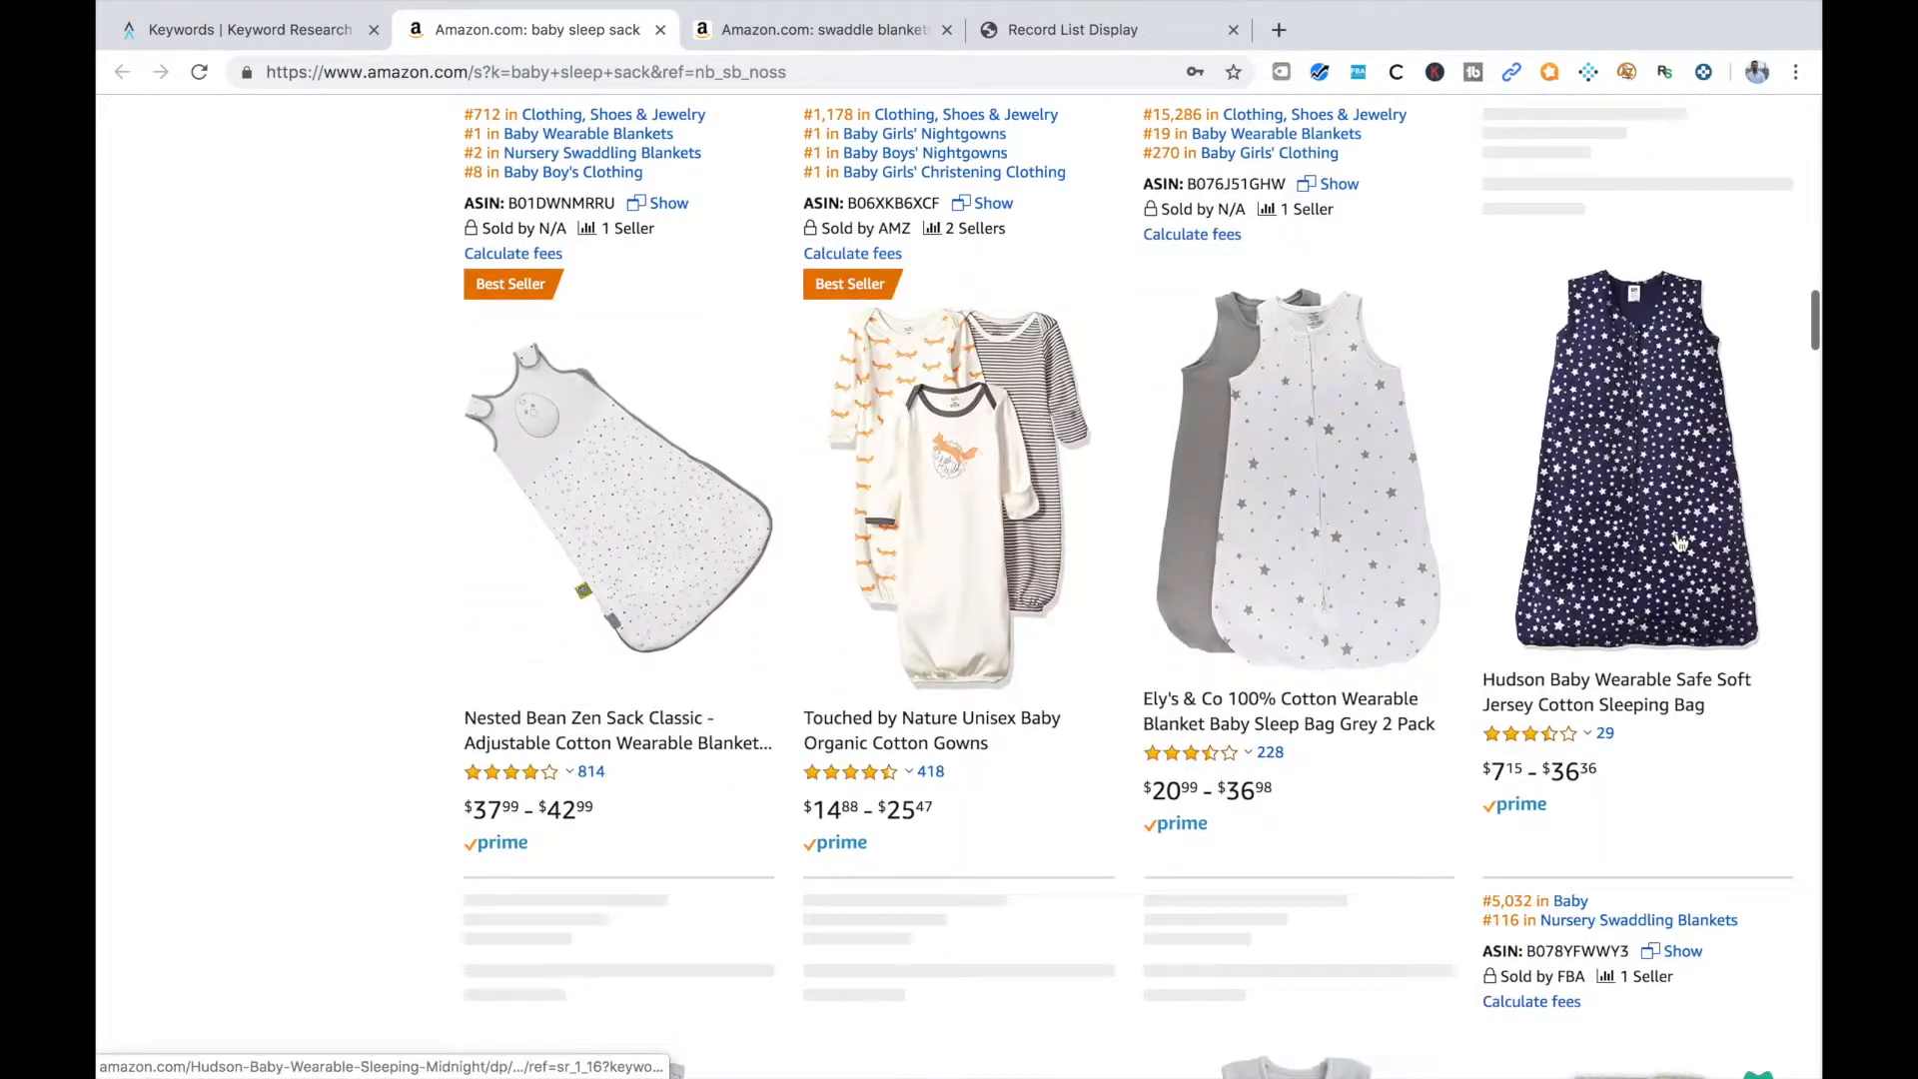
scroll(1319, 689, "down", 8)
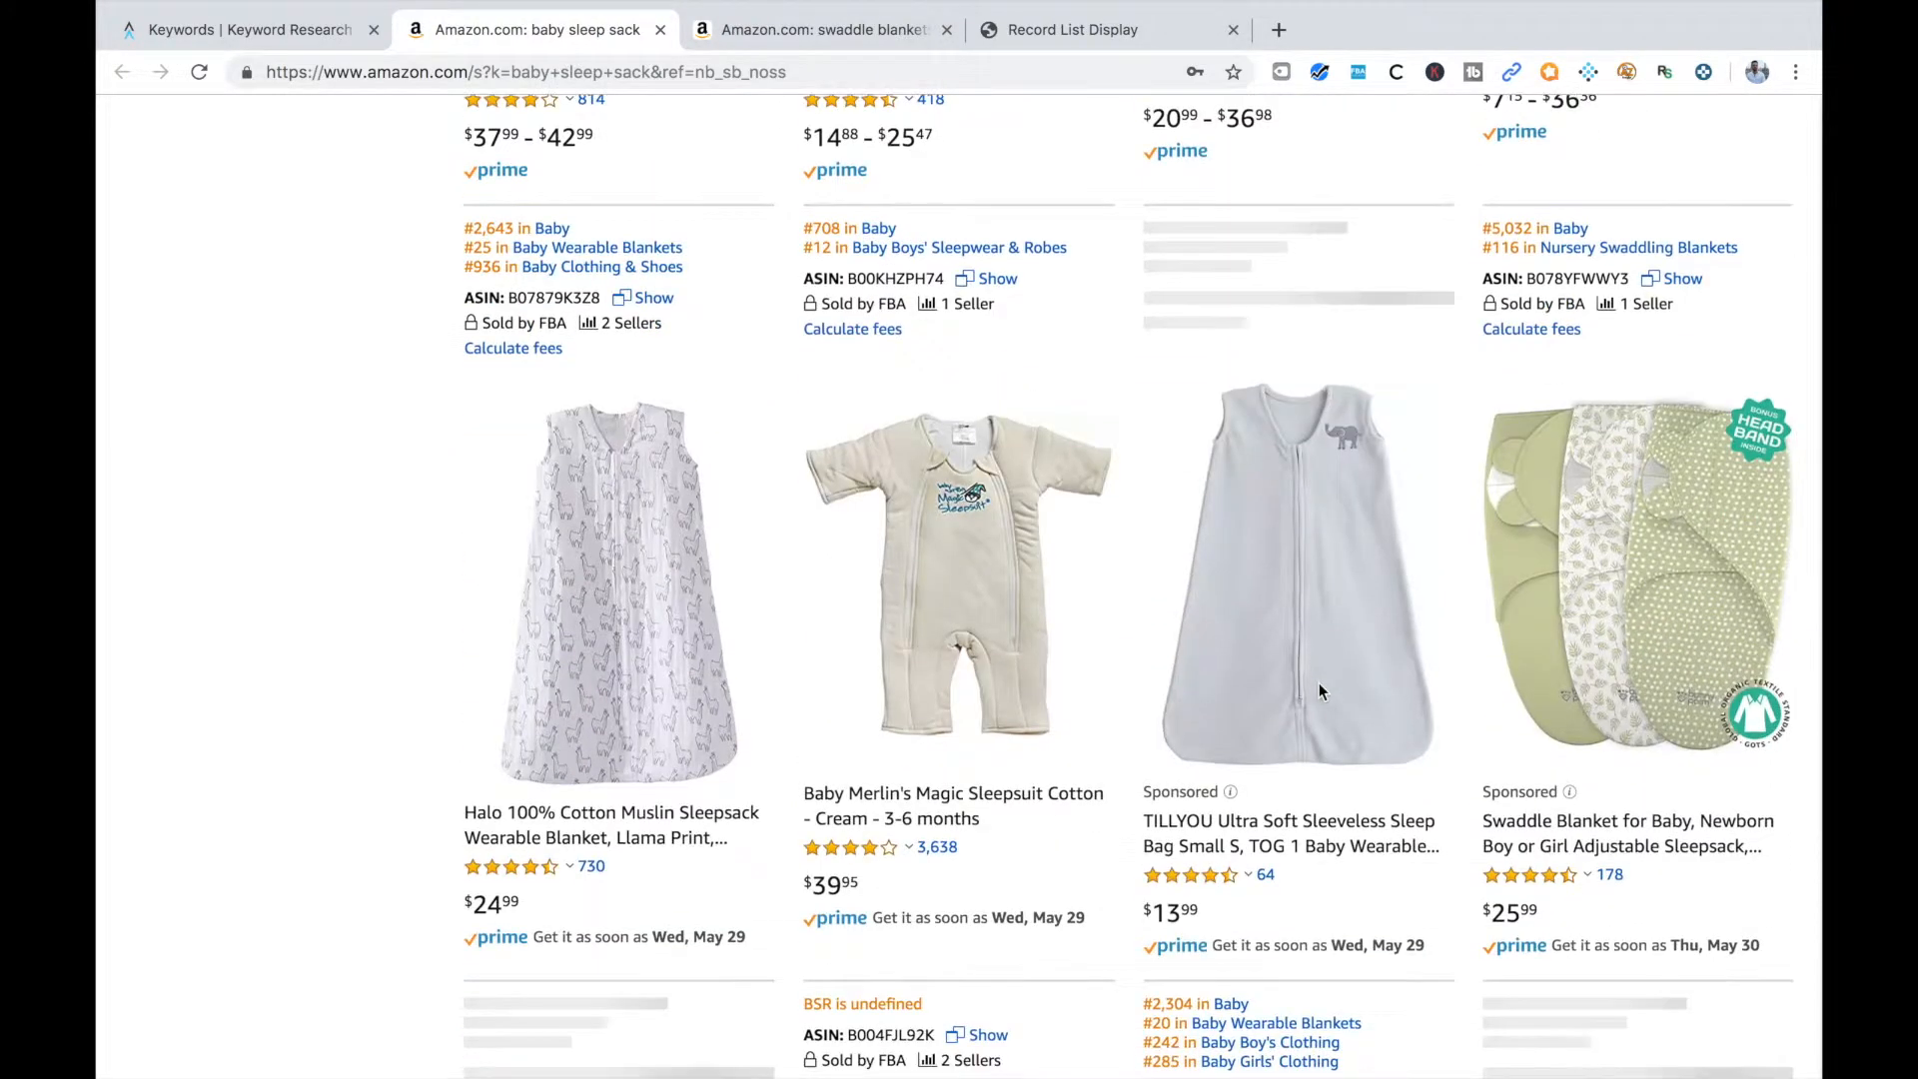
scroll(1319, 689, "down", 8)
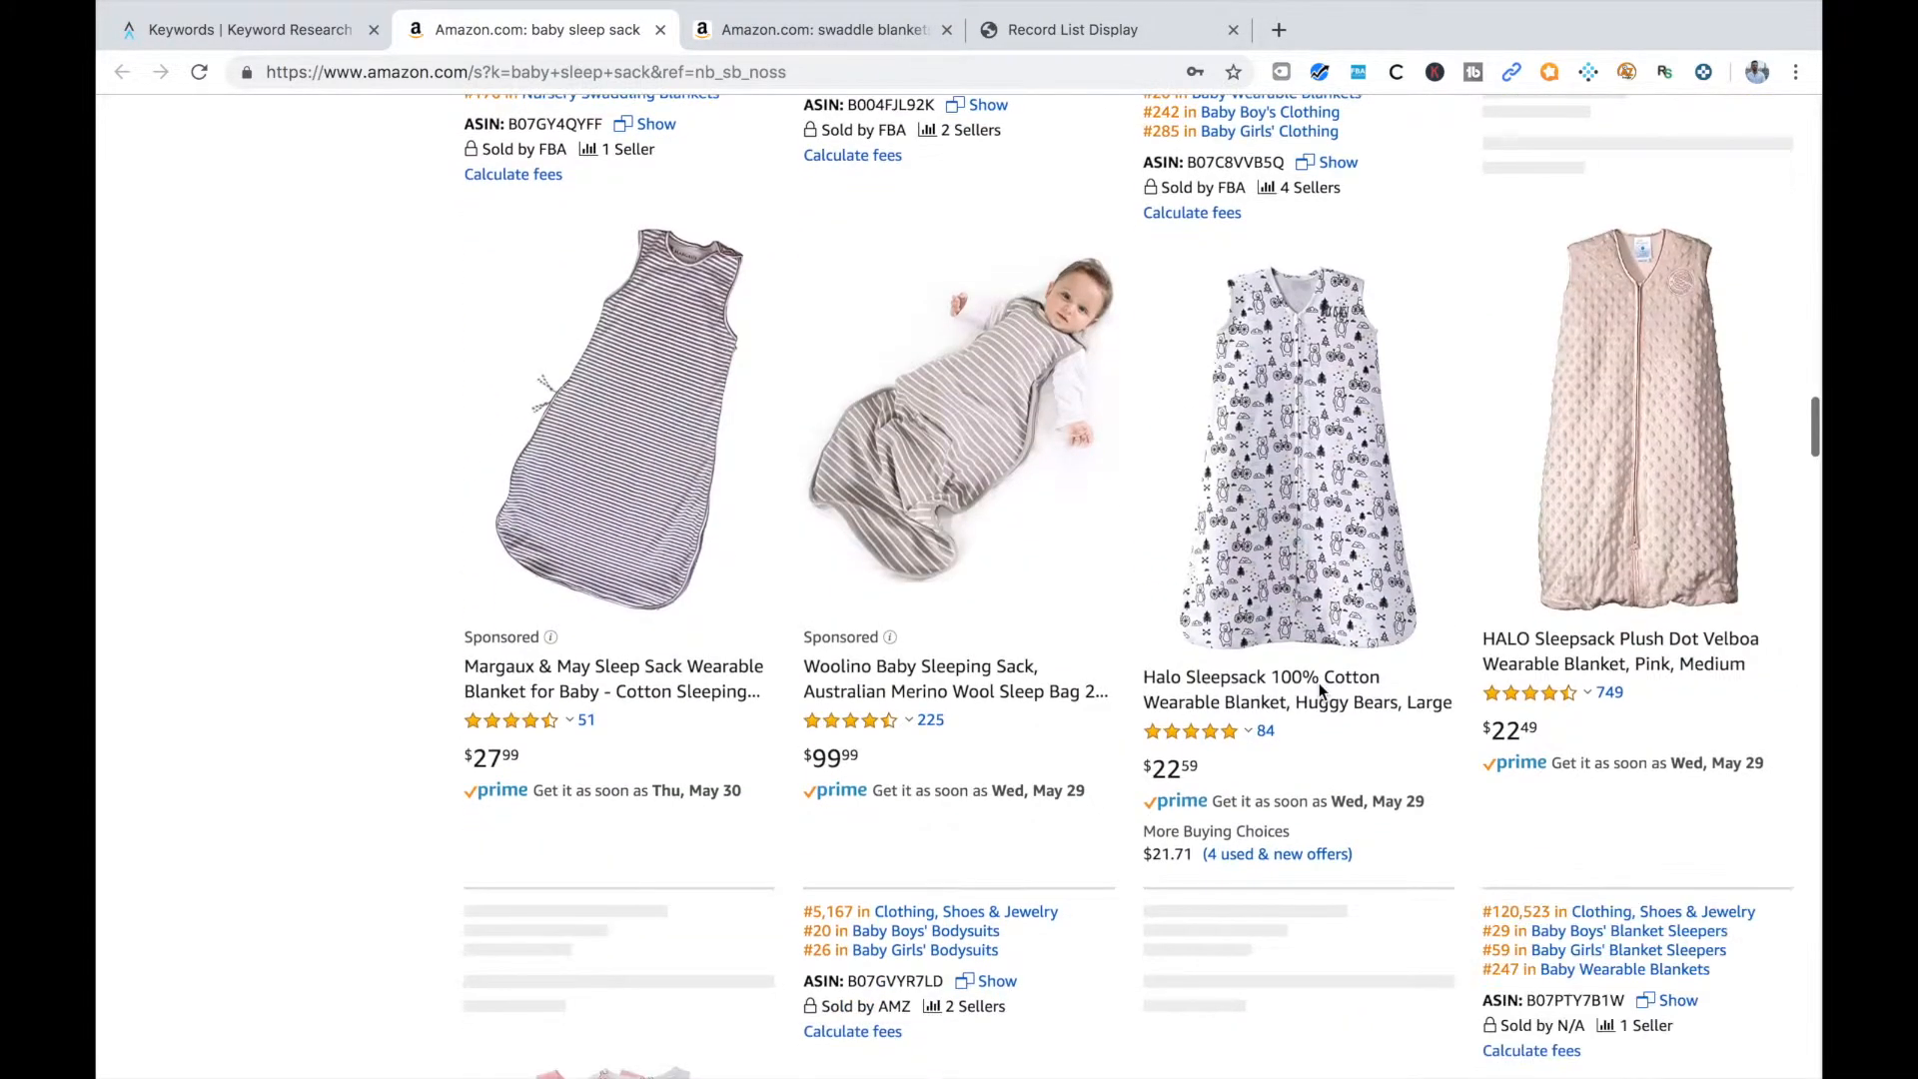
scroll(1318, 689, "up", 10)
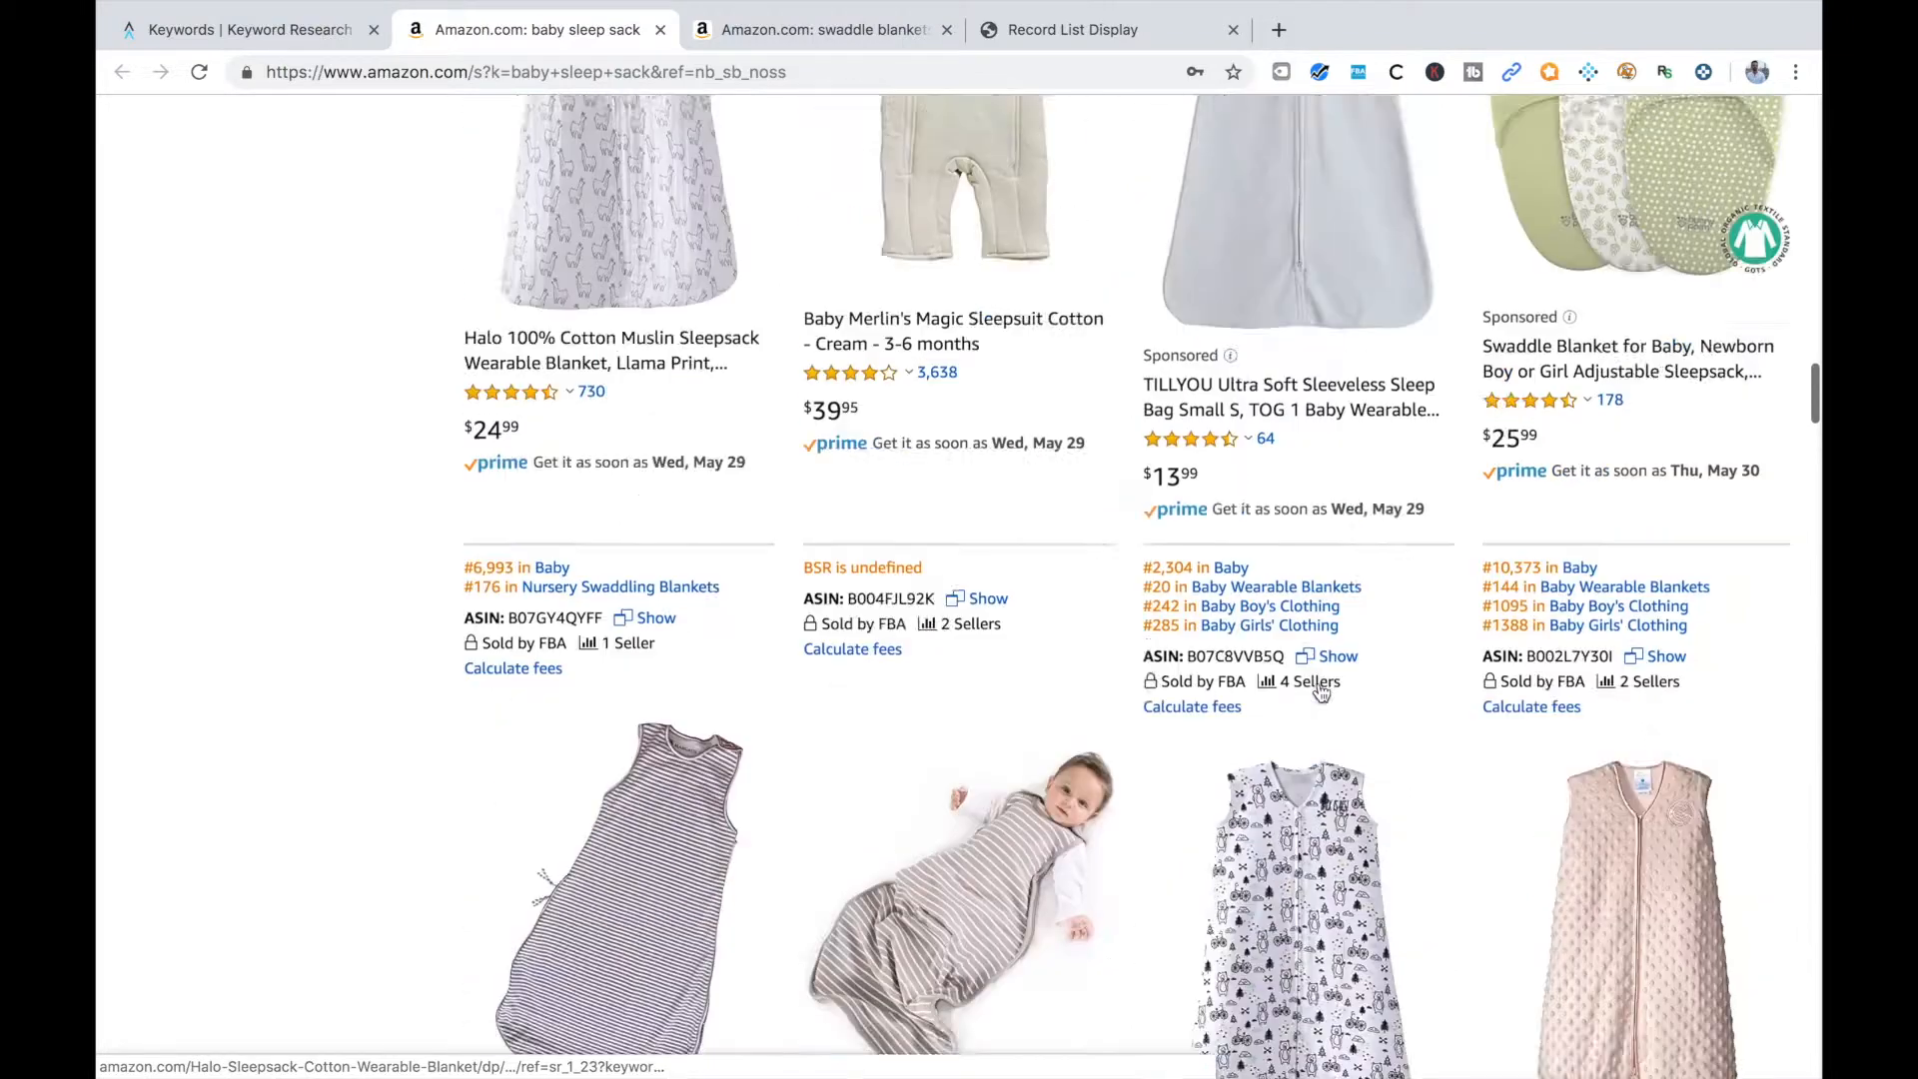
scroll(1321, 693, "up", 10)
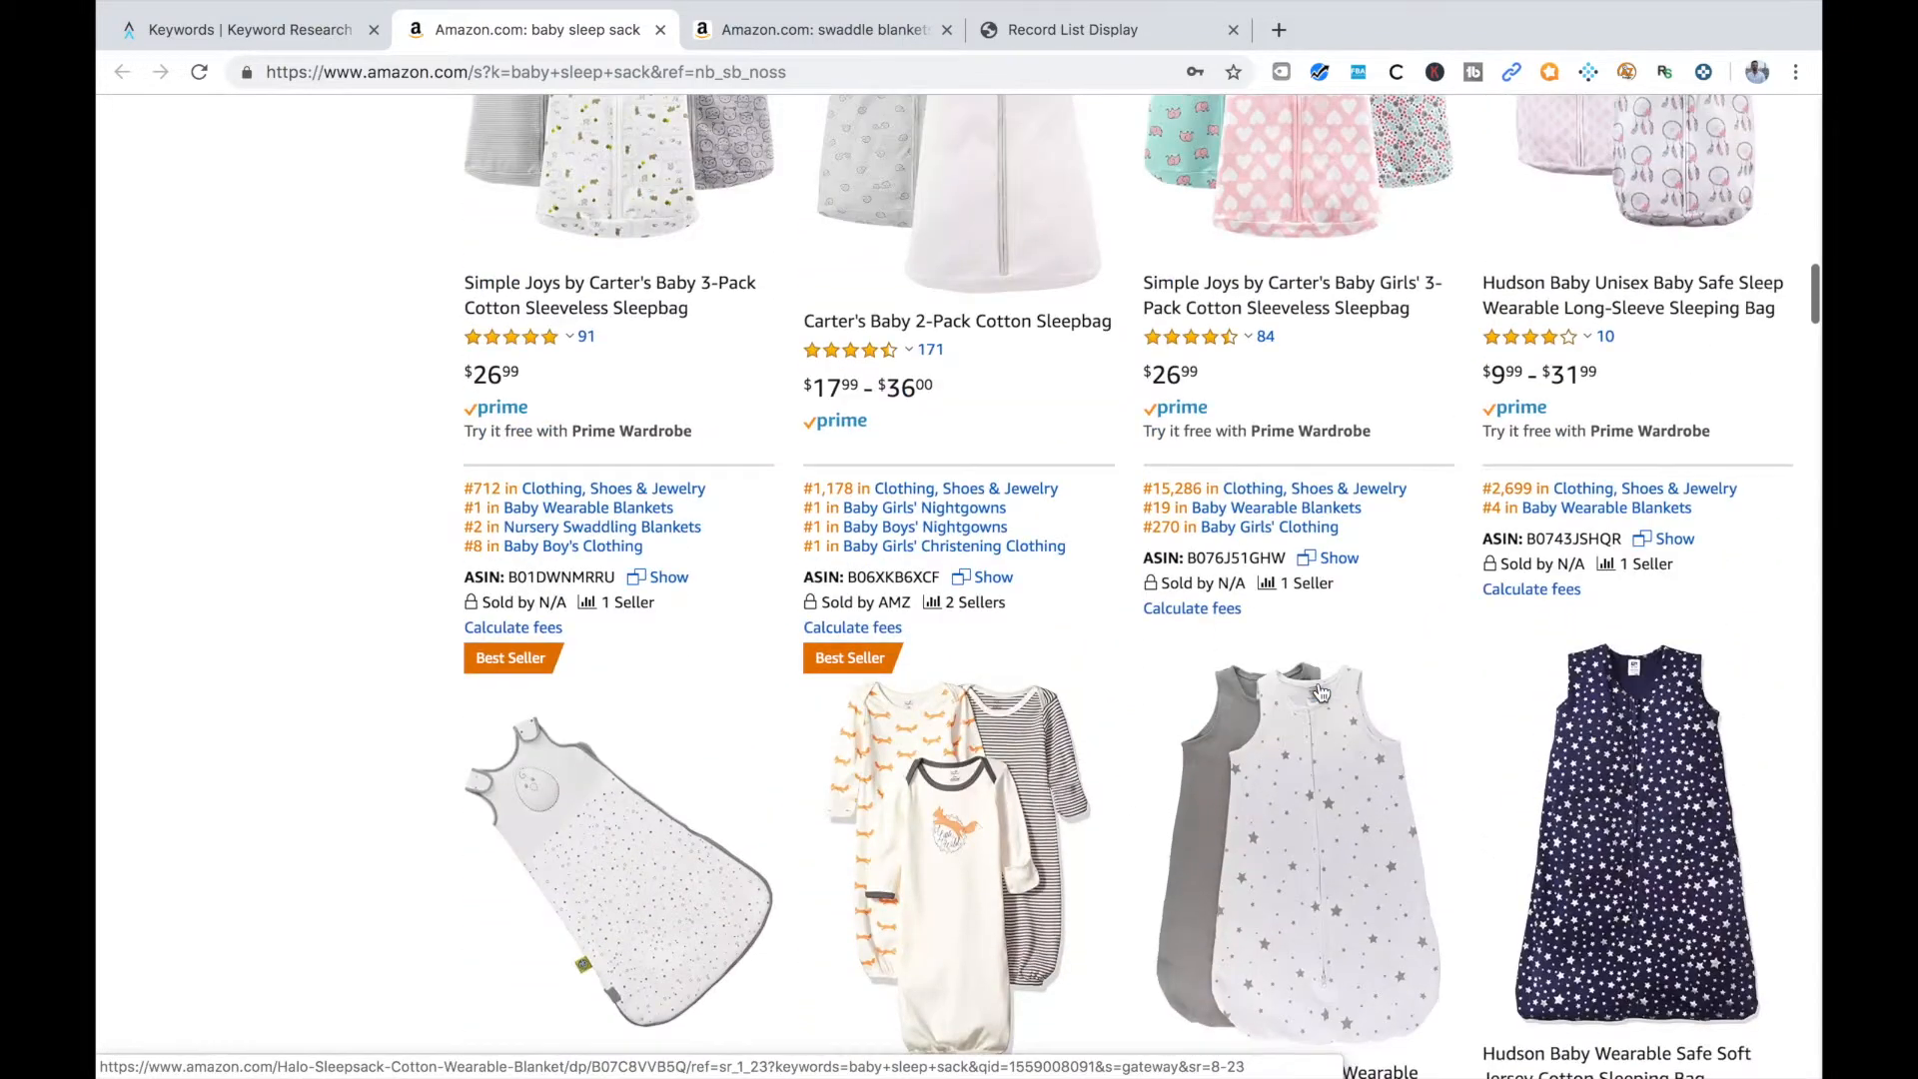
scroll(1321, 693, "up", 6)
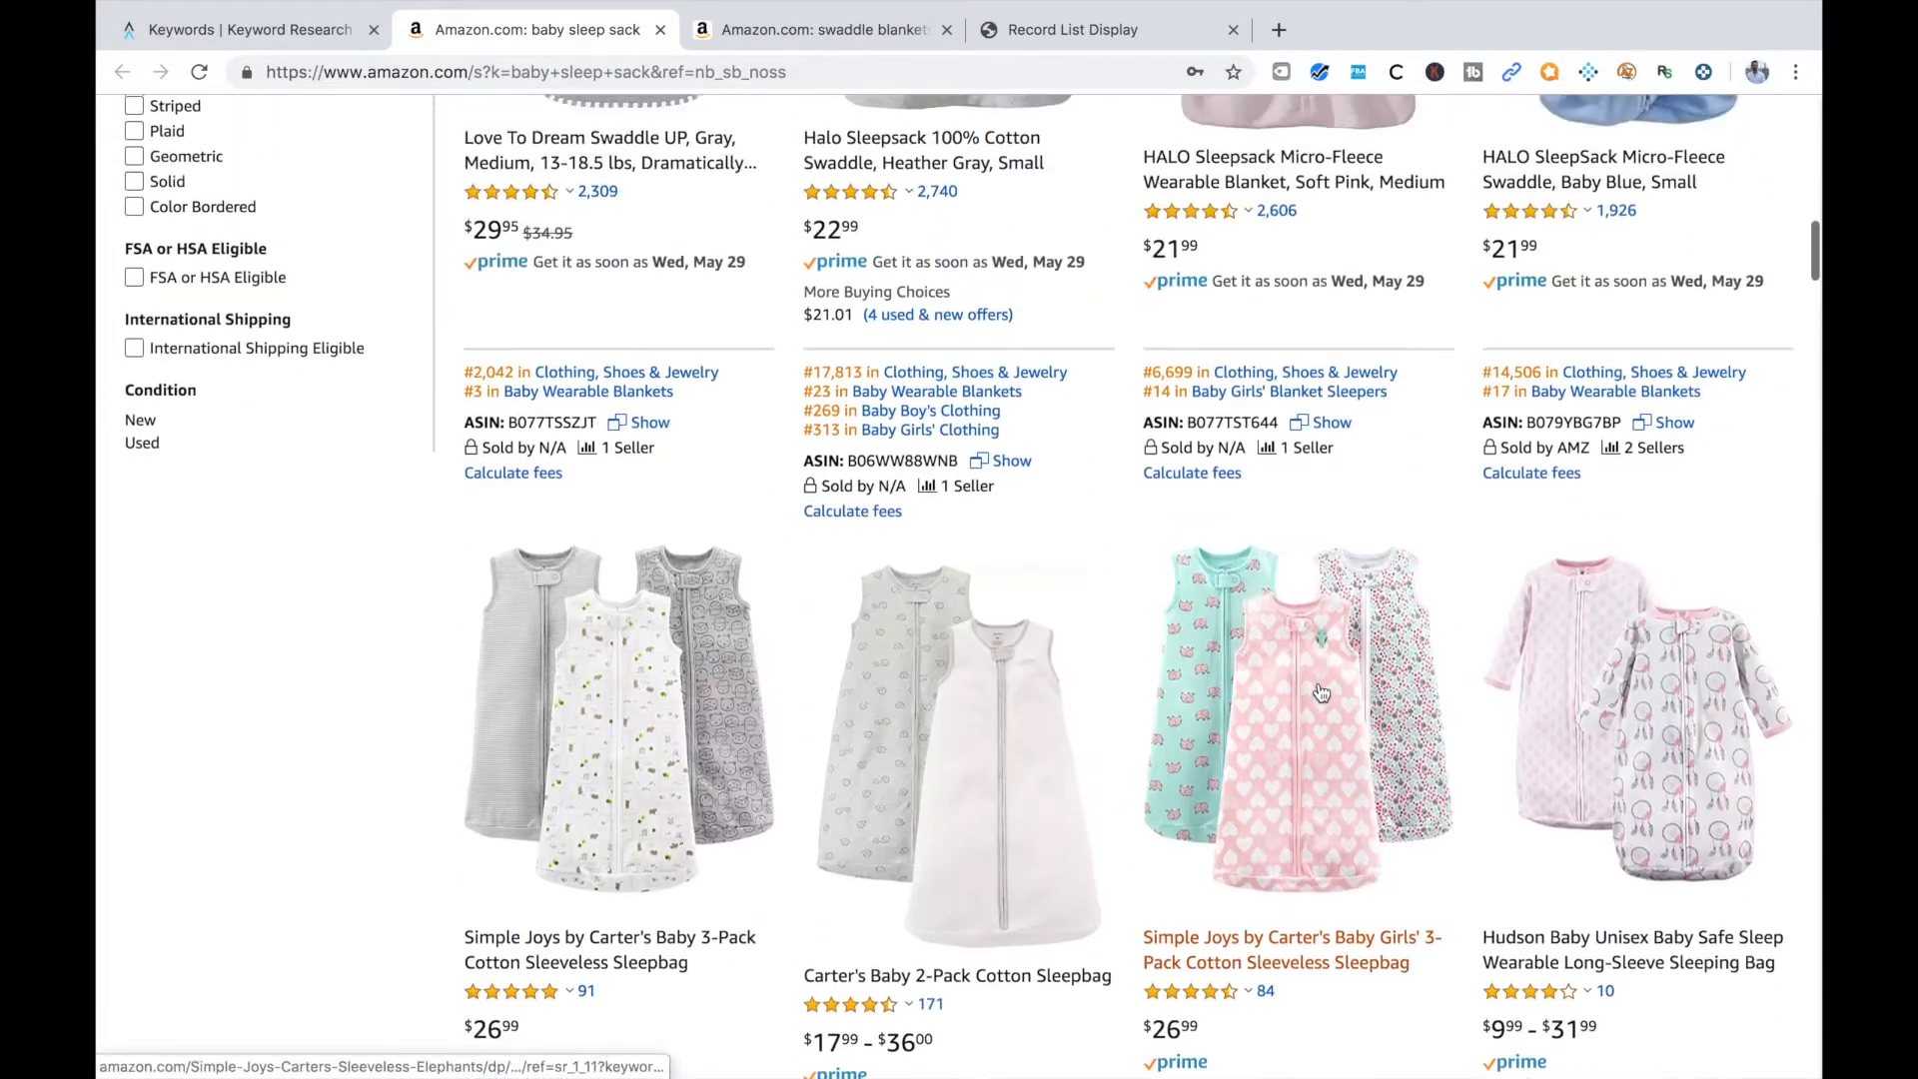
scroll(1320, 693, "up", 5)
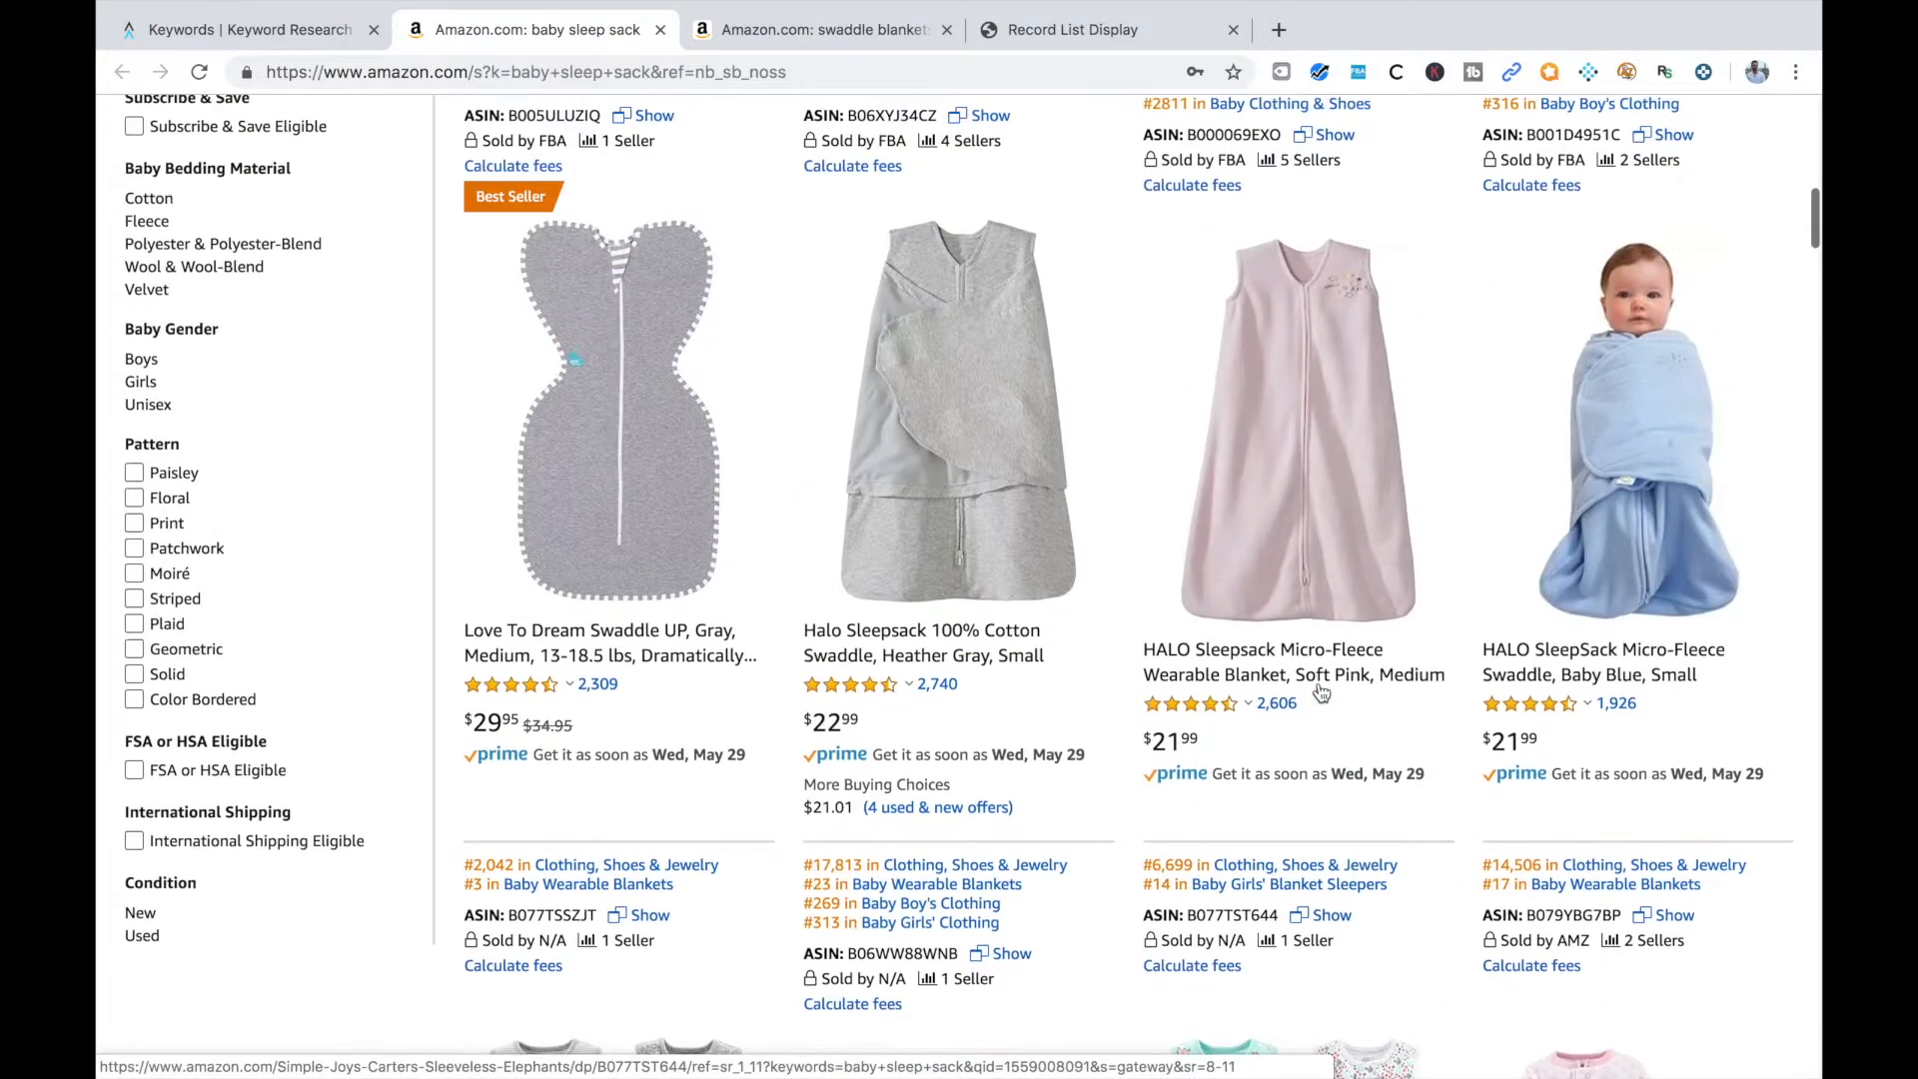
scroll(1321, 692, "up", 1)
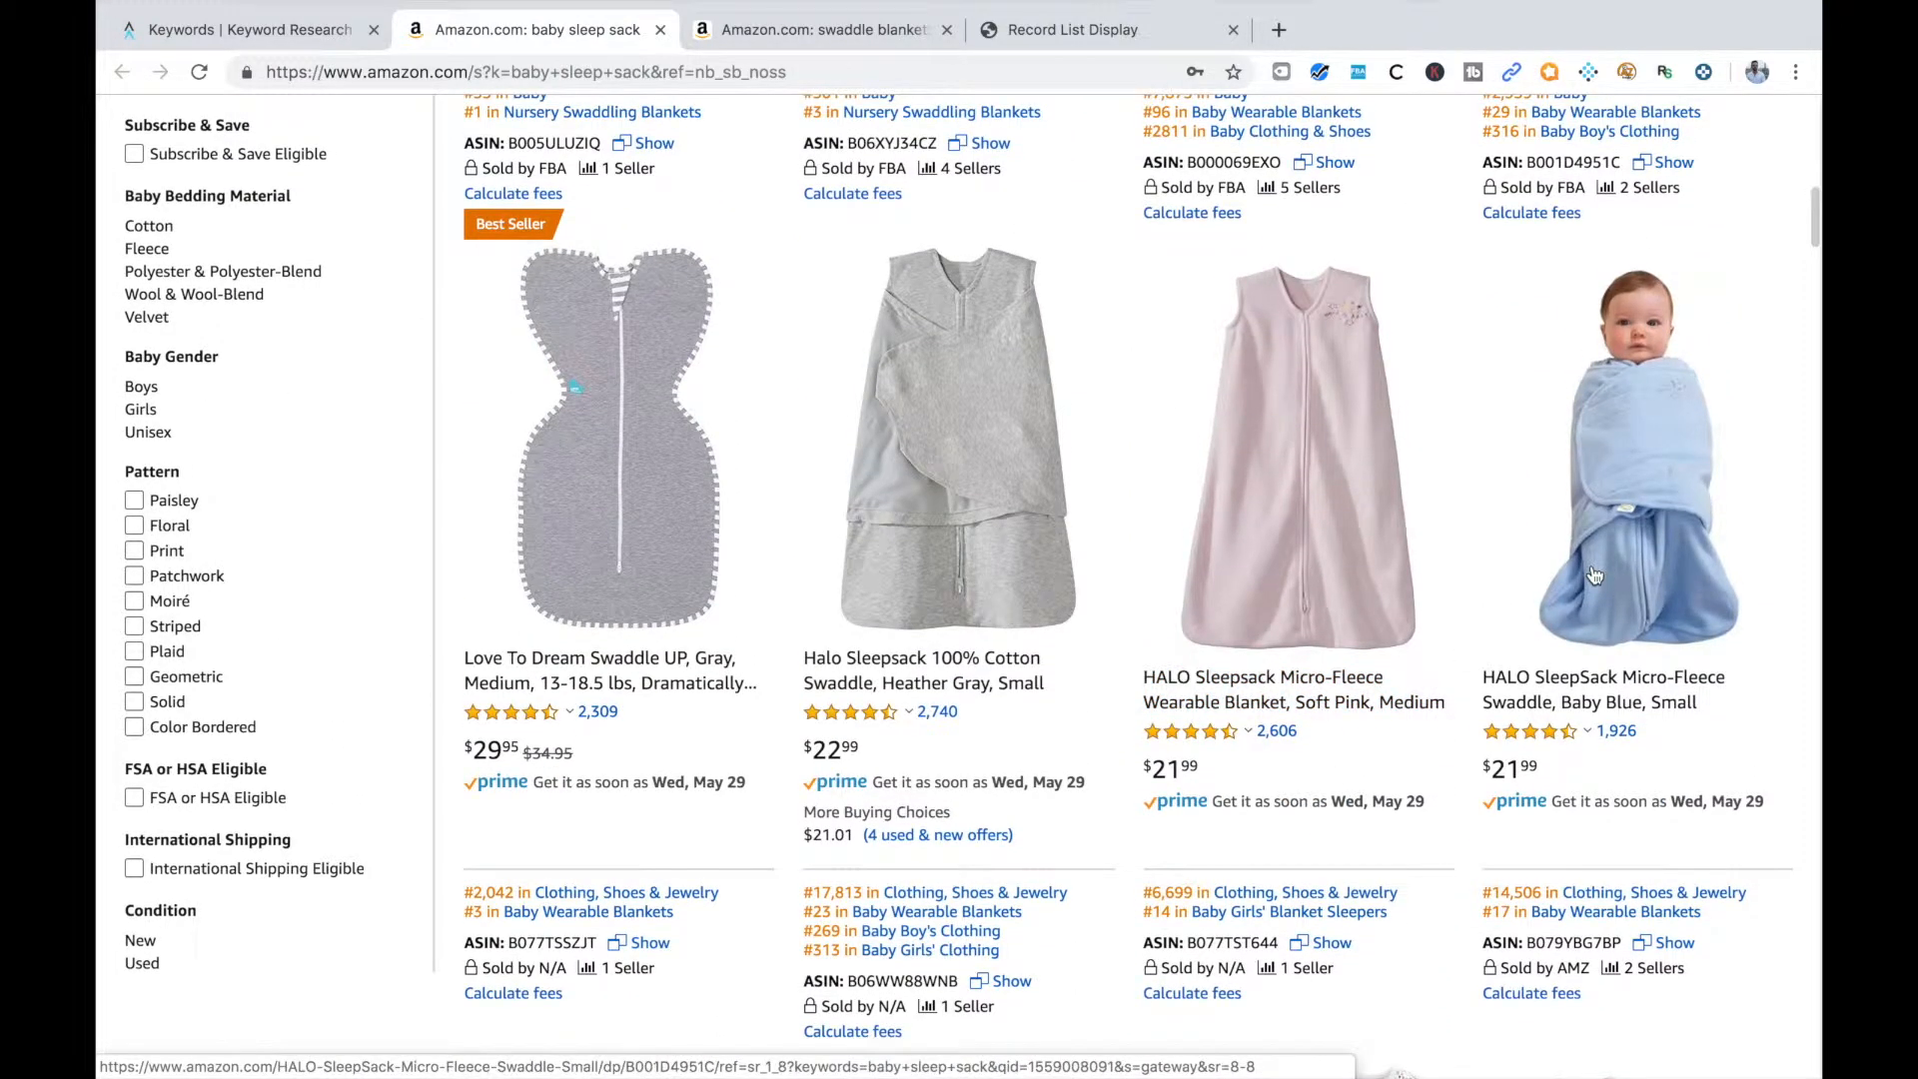
scroll(1437, 519, "up", 1)
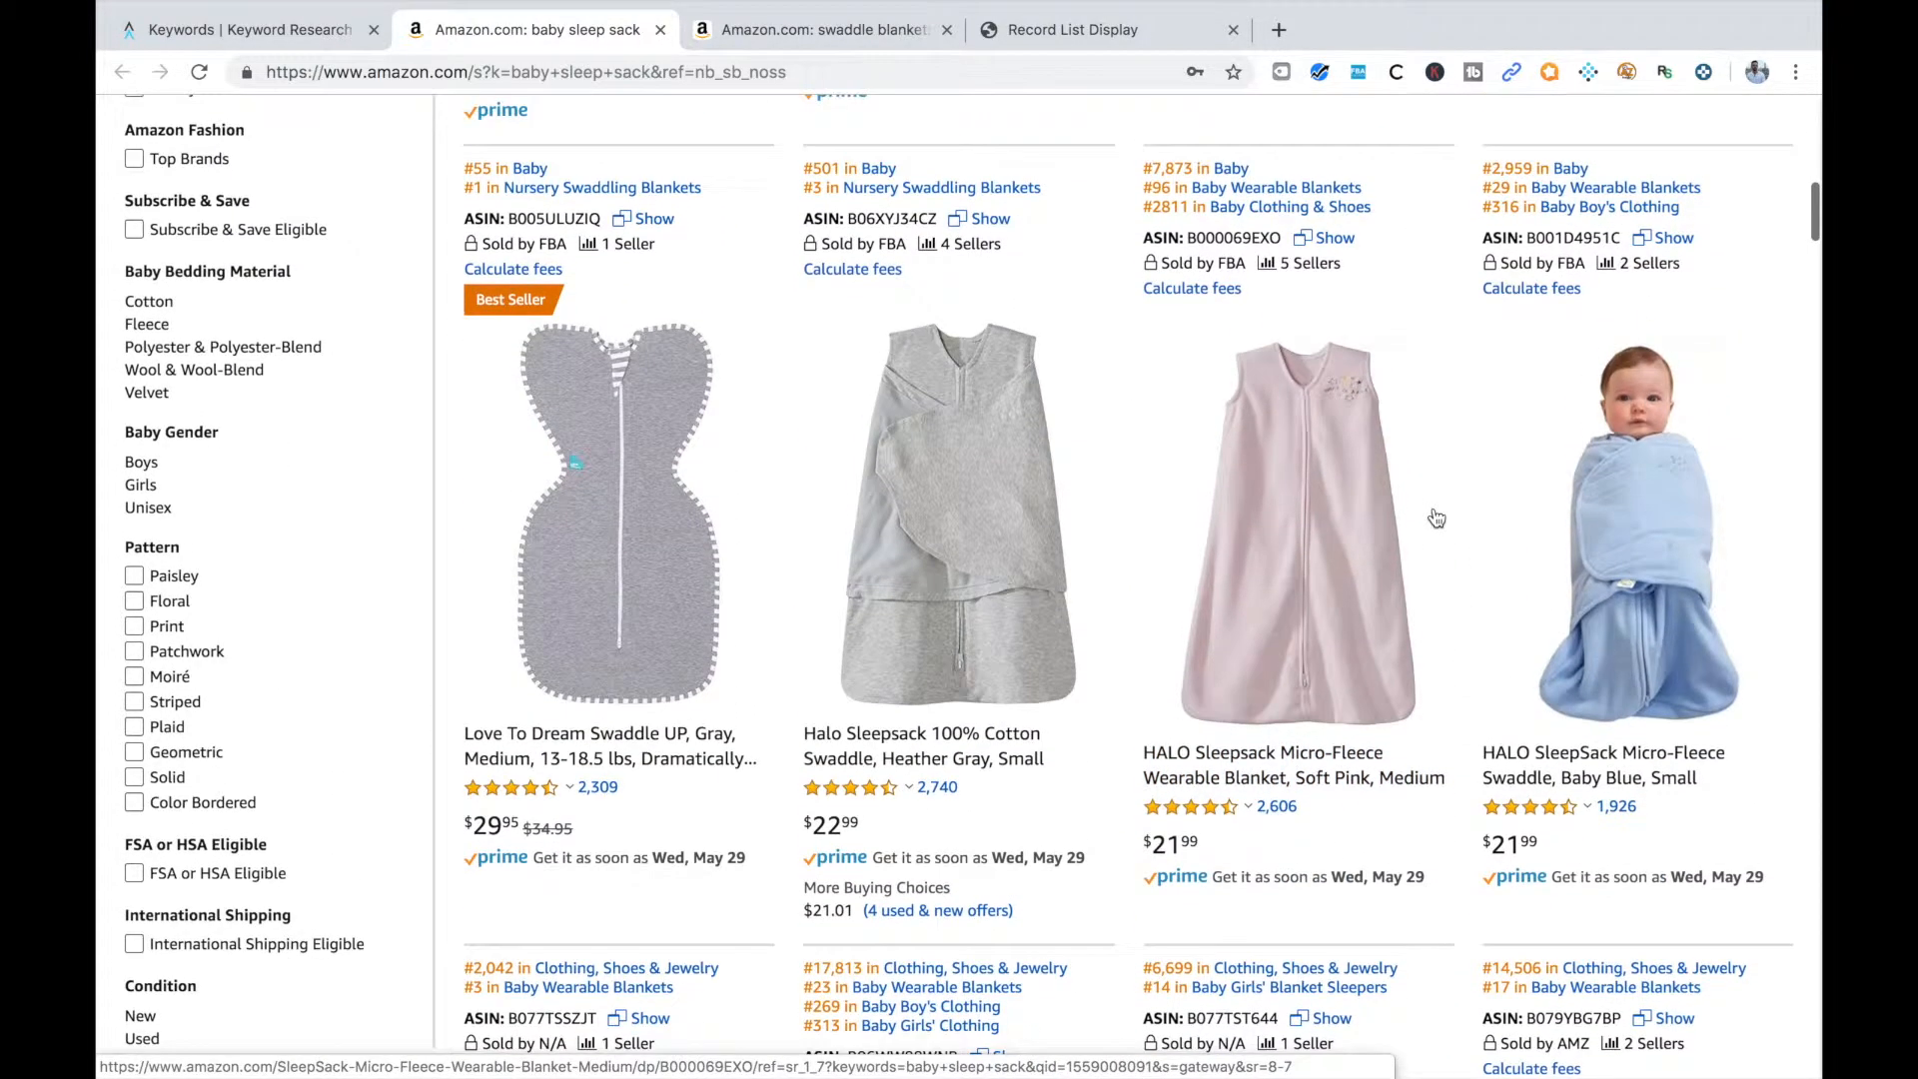
scroll(1483, 524, "up", 8)
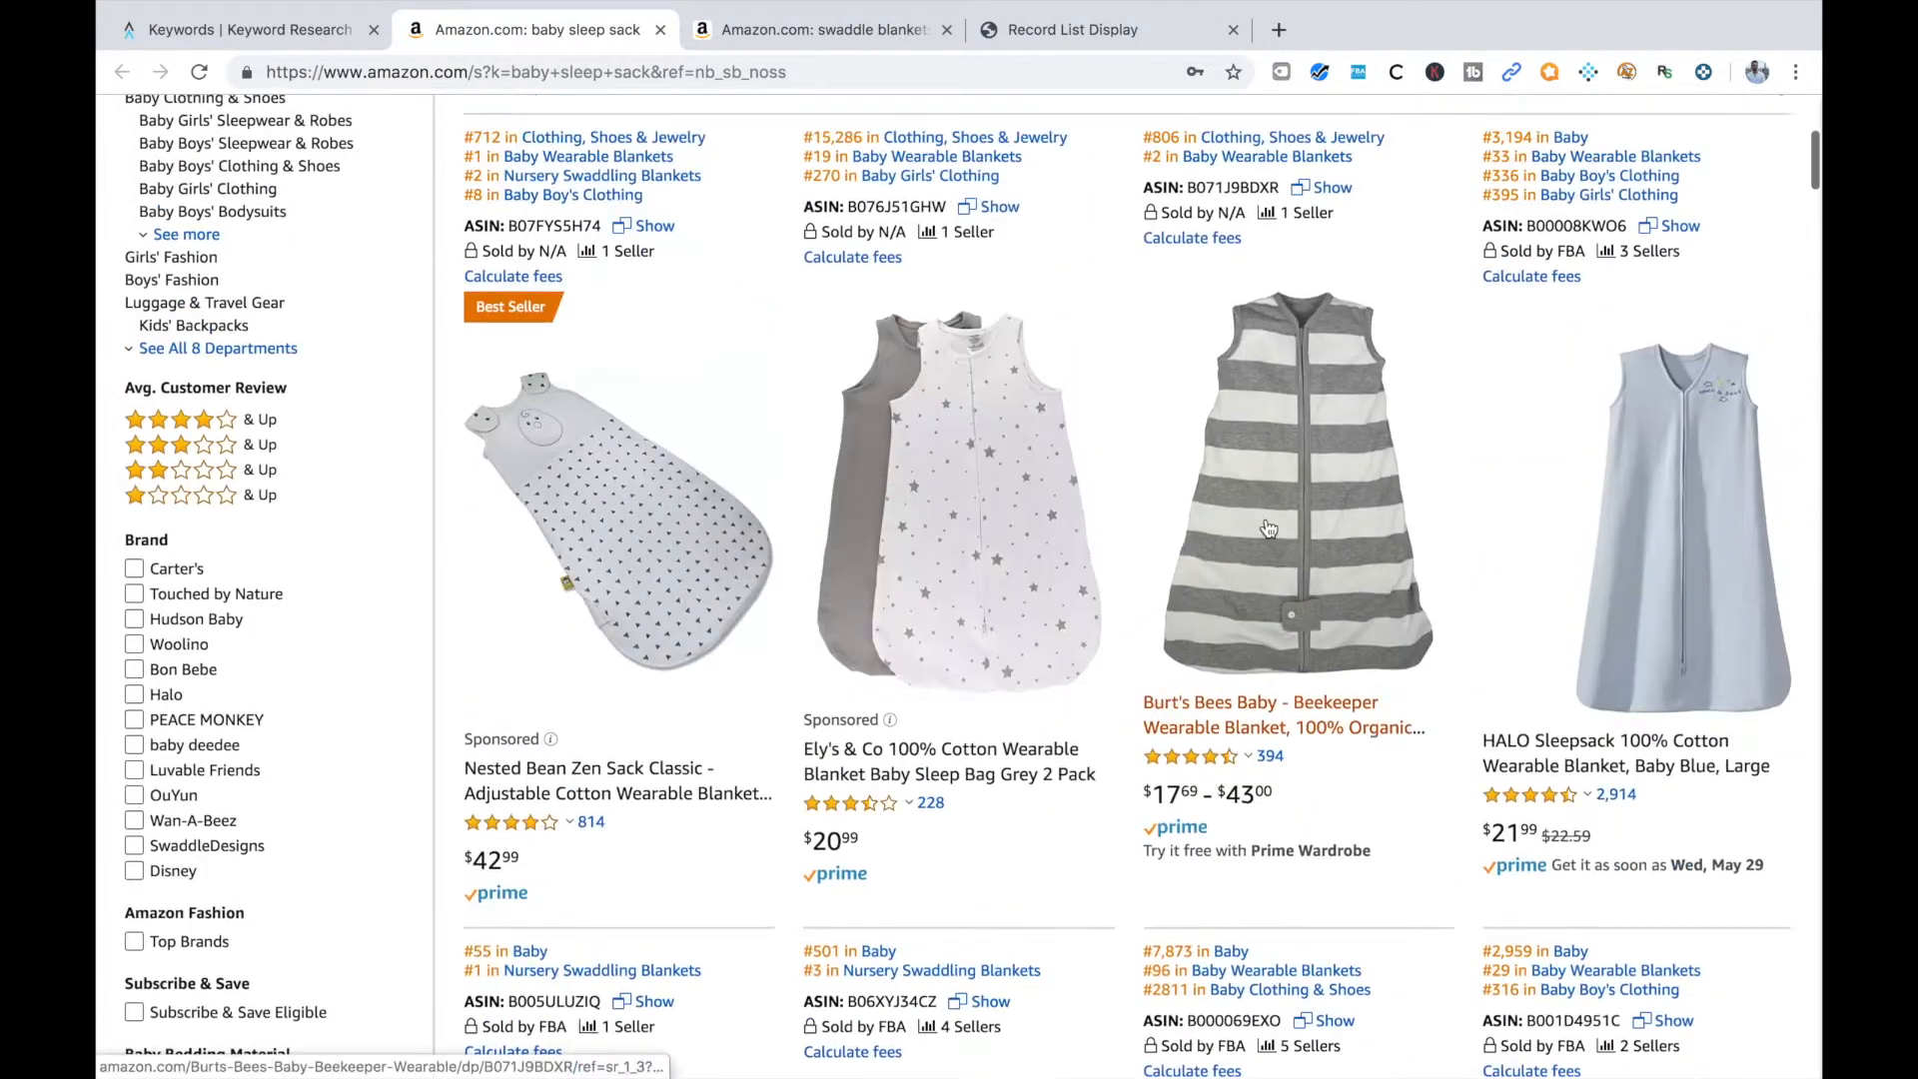
Back in the Viral Launch keyword list, open the Amazon results for "baby sleeping bag" in a new tab
left_click(300, 30)
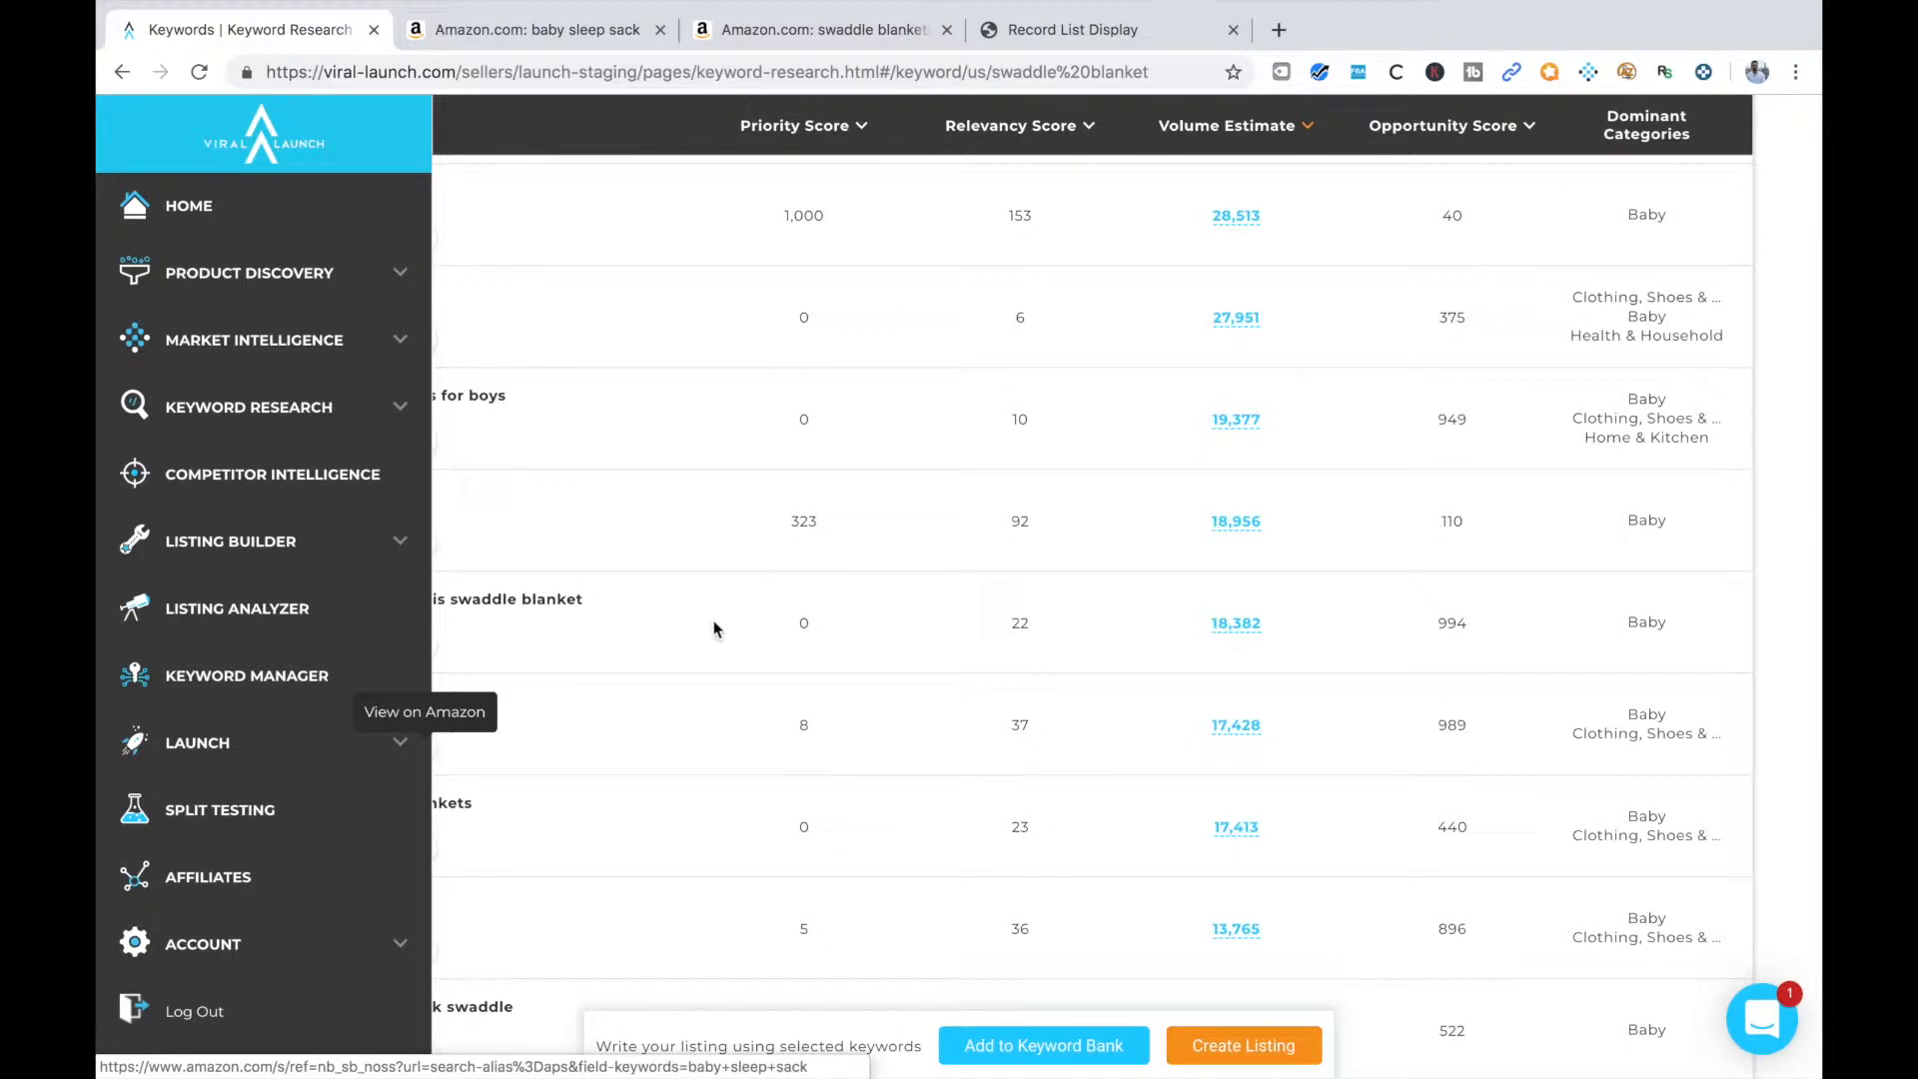
scroll(796, 737, "down", 9)
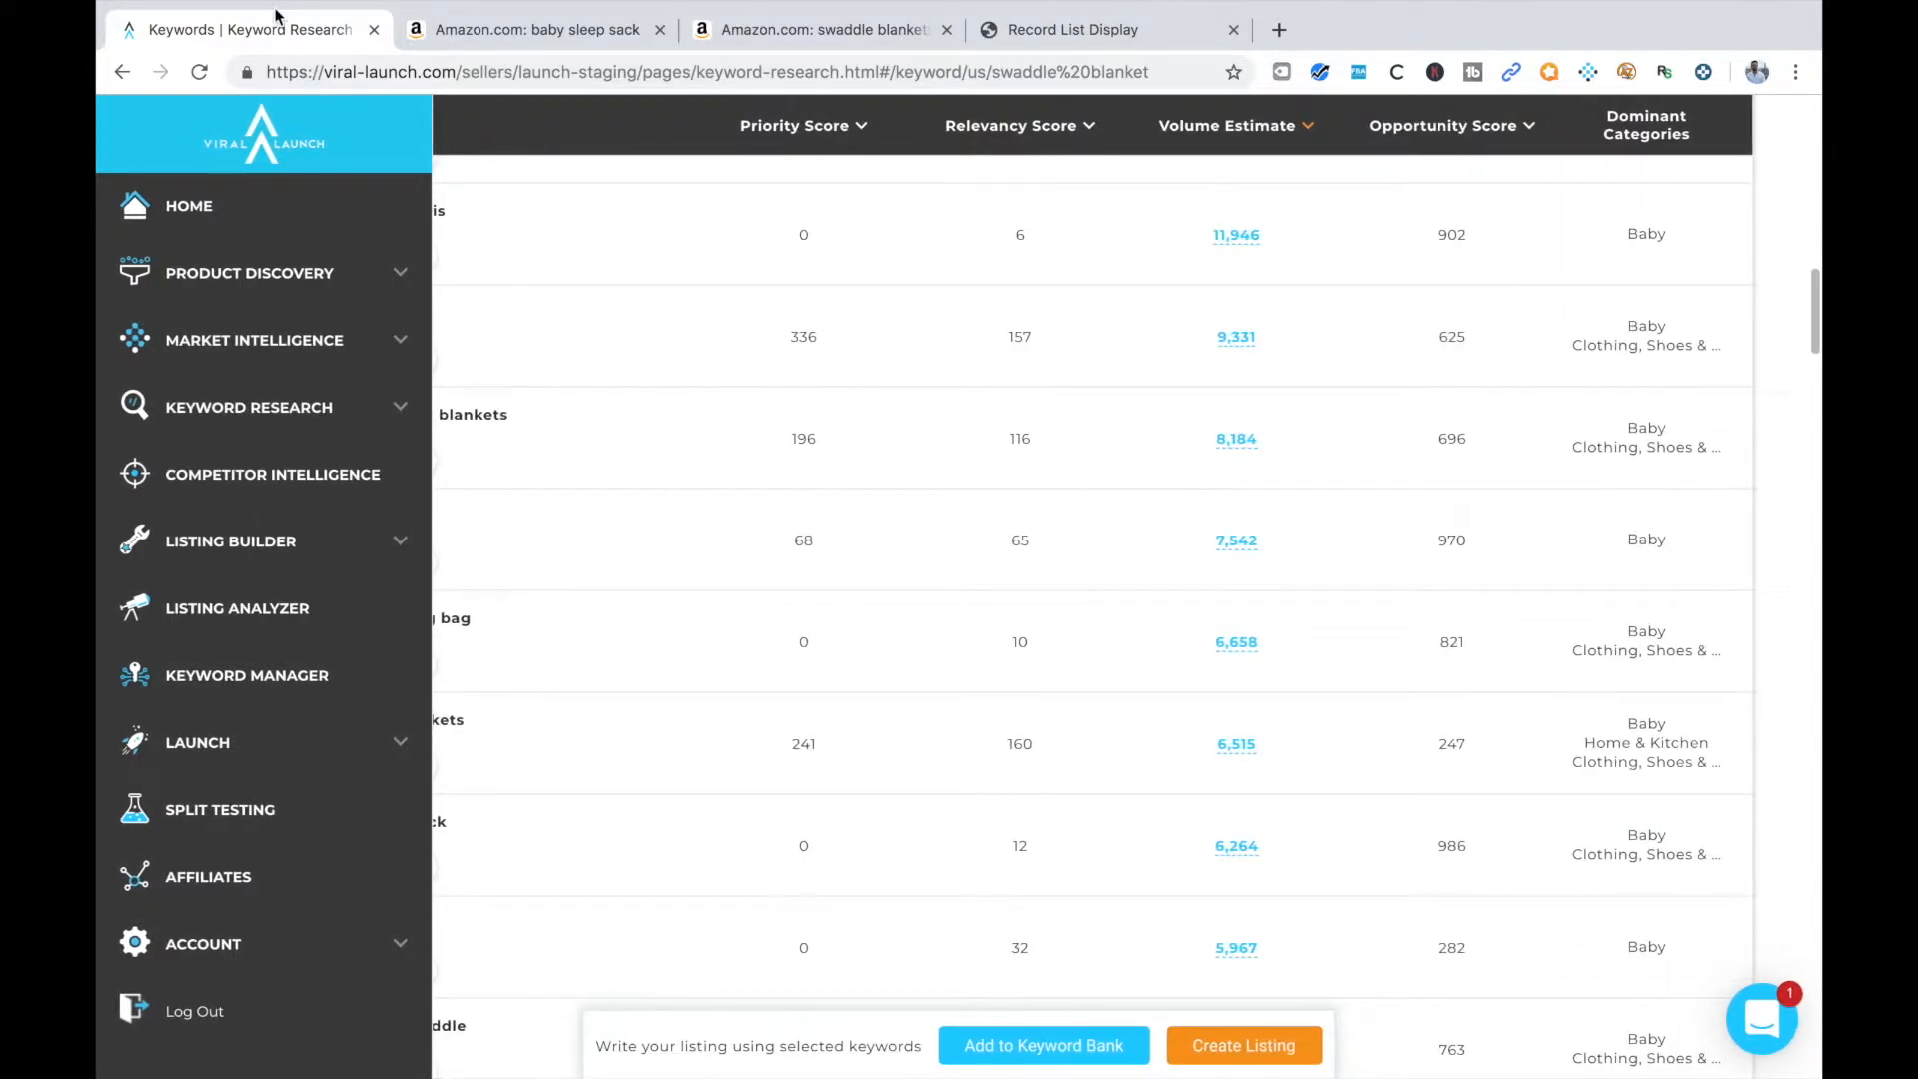
scroll(556, 649, "down", 1)
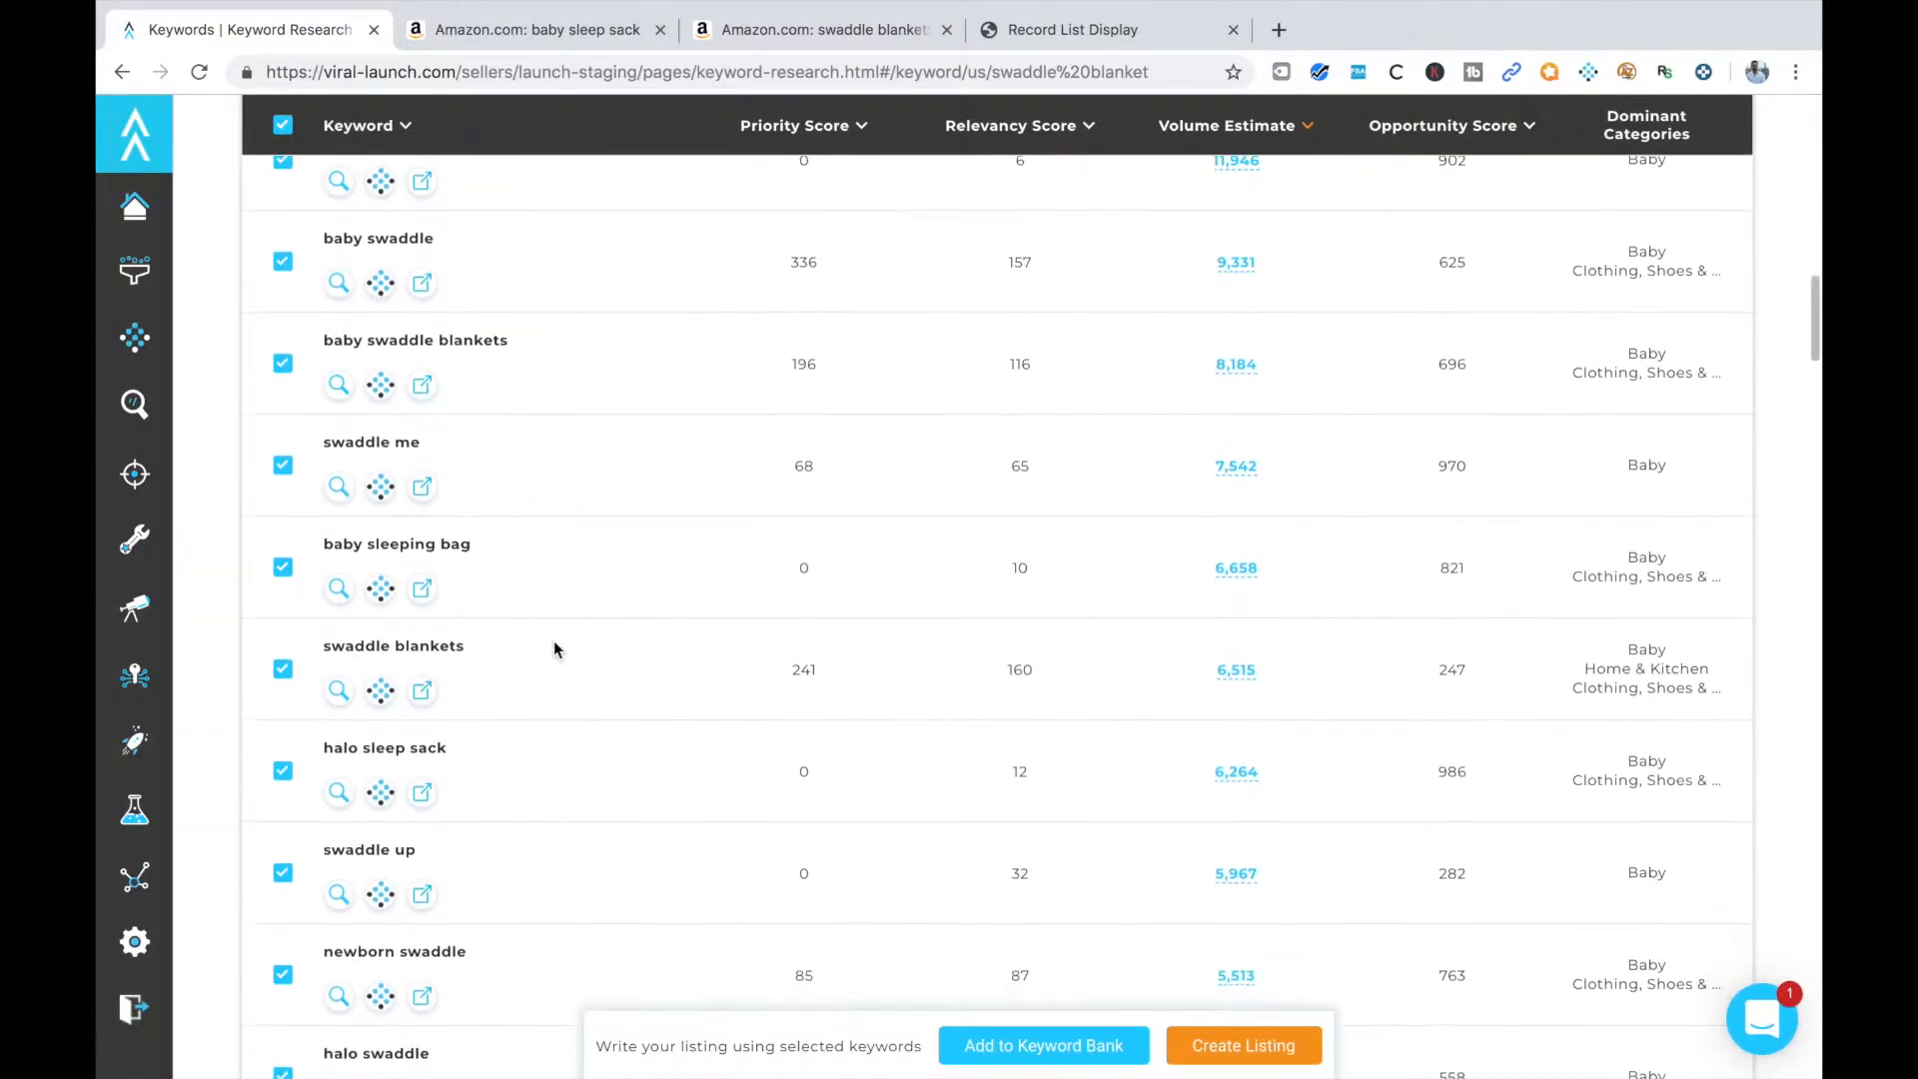
right_click(421, 597)
left_click(470, 603)
Open the Amazon results for the keyword "baby receiving blankets" in a new tab
scroll(463, 777, "down", 2)
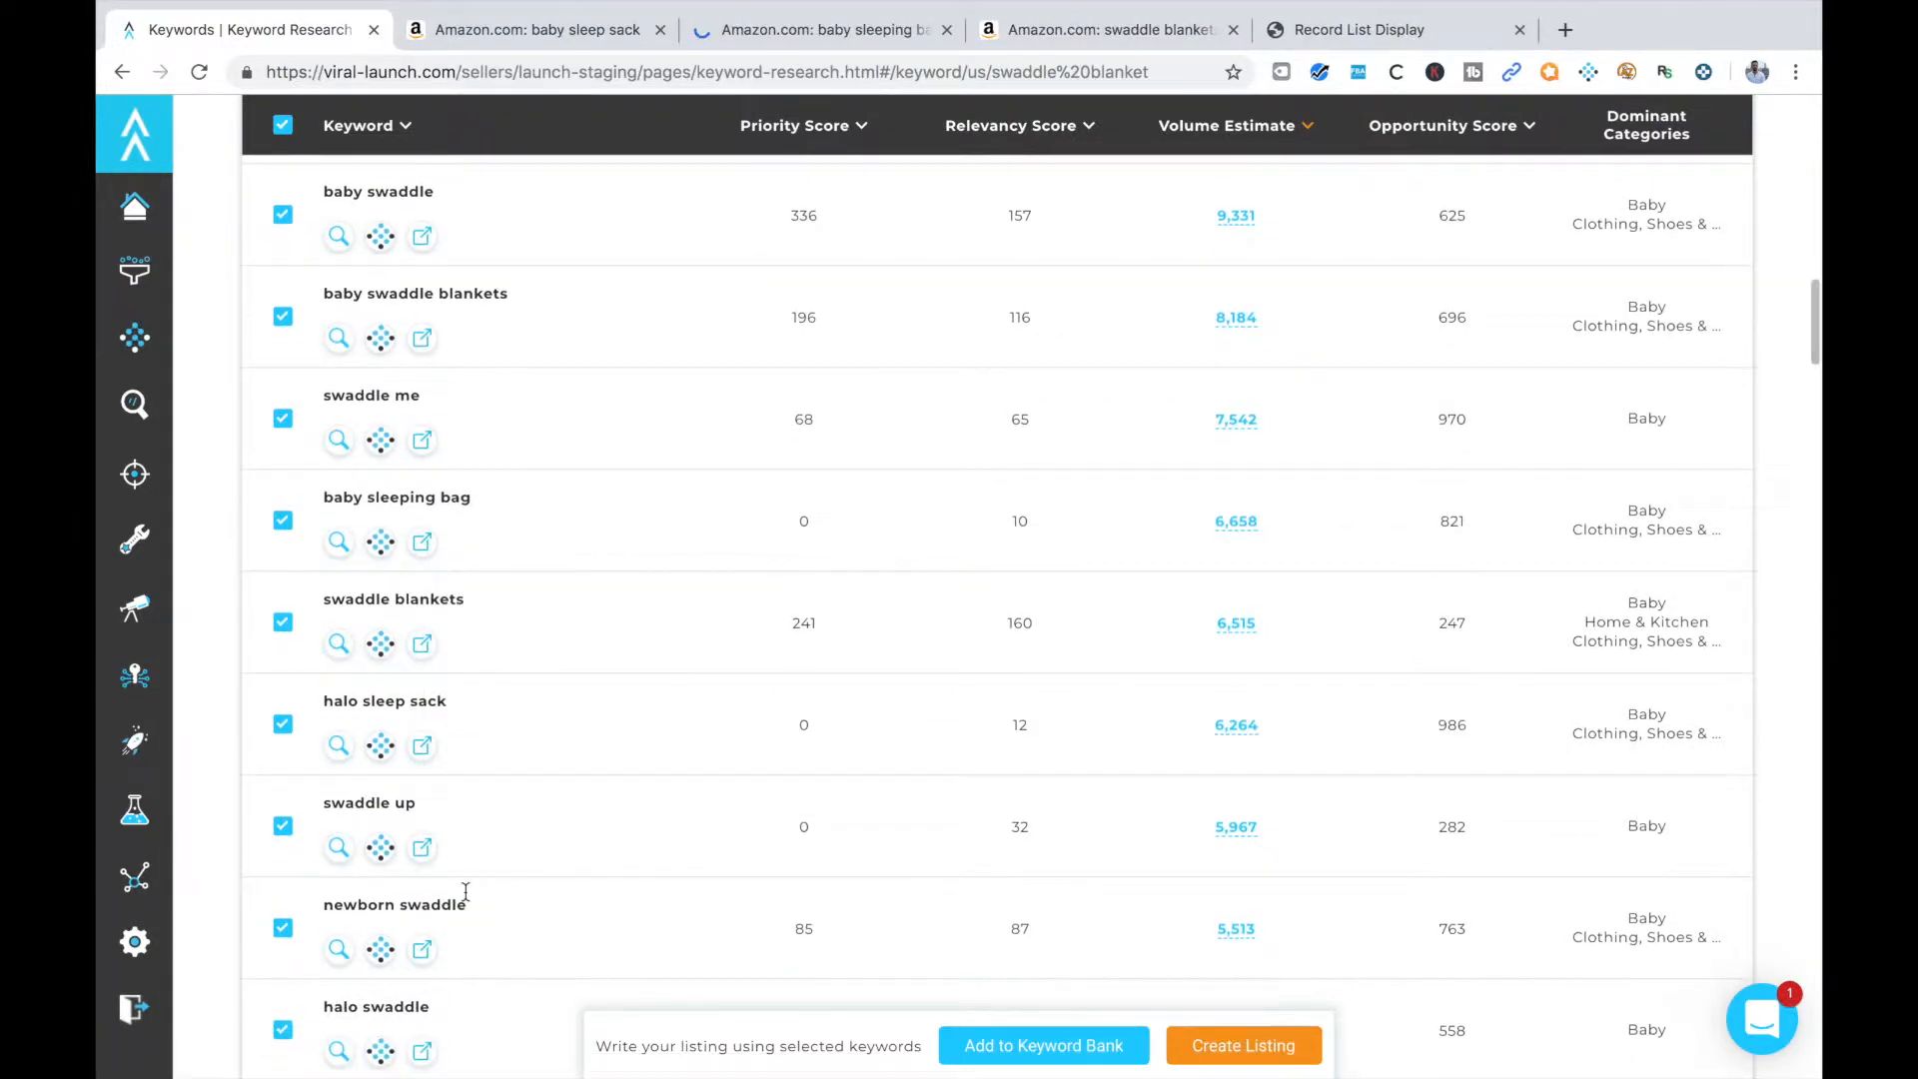
scroll(465, 891, "down", 2)
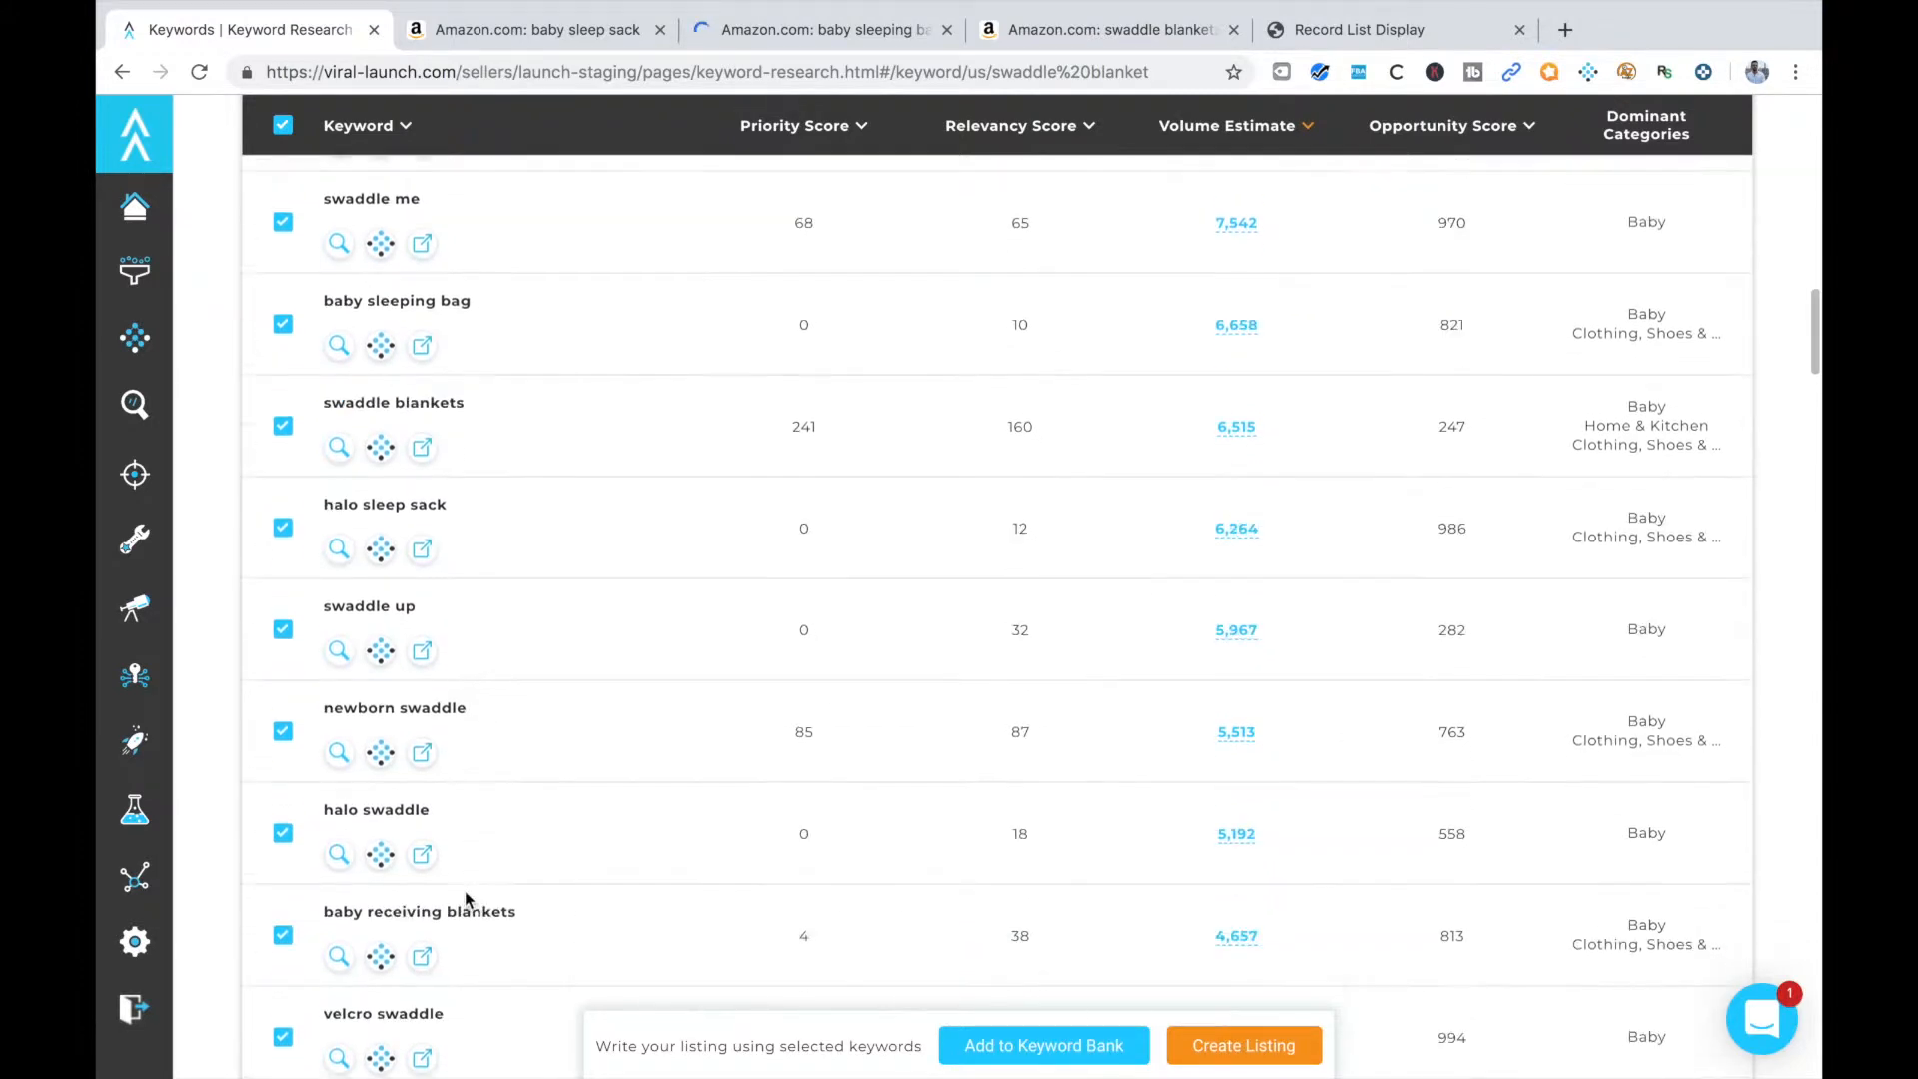
right_click(428, 957)
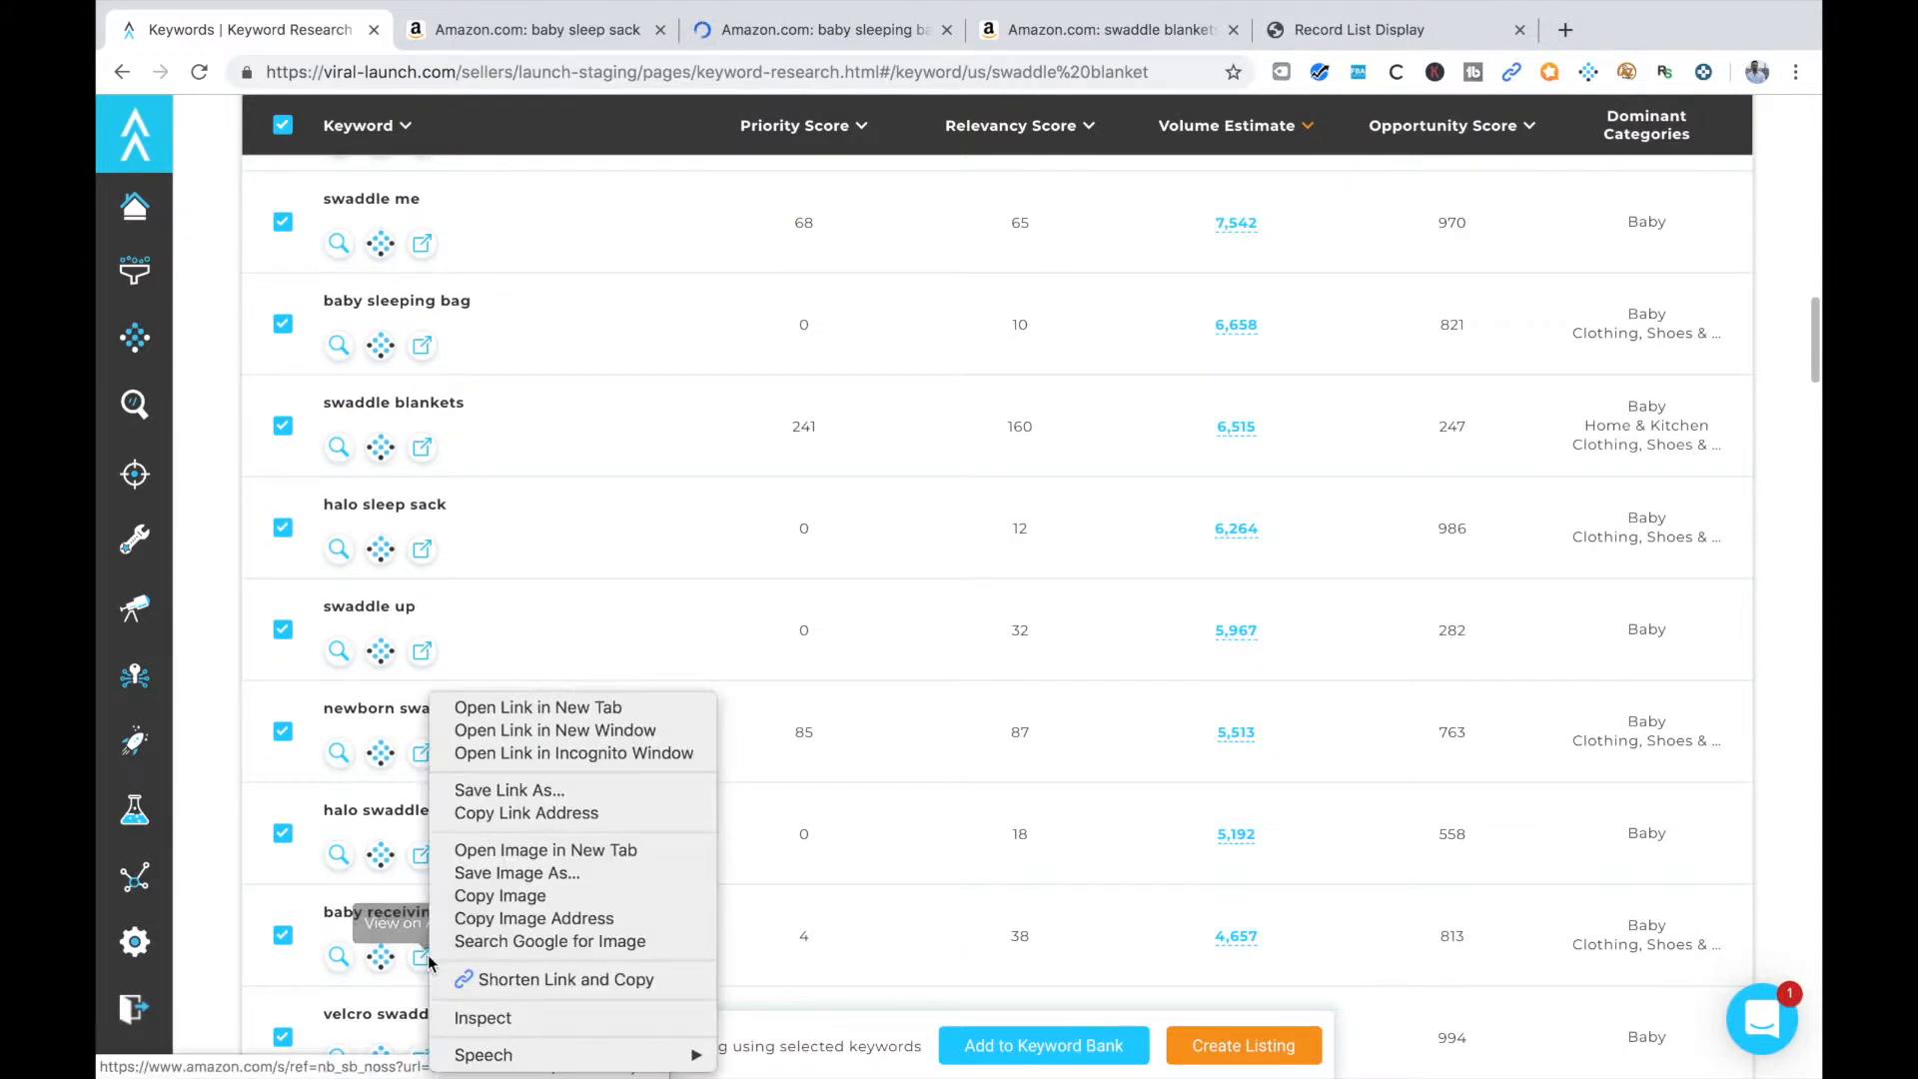
left_click(559, 709)
Open the Amazon results for the keyword "swaddle blanket girl" in a new tab
scroll(423, 552, "up", 1)
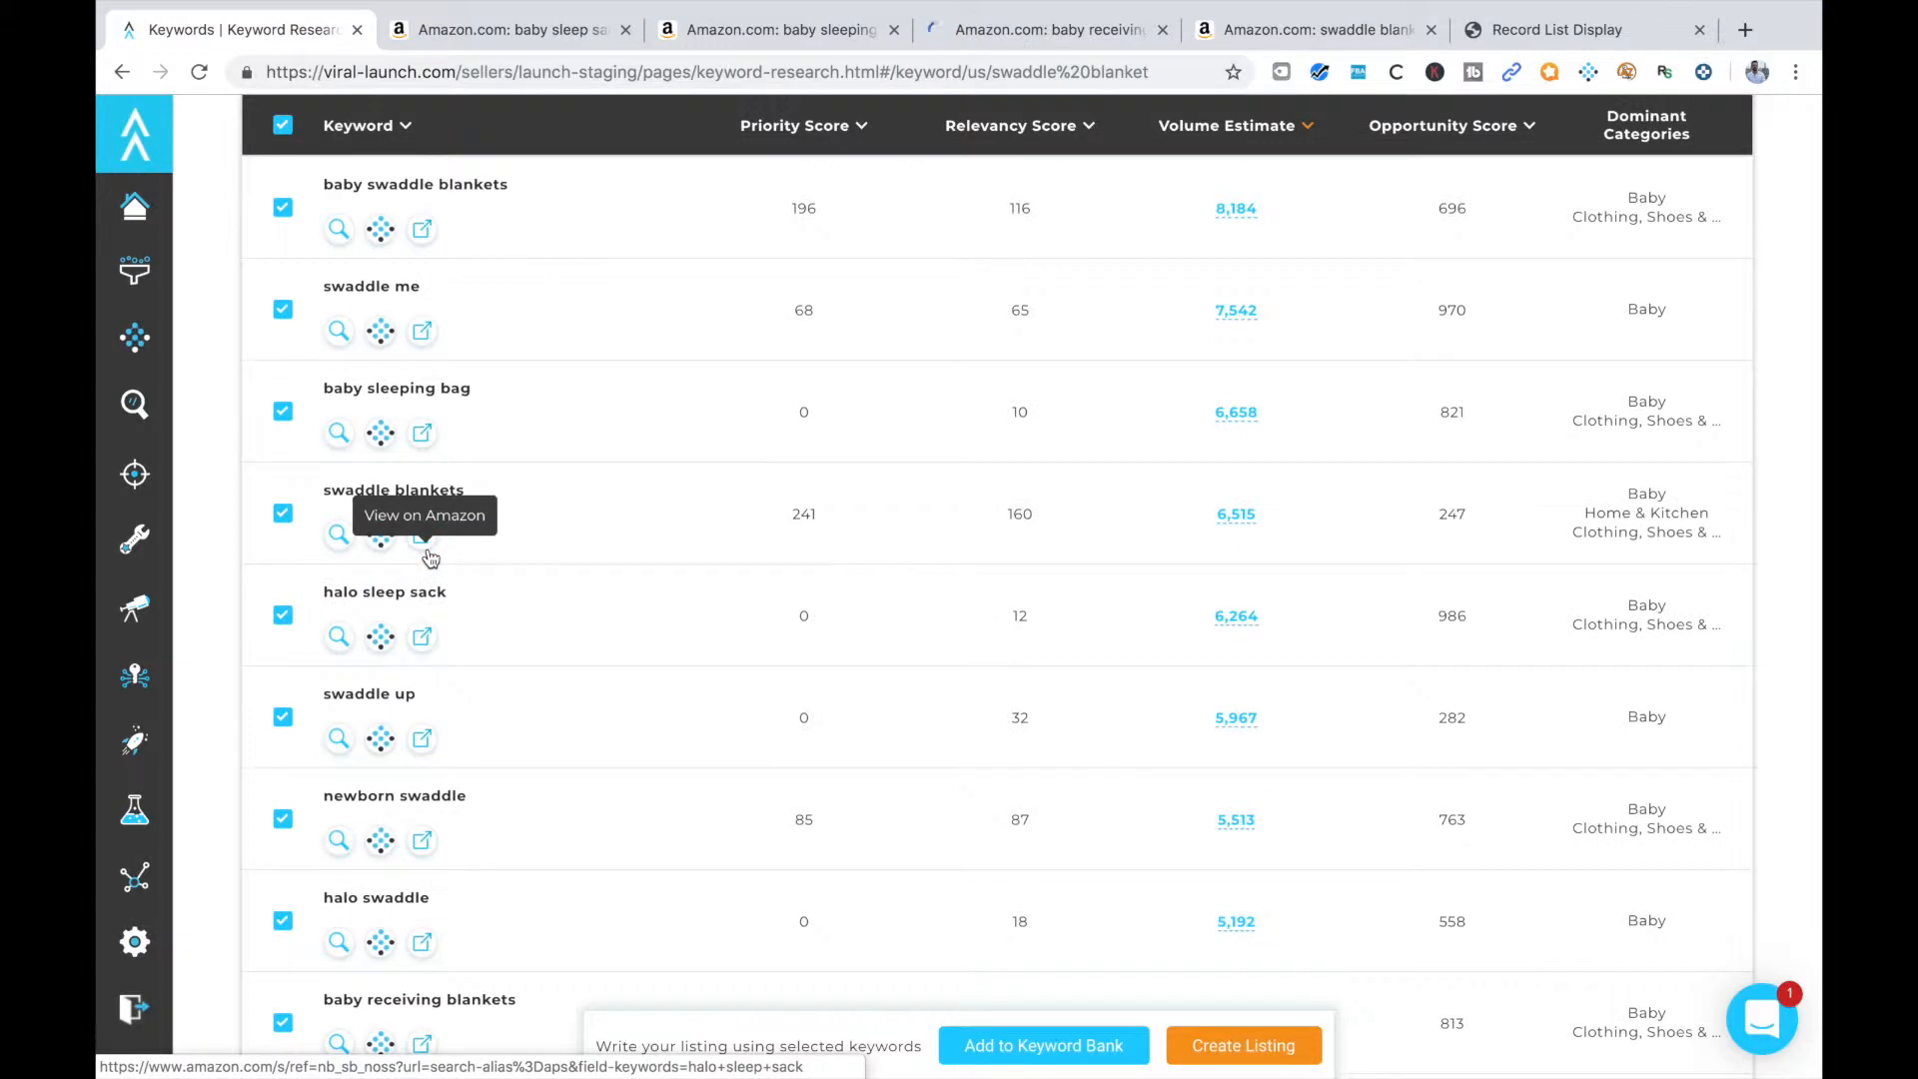
scroll(506, 607, "down", 4)
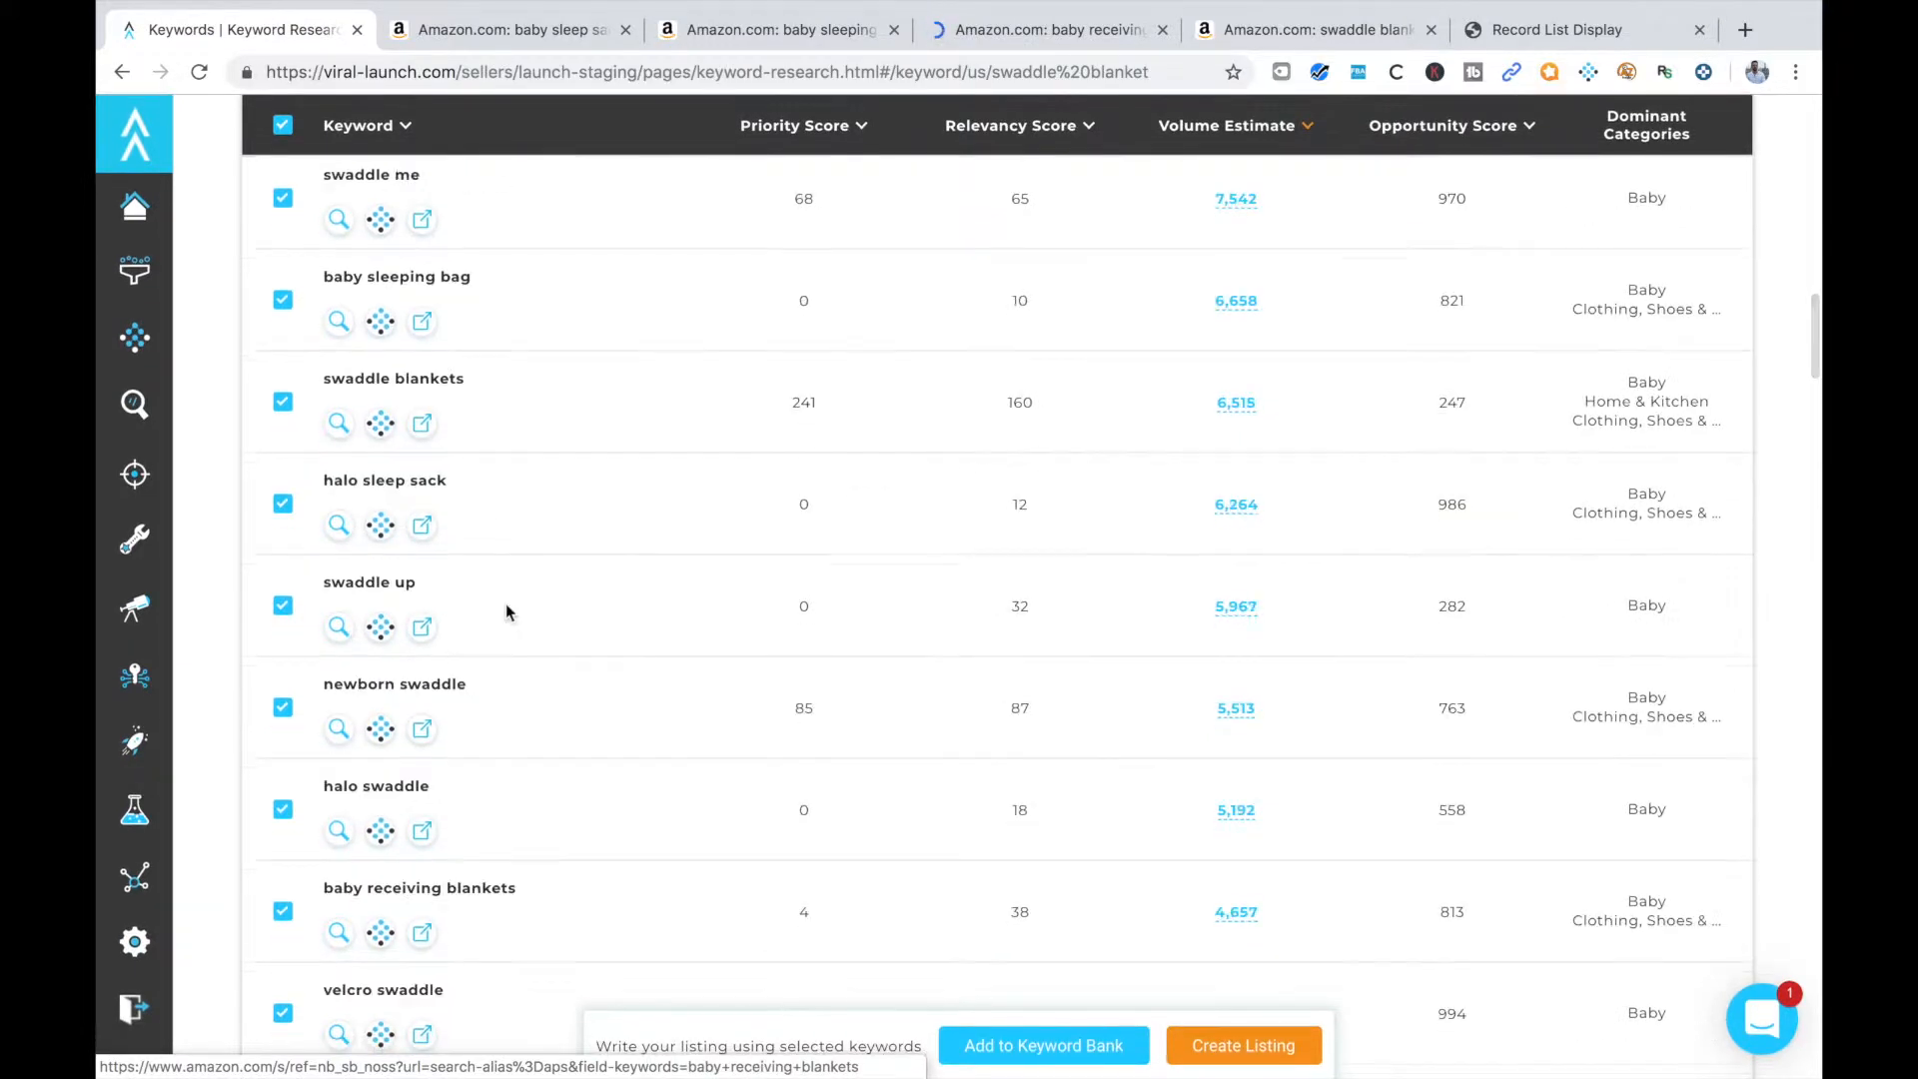
scroll(505, 611, "down", 3)
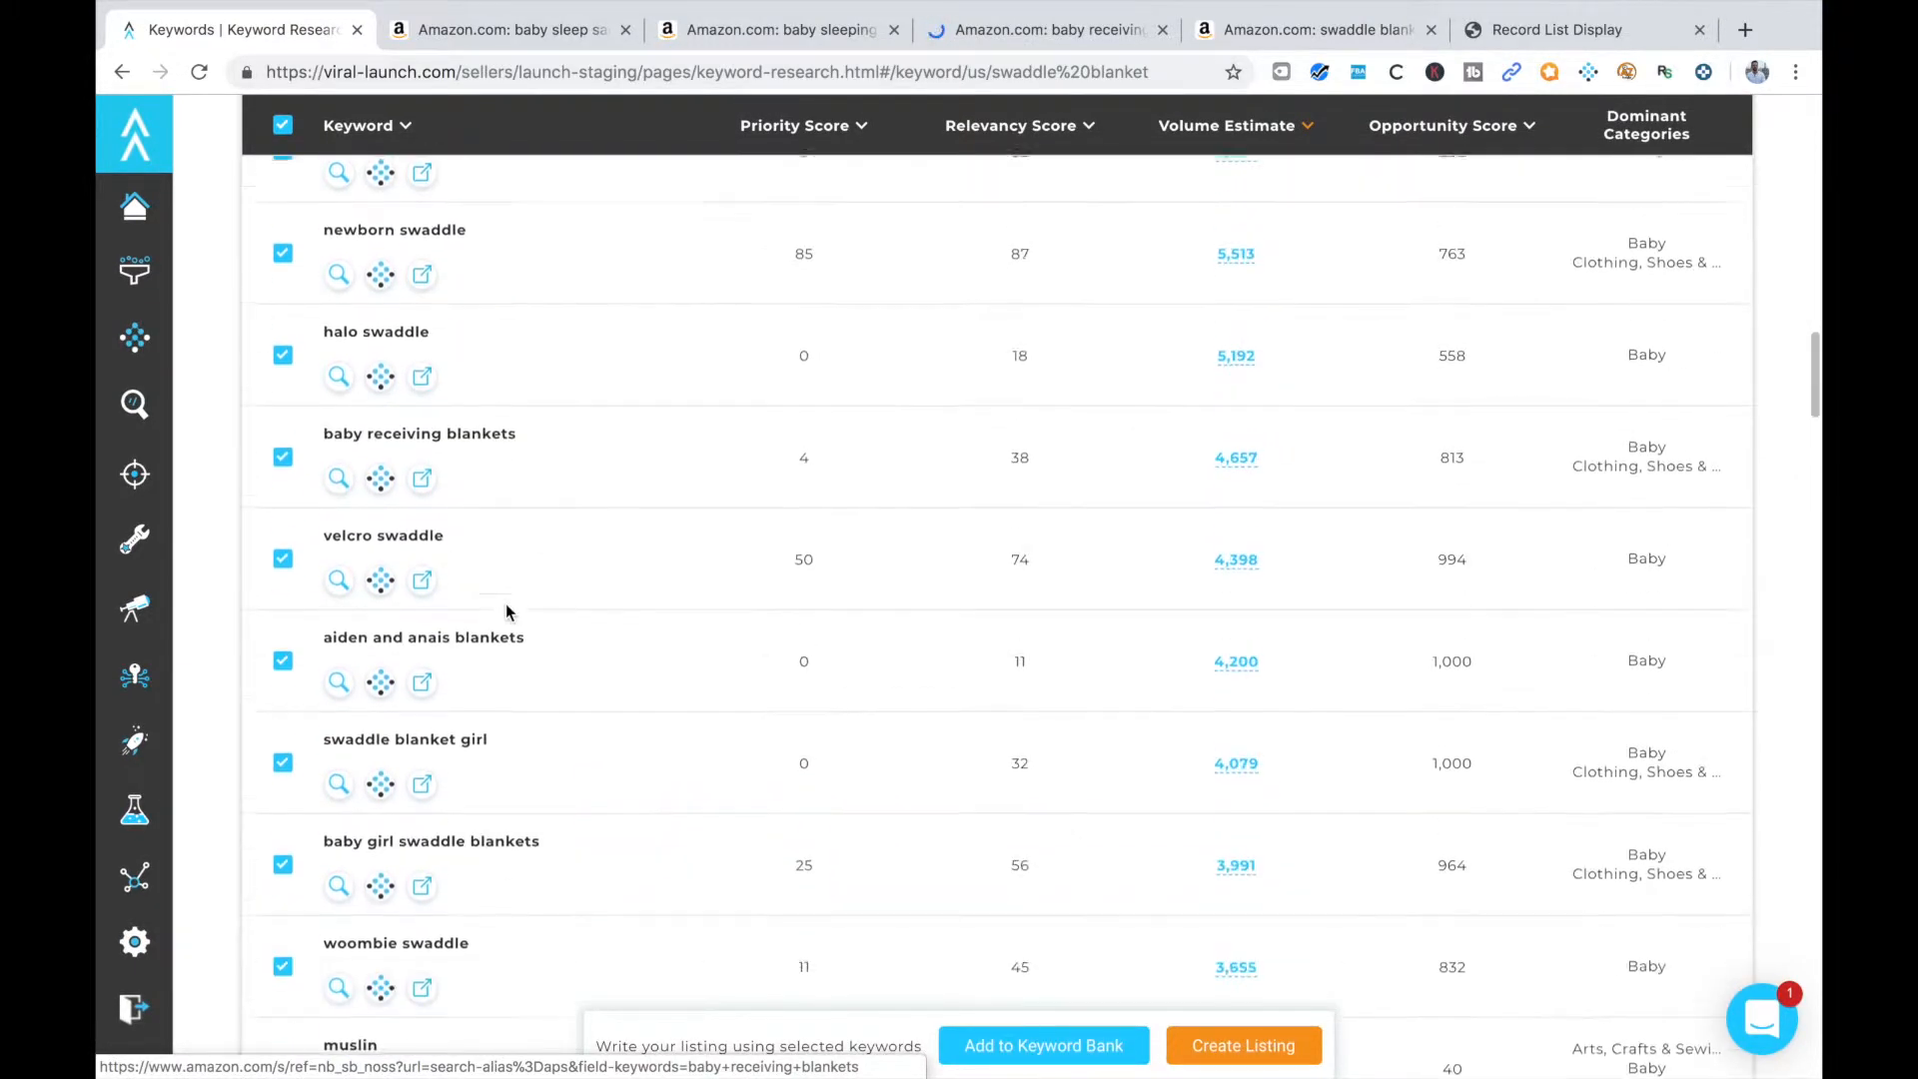
right_click(423, 794)
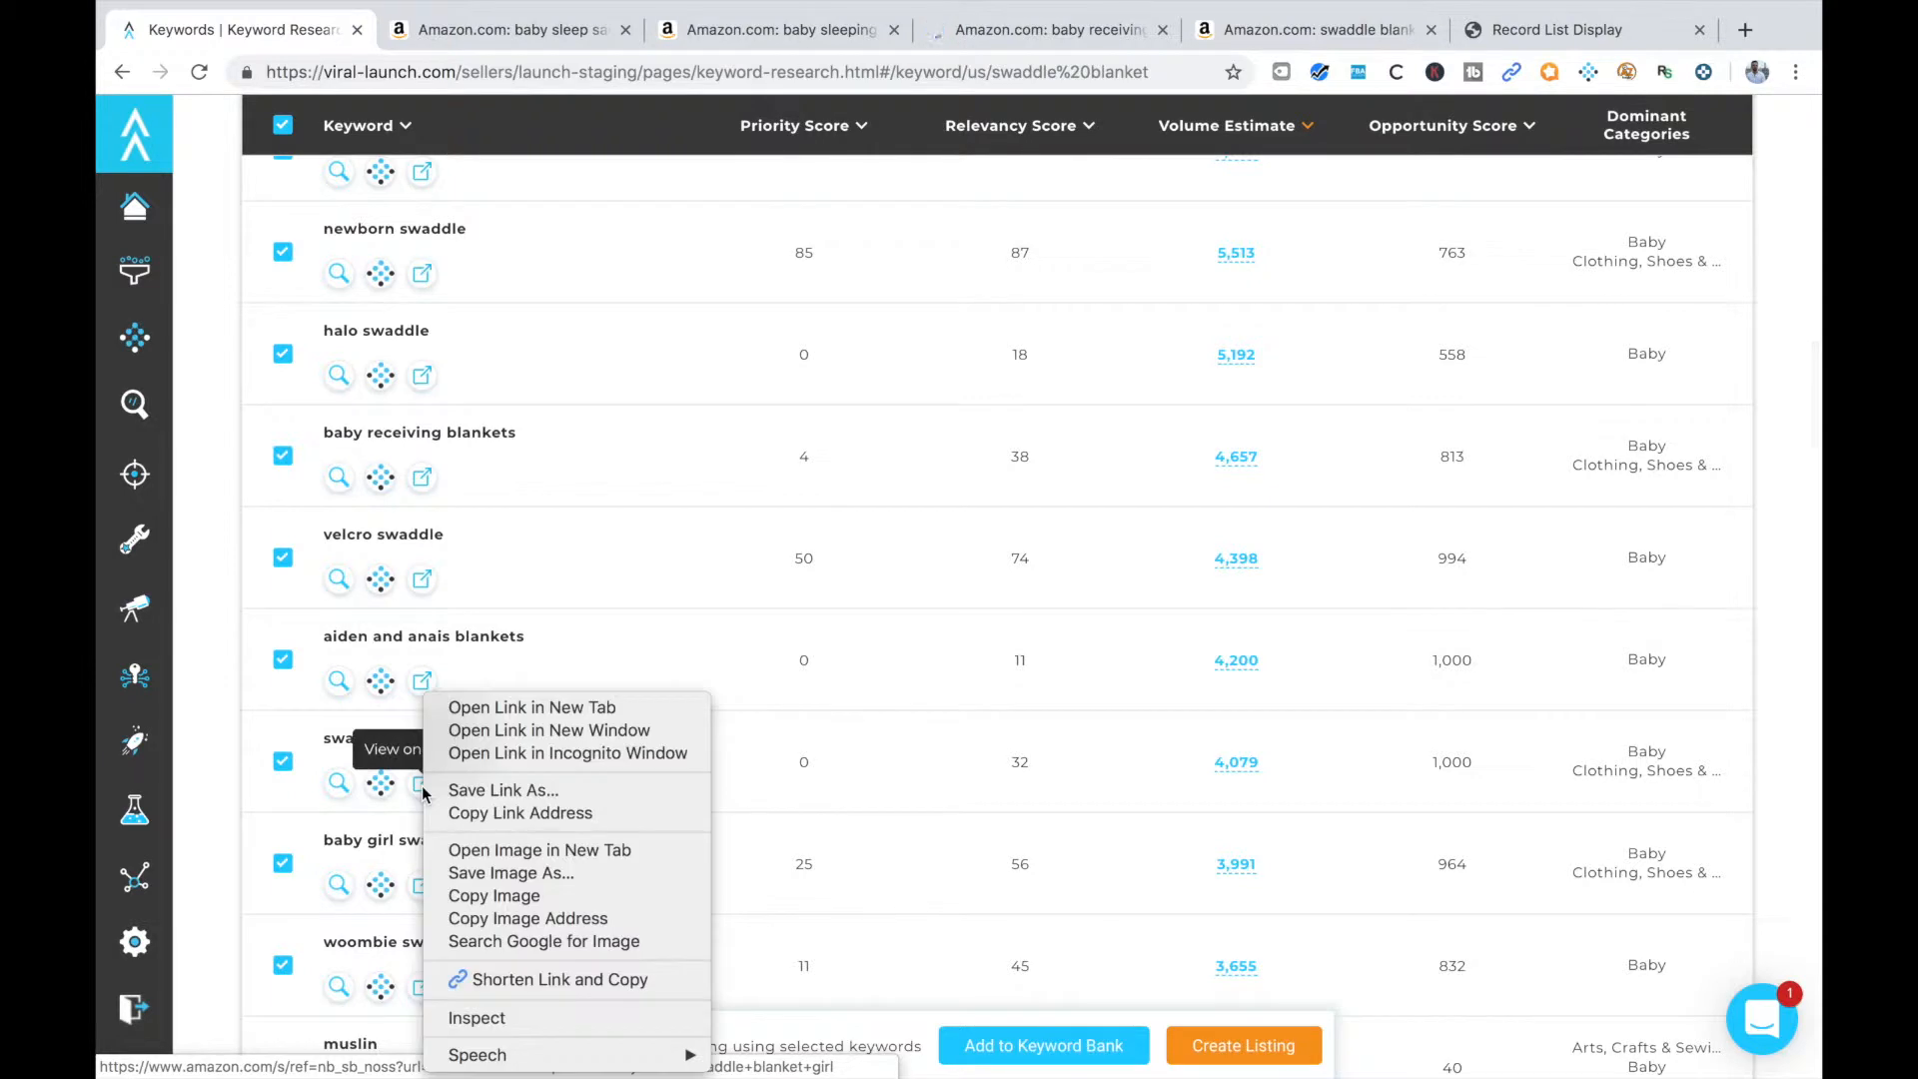
left_click(515, 707)
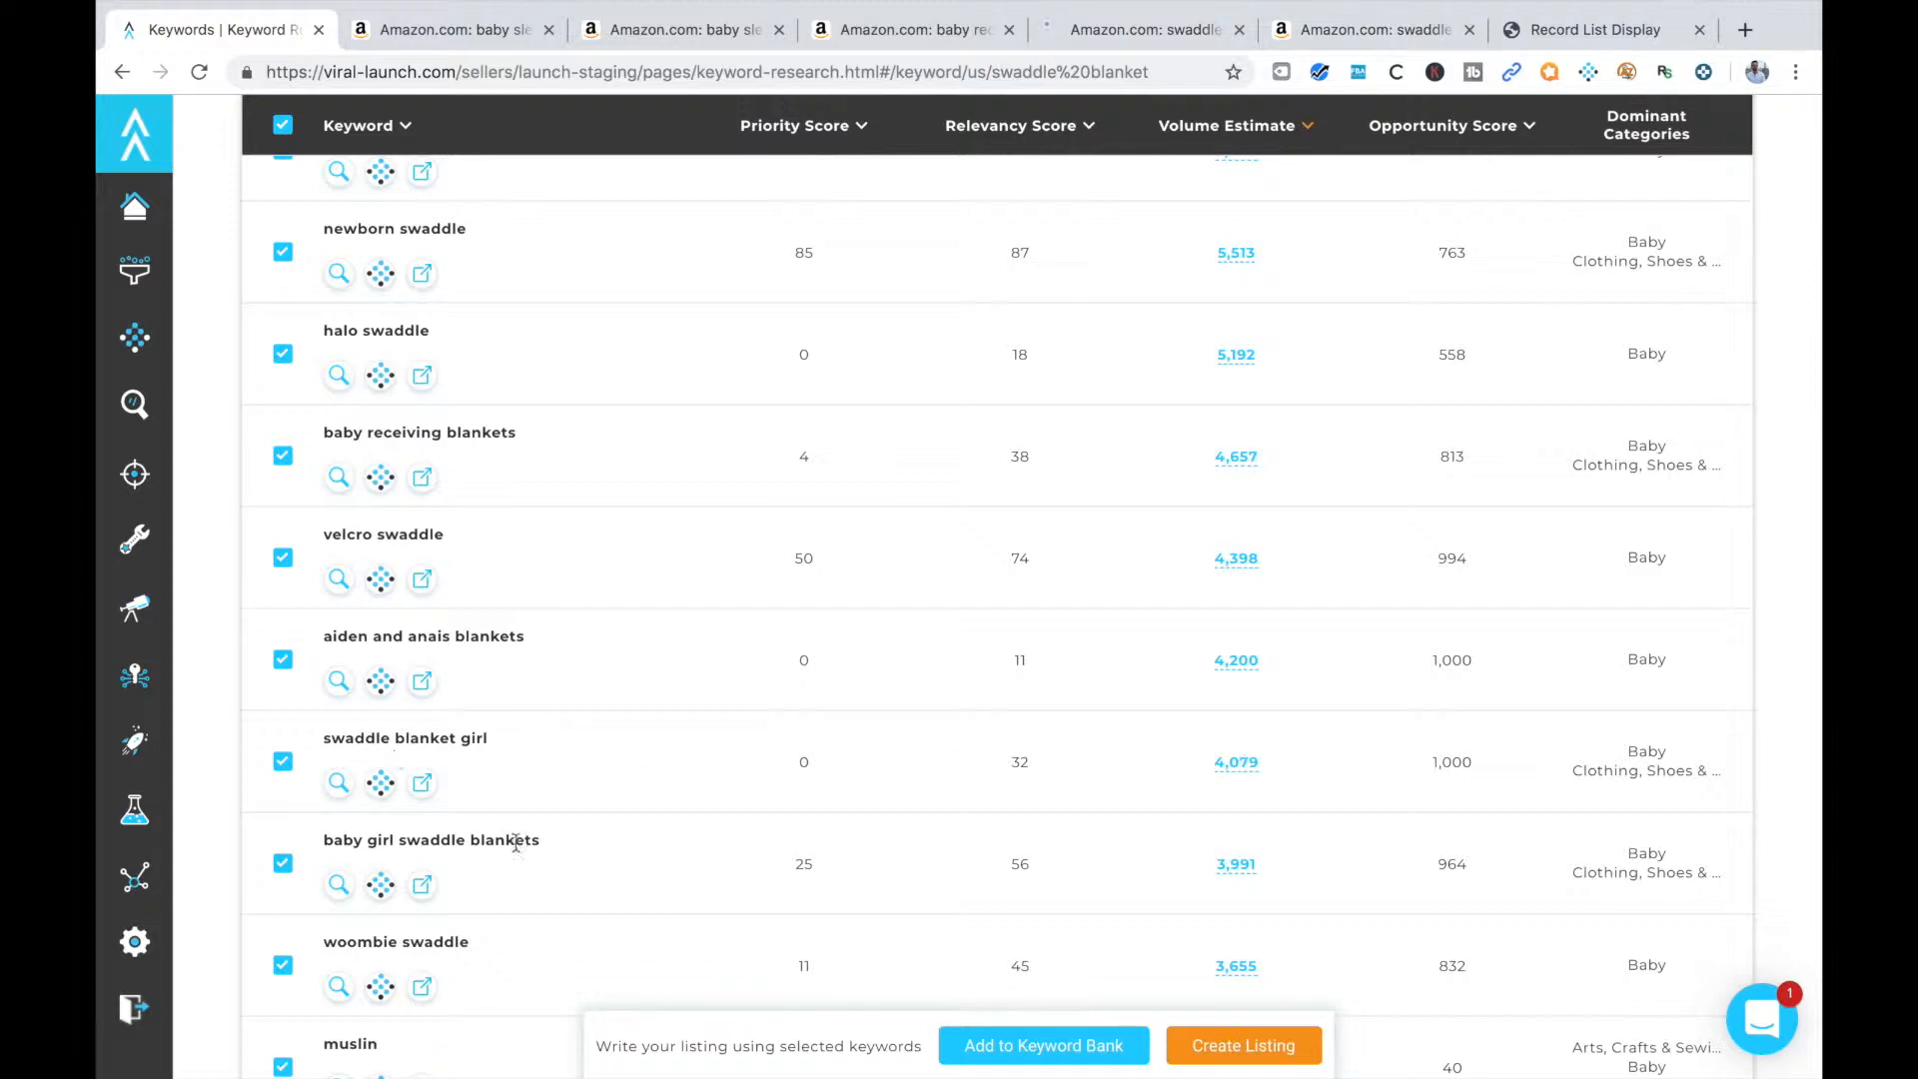
Open the Amazon results for the keyword "muslin blanket" in a new tab
scroll(517, 854, "down", 2)
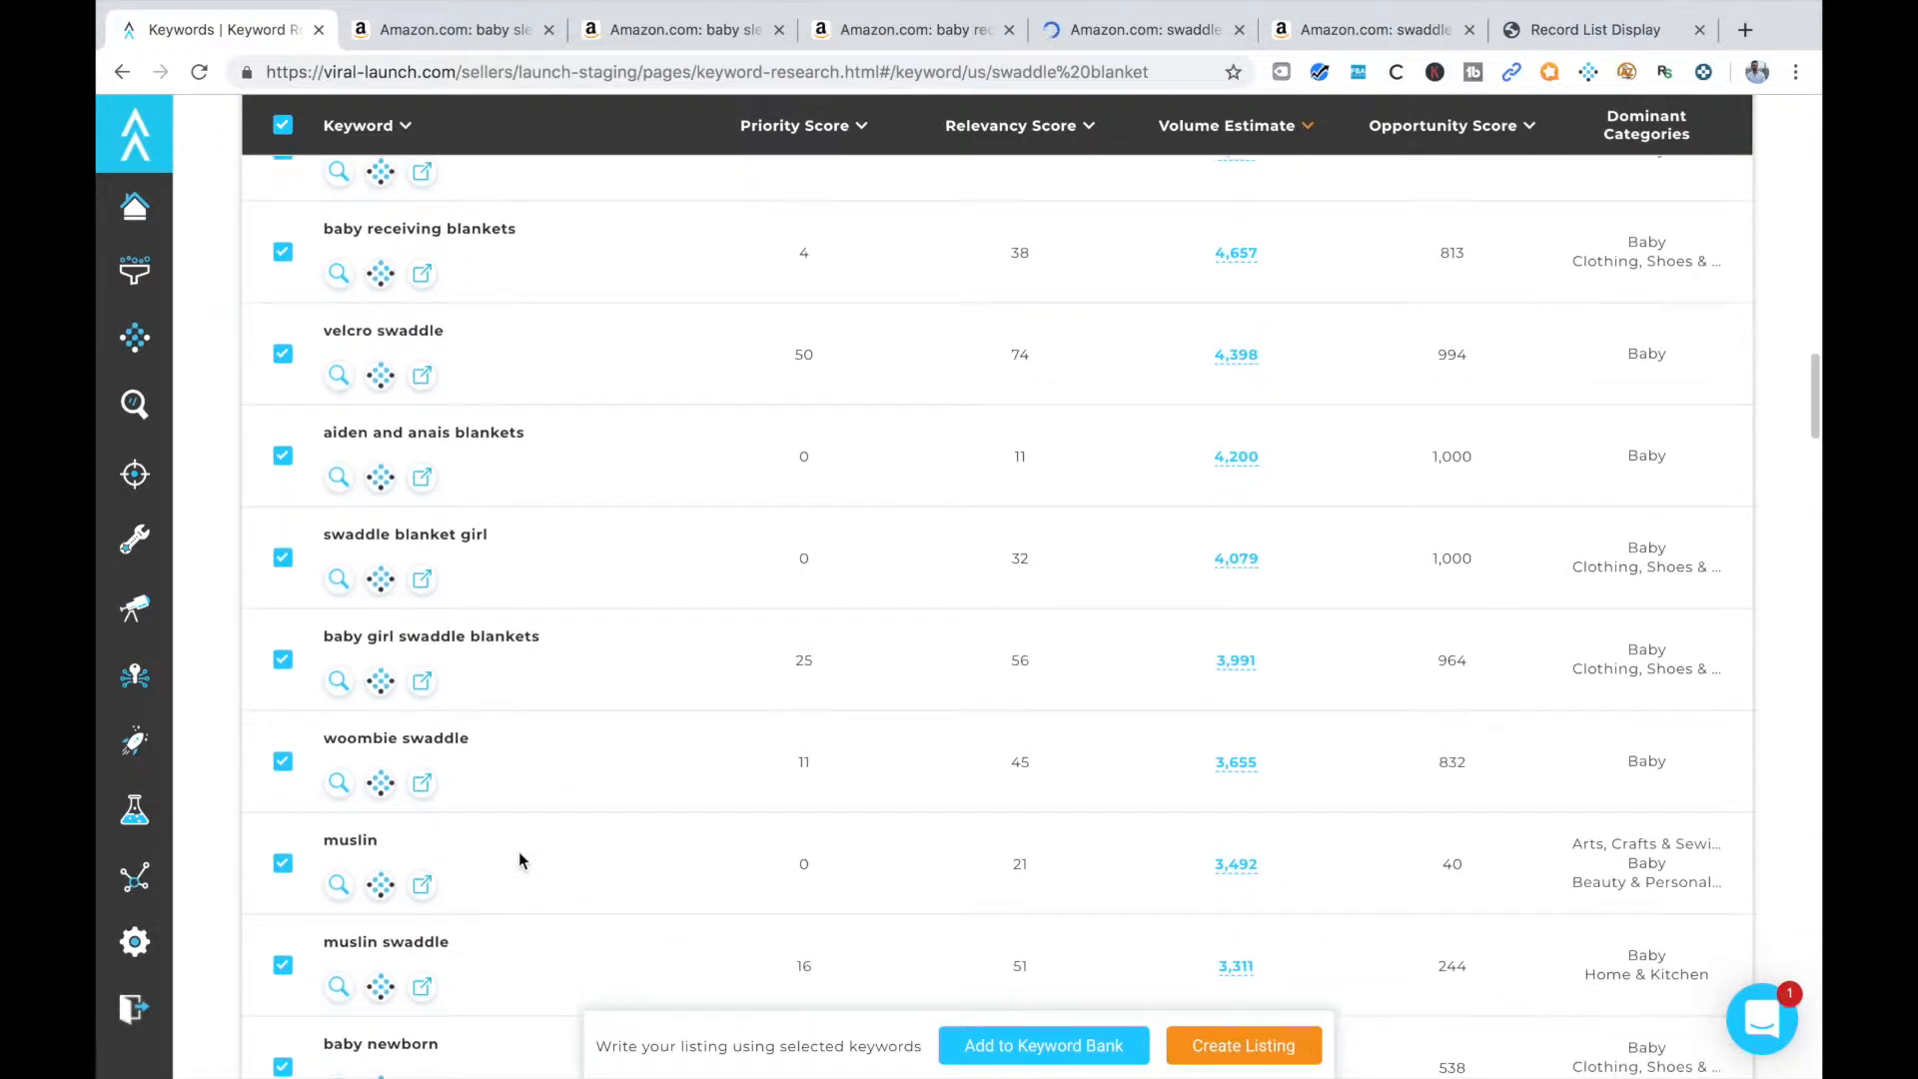
scroll(520, 859, "down", 2)
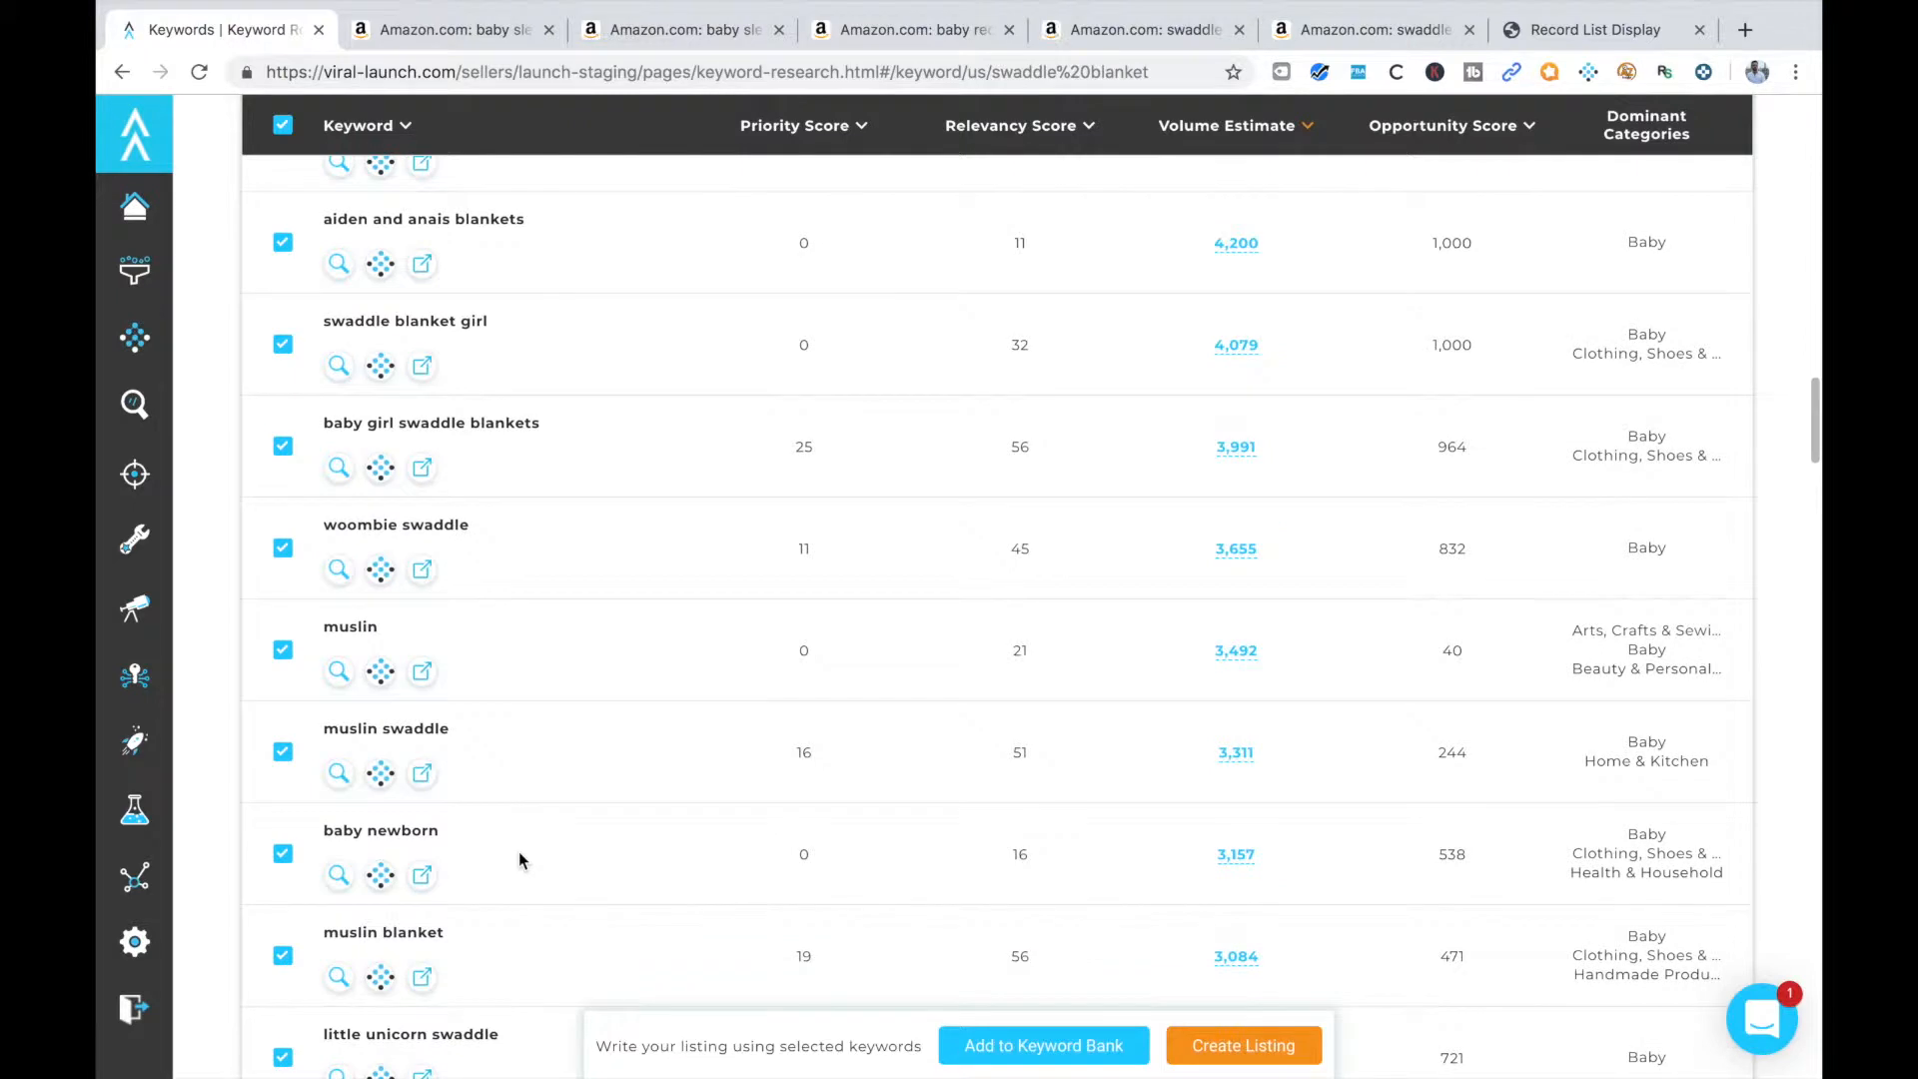
scroll(540, 869, "down", 1)
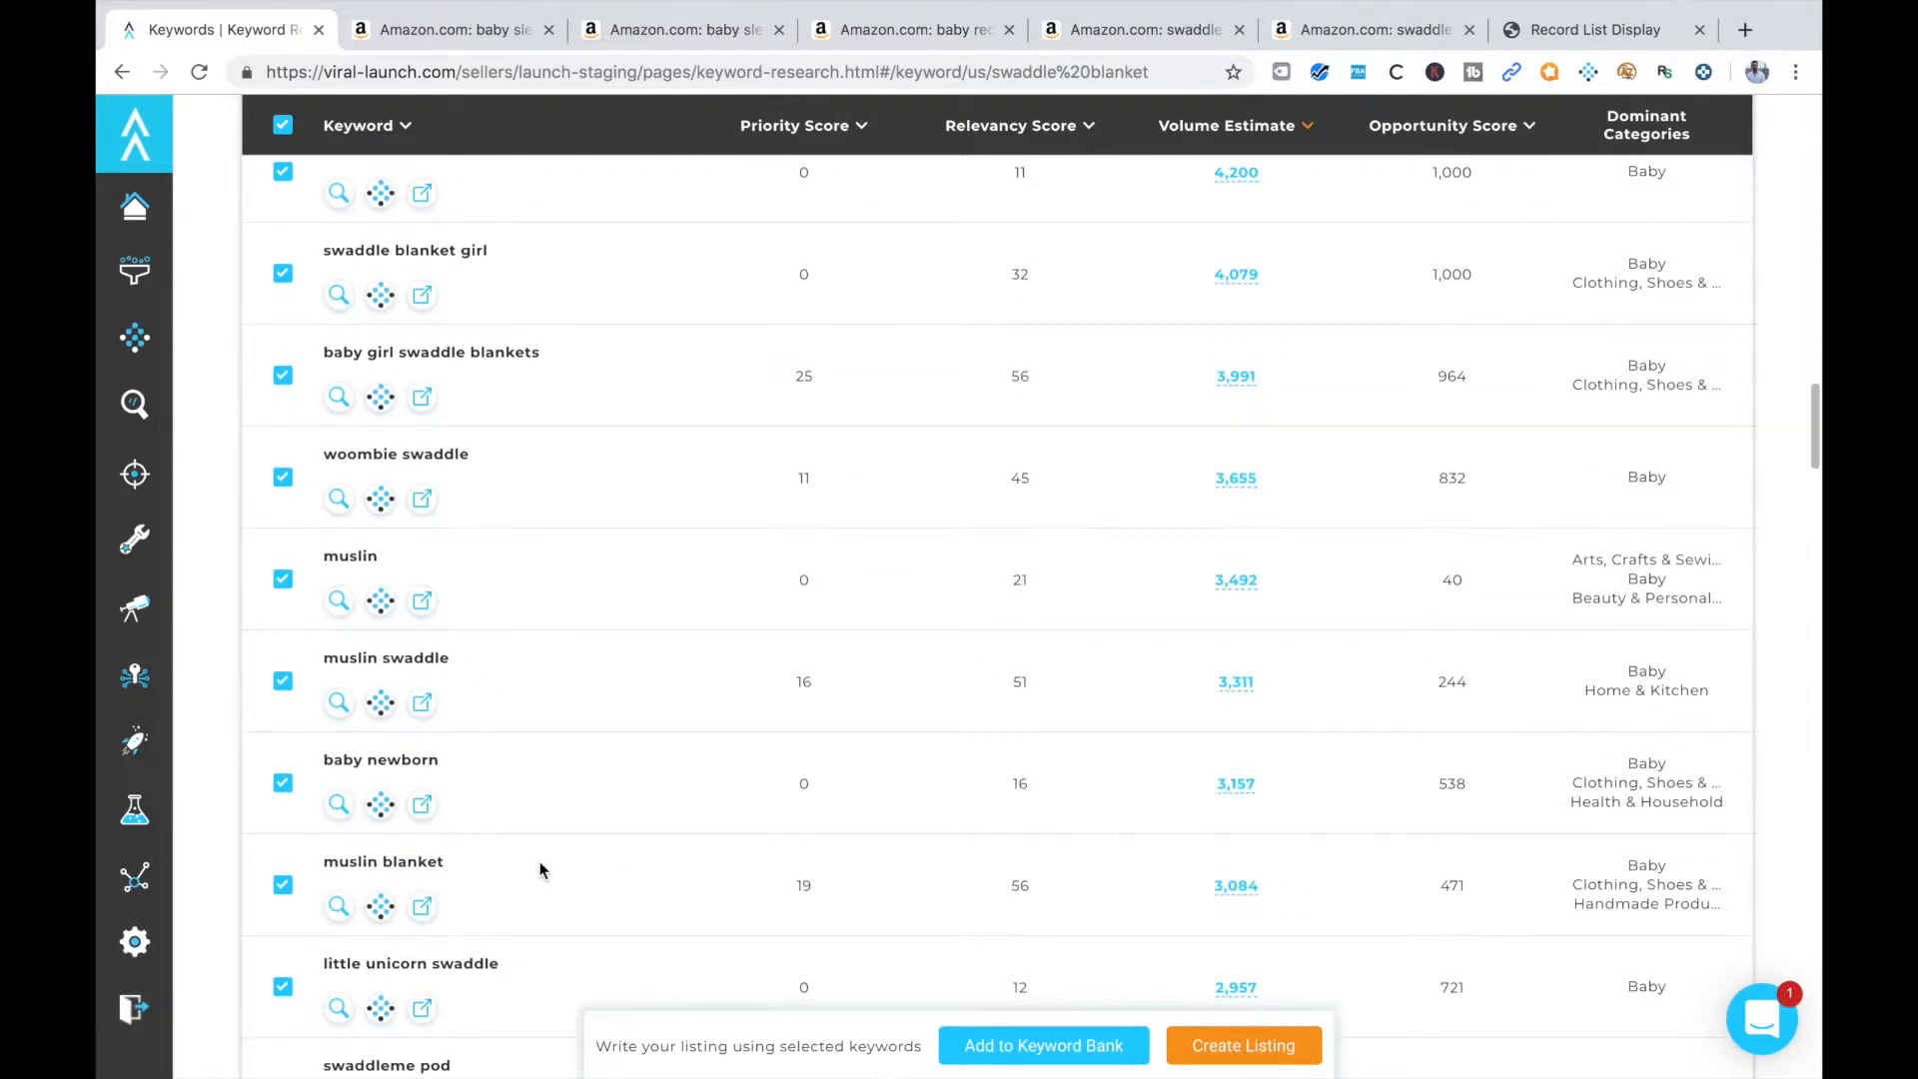
right_click(425, 892)
left_click(589, 707)
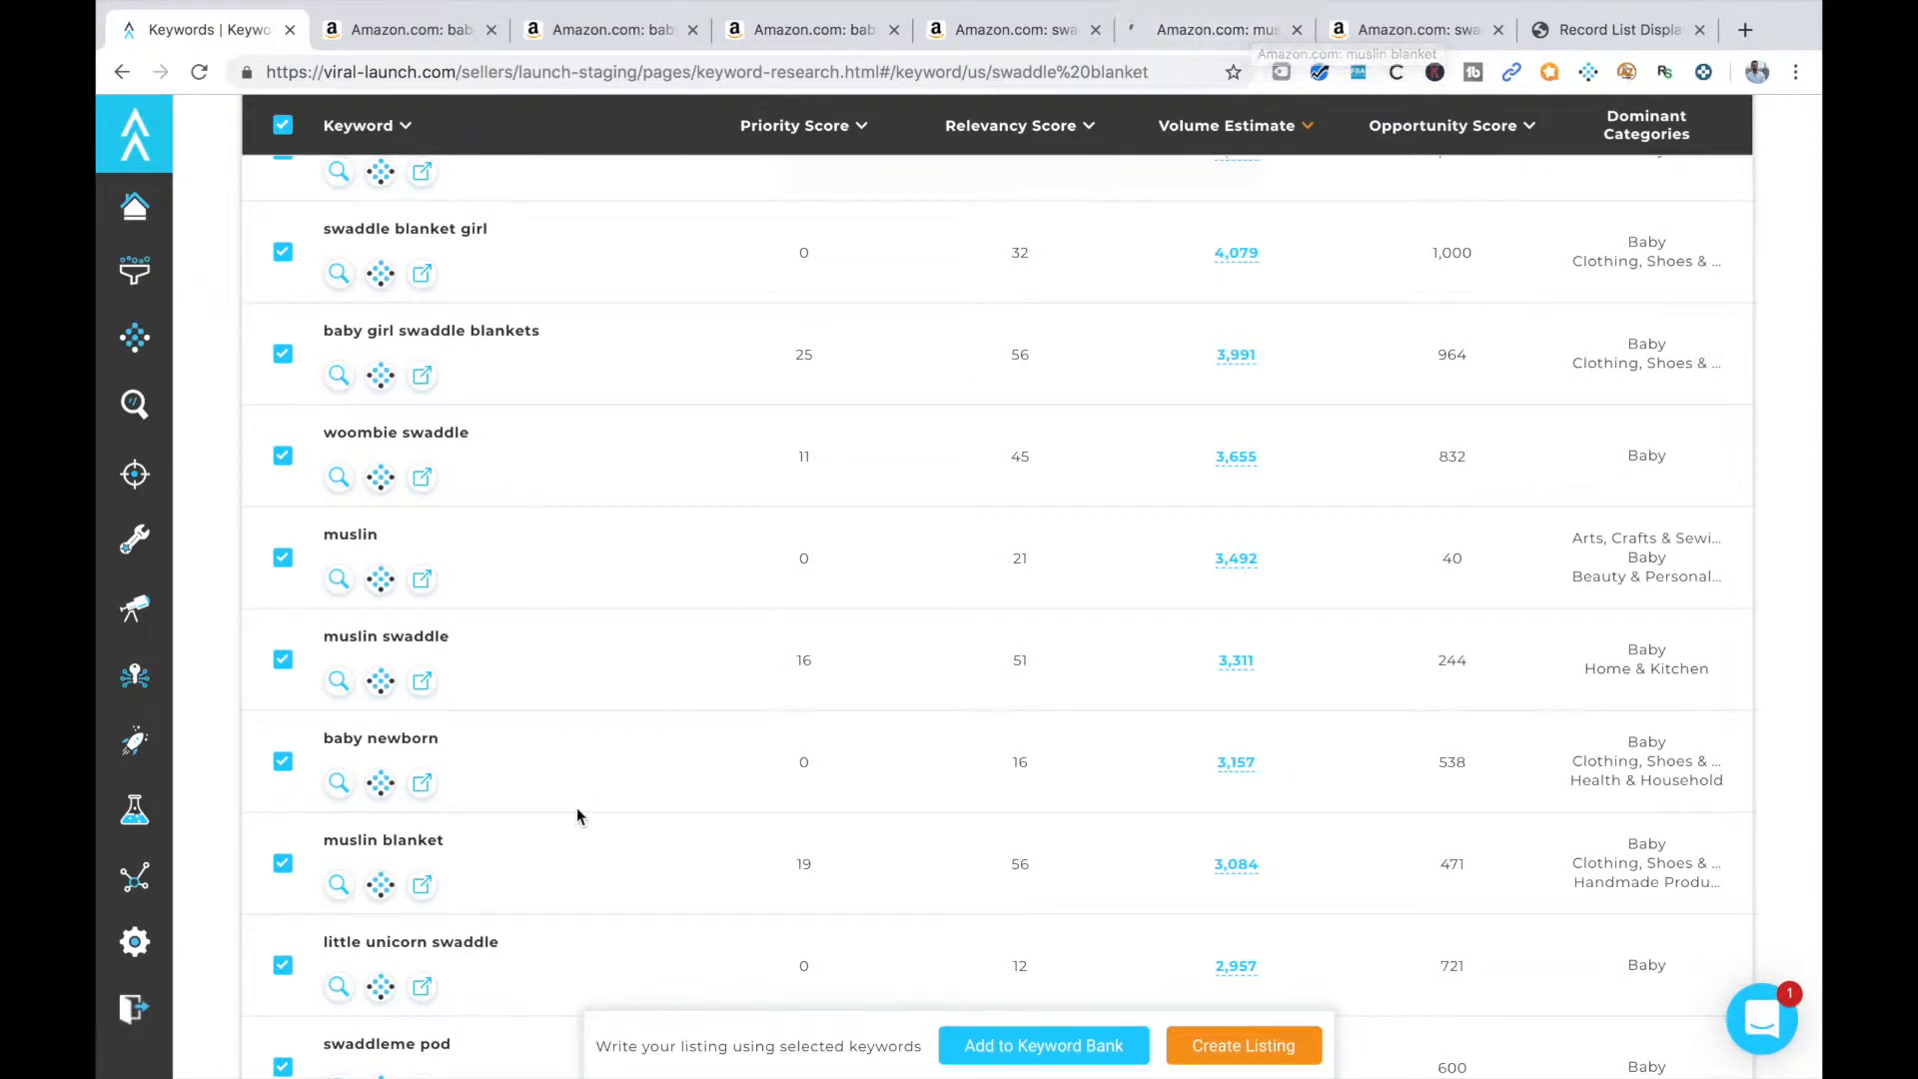
Look over more of the keyword list, then close the Amazon results tab for "baby sleep sack"
scroll(577, 807, "down", 2)
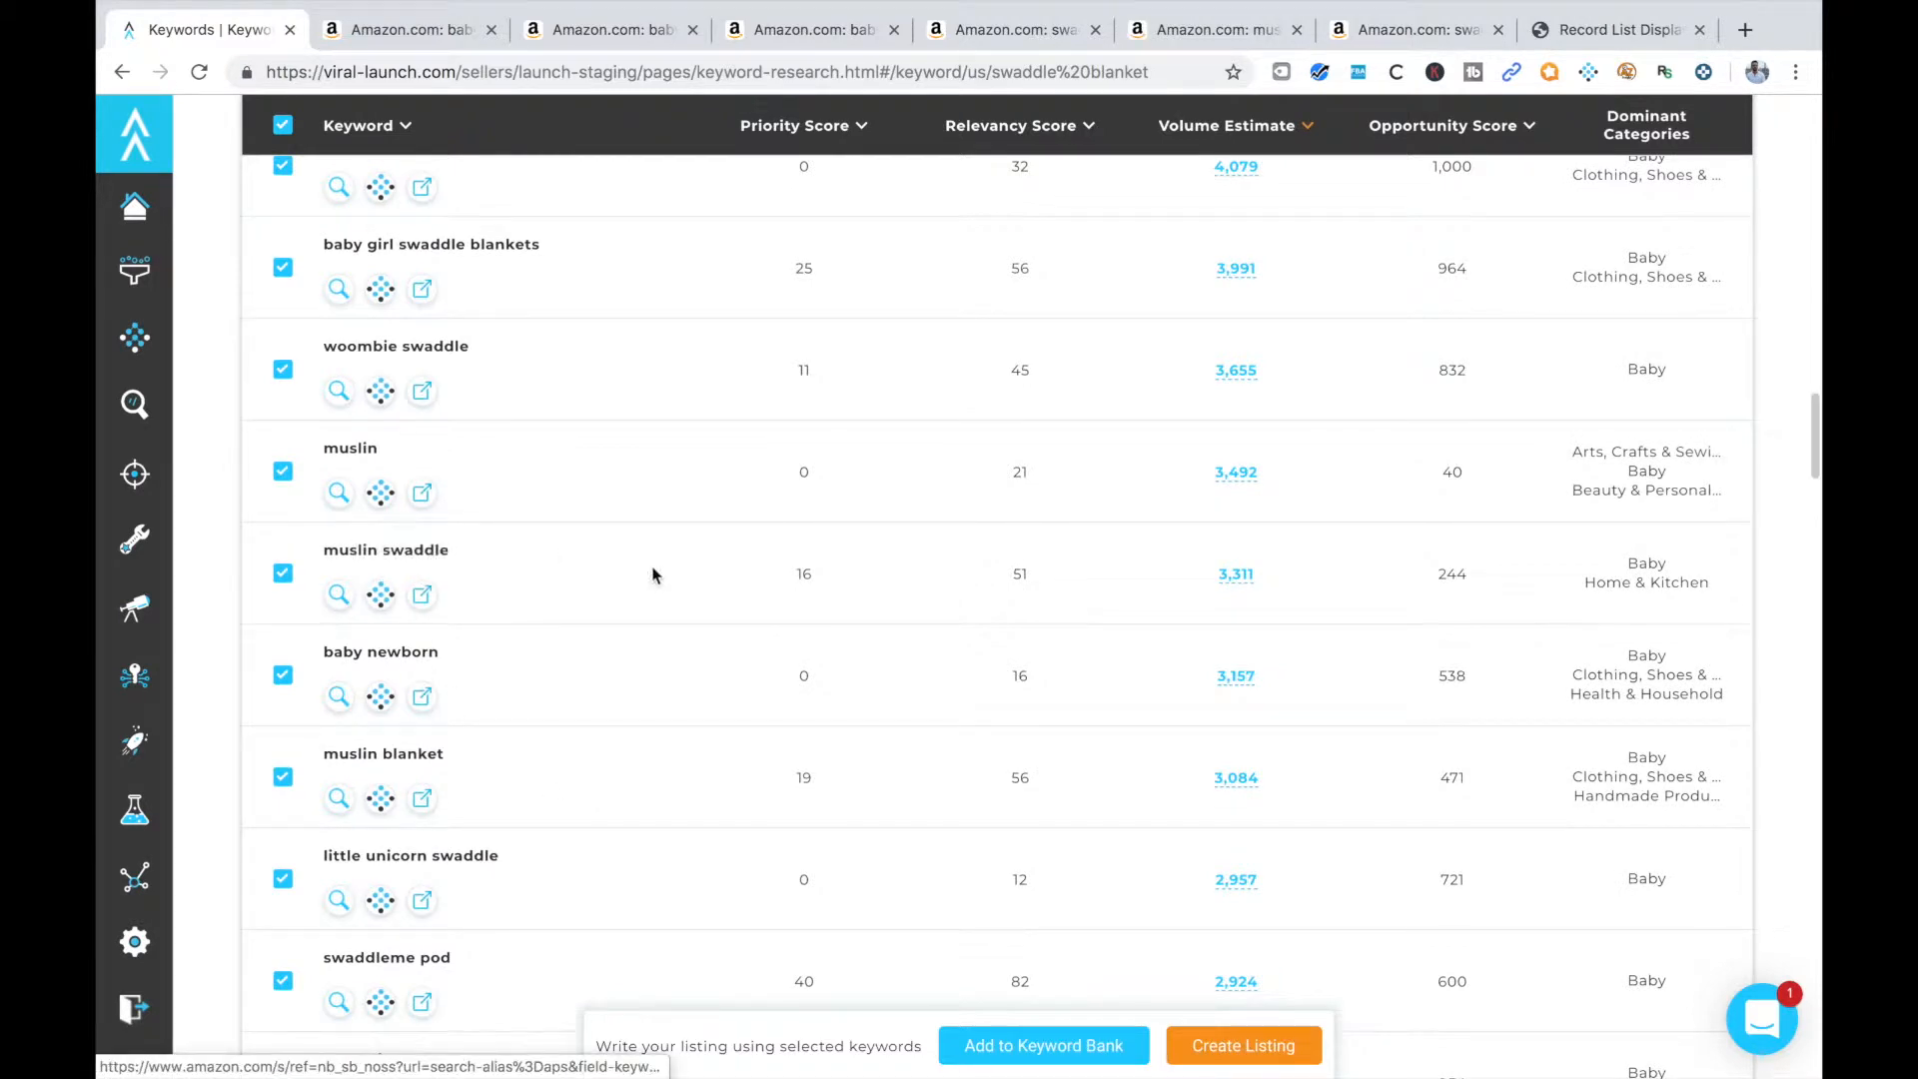
scroll(570, 873, "down", 5)
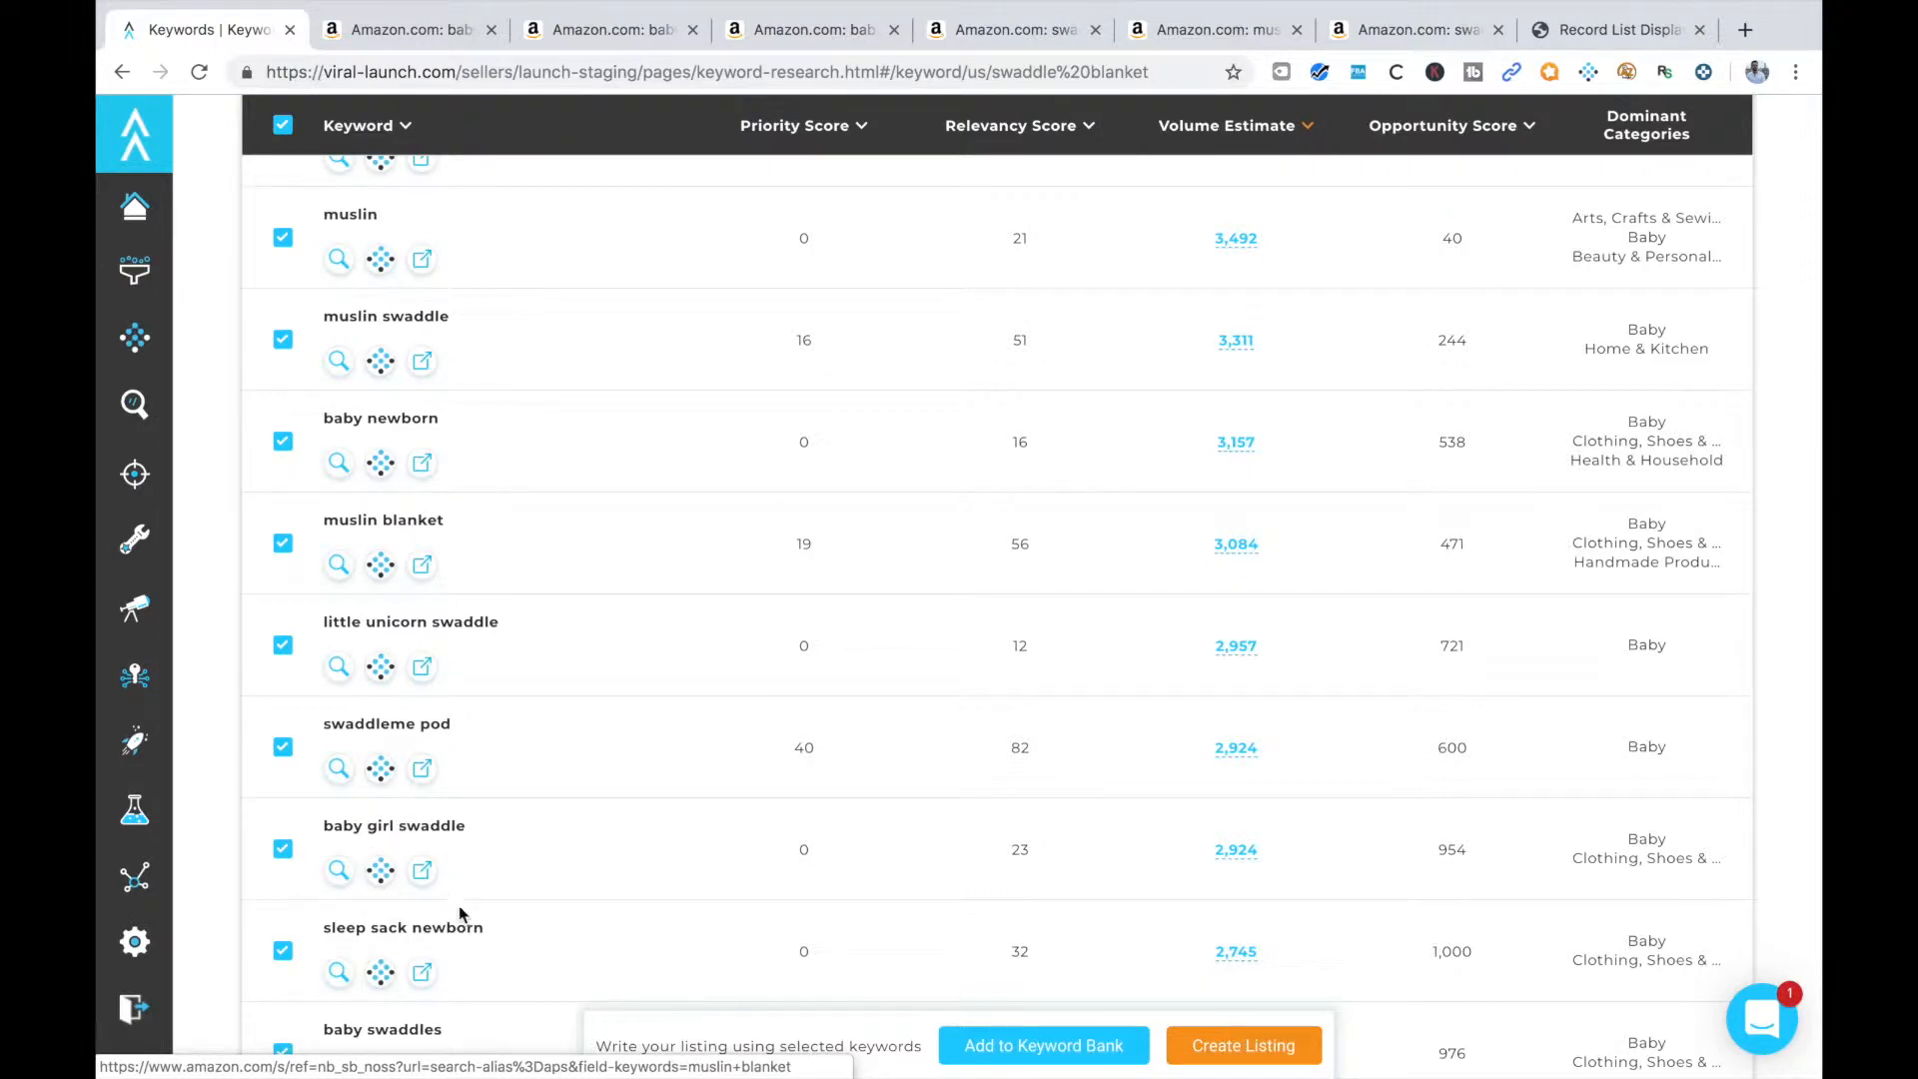
scroll(573, 929, "up", 2)
scroll(572, 934, "down", 3)
scroll(572, 934, "up", 6)
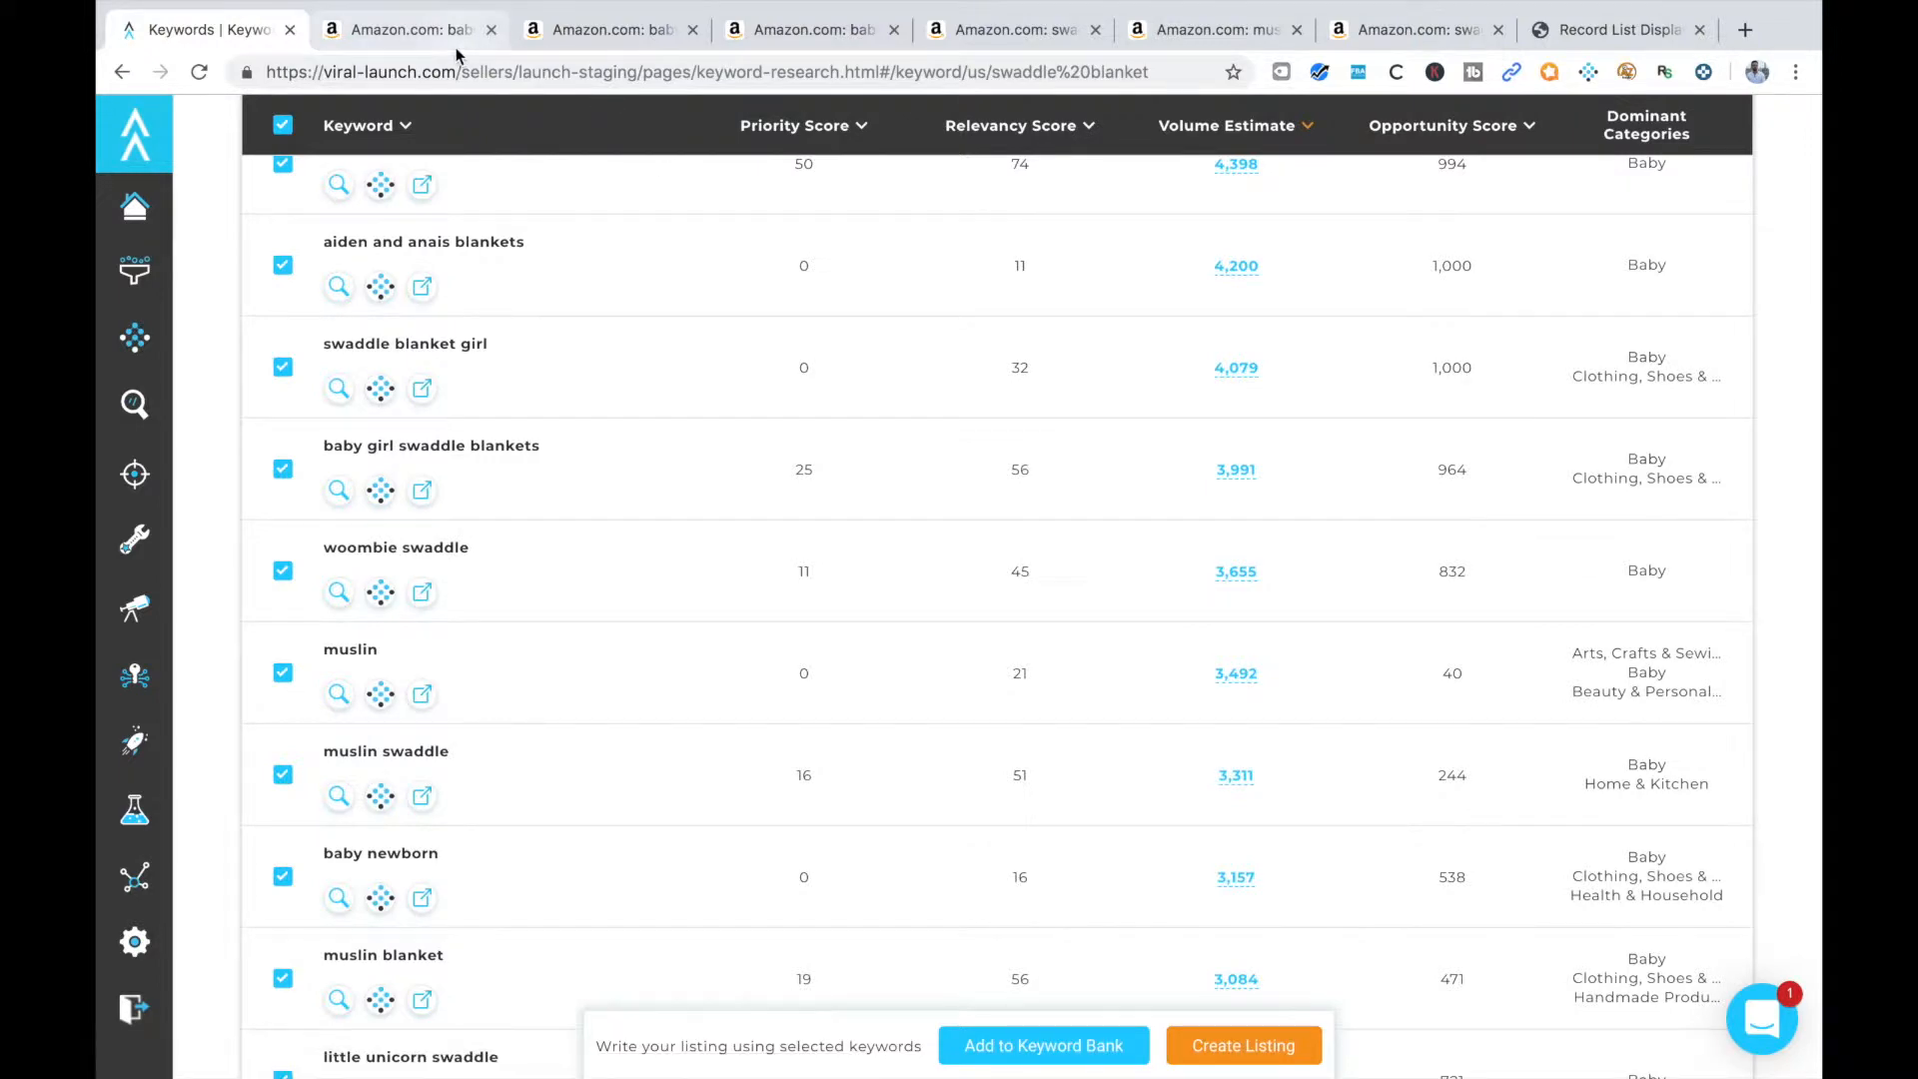
left_click(409, 30)
scroll(494, 40, "up", 5)
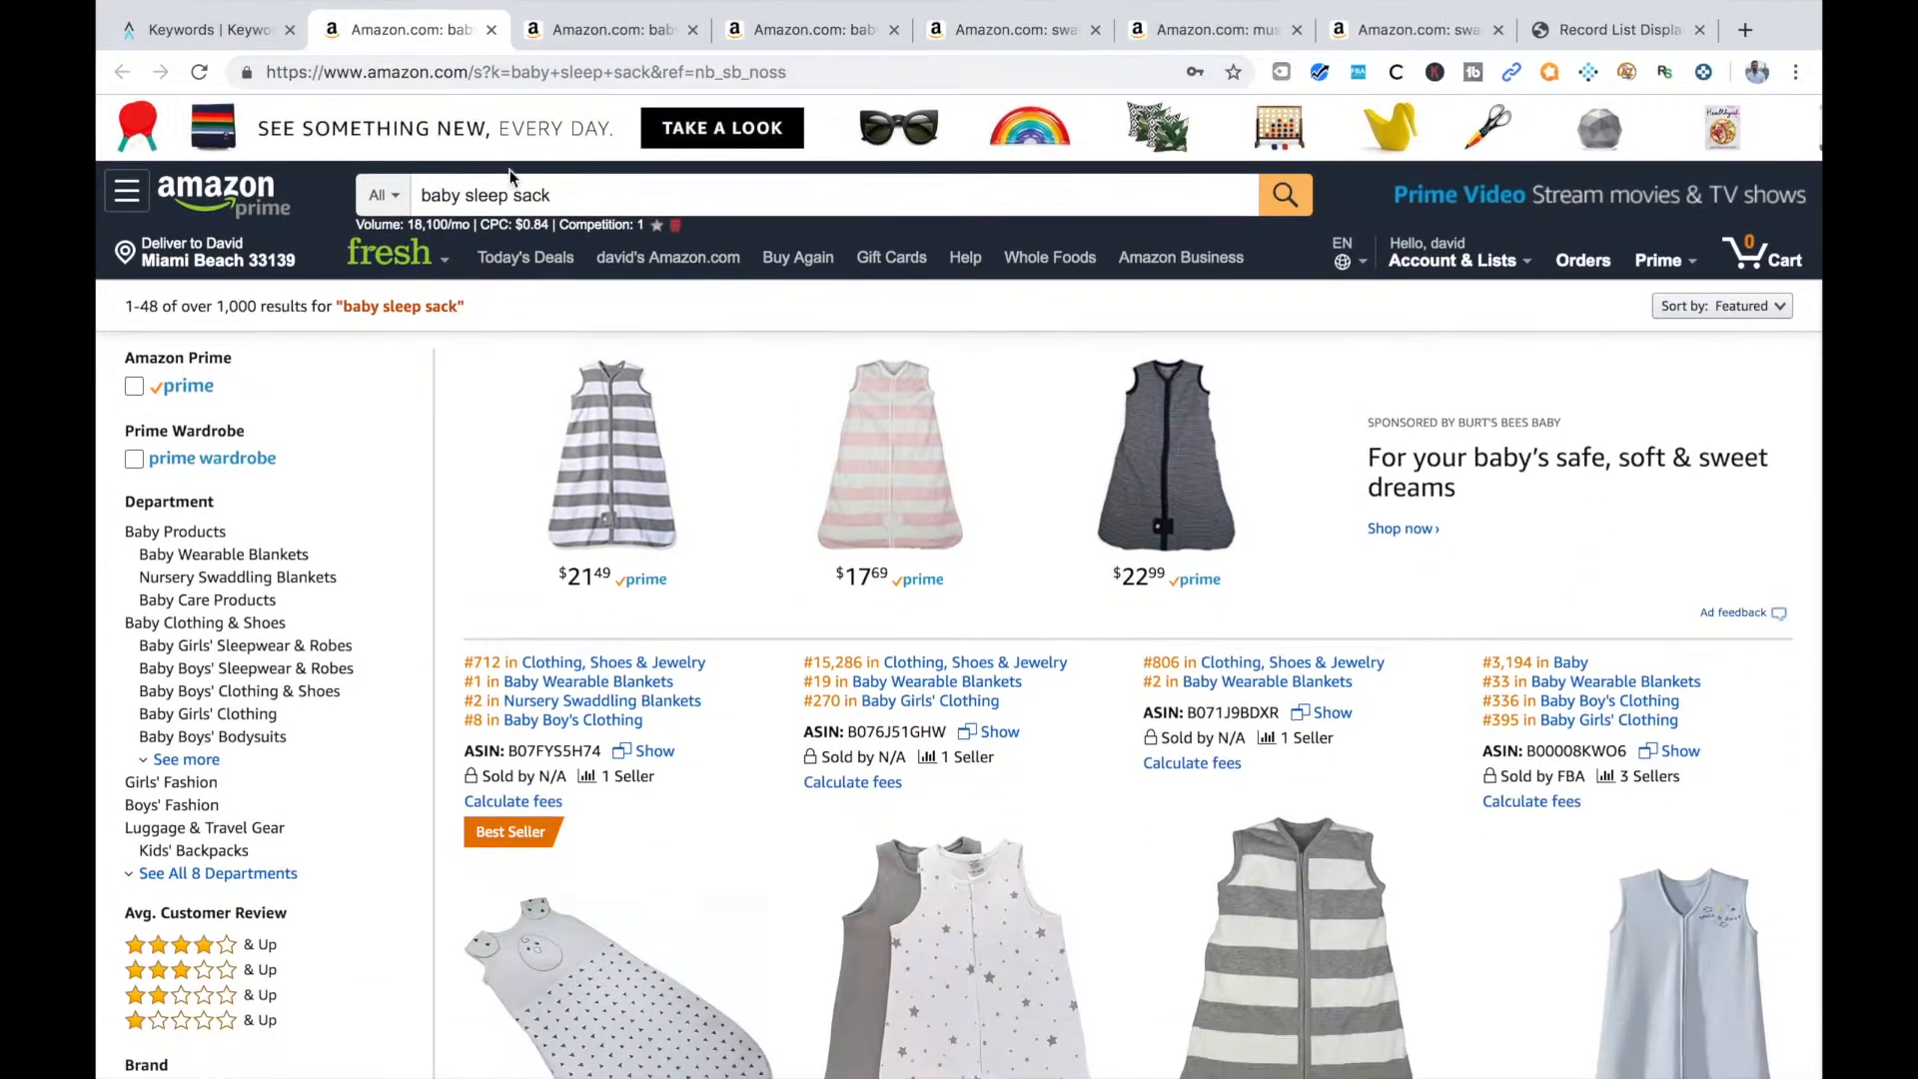
left_click(492, 31)
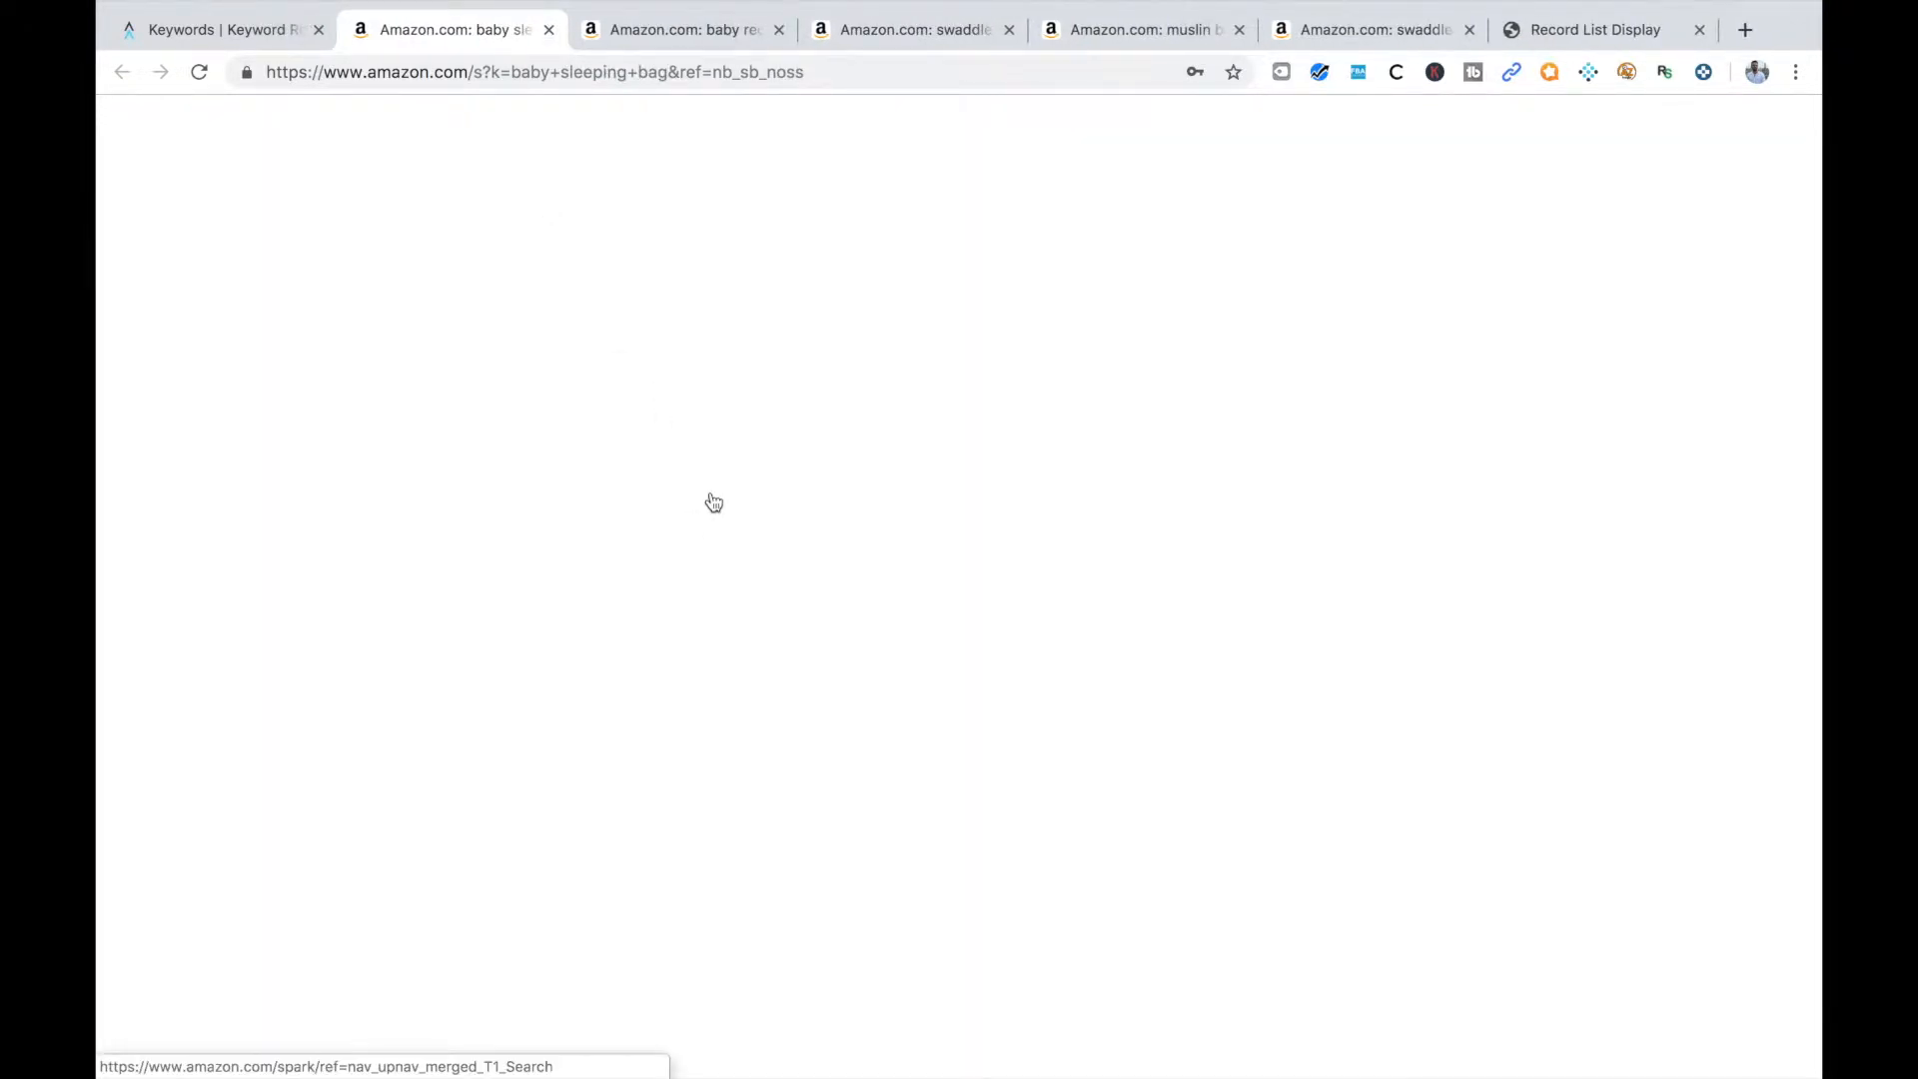
Examine the Amazon results for "baby sleeping bag" to judge whether the listed products are relevant to a swaddle blanket
scroll(800, 642, "down", 3)
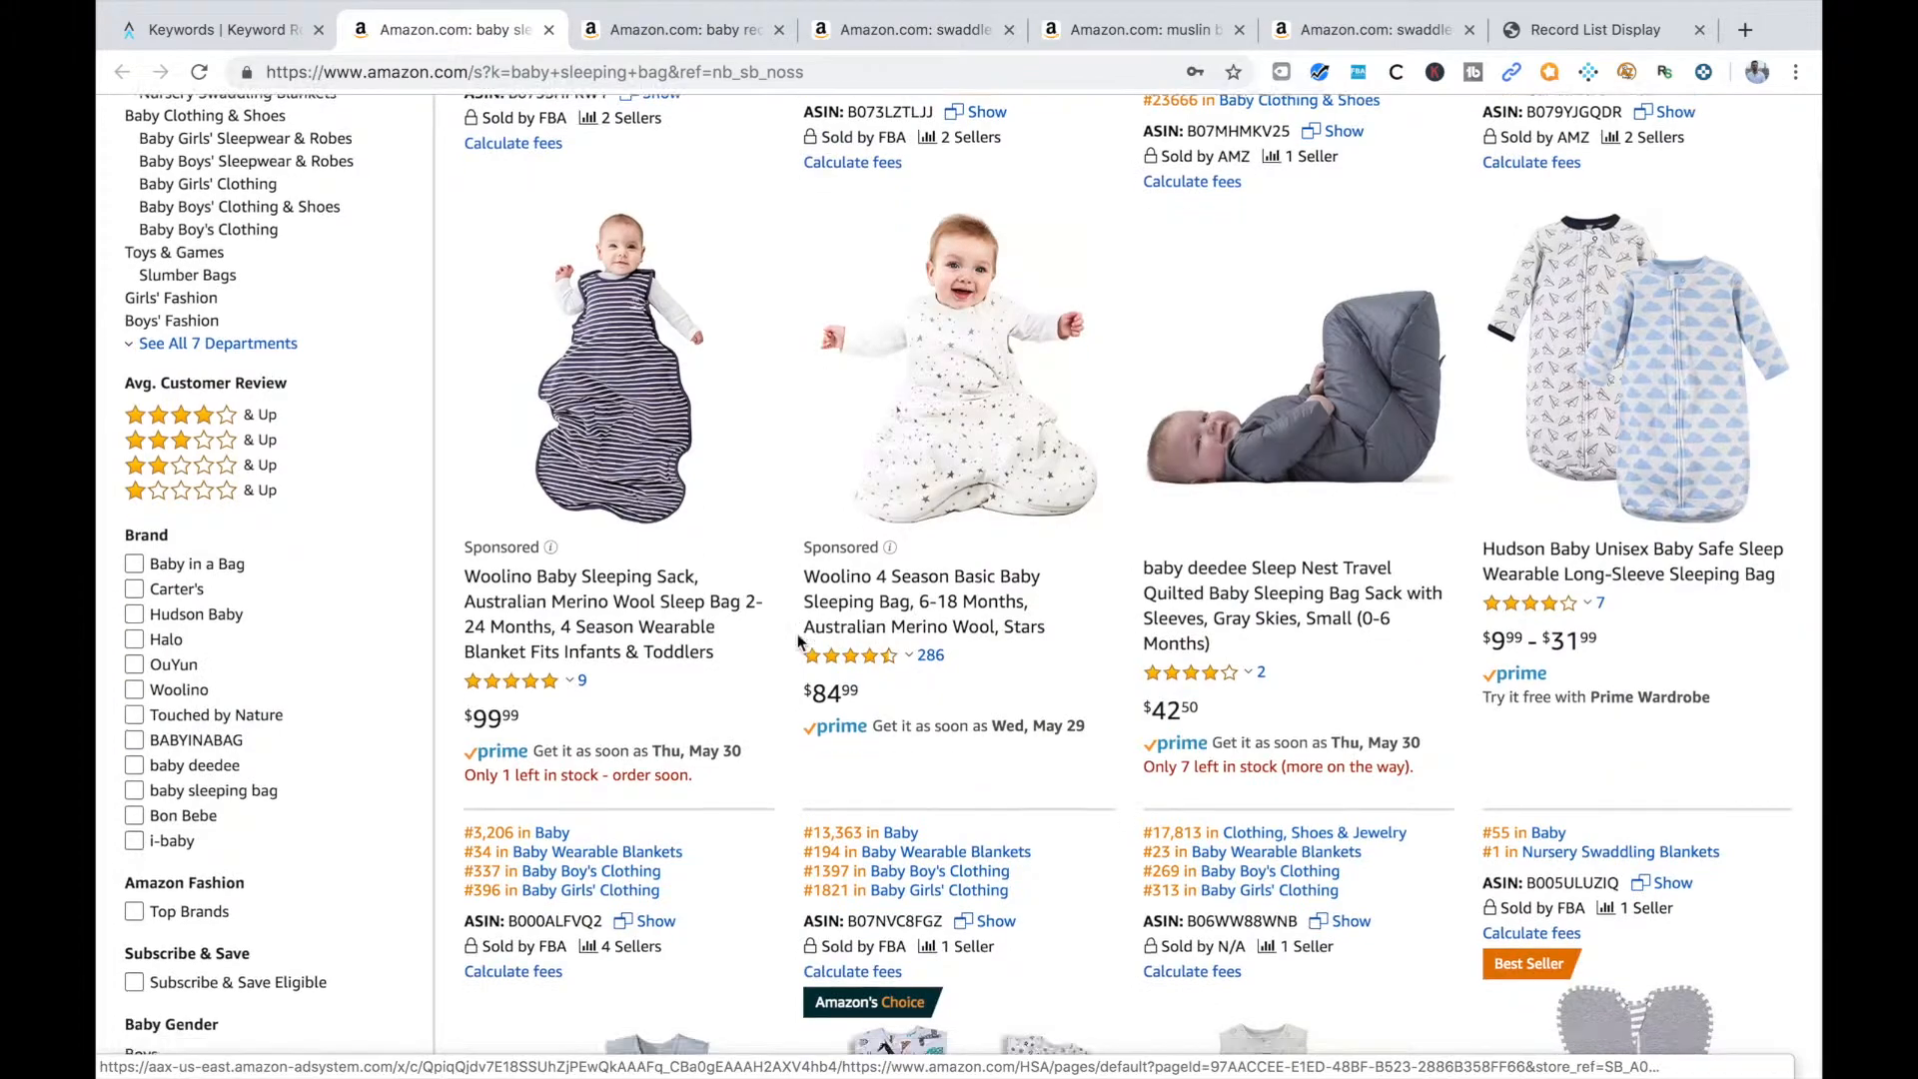
scroll(1249, 493, "down", 4)
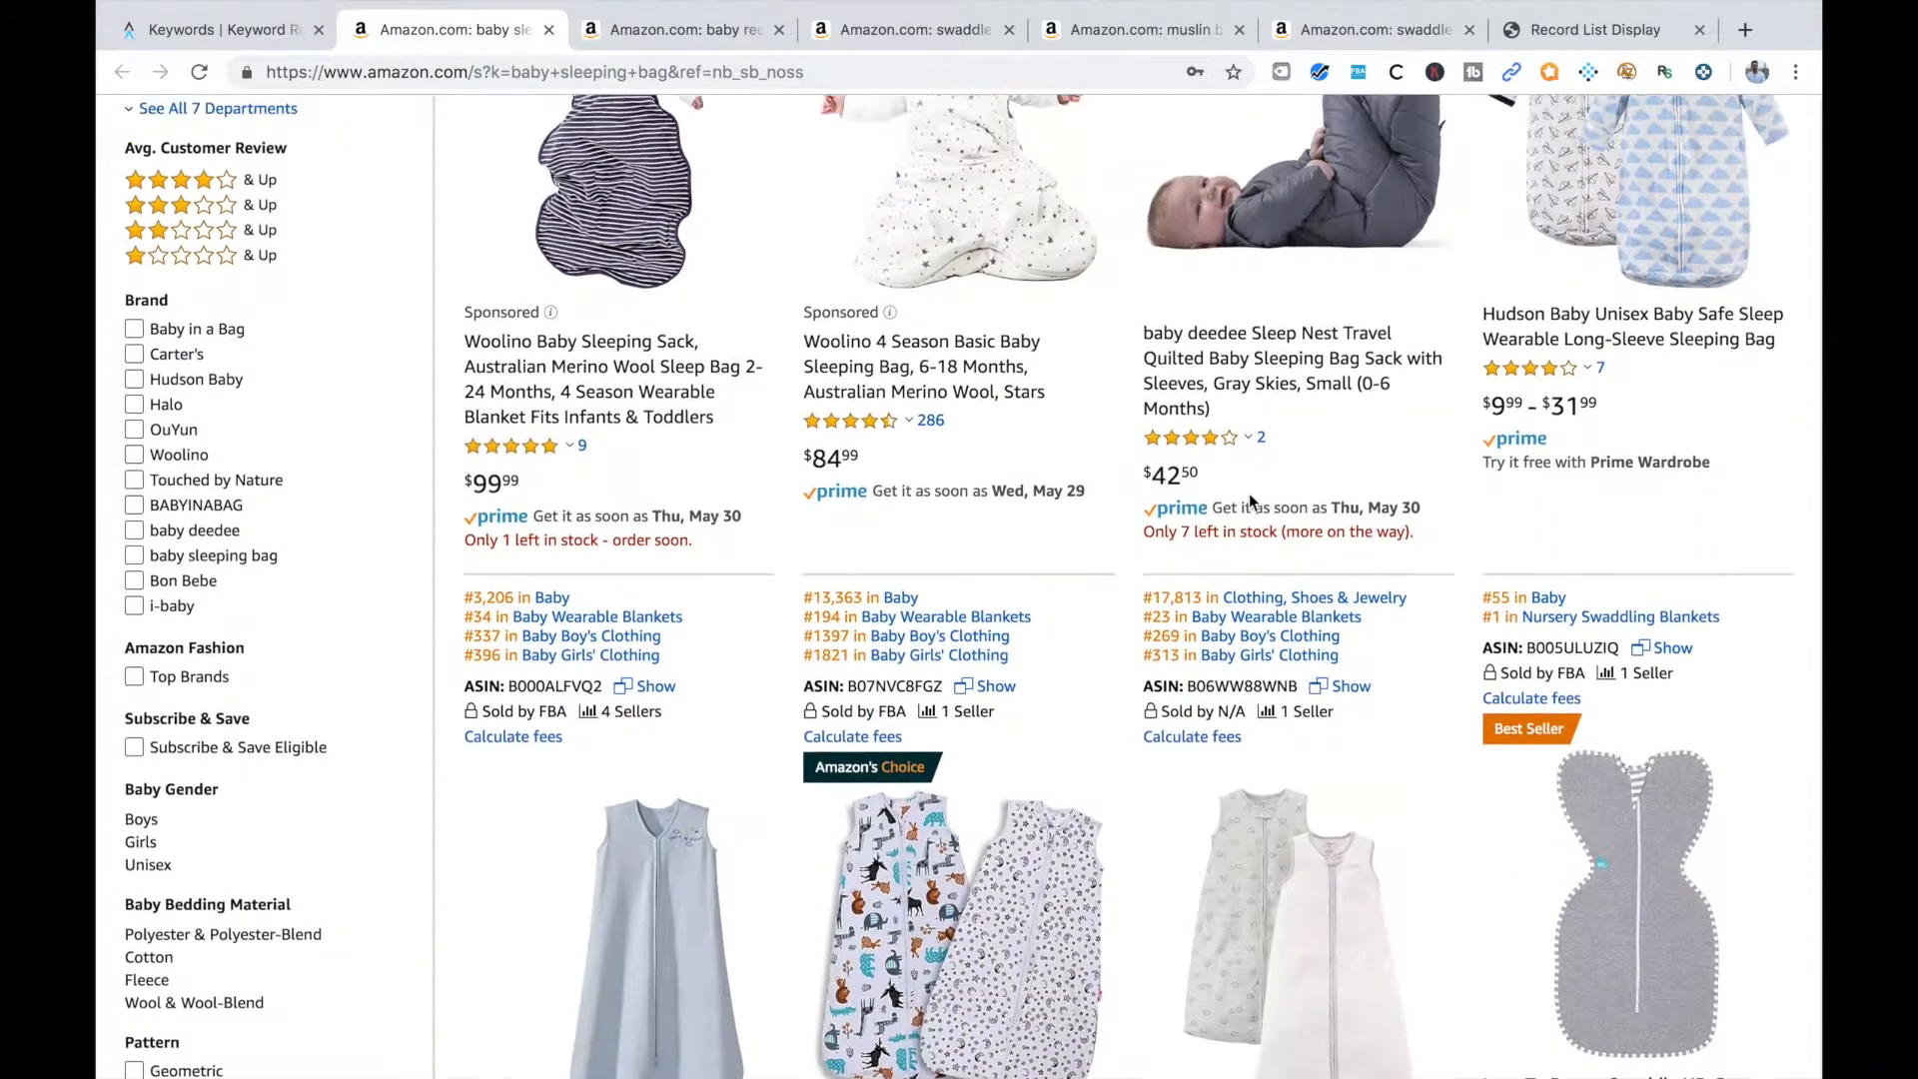
scroll(1250, 503, "up", 12)
scroll(1249, 503, "down", 11)
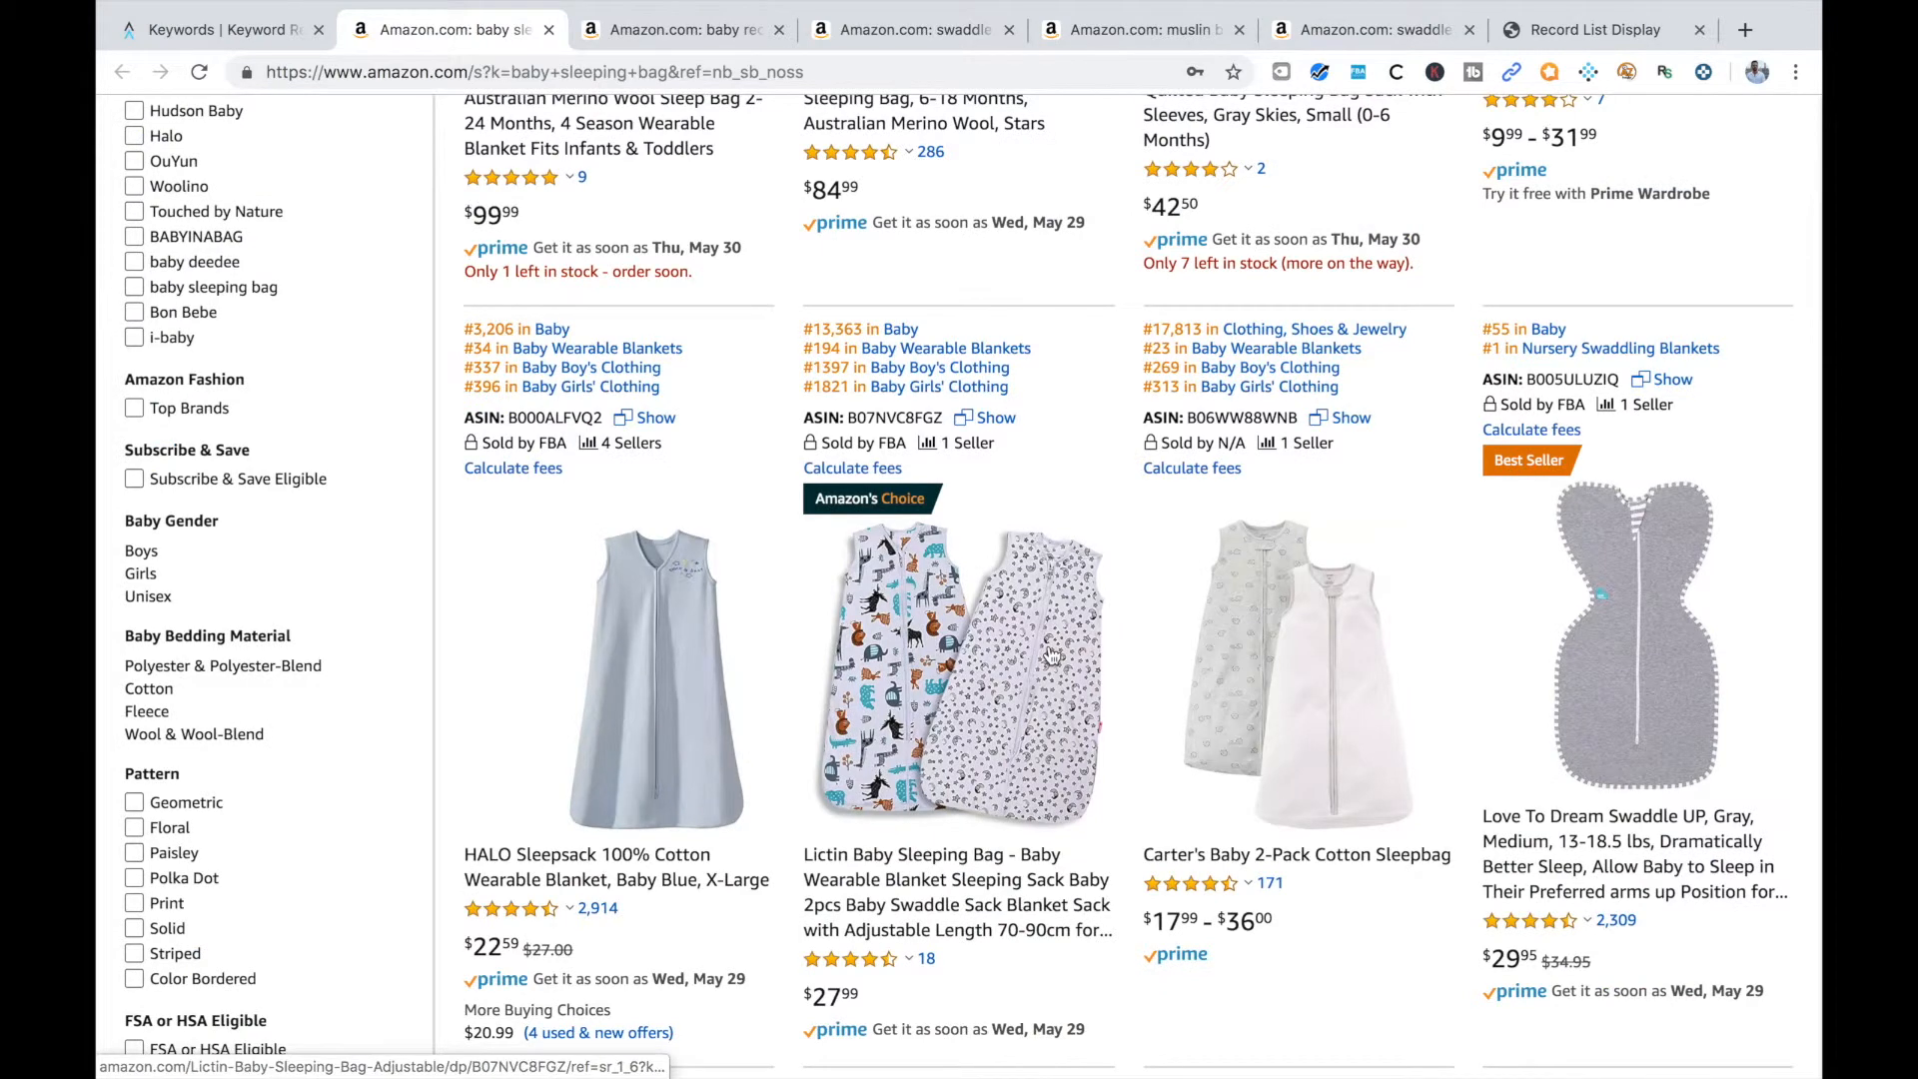
scroll(1058, 679, "down", 2)
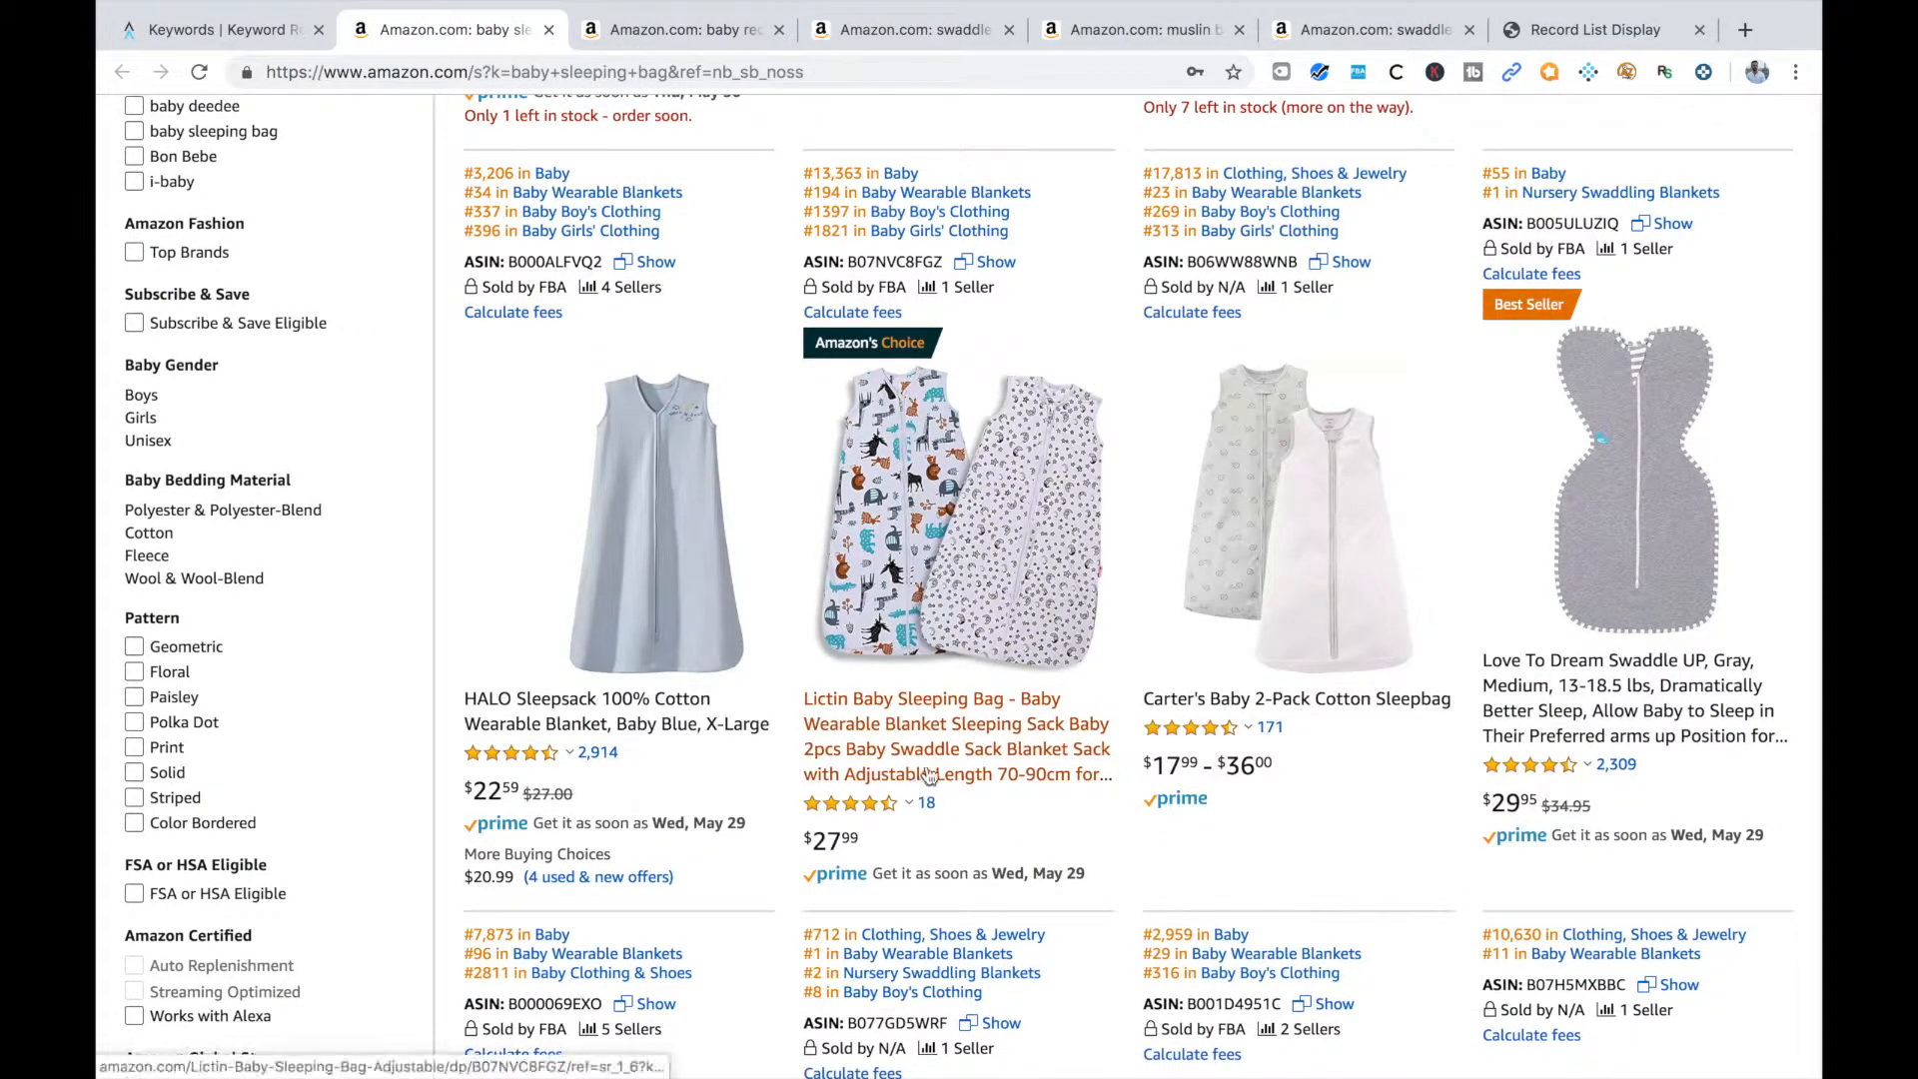
scroll(1162, 707, "down", 6)
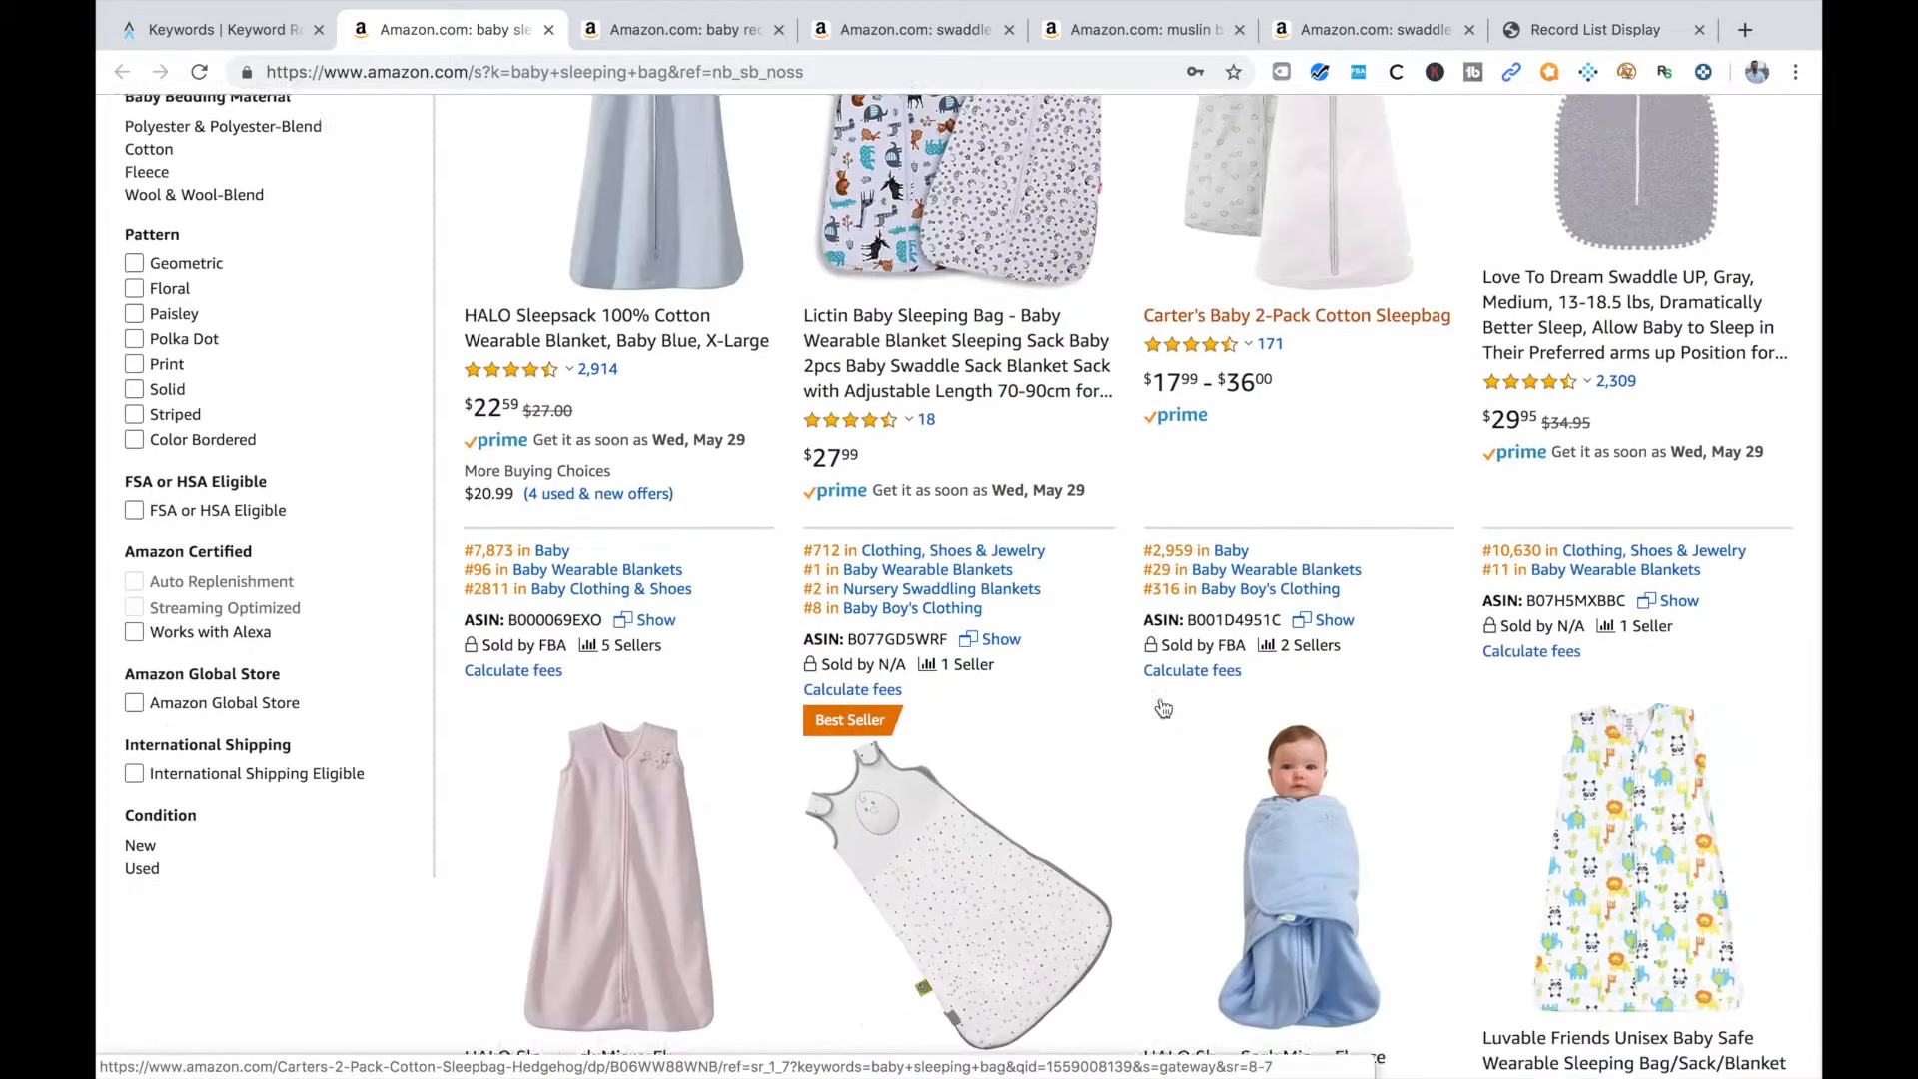
scroll(1301, 829, "down", 1)
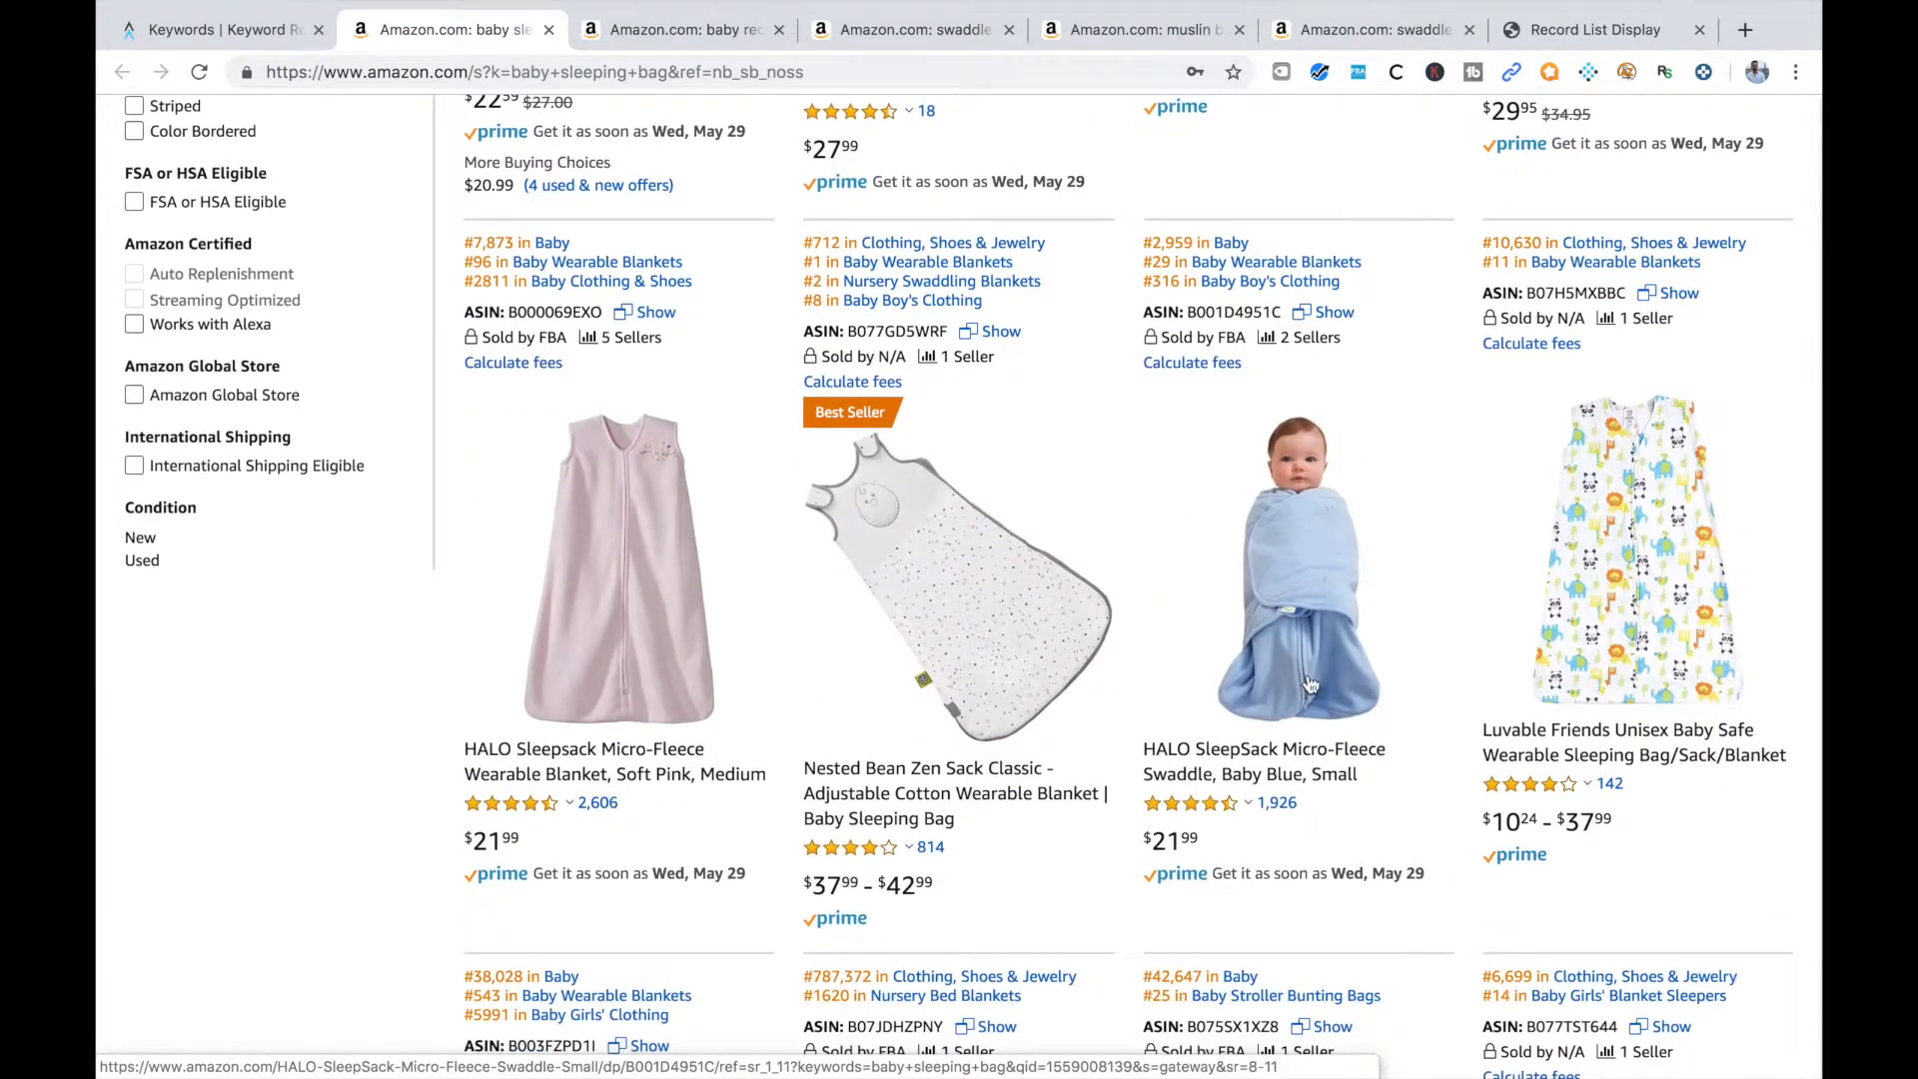
scroll(1309, 689, "down", 2)
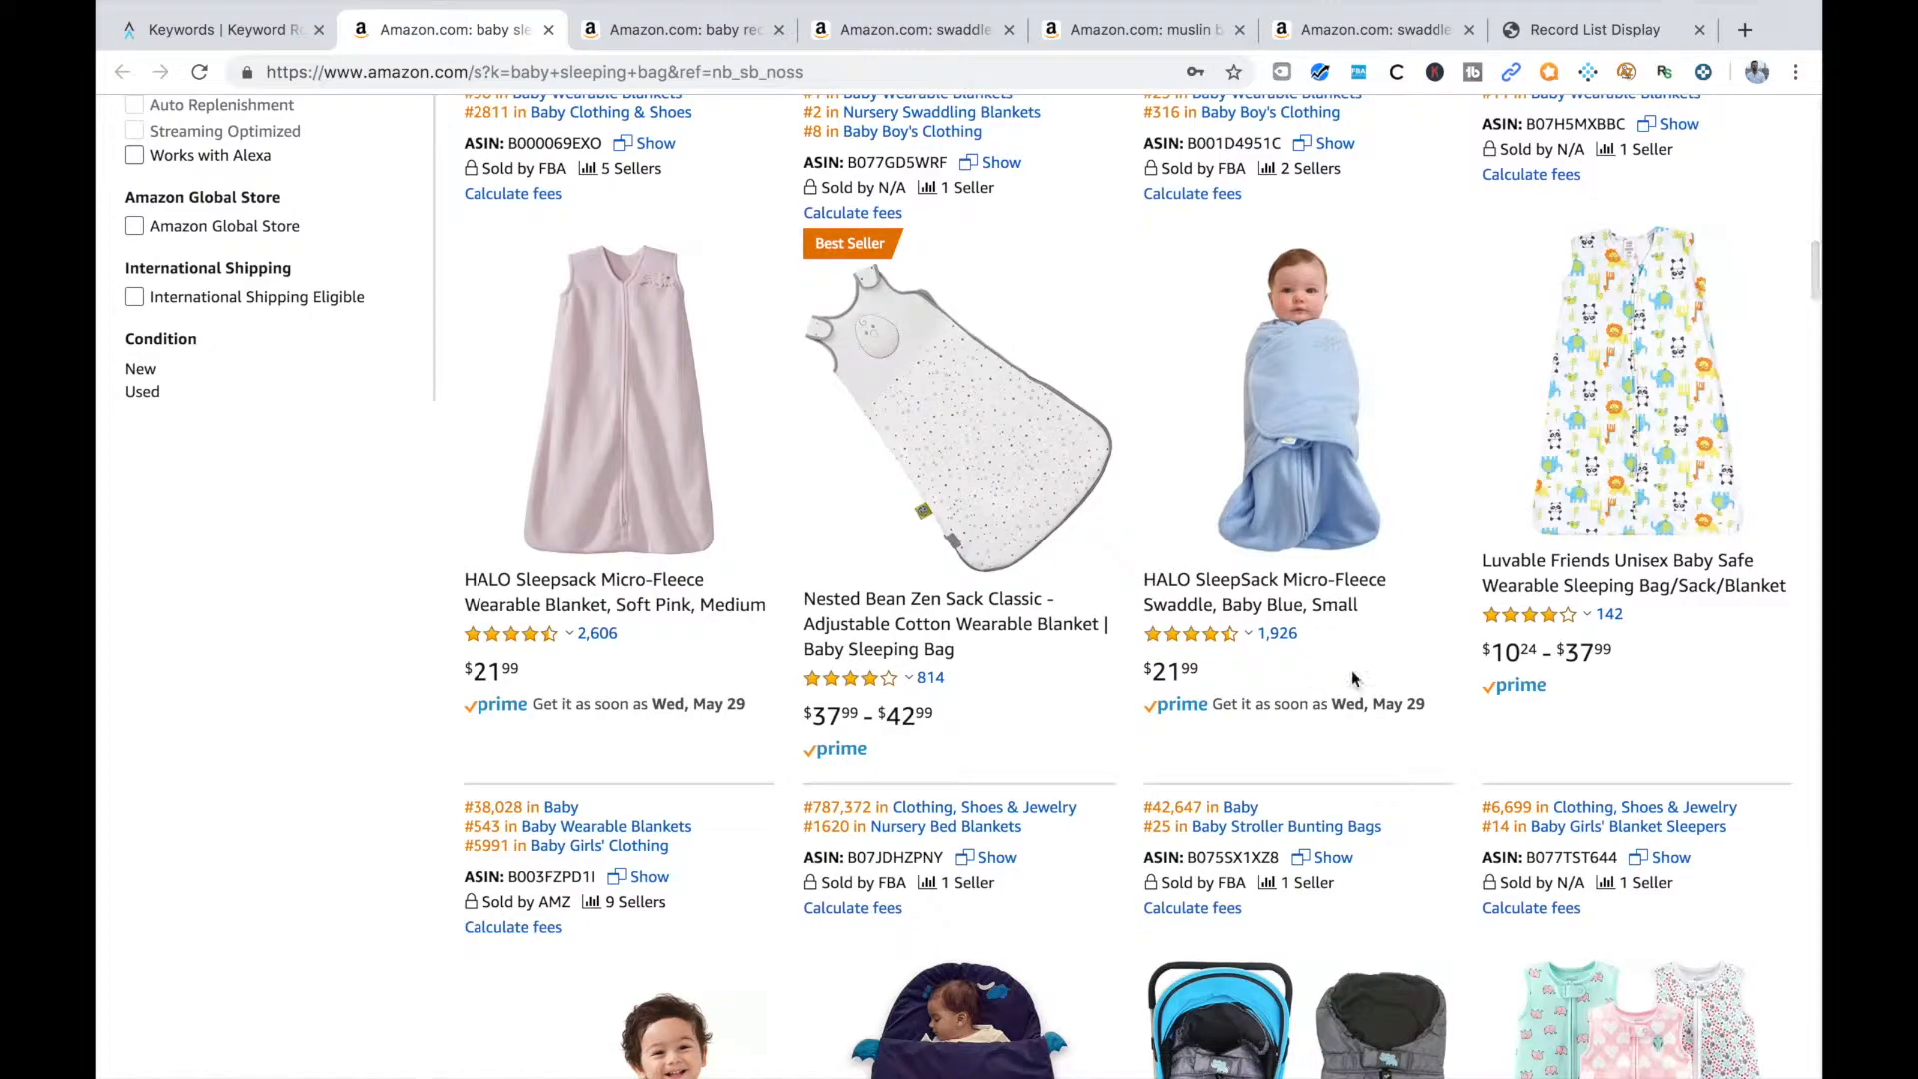
mouse_move(1650, 611)
scroll(1575, 519, "down", 6)
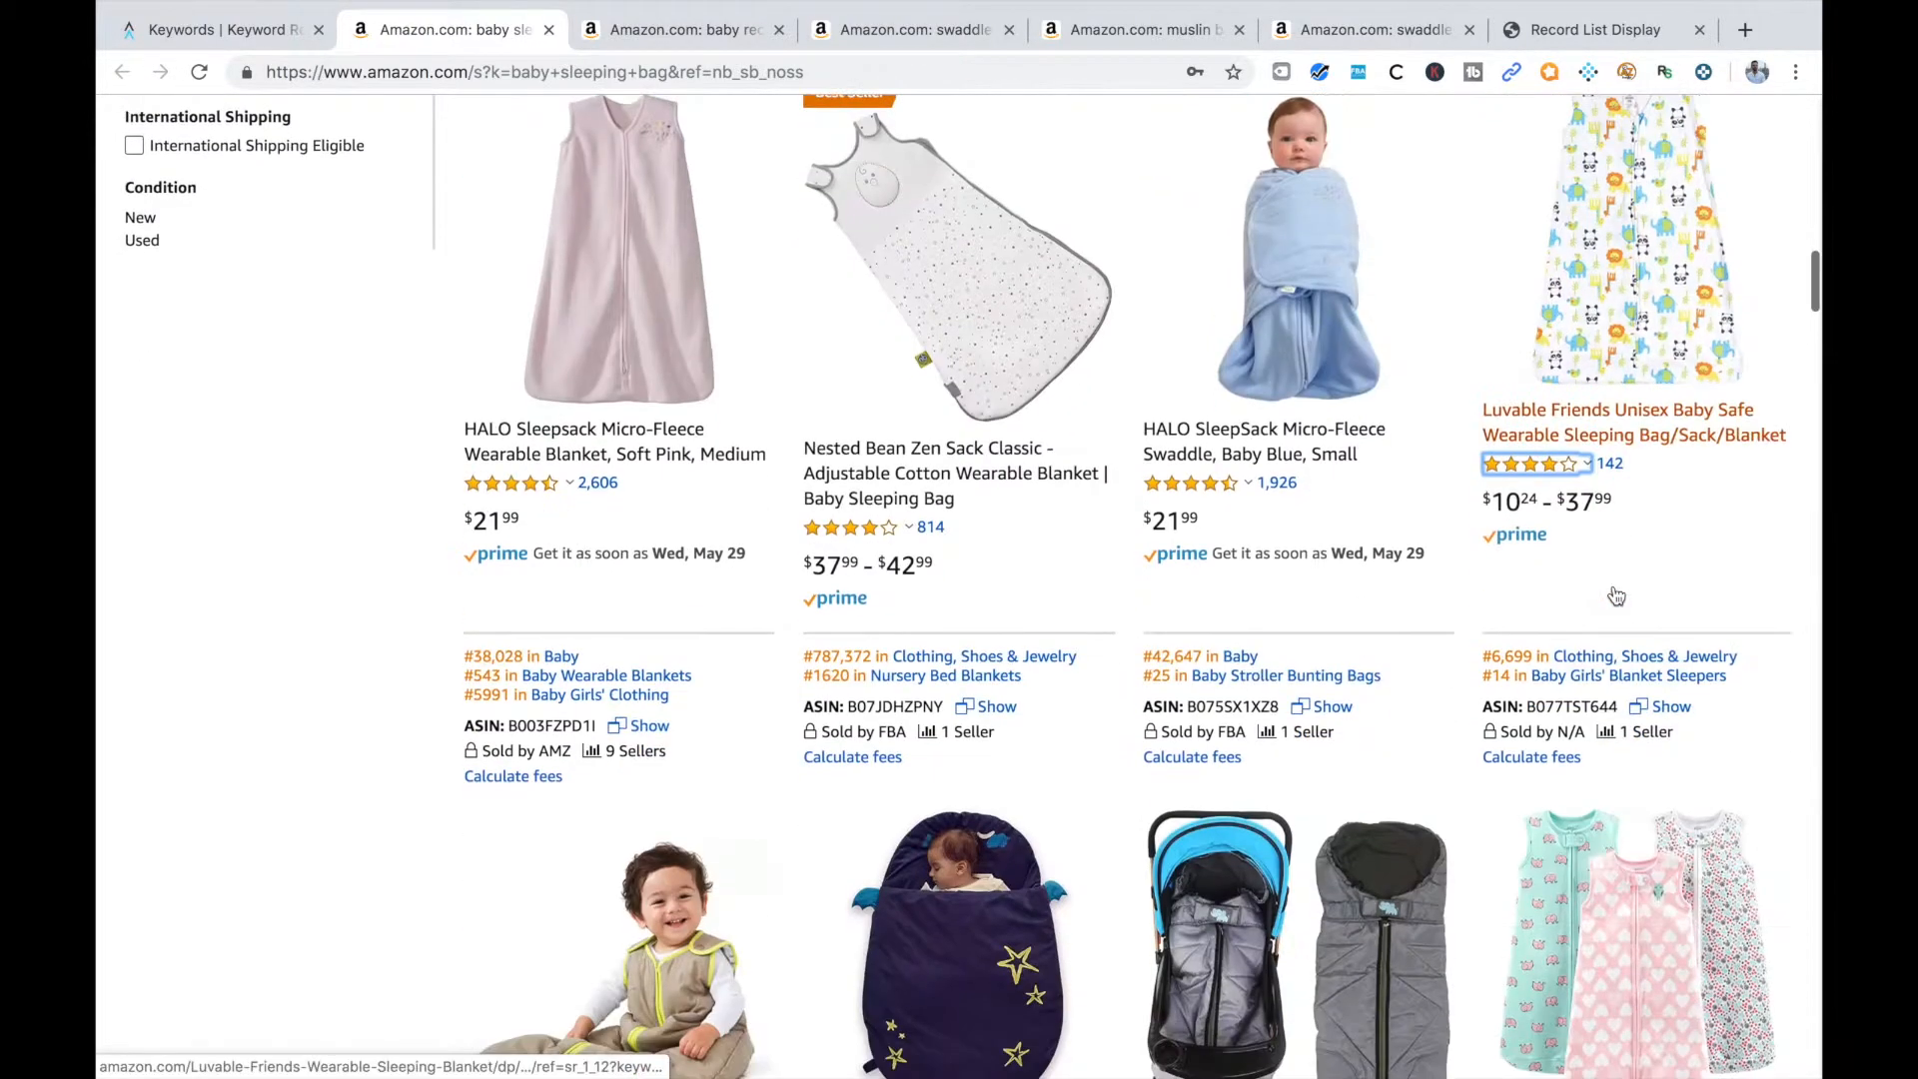
scroll(1576, 519, "up", 12)
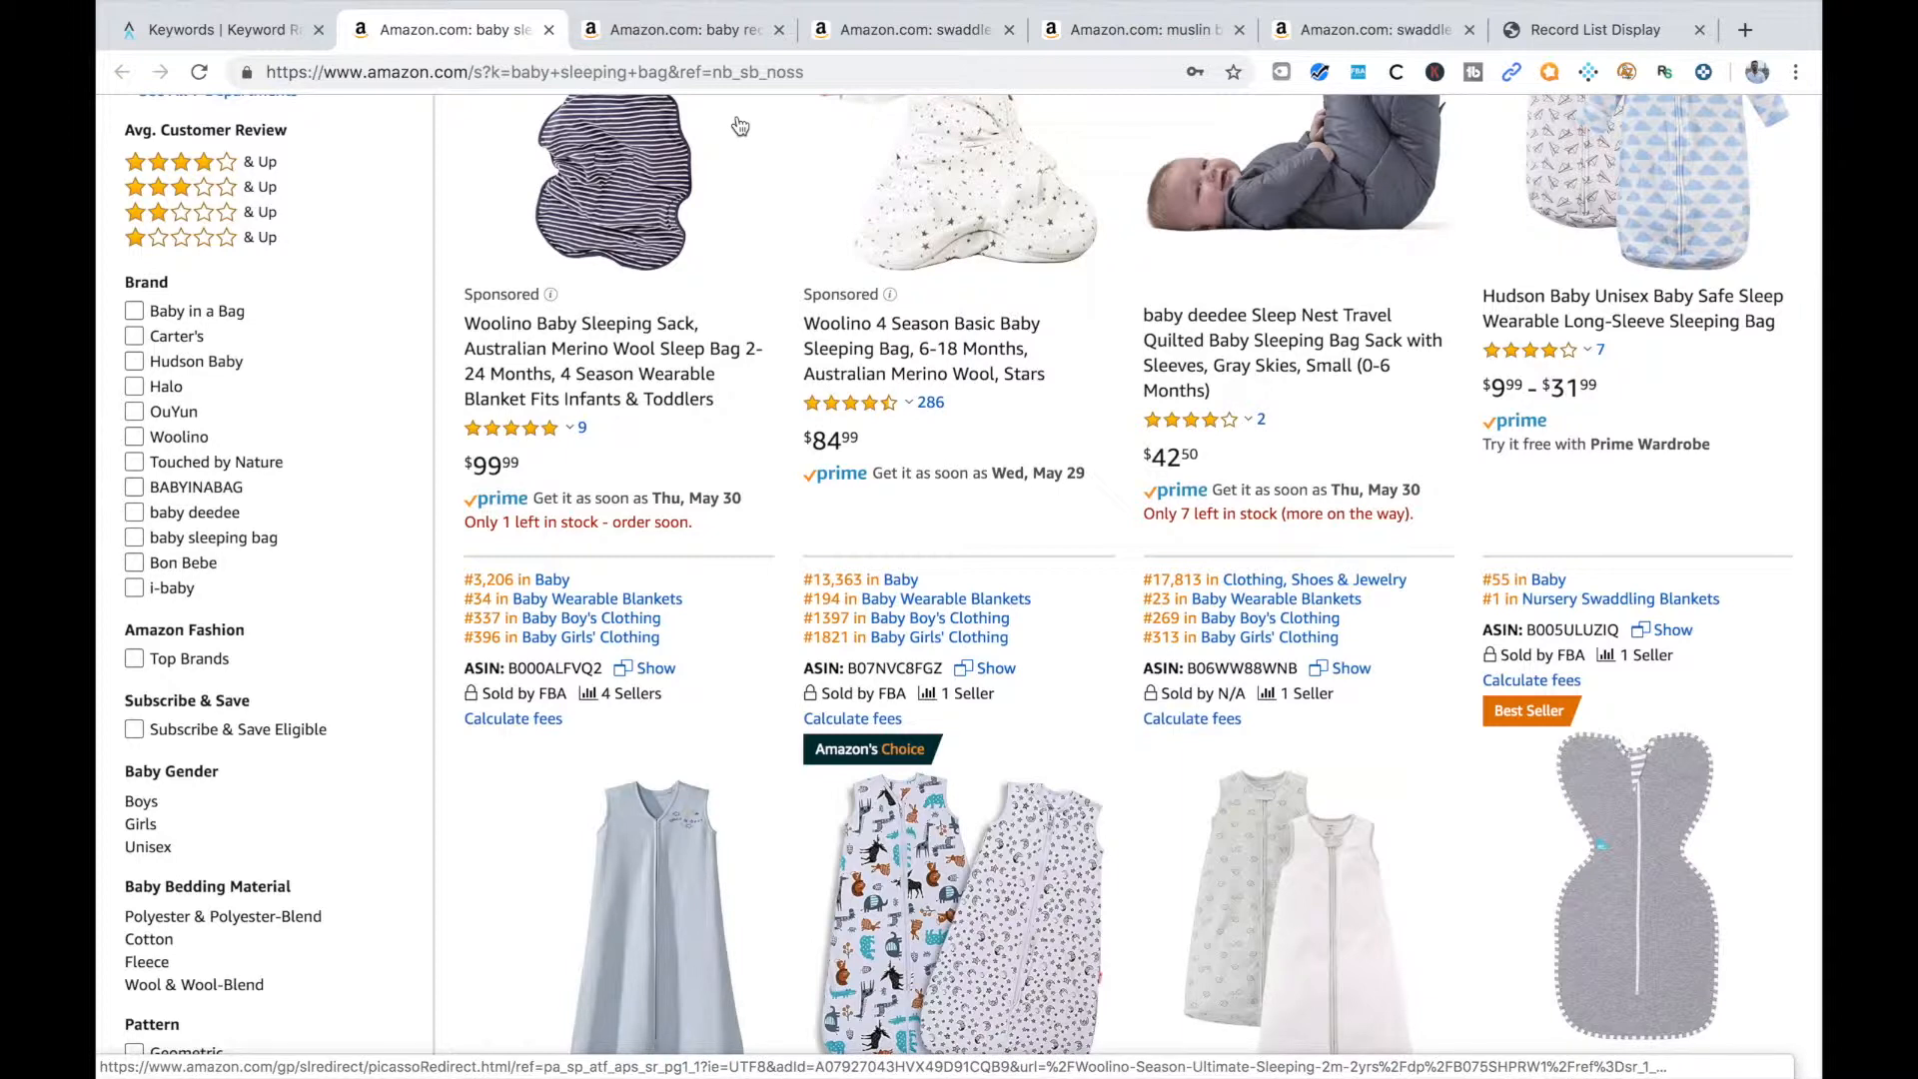
Return to Viral Launch and open the Listing Builder
left_click(232, 36)
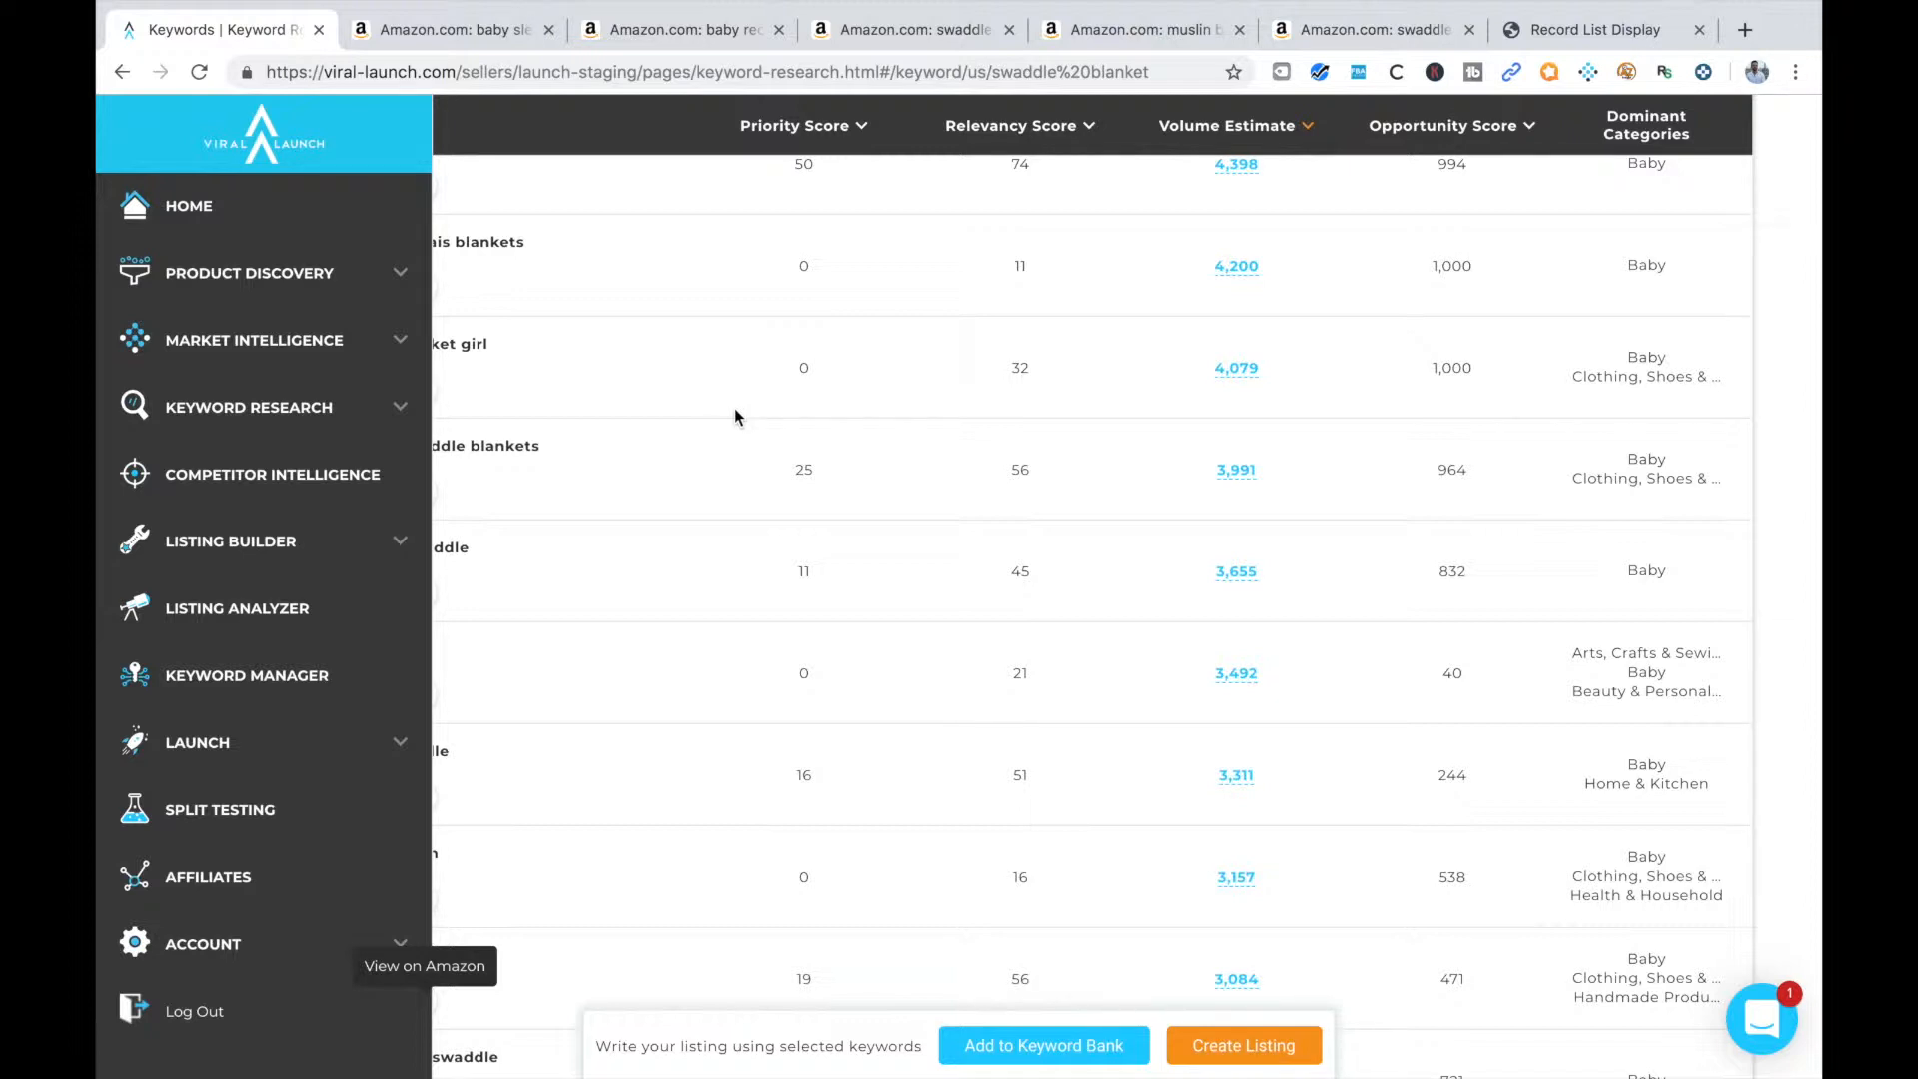
left_click(285, 554)
left_click(240, 621)
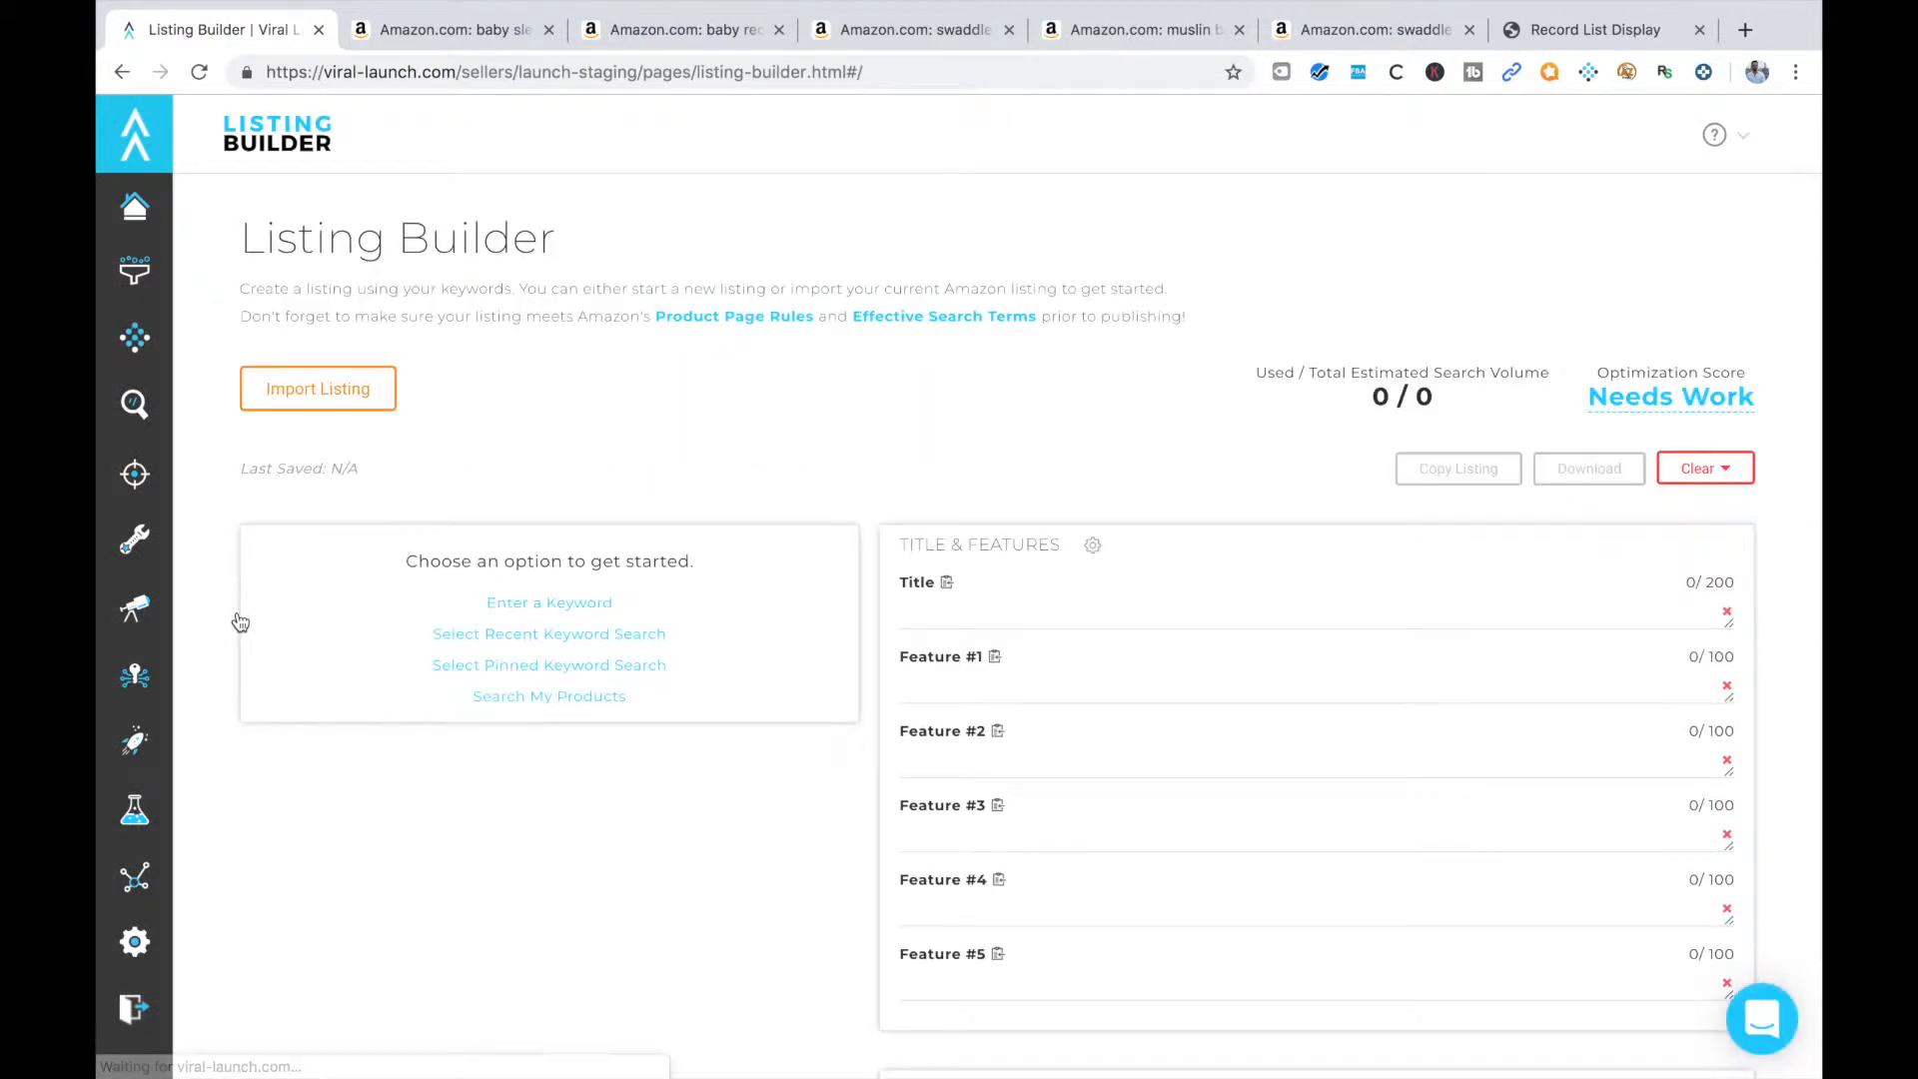
Load keywords into the Listing Builder by searching for the keyword "swaddle blanket"
left_click(557, 604)
type("swadde")
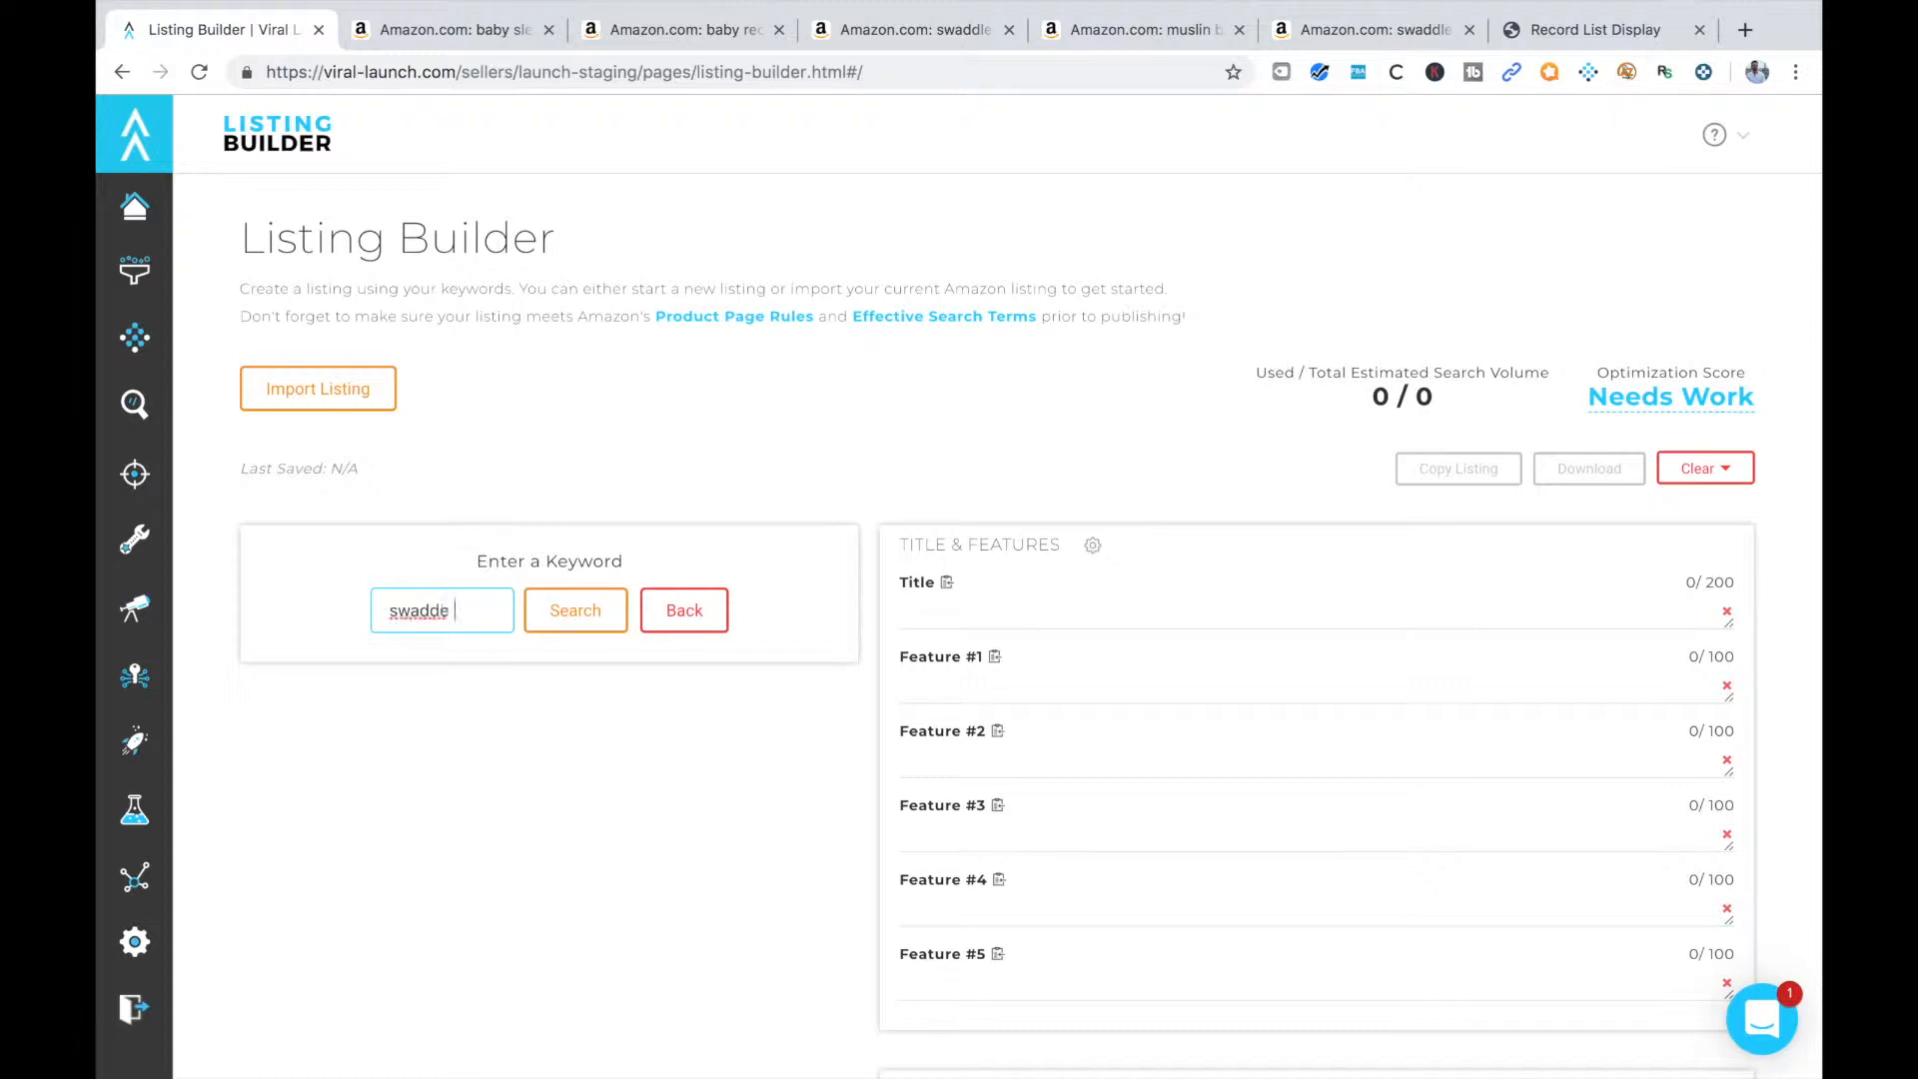
key("BackSpace")
key("BackSpace")
type("le blanket")
left_click(553, 604)
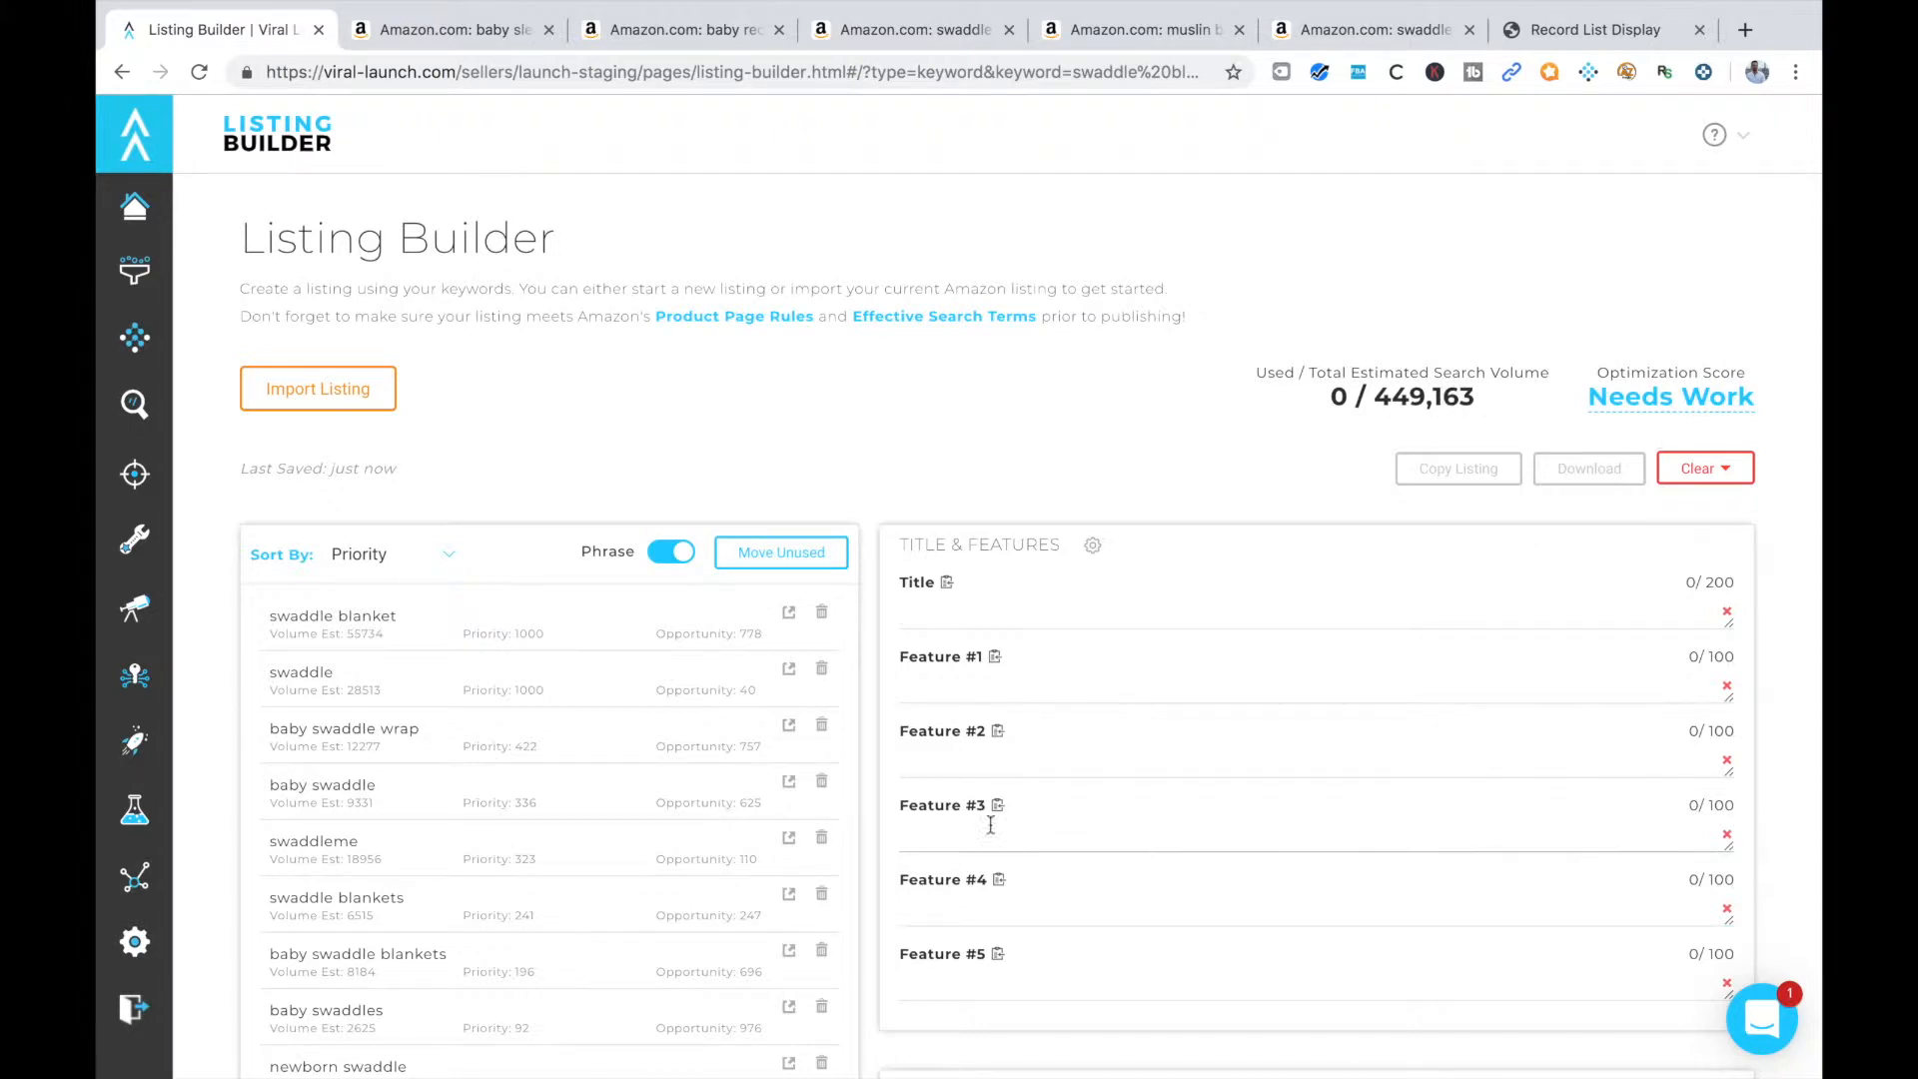
Begin the listing title with "Swaddle Blanket" followed by a "|" separator
left_click(949, 616)
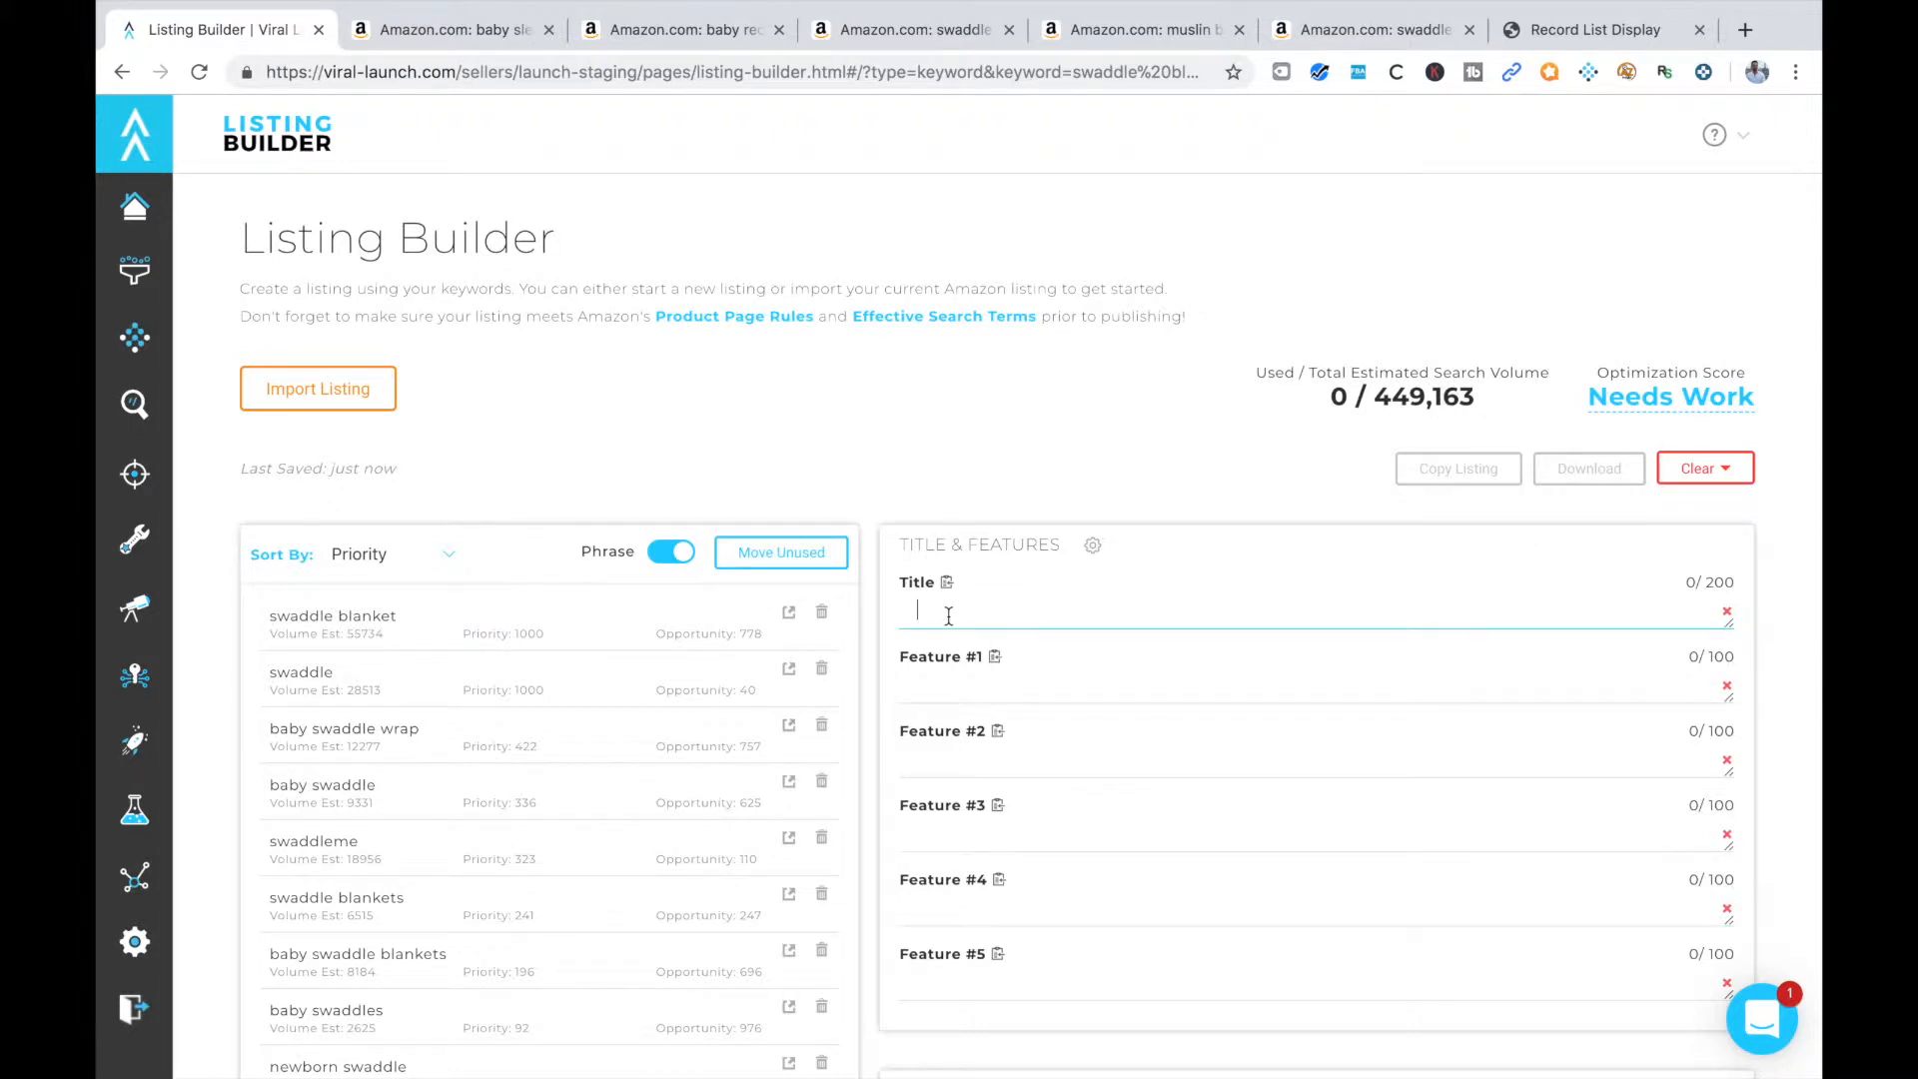
type("Swad")
key("BackSpace")
type("ddle ")
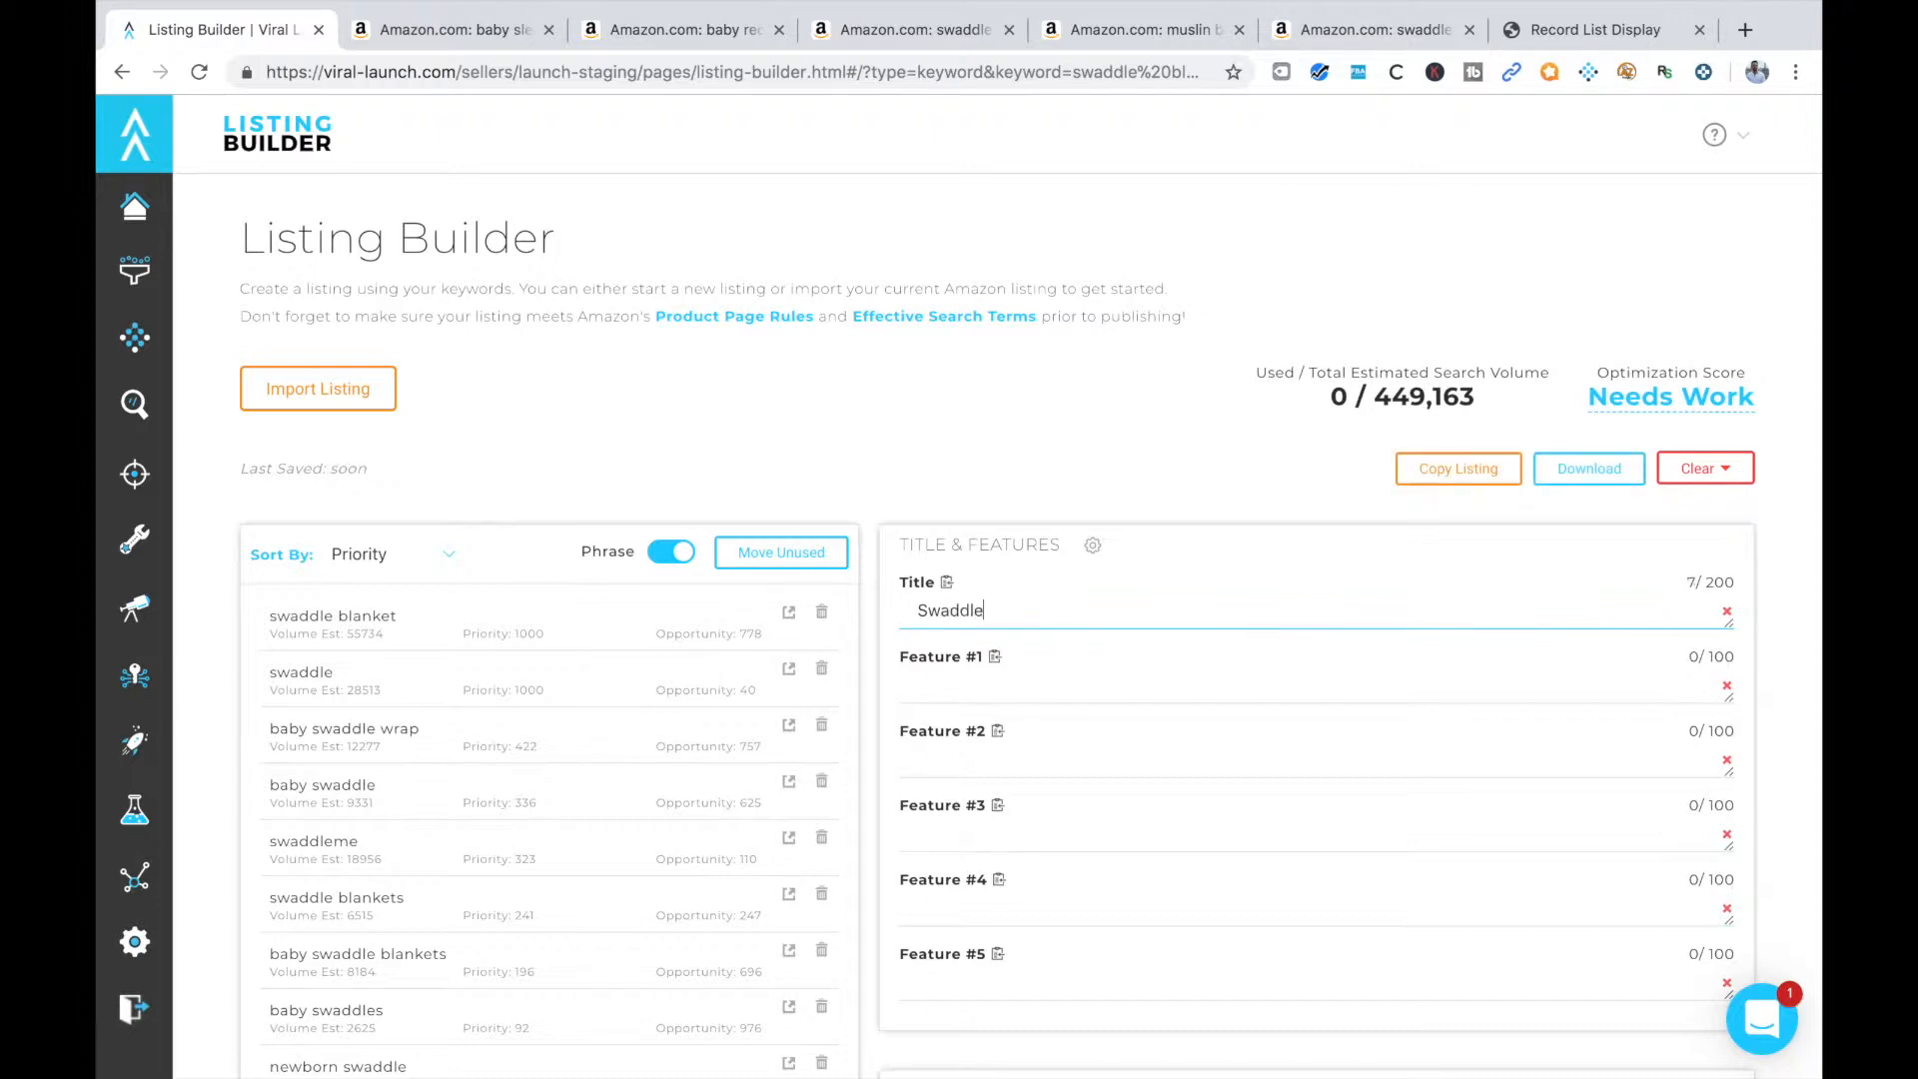
type("Blanket")
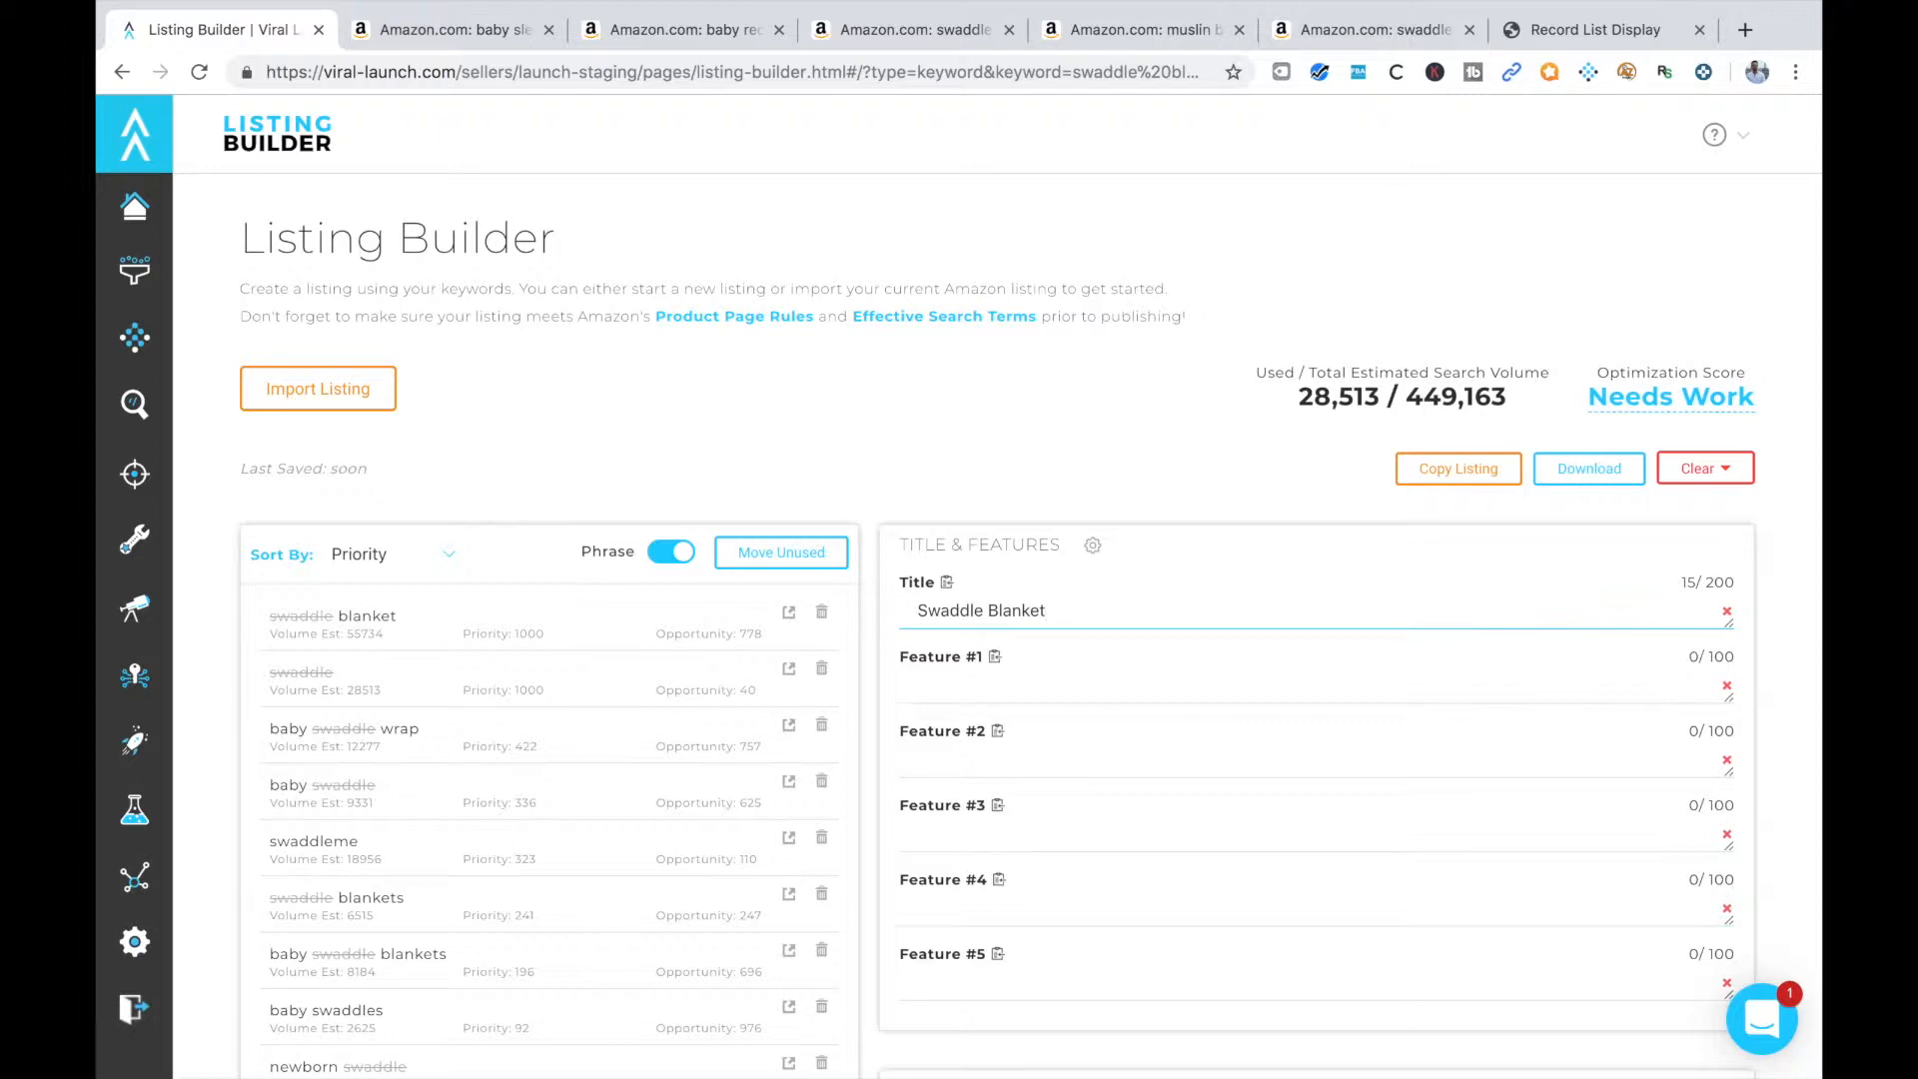
type(" |")
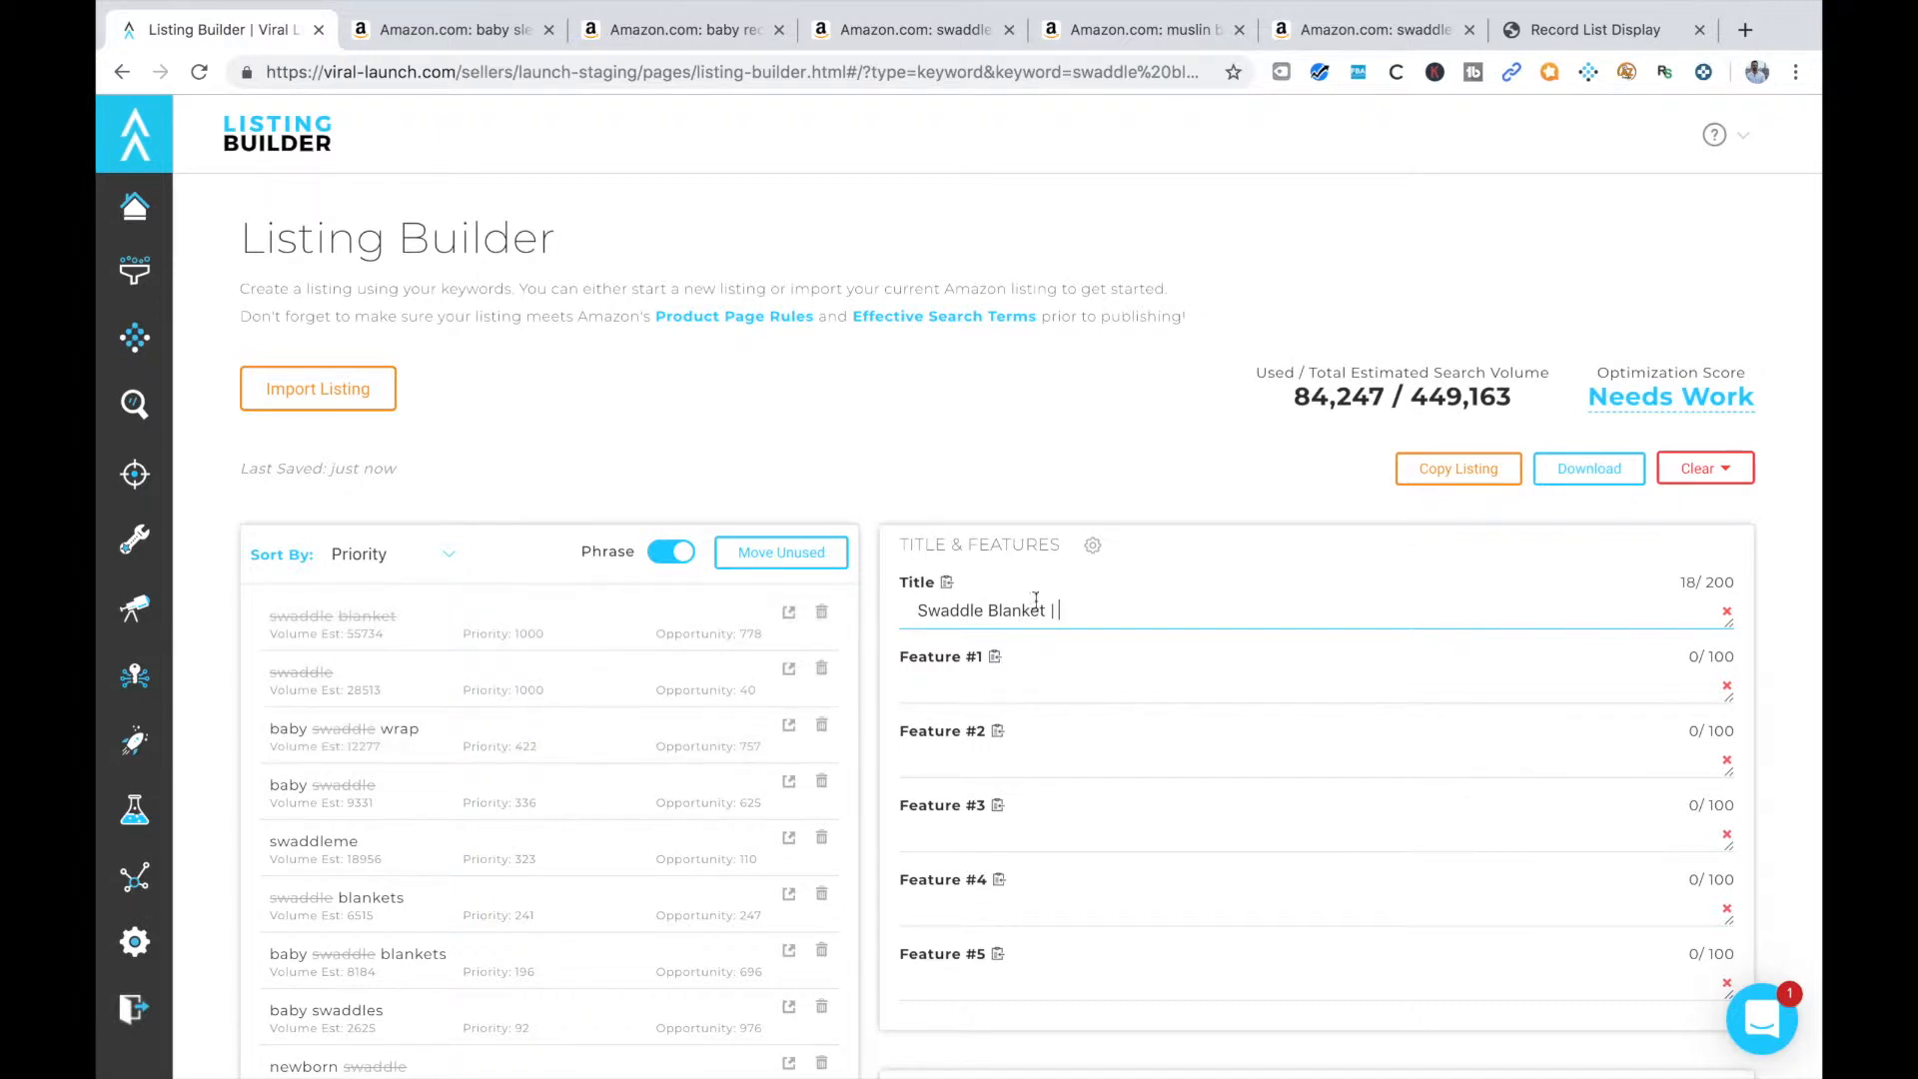
Extend the listing title with "Baby Swaddle Wrap" and another "|" separator, checking the keyword list for further phrases
type("Baby Swaddle")
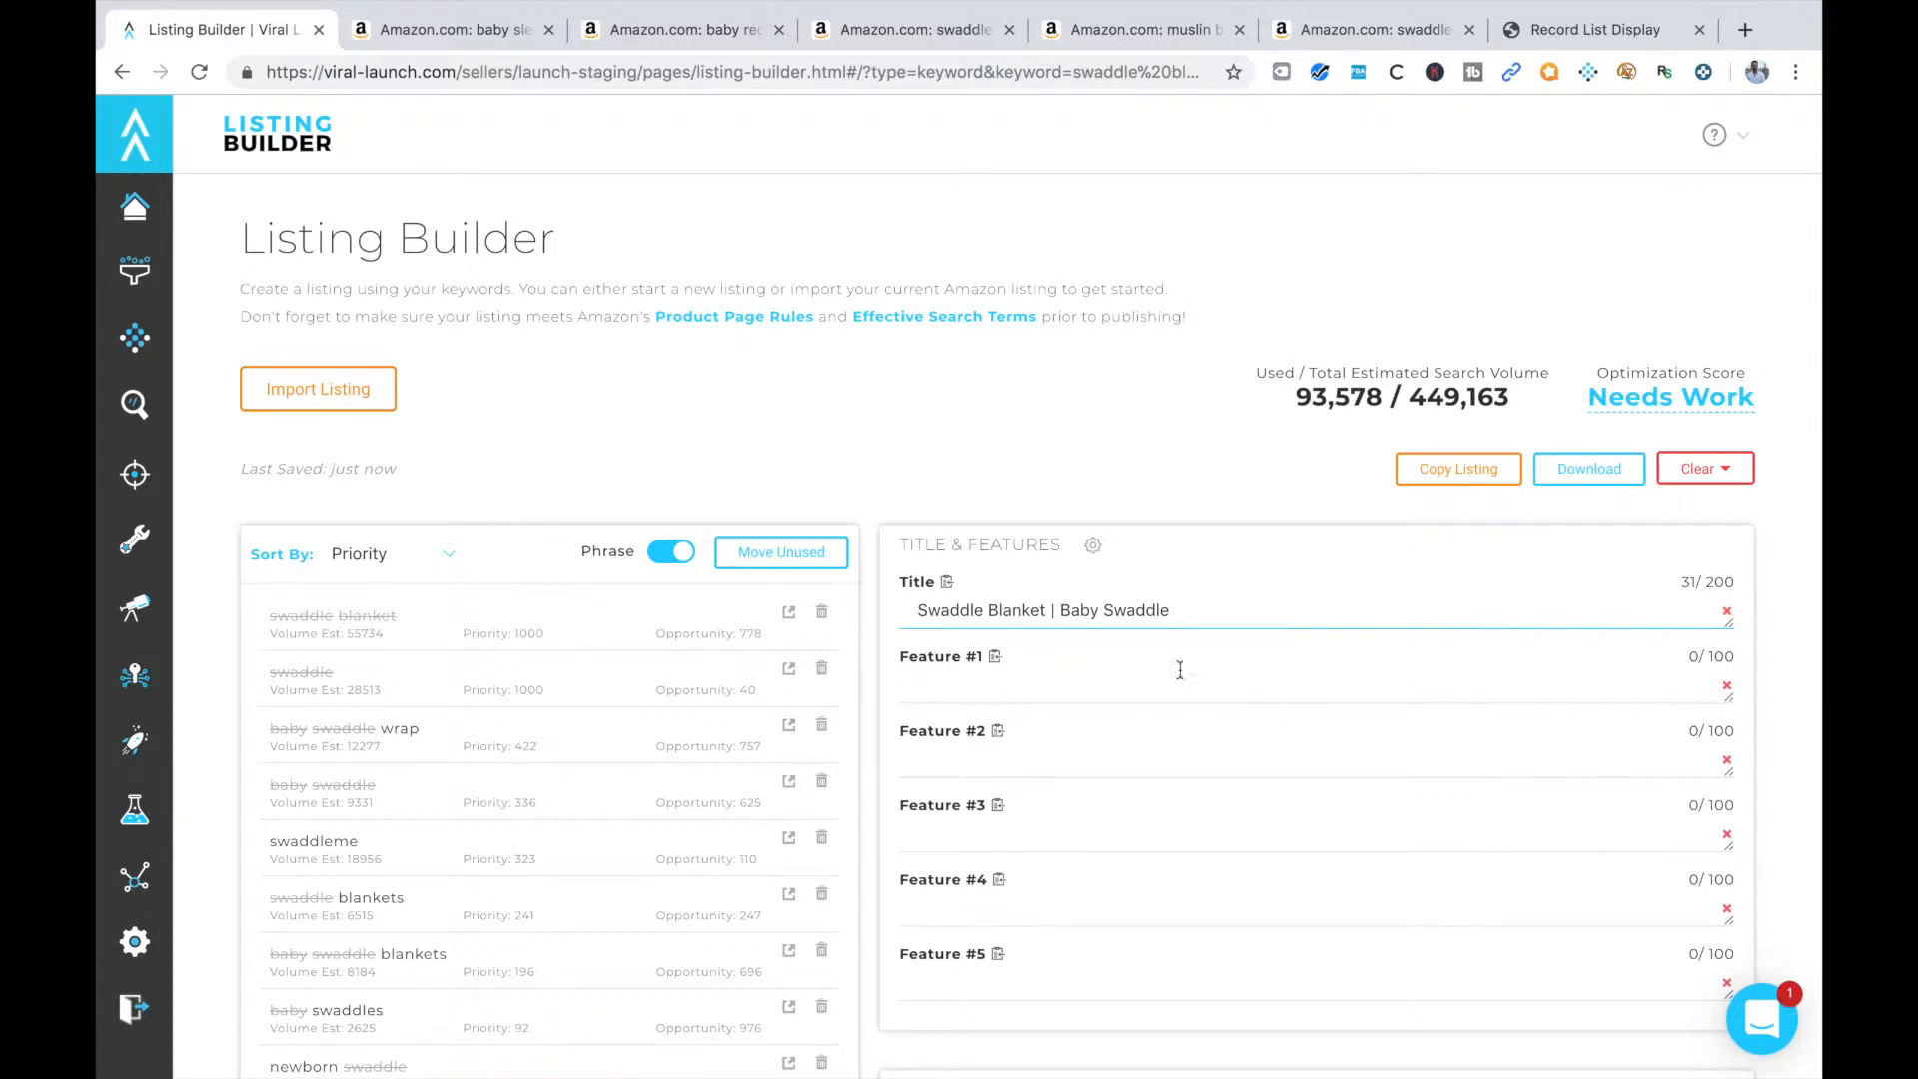
type("Wrap")
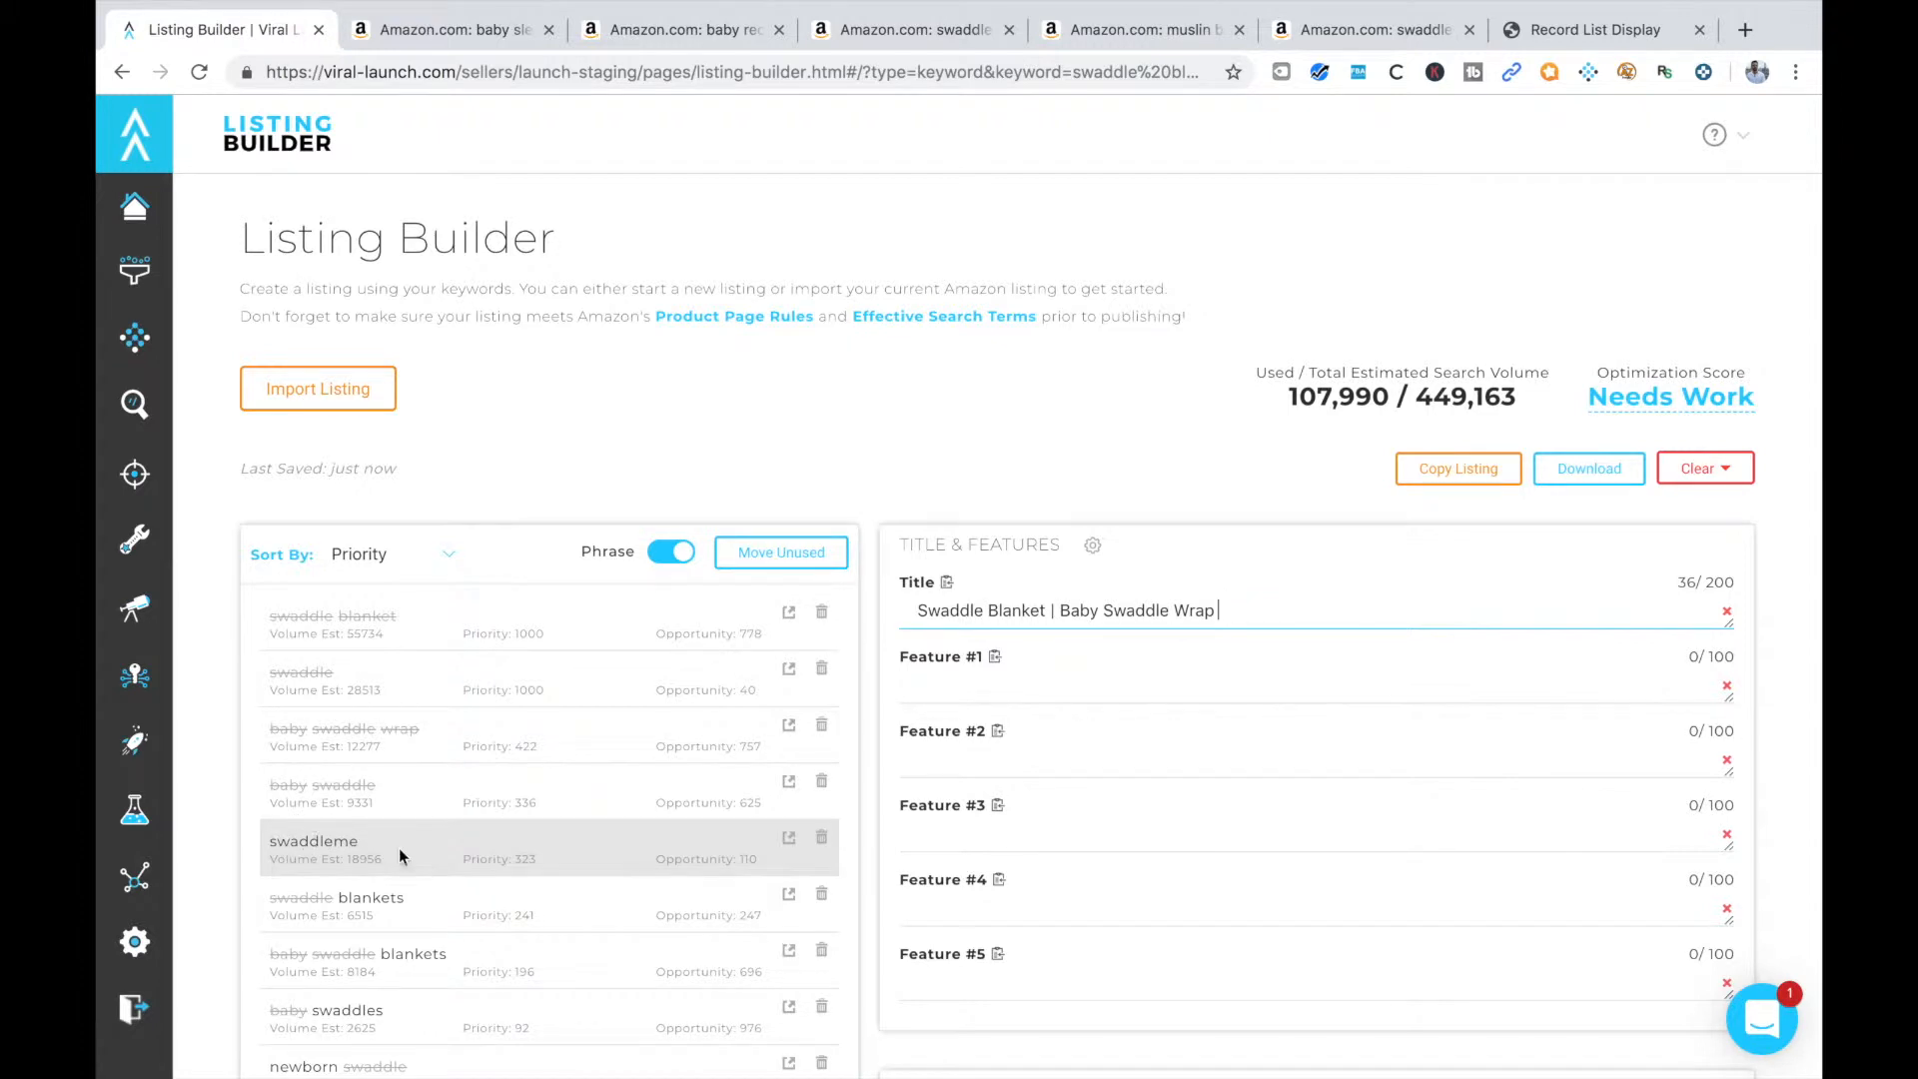
scroll(399, 848, "down", 1)
scroll(446, 849, "down", 1)
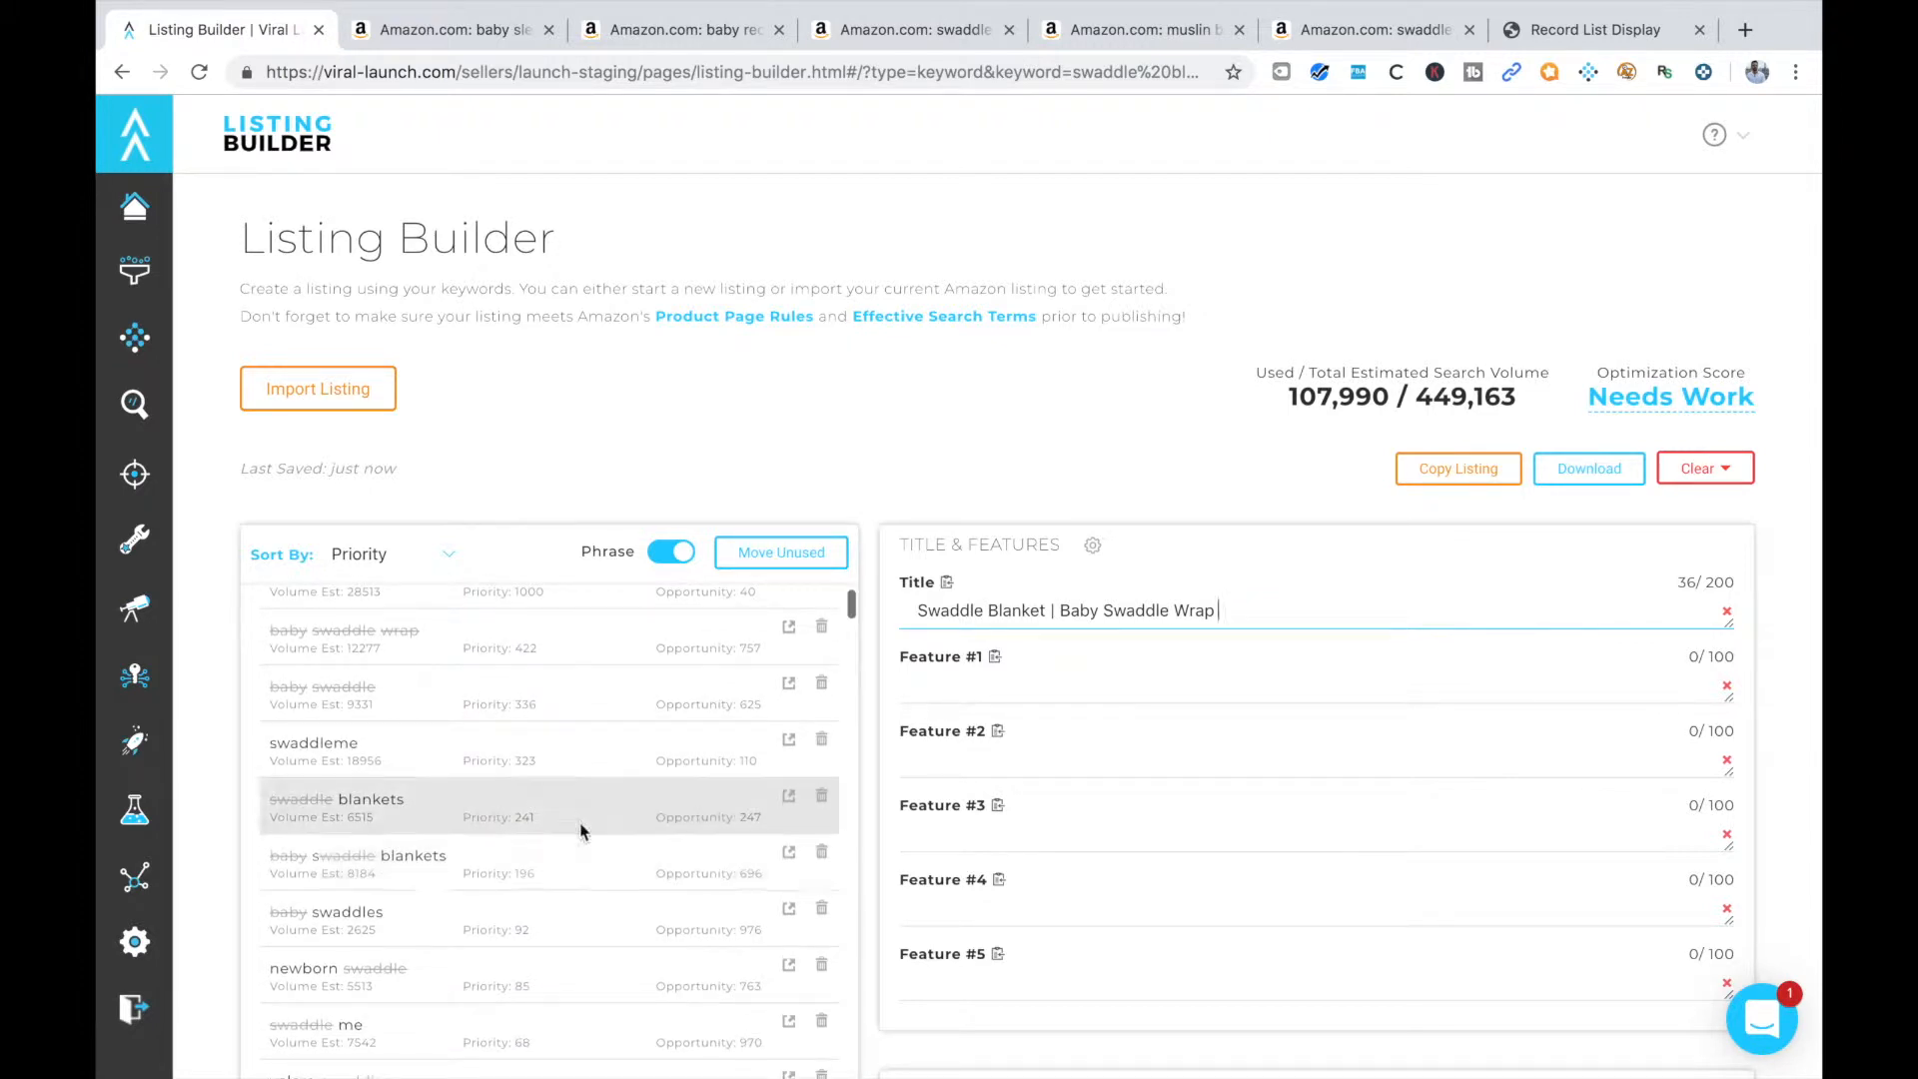
type("|")
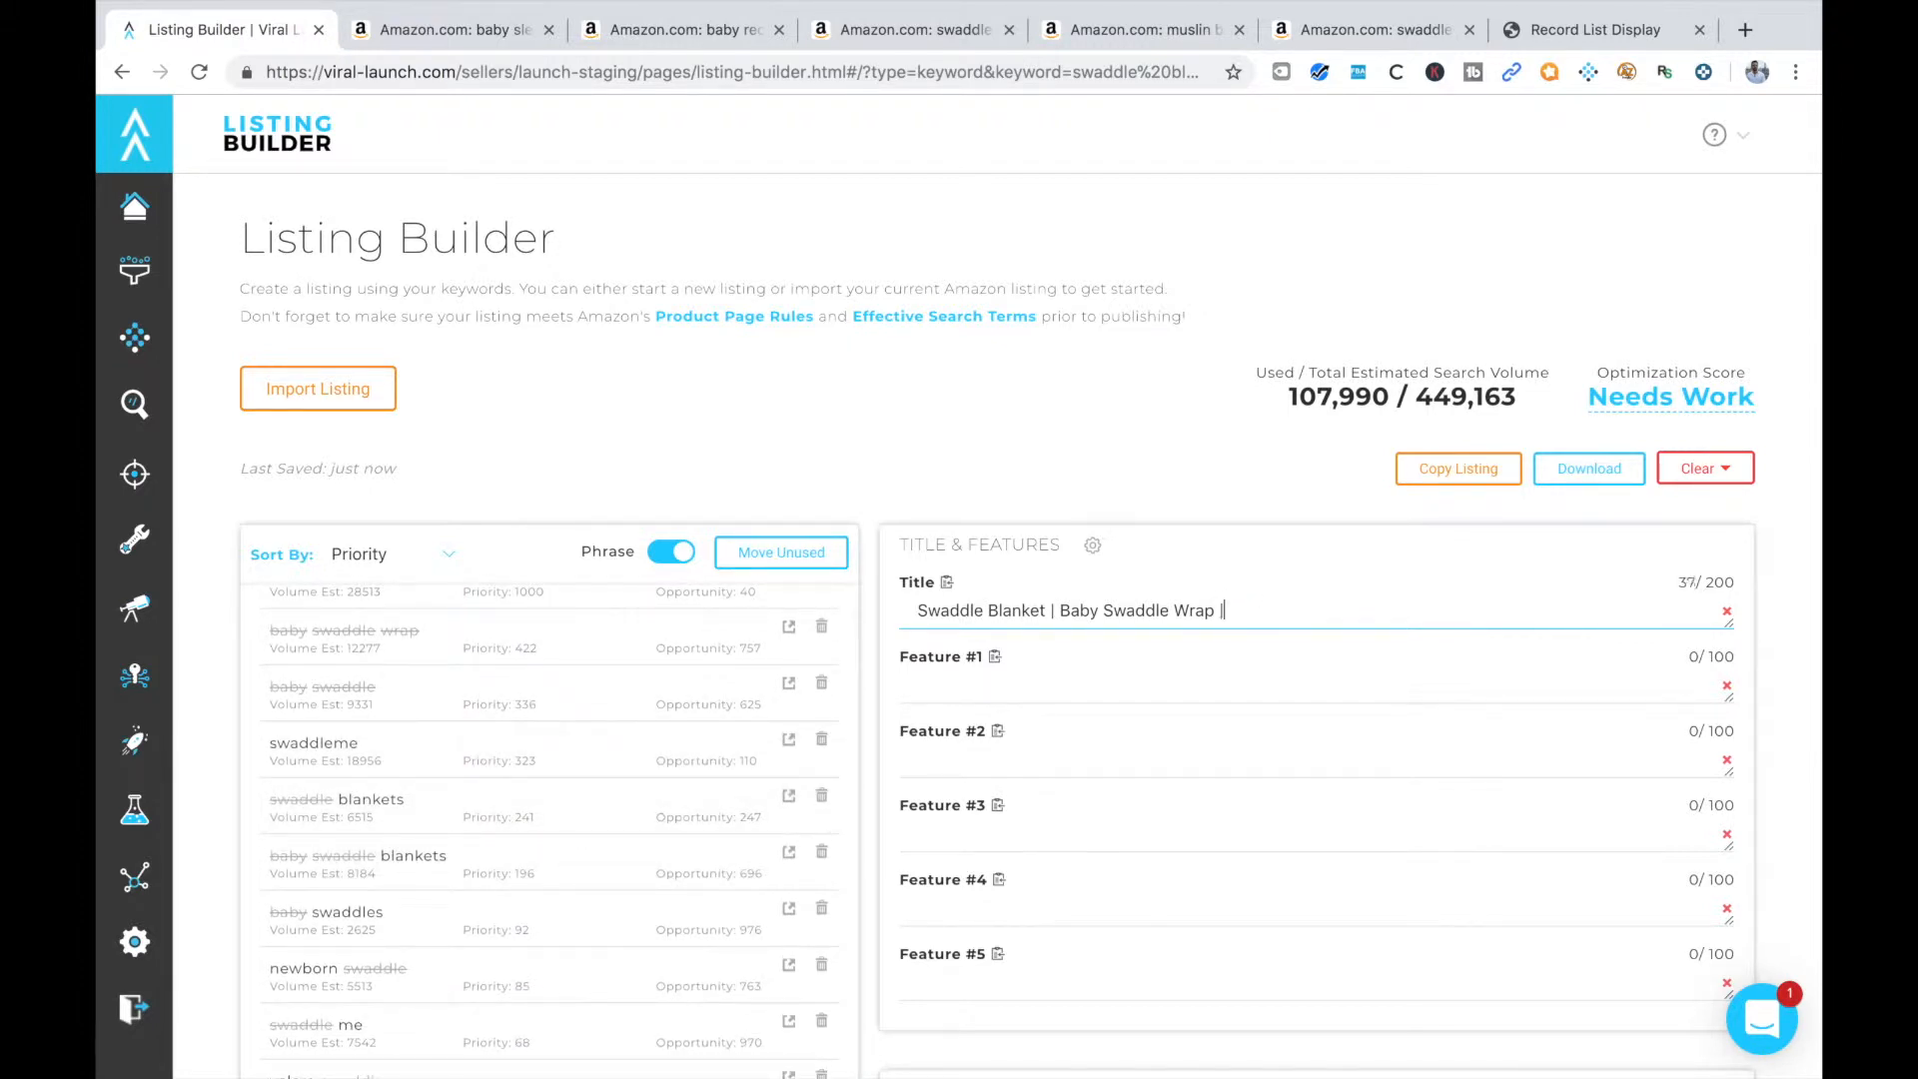
type(" Swaddle")
Extend the listing title with "Swaddle Blankets" and "Baby Swaddles", each followed by a "|" separator
type("Blankets |")
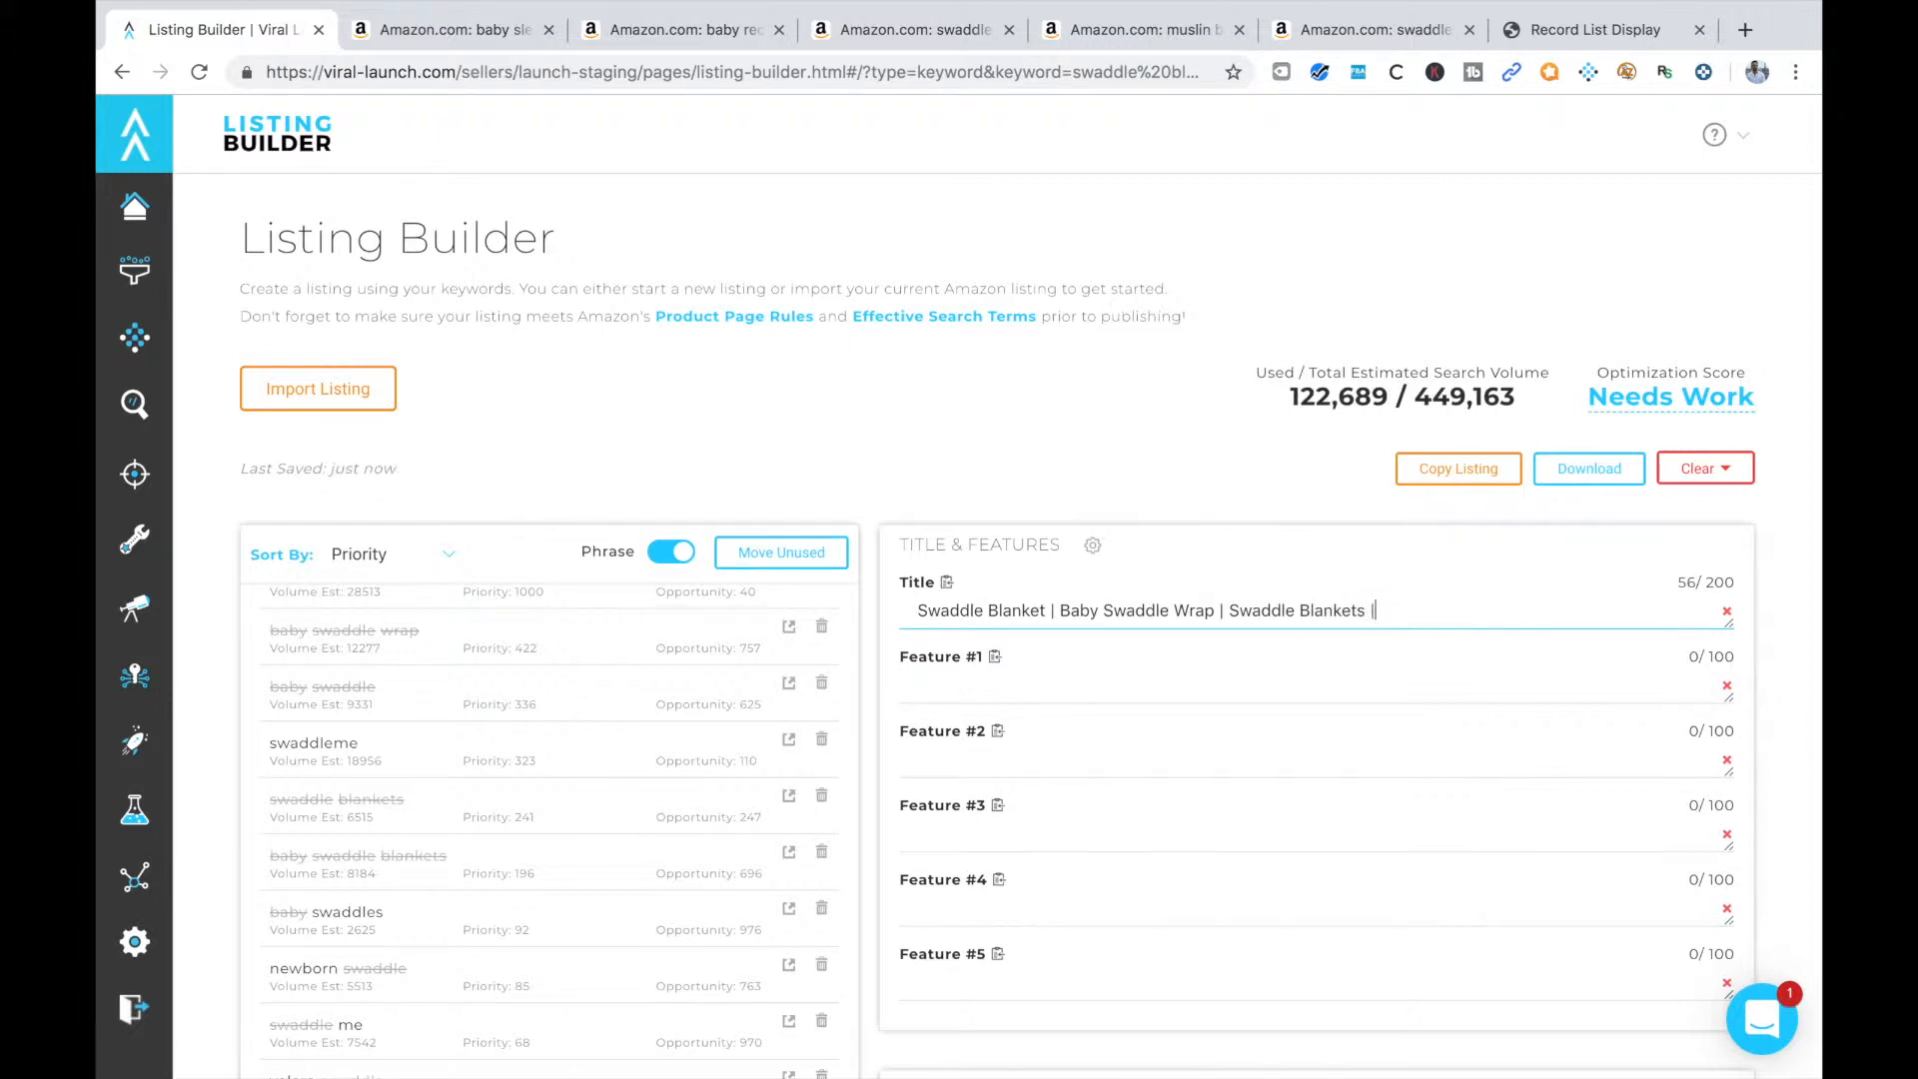
scroll(577, 883, "down", 2)
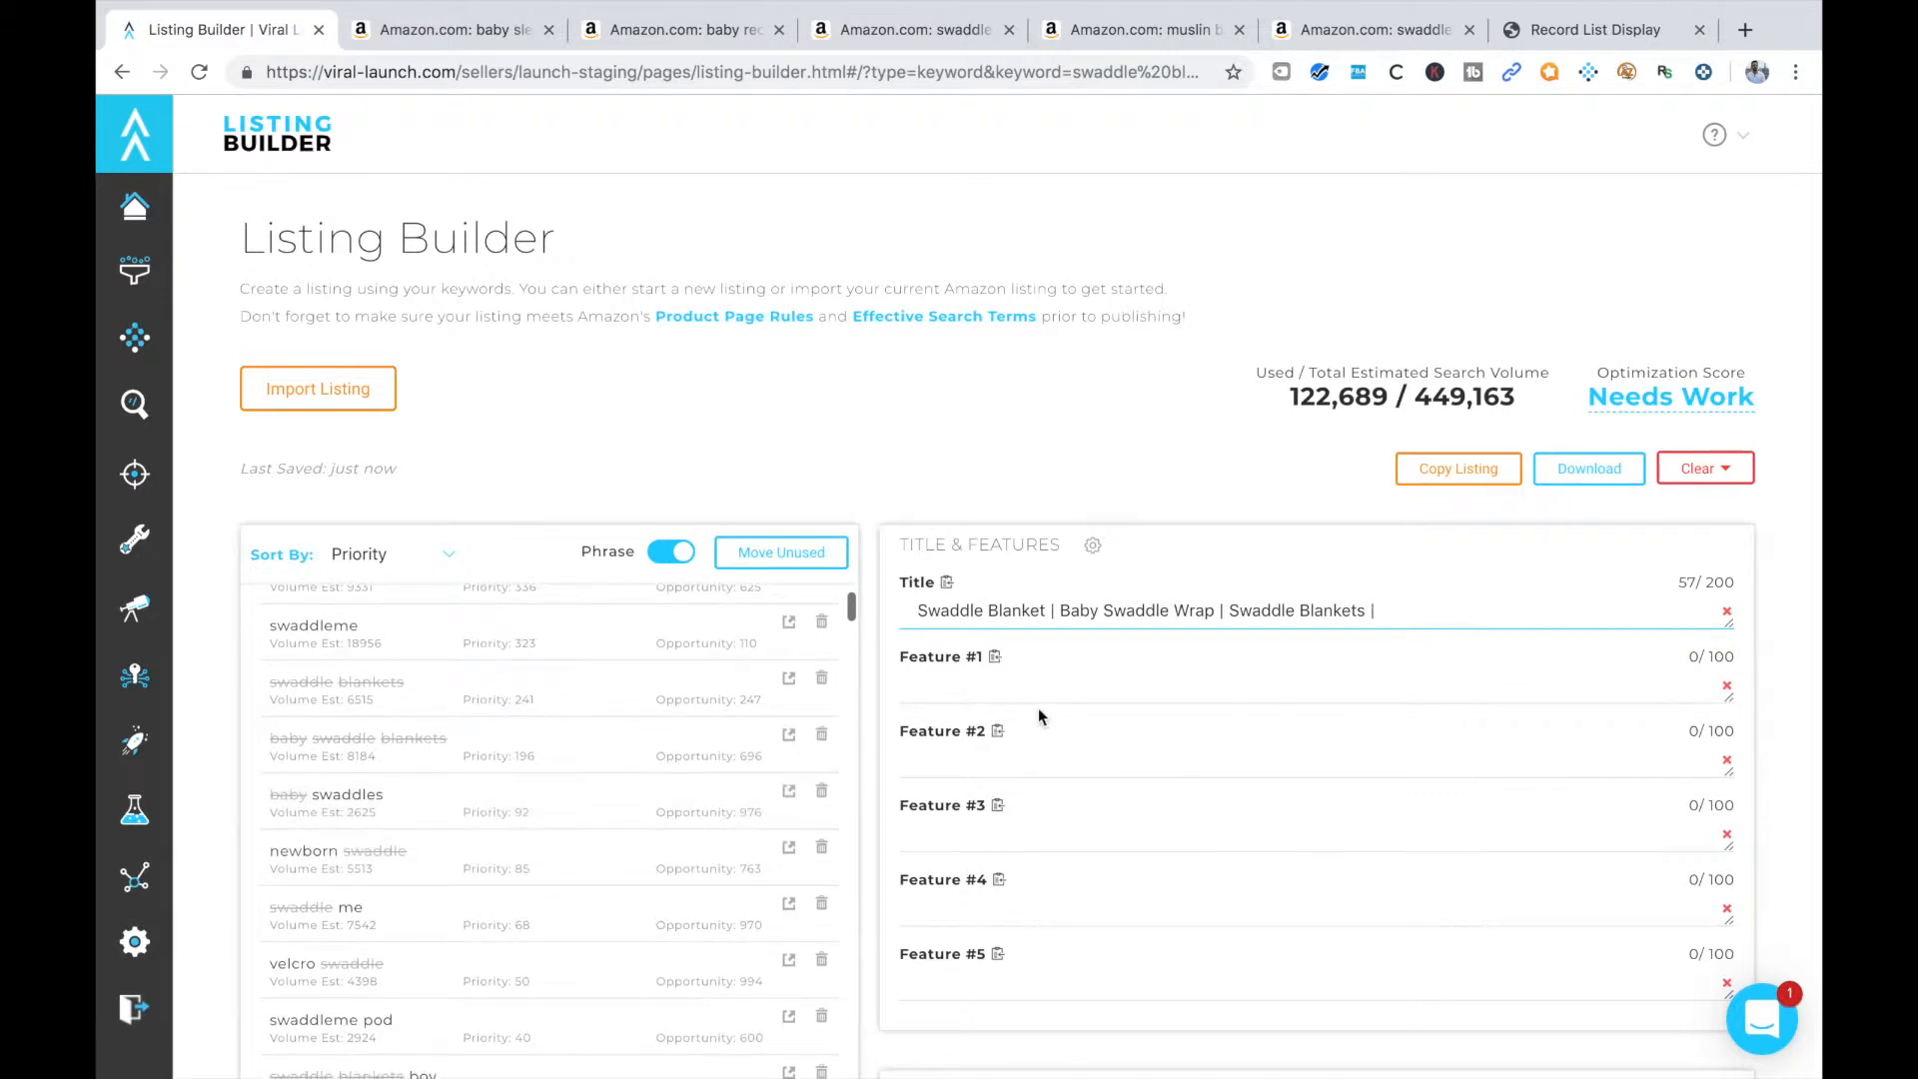
type("Baby Swaddles |")
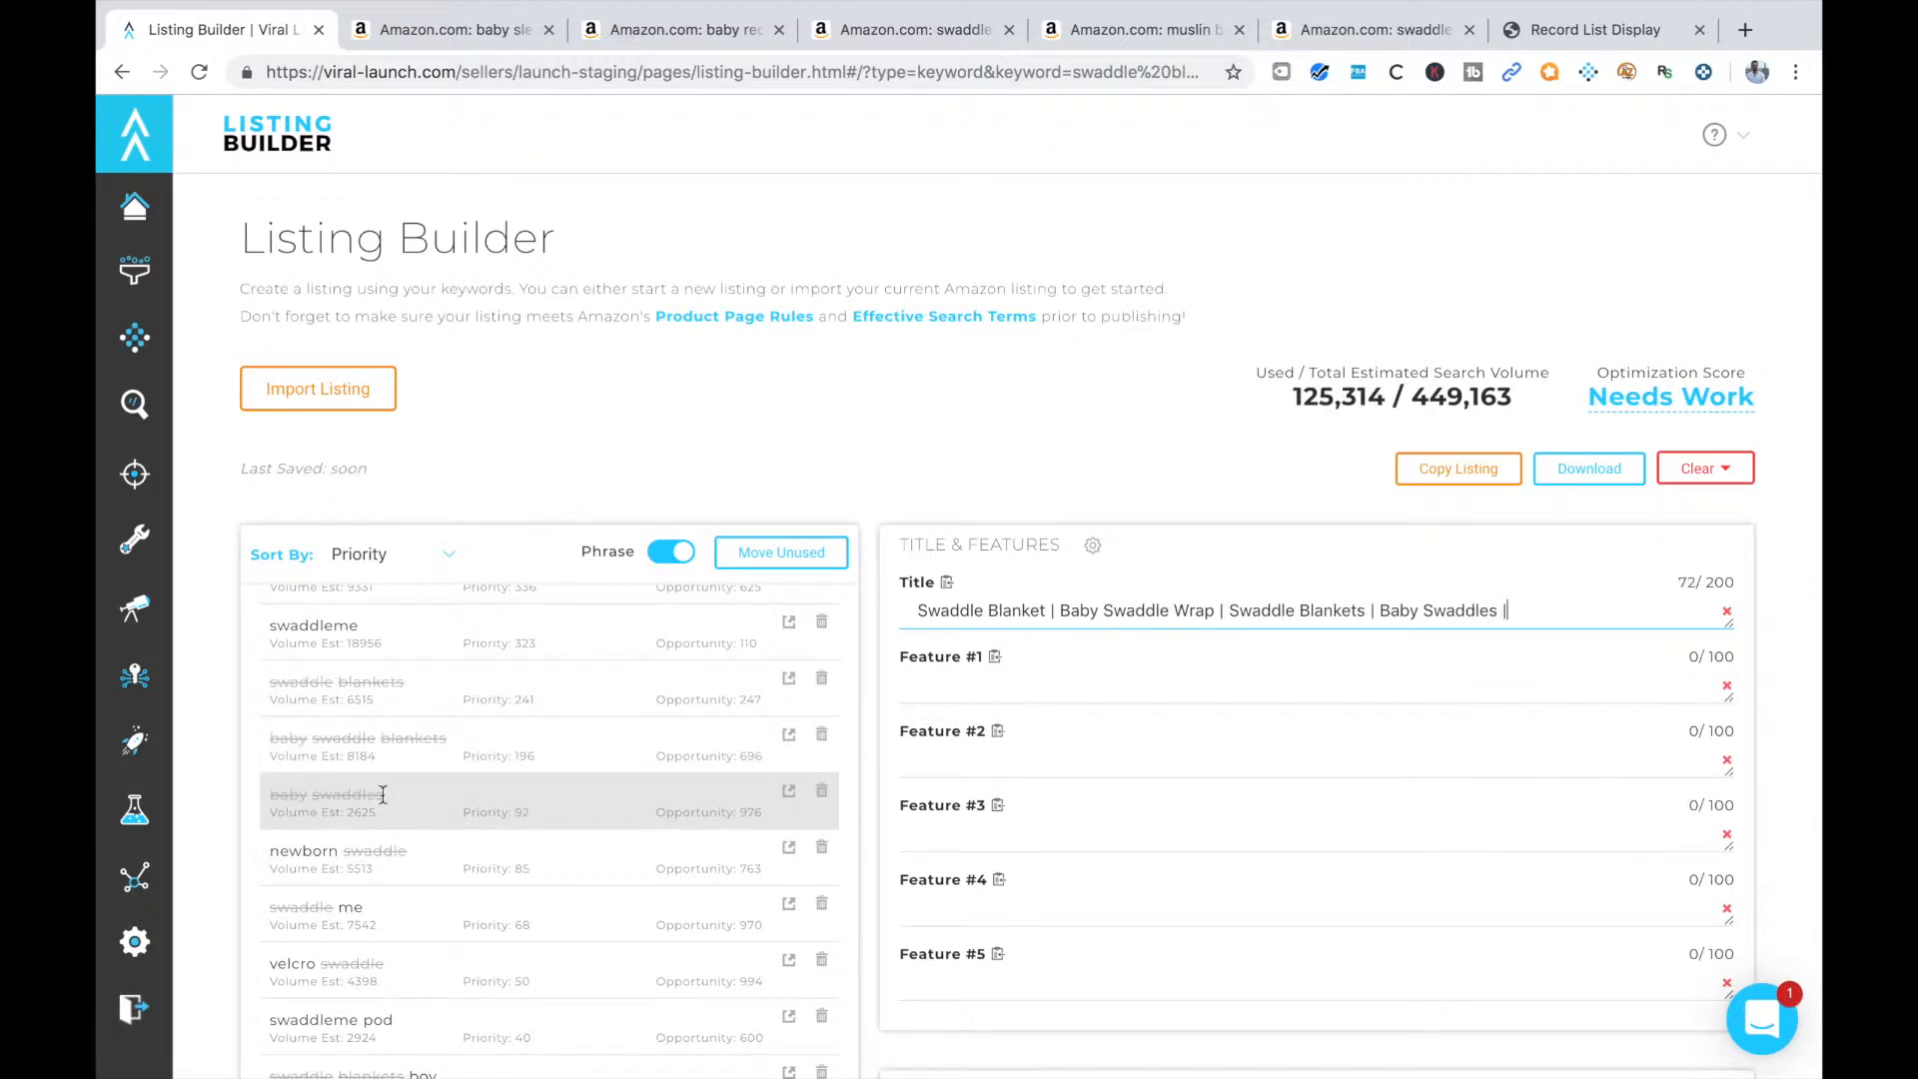
Add the keyword phrase "Newborn Swaddle" to the listing title, followed by a "|" separator
scroll(403, 783, "down", 2)
type("Newborn")
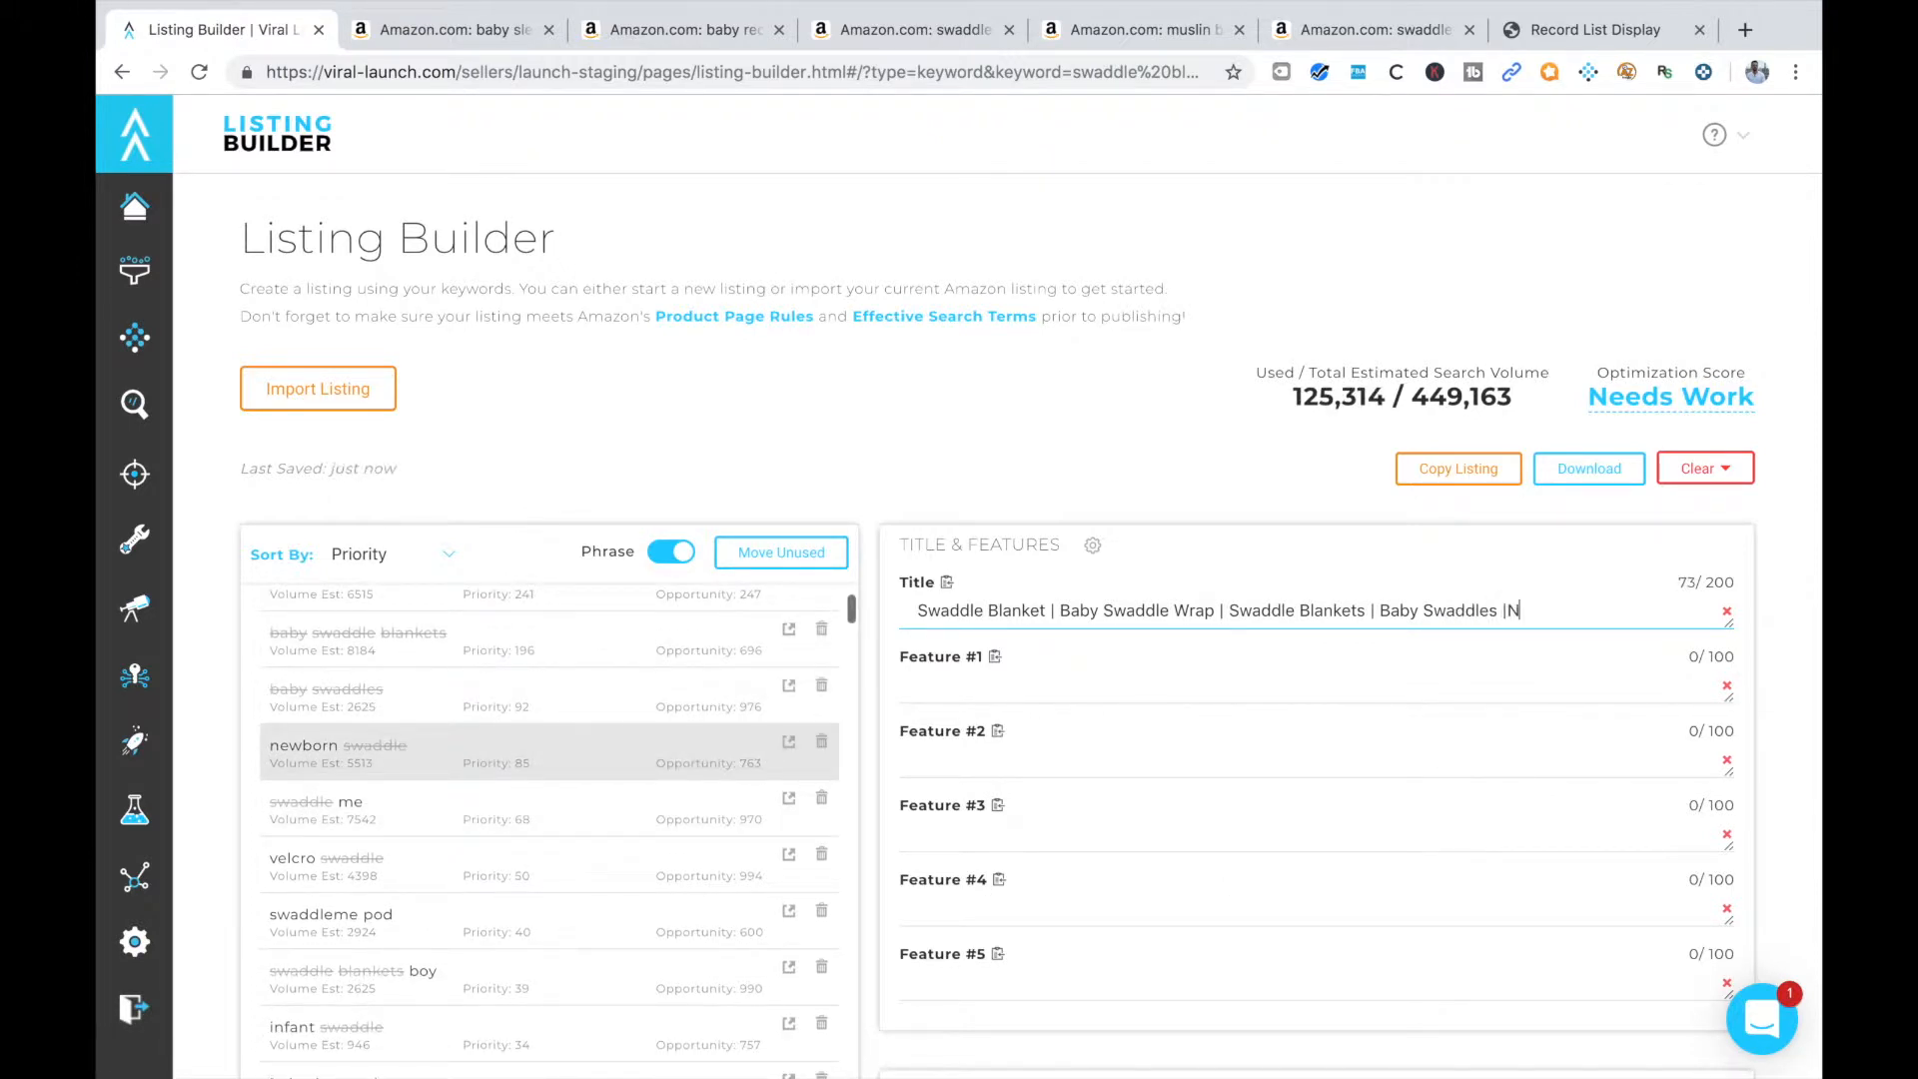
key("BackSpace")
key("BackSpace")
key("BackSpace")
key("BackSpace")
key("BackSpace")
key("BackSpace")
key("BackSpace")
type("Newborn")
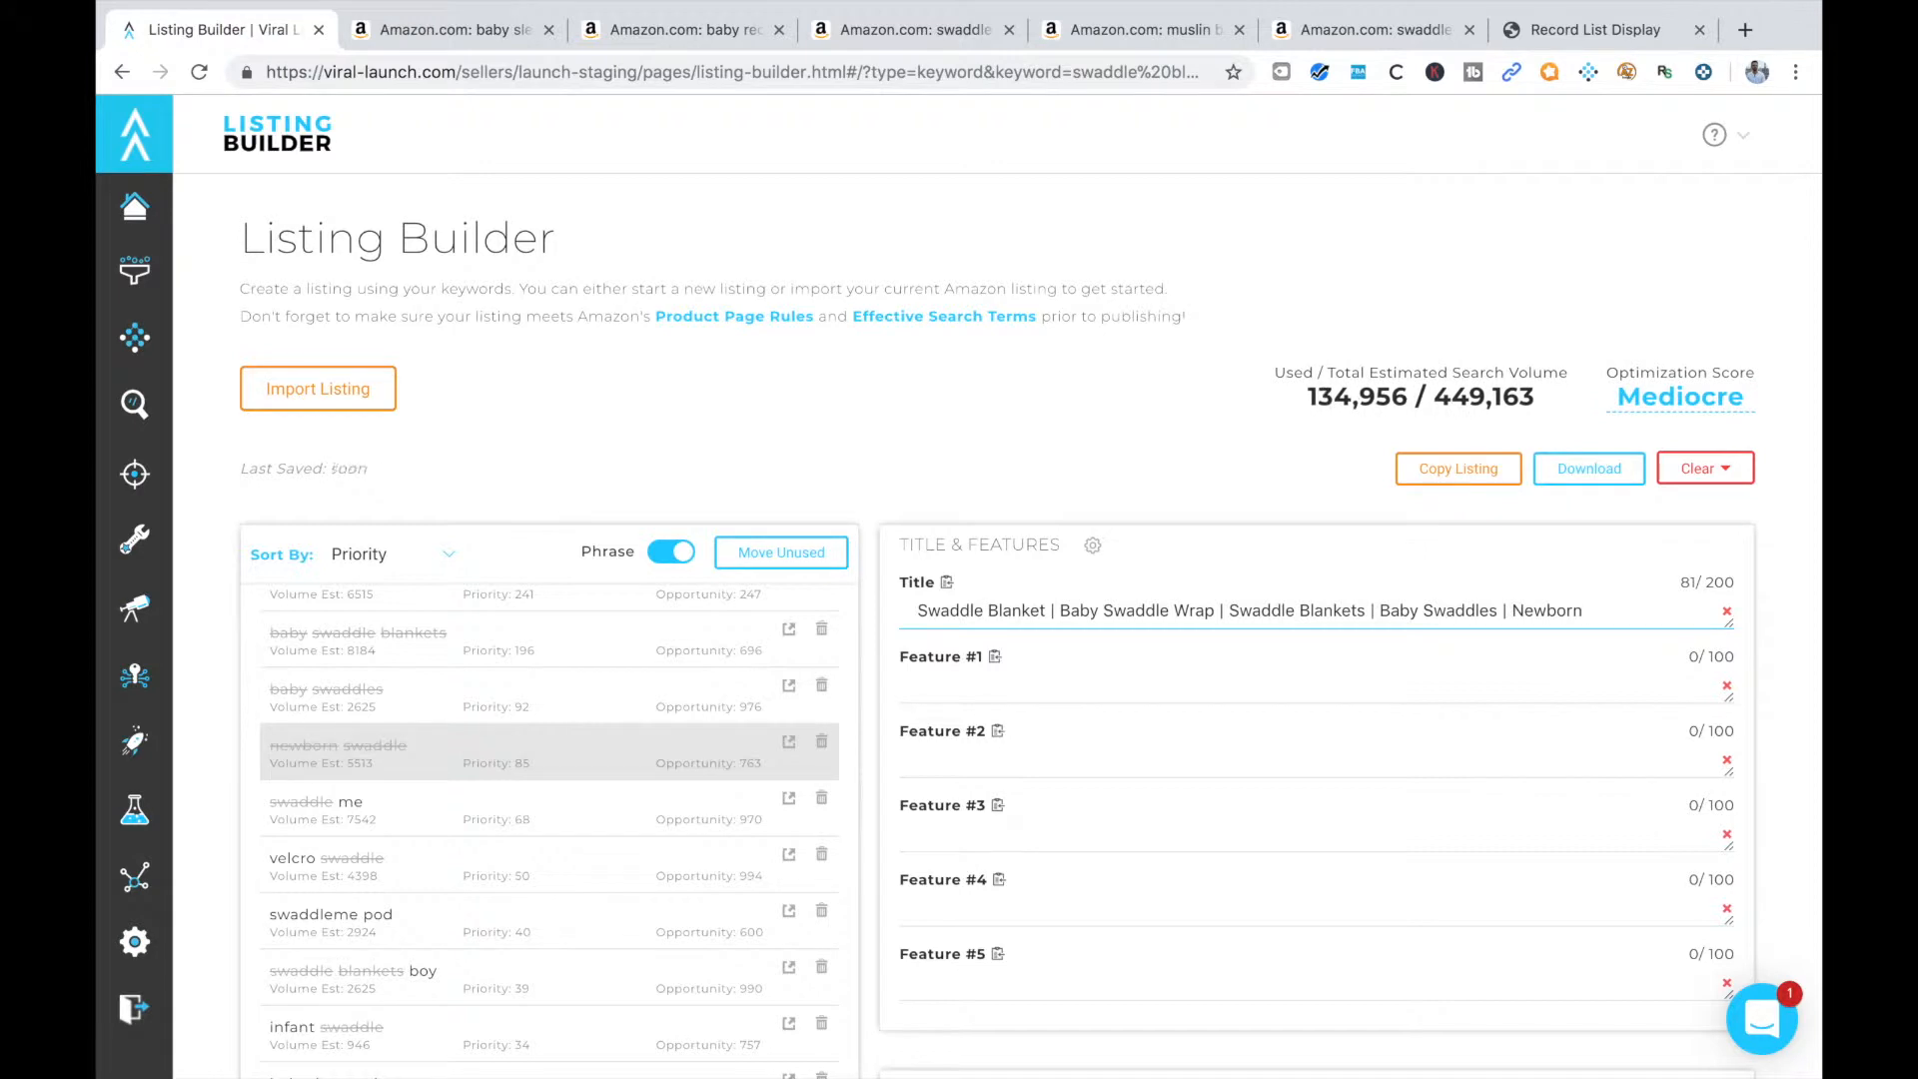
type(" Swaddle |")
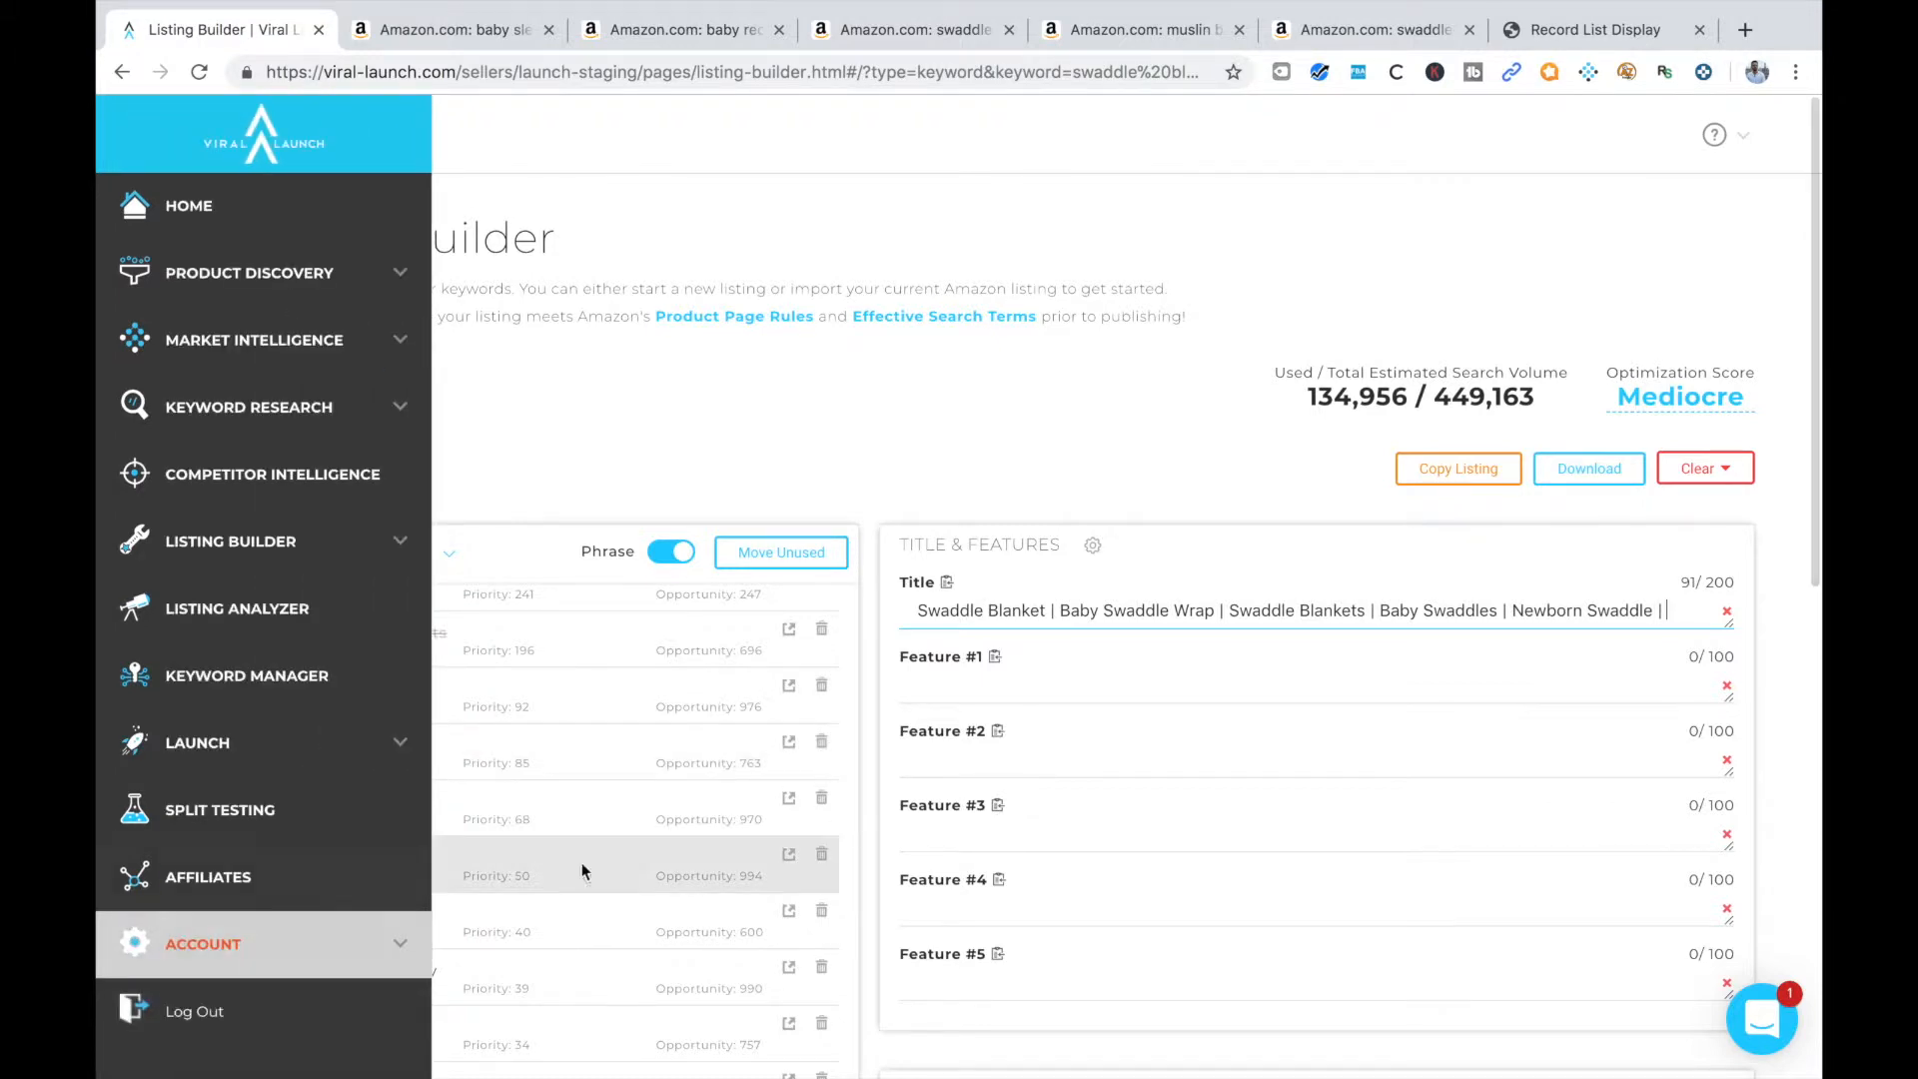
Add the keyword phrase "Velcro Swaddle" to the listing title, followed by a "|" separator
scroll(585, 845, "down", 1)
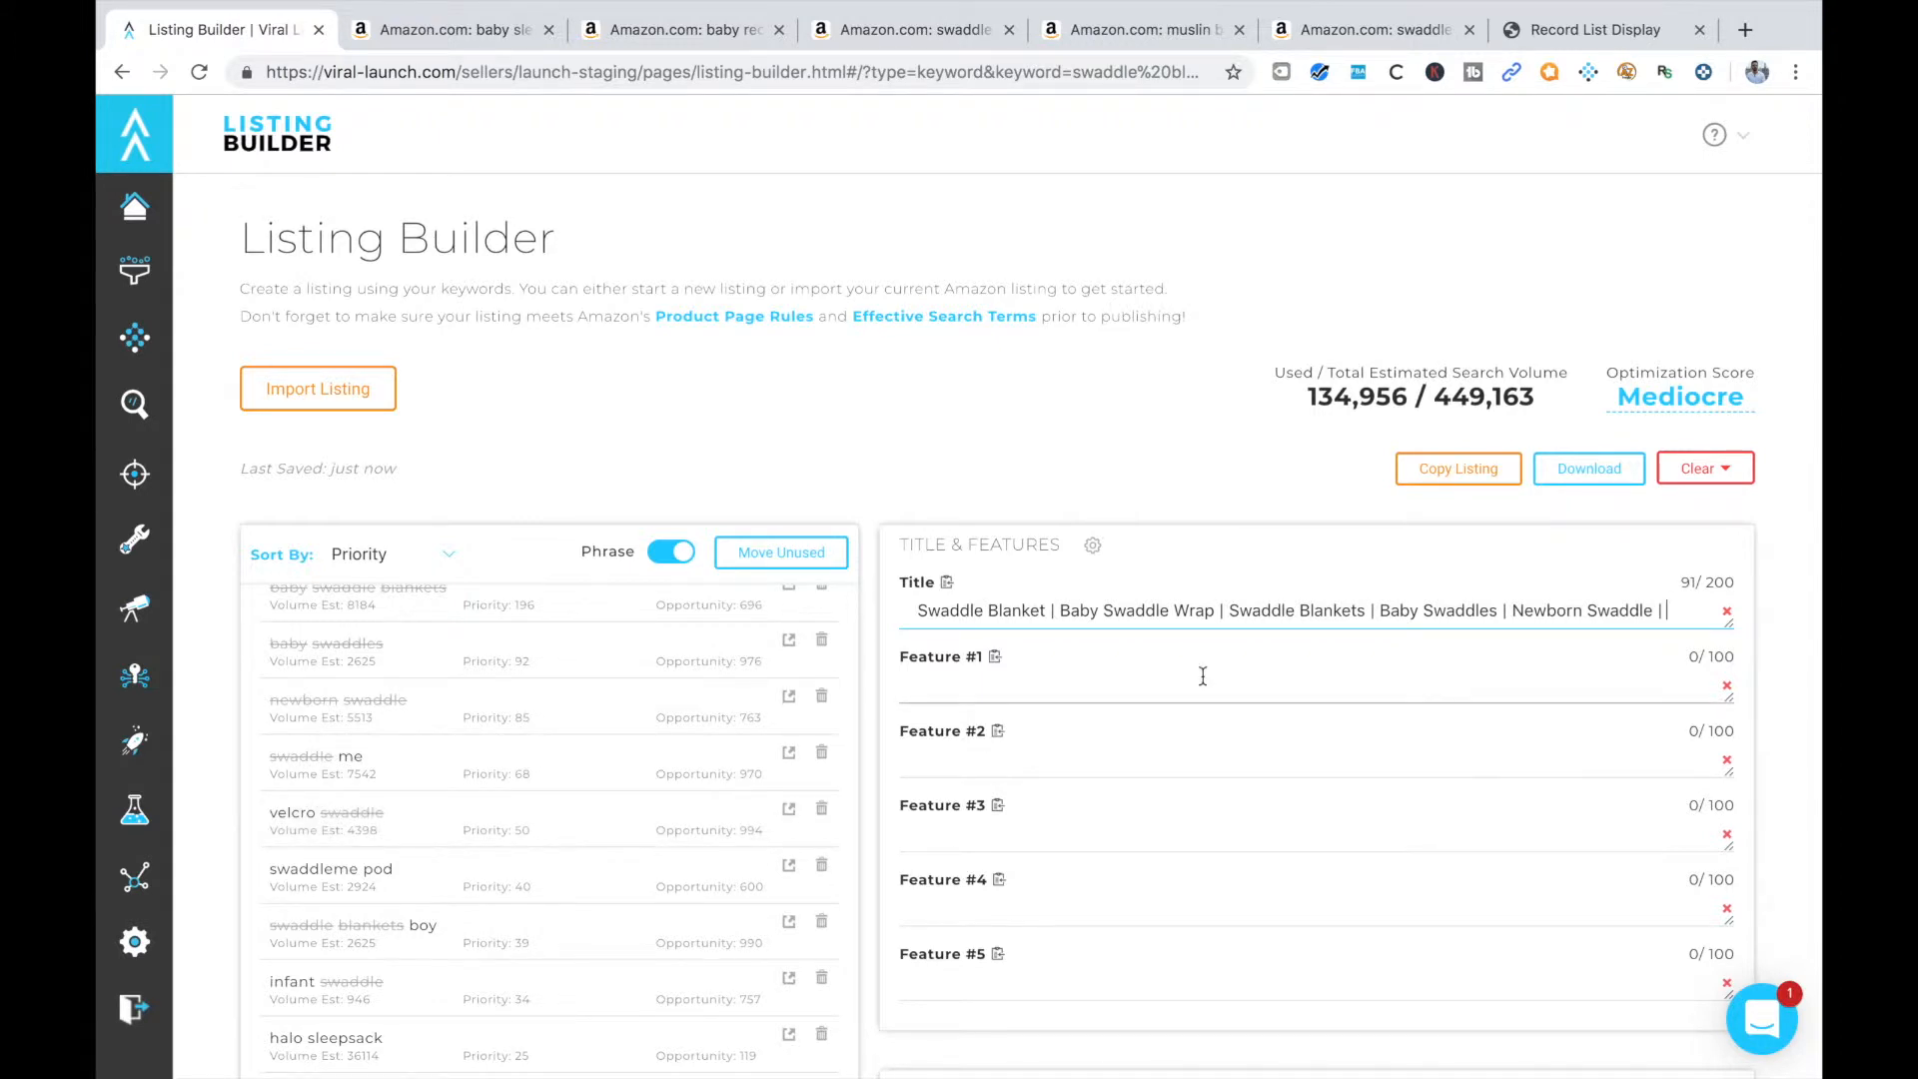
type("Velco")
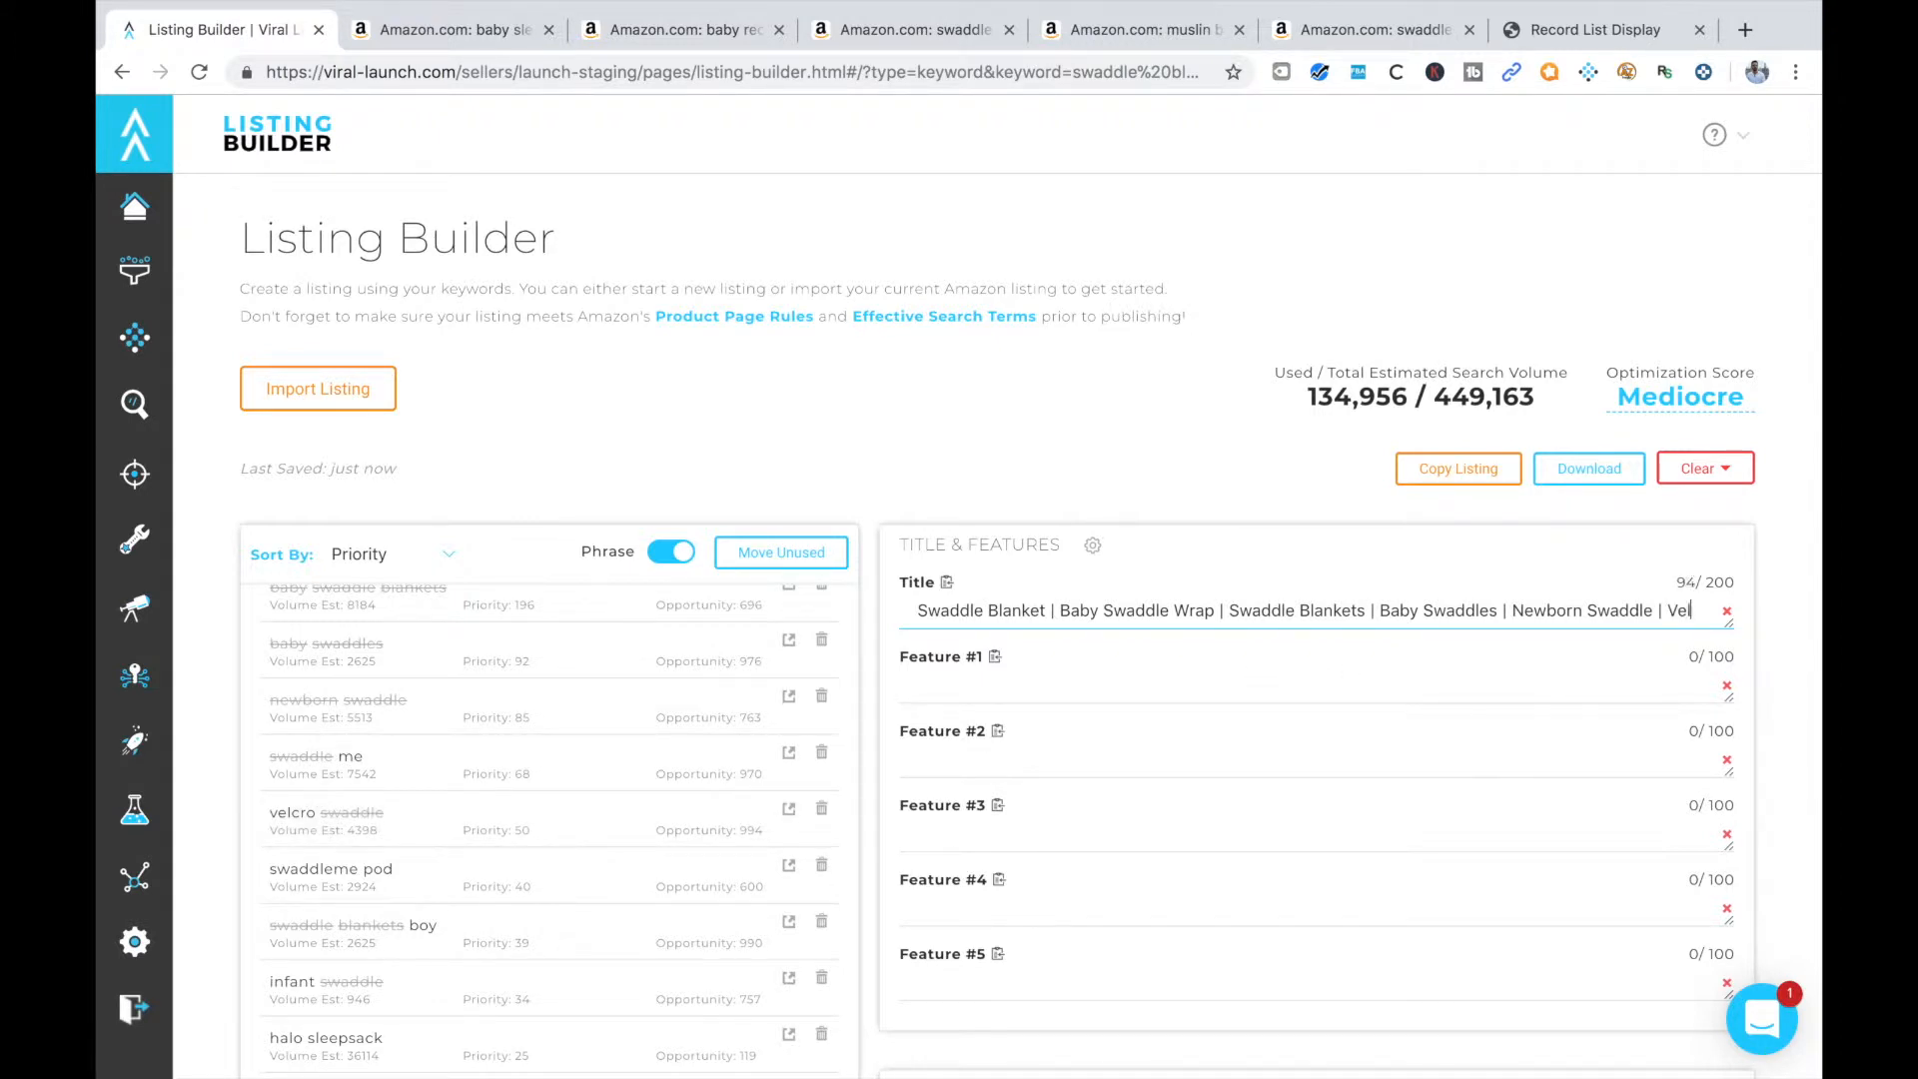
key("BackSpace")
key("BackSpace")
type("roo")
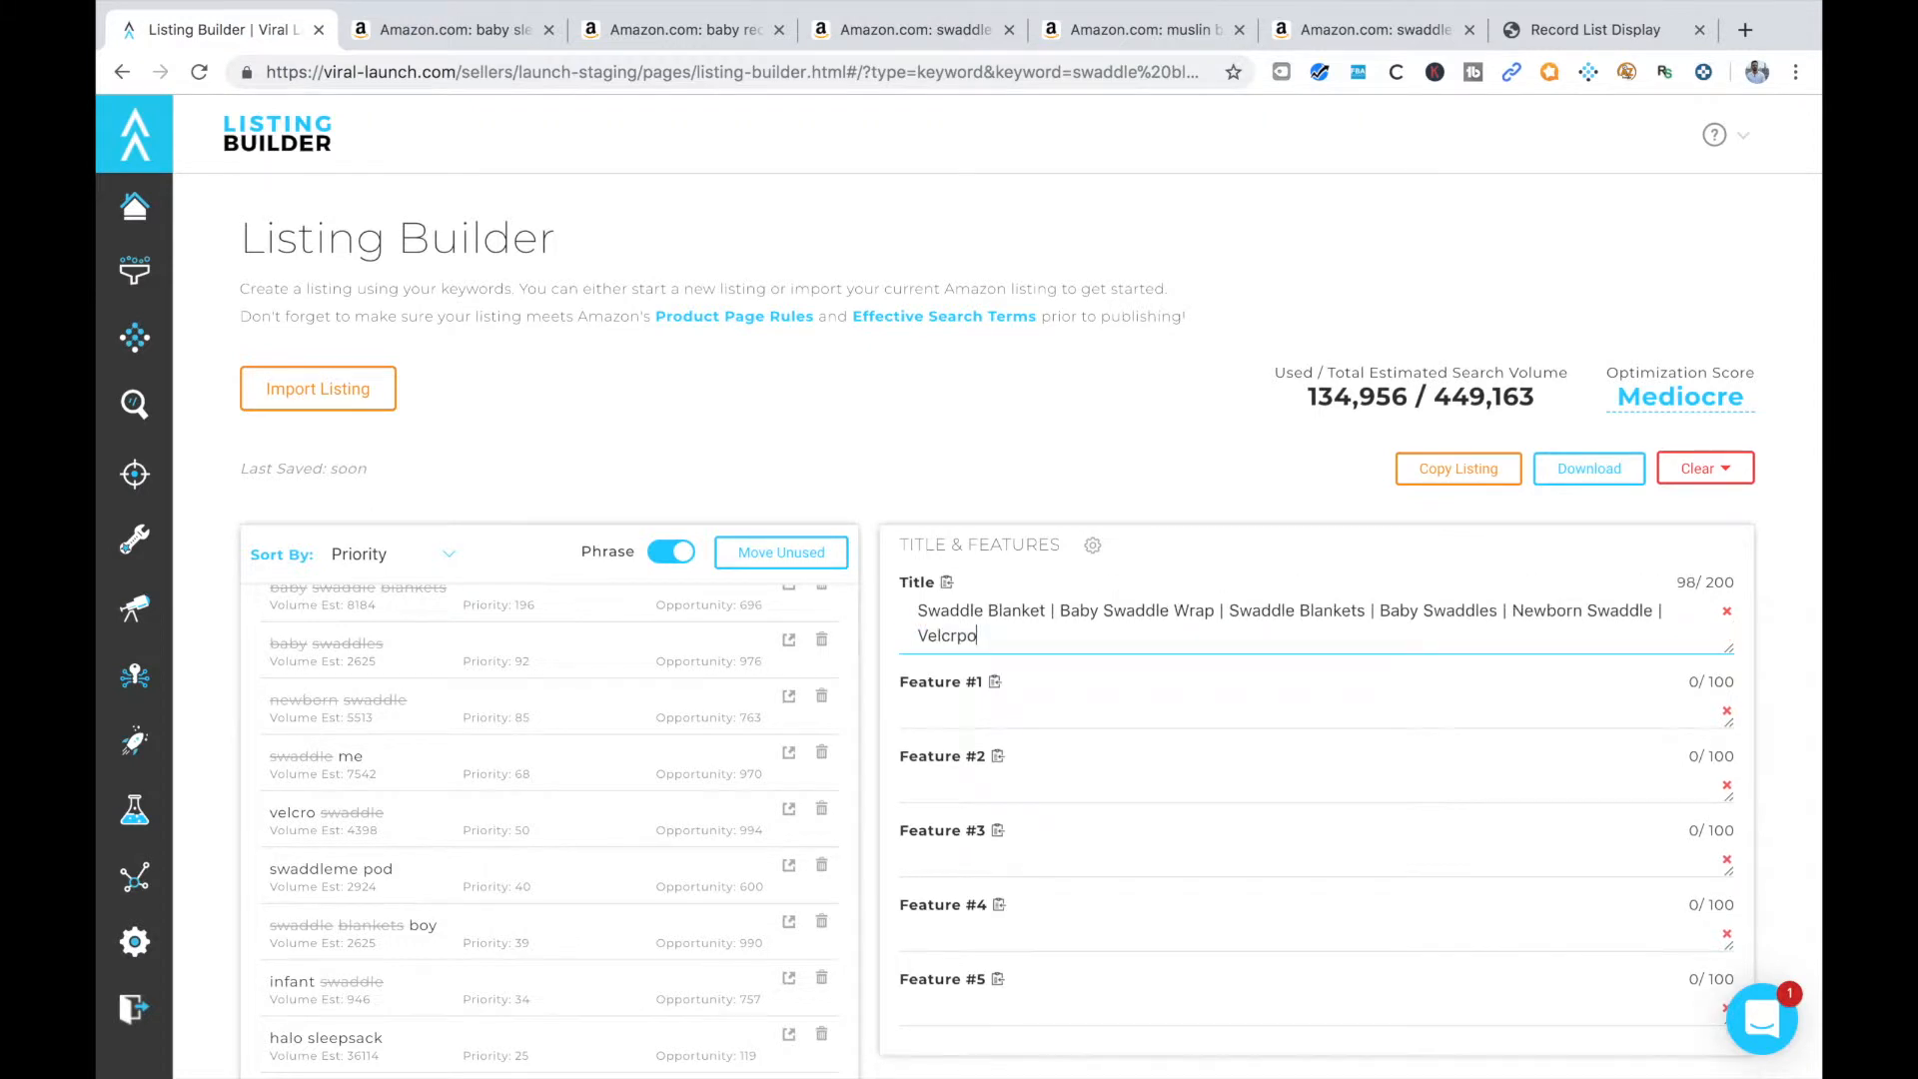
key("BackSpace")
key("BackSpace")
key("BackSpace")
key("BackSpace")
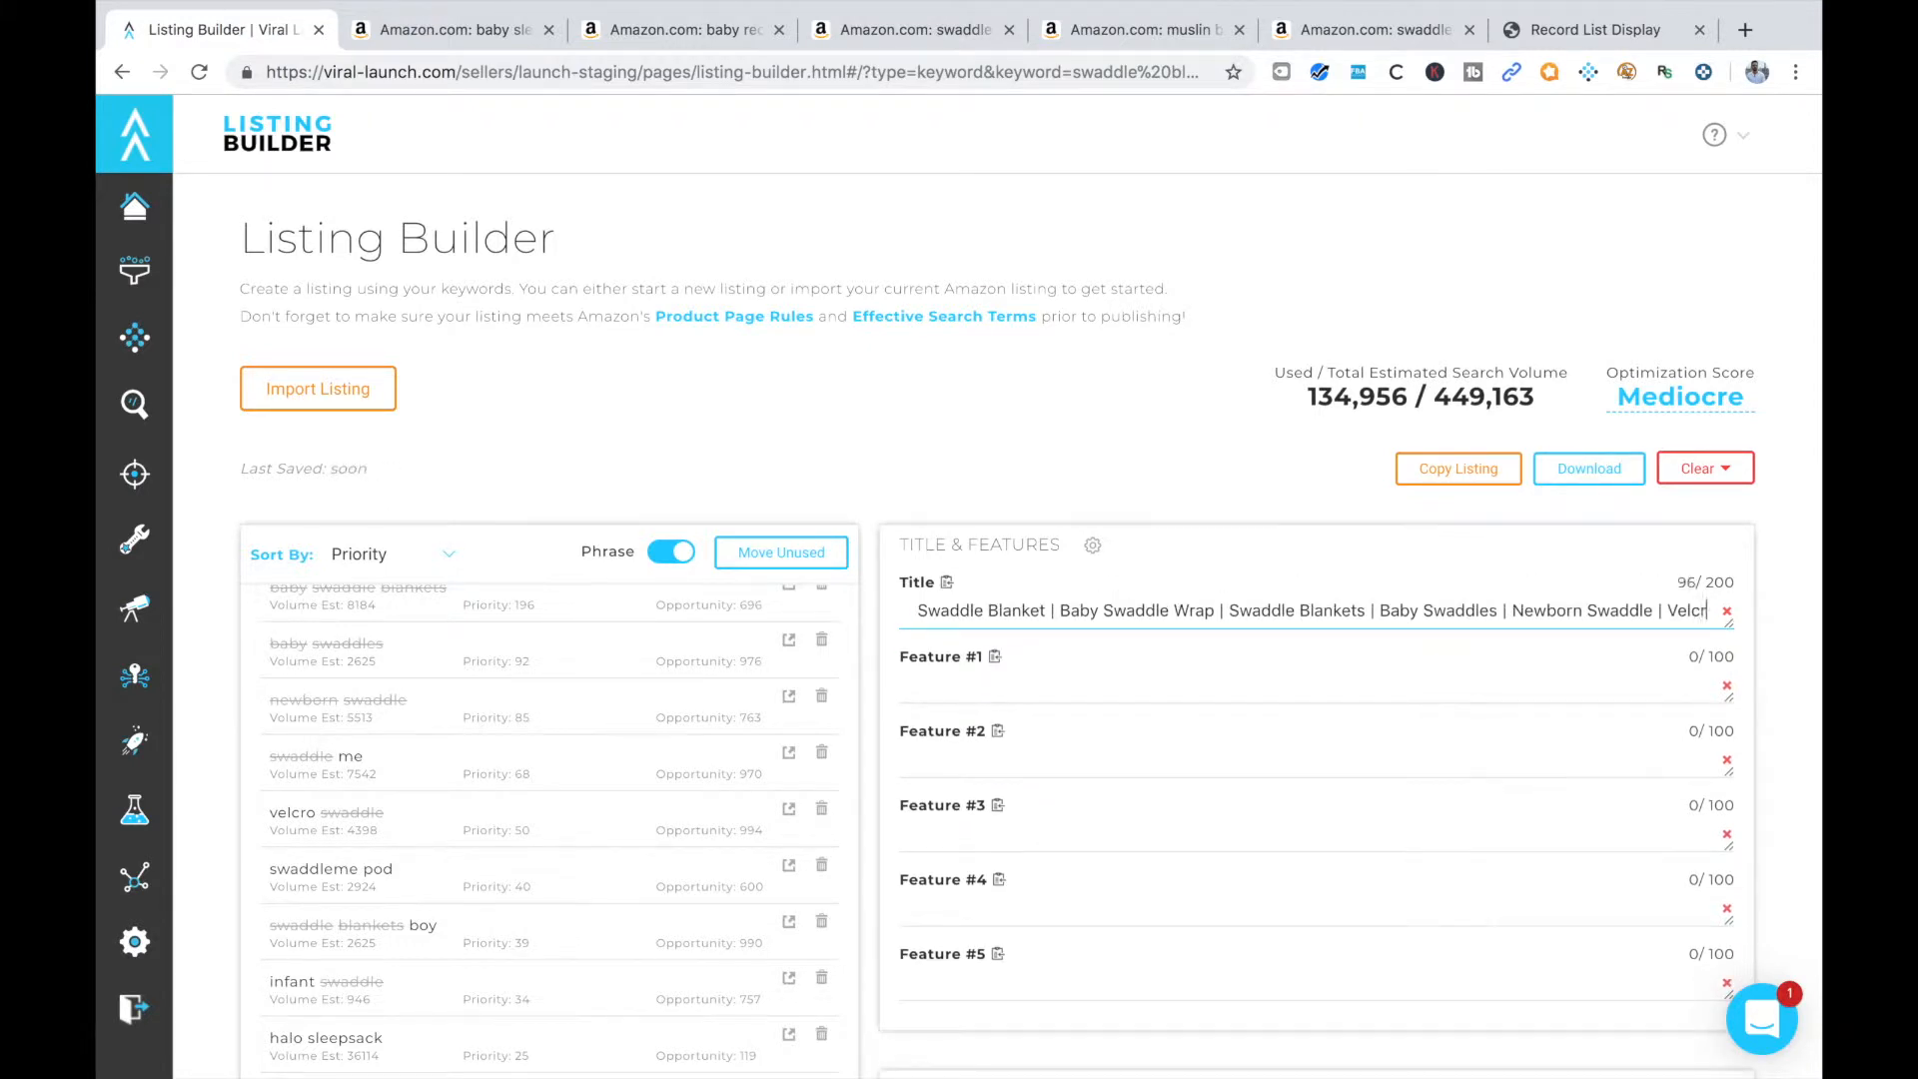
type("p")
key("BackSpace")
key("BackSpace")
type("o Swaddle |")
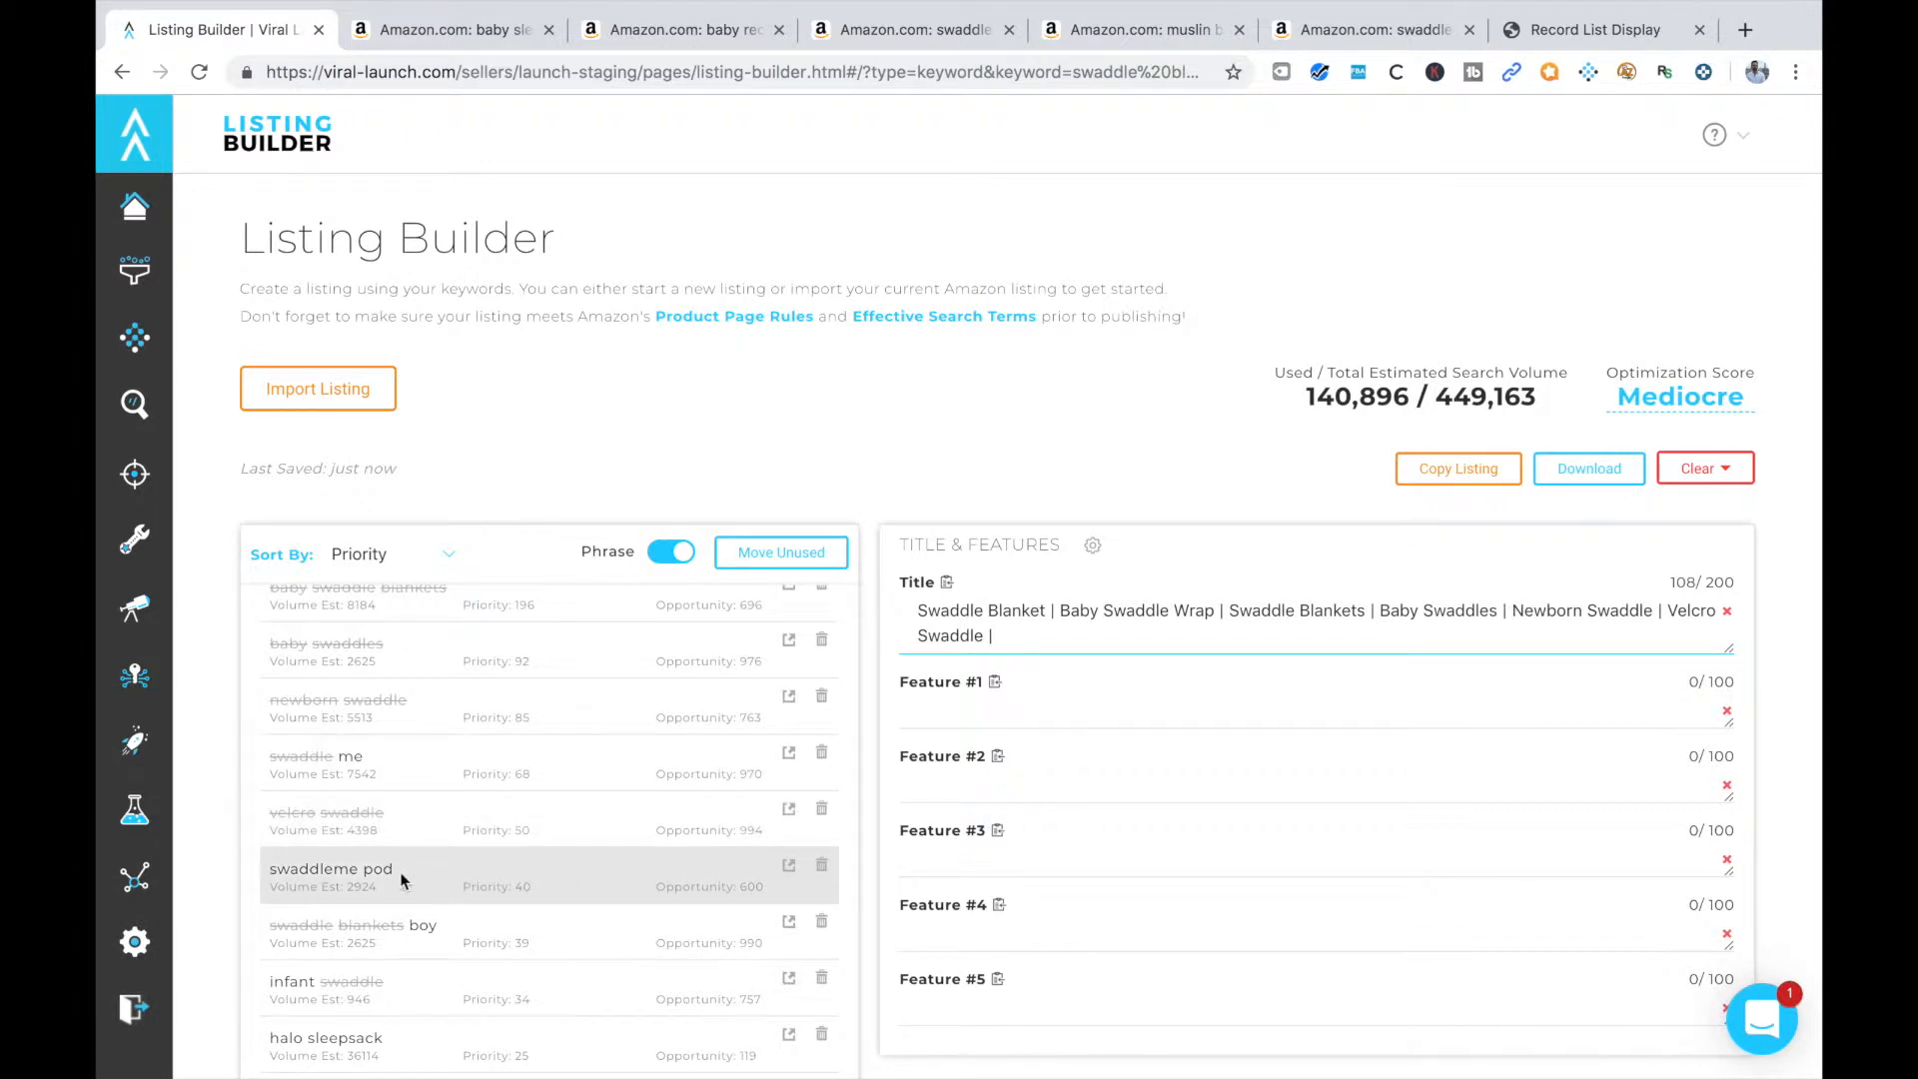
Append "Swaddle Blankets Boy" from the keyword list to the listing title, followed by a "|" separator
scroll(399, 873, "down", 1)
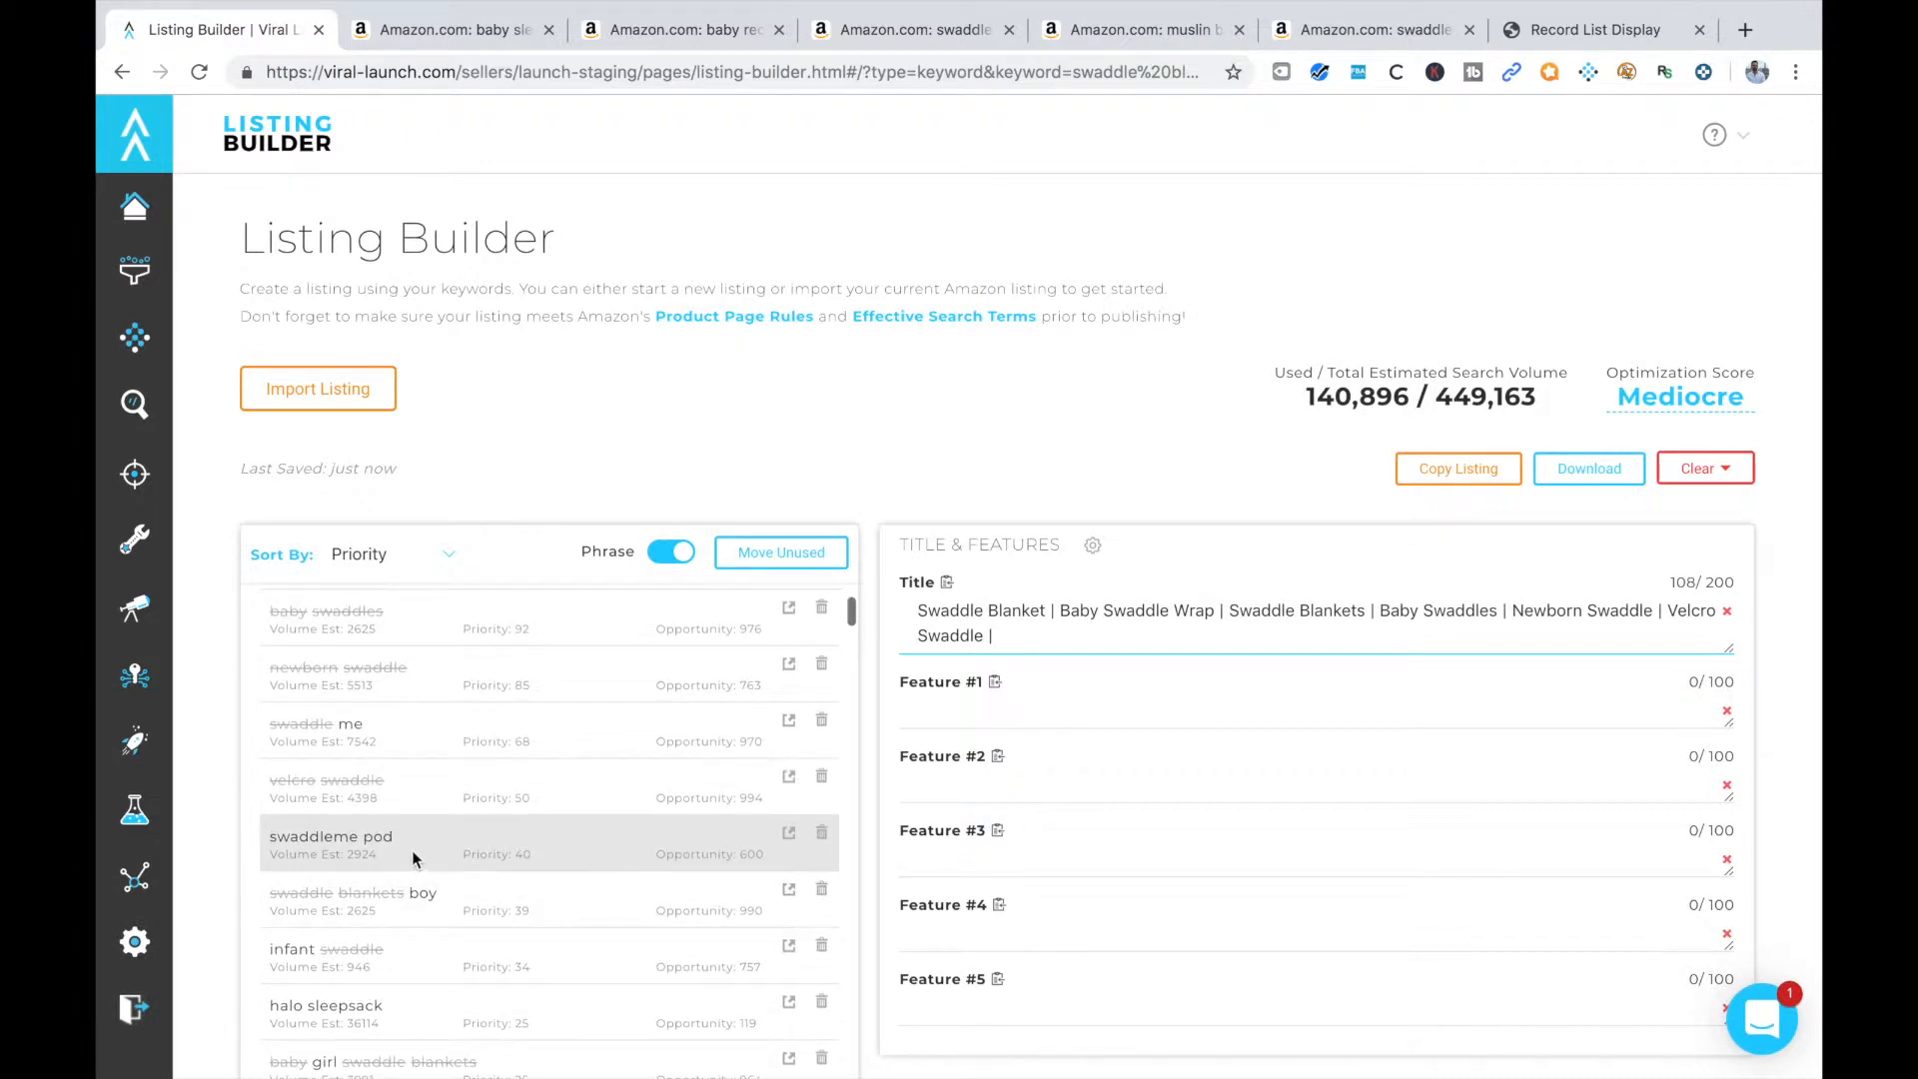
scroll(422, 851, "down", 1)
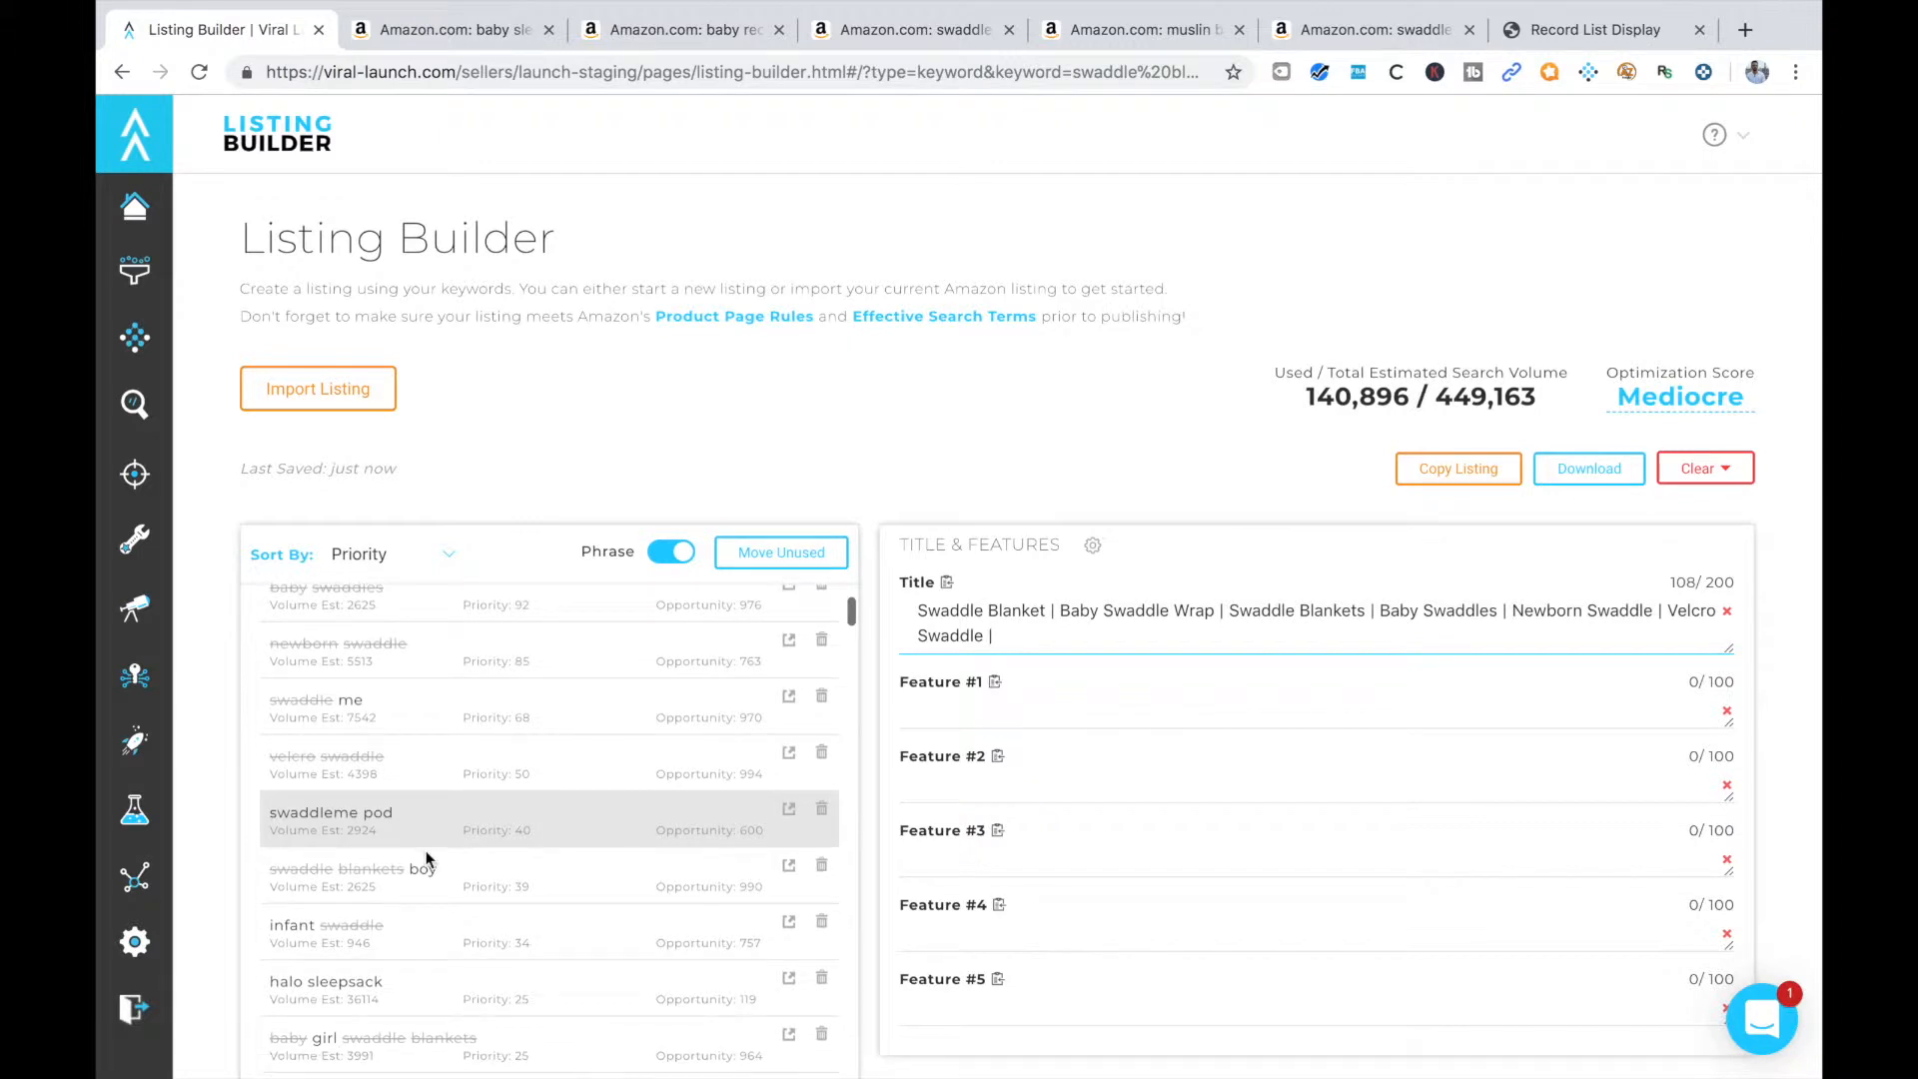
type("Swaddle Bla")
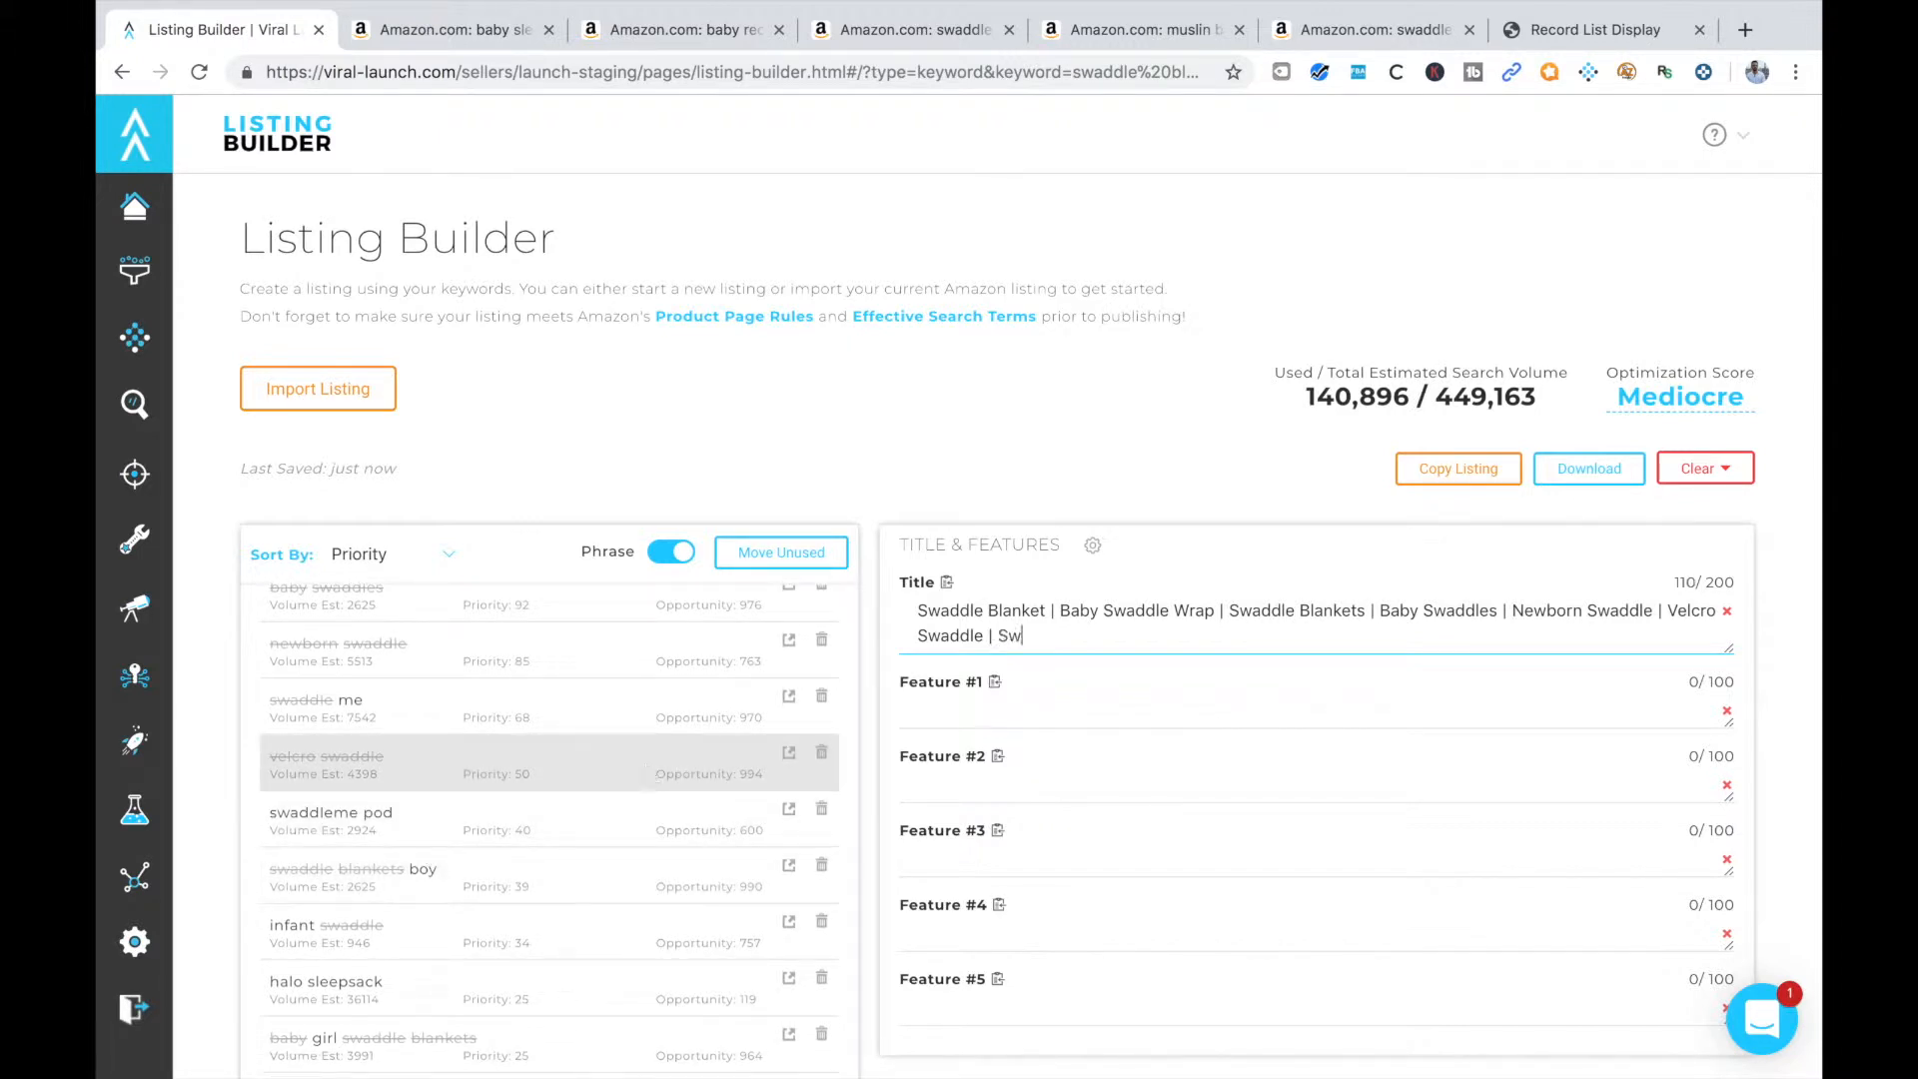
type("nklet")
key("BackSpace")
key("BackSpace")
key("BackSpace")
type("kets")
key("BackSpace")
key("BackSpace")
key("BackSpace")
key("BackSpace")
key("BackSpace")
type("ets Boy |")
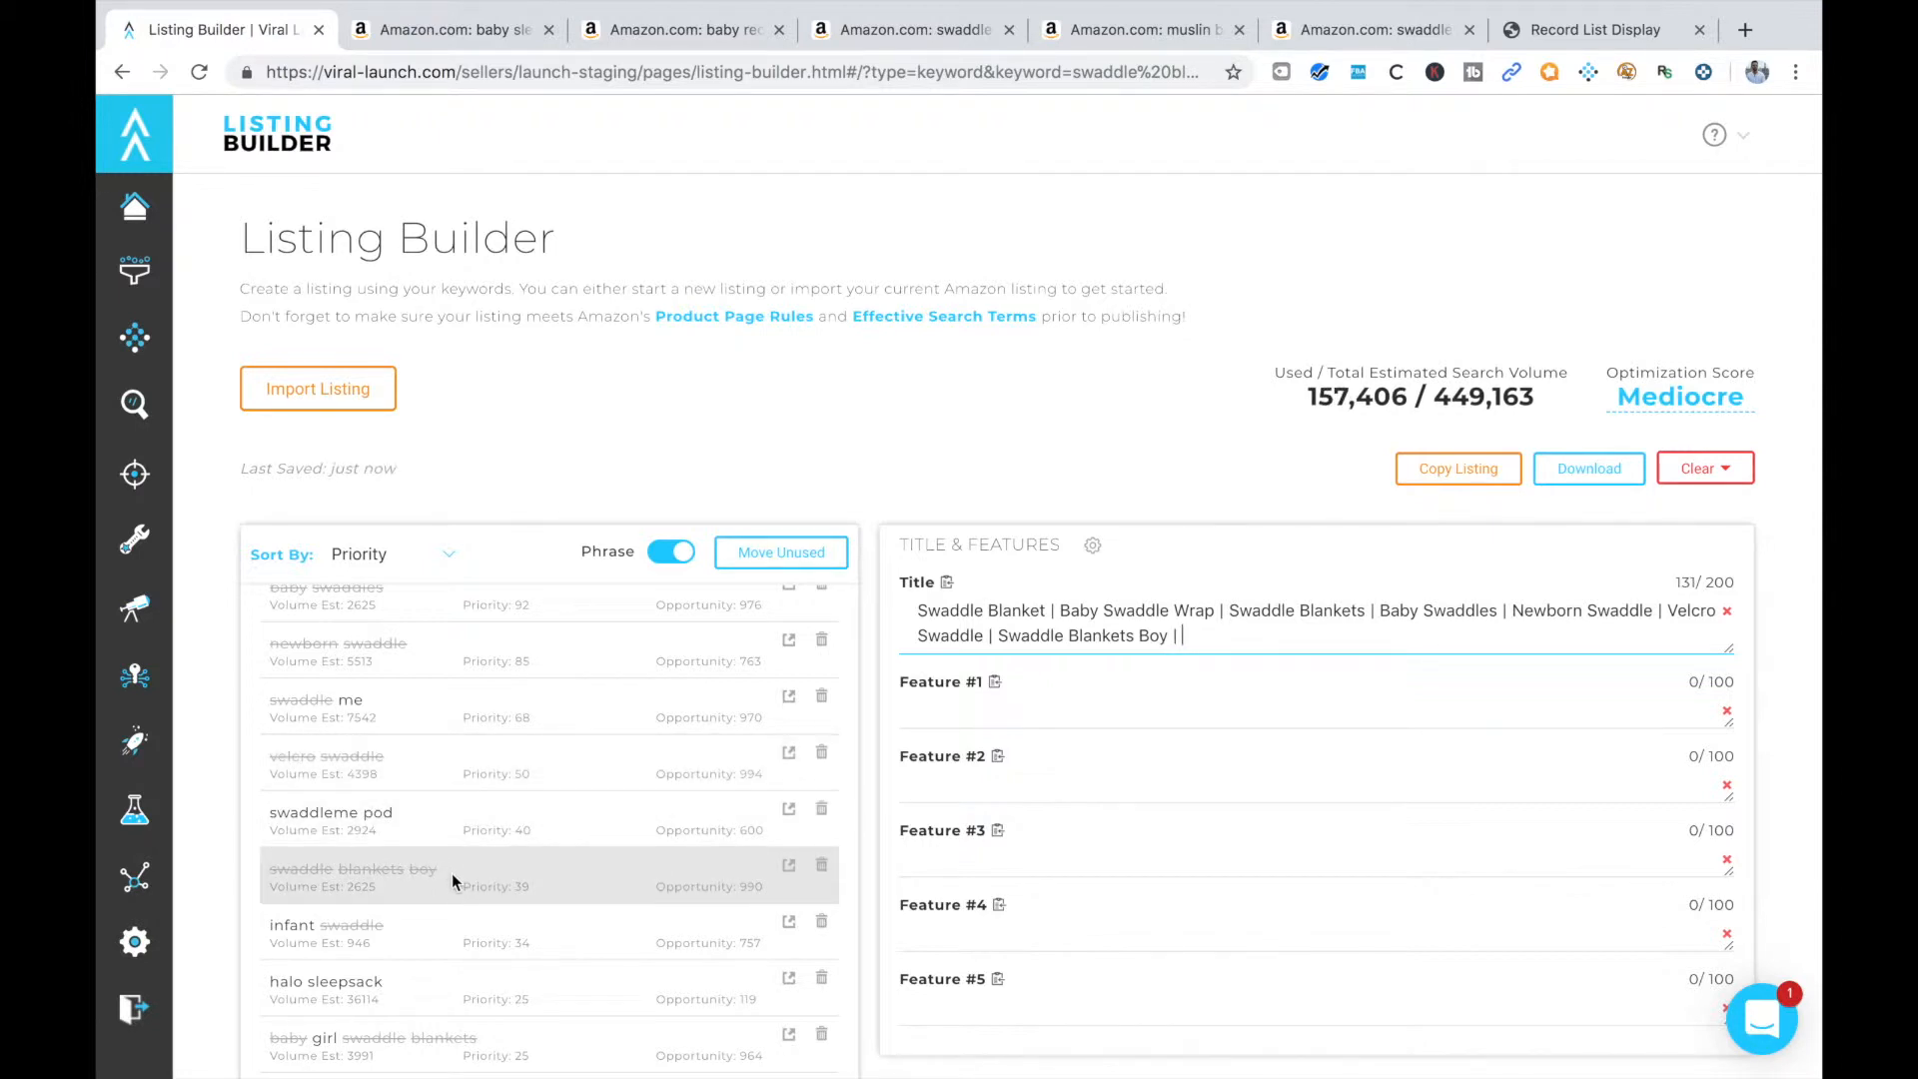
Append the keyword phrase "Infant Swaddle" to the end of the listing title
scroll(439, 844, "down", 2)
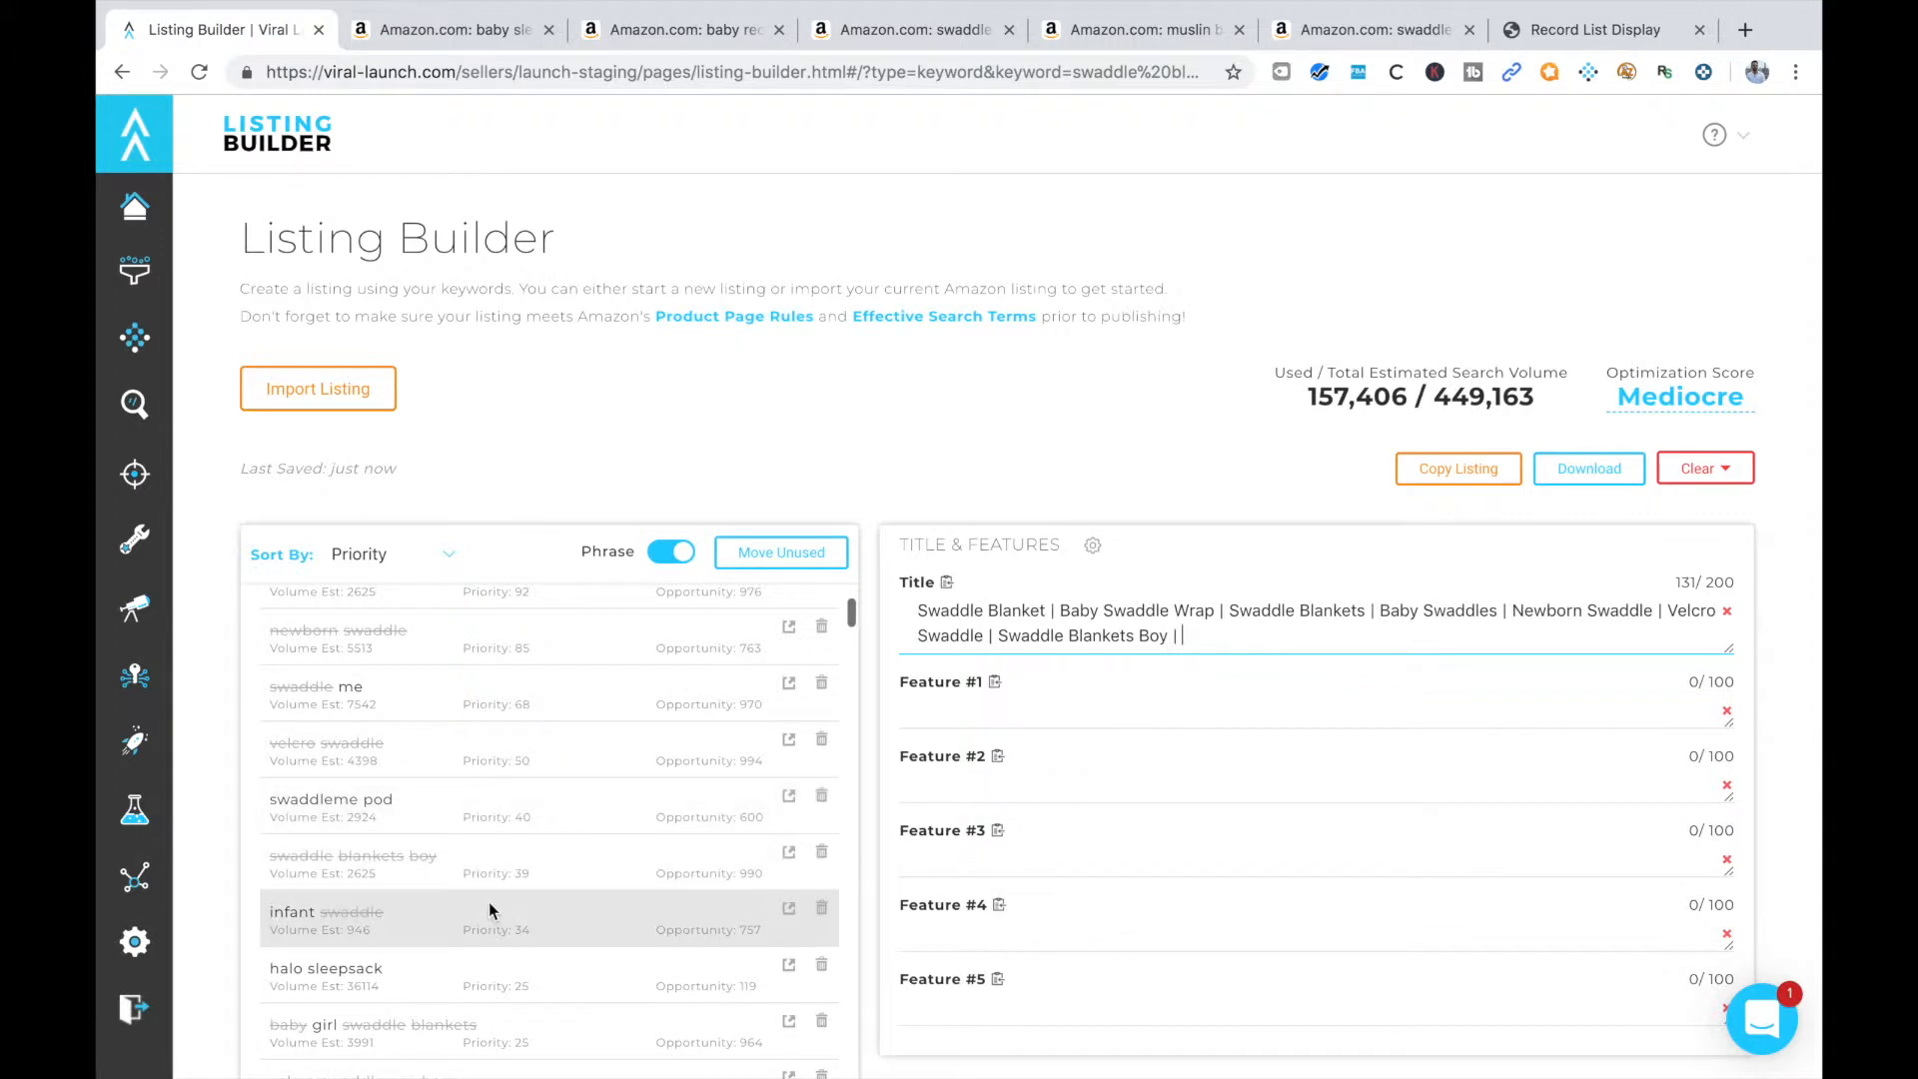
type("Inf")
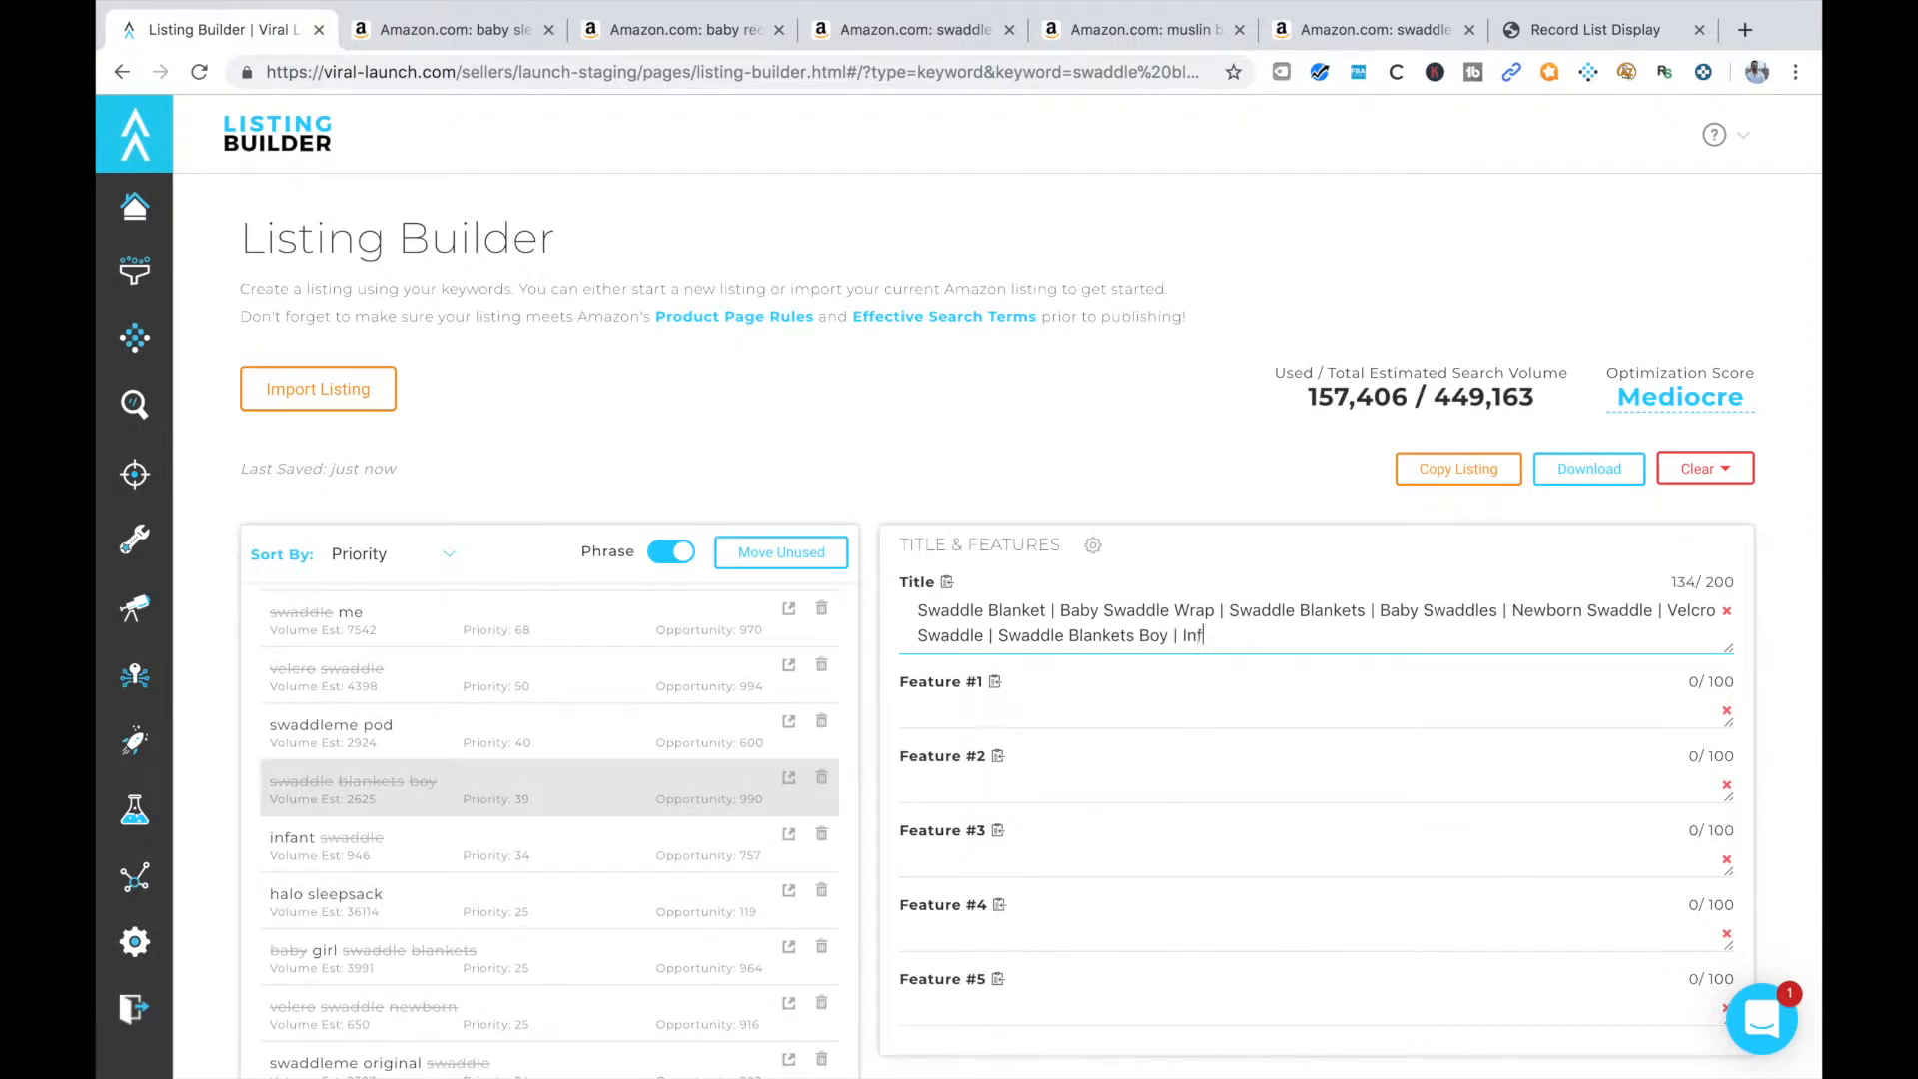
type("ant Swaddle")
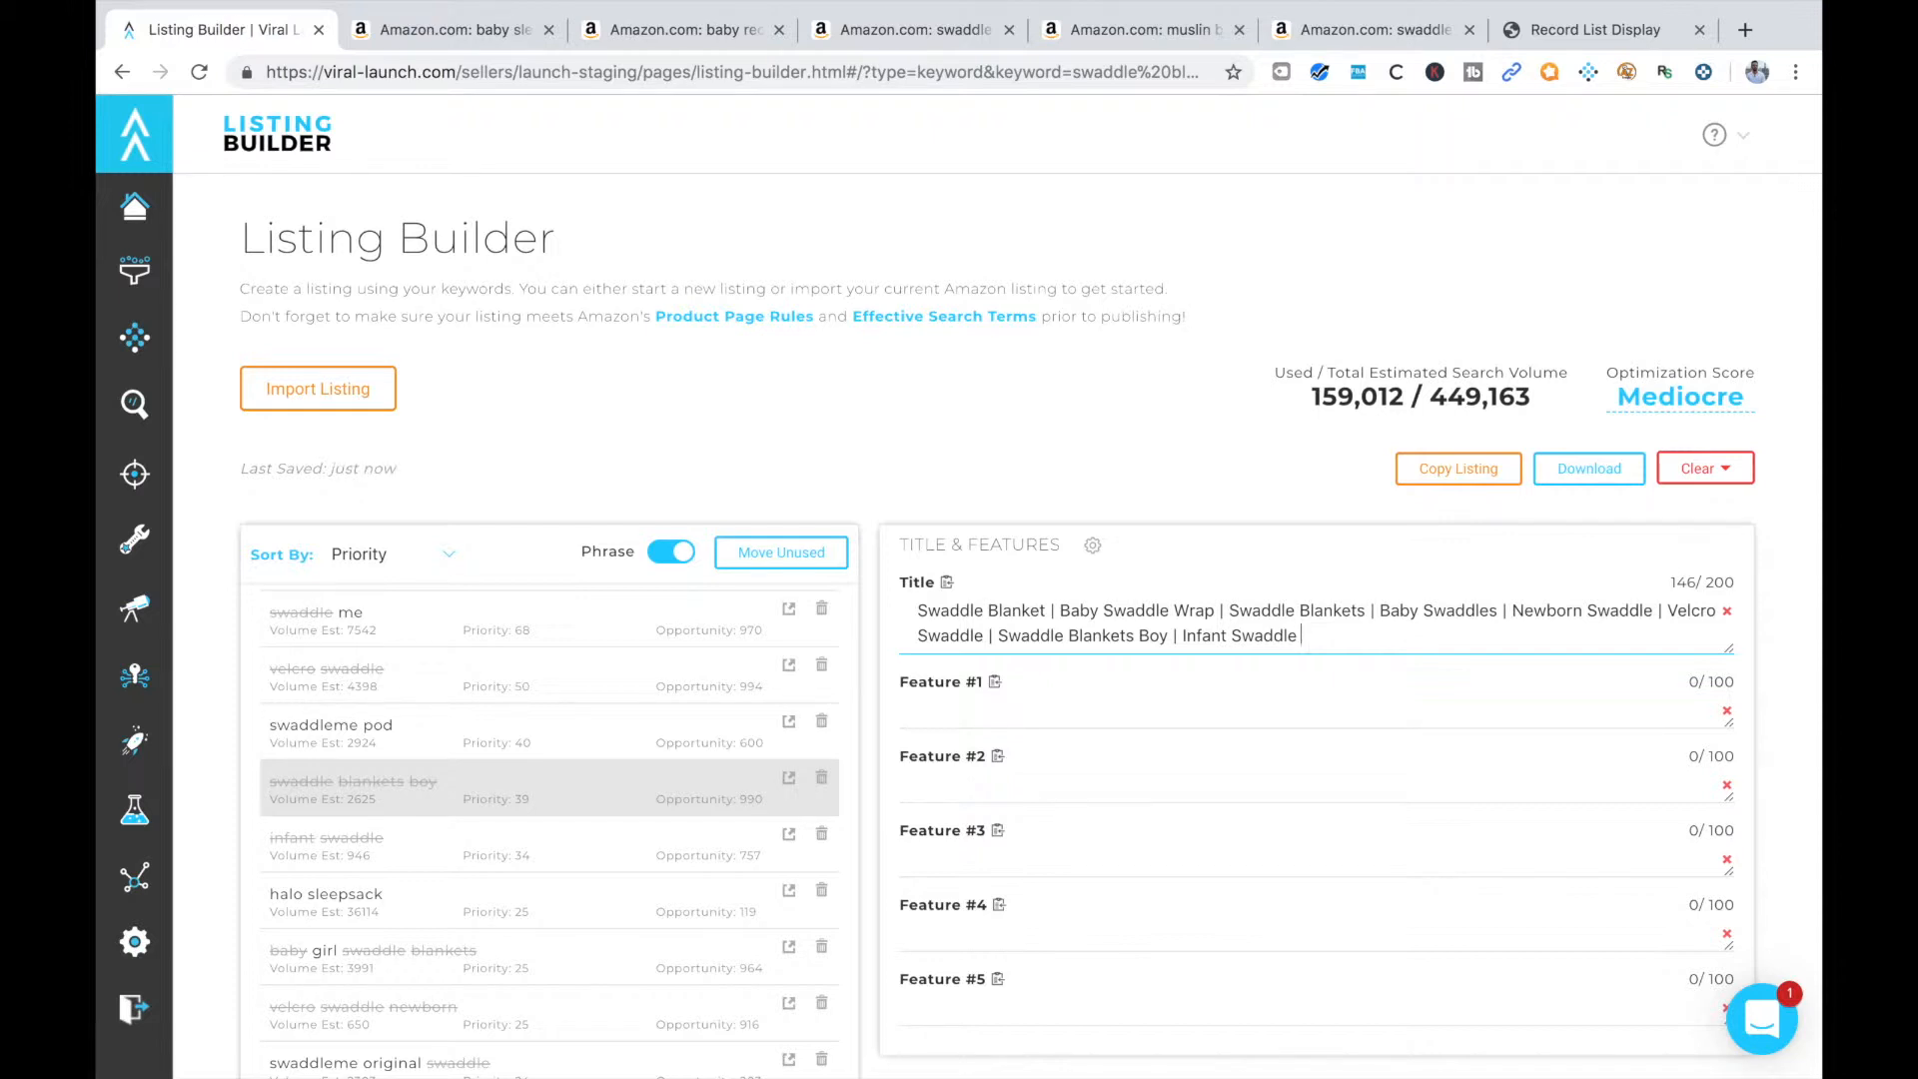
Continue the listing title with a "|" separator, "Baby Girl Swaddle Blankets" and another "|" separator
scroll(557, 848, "down", 1)
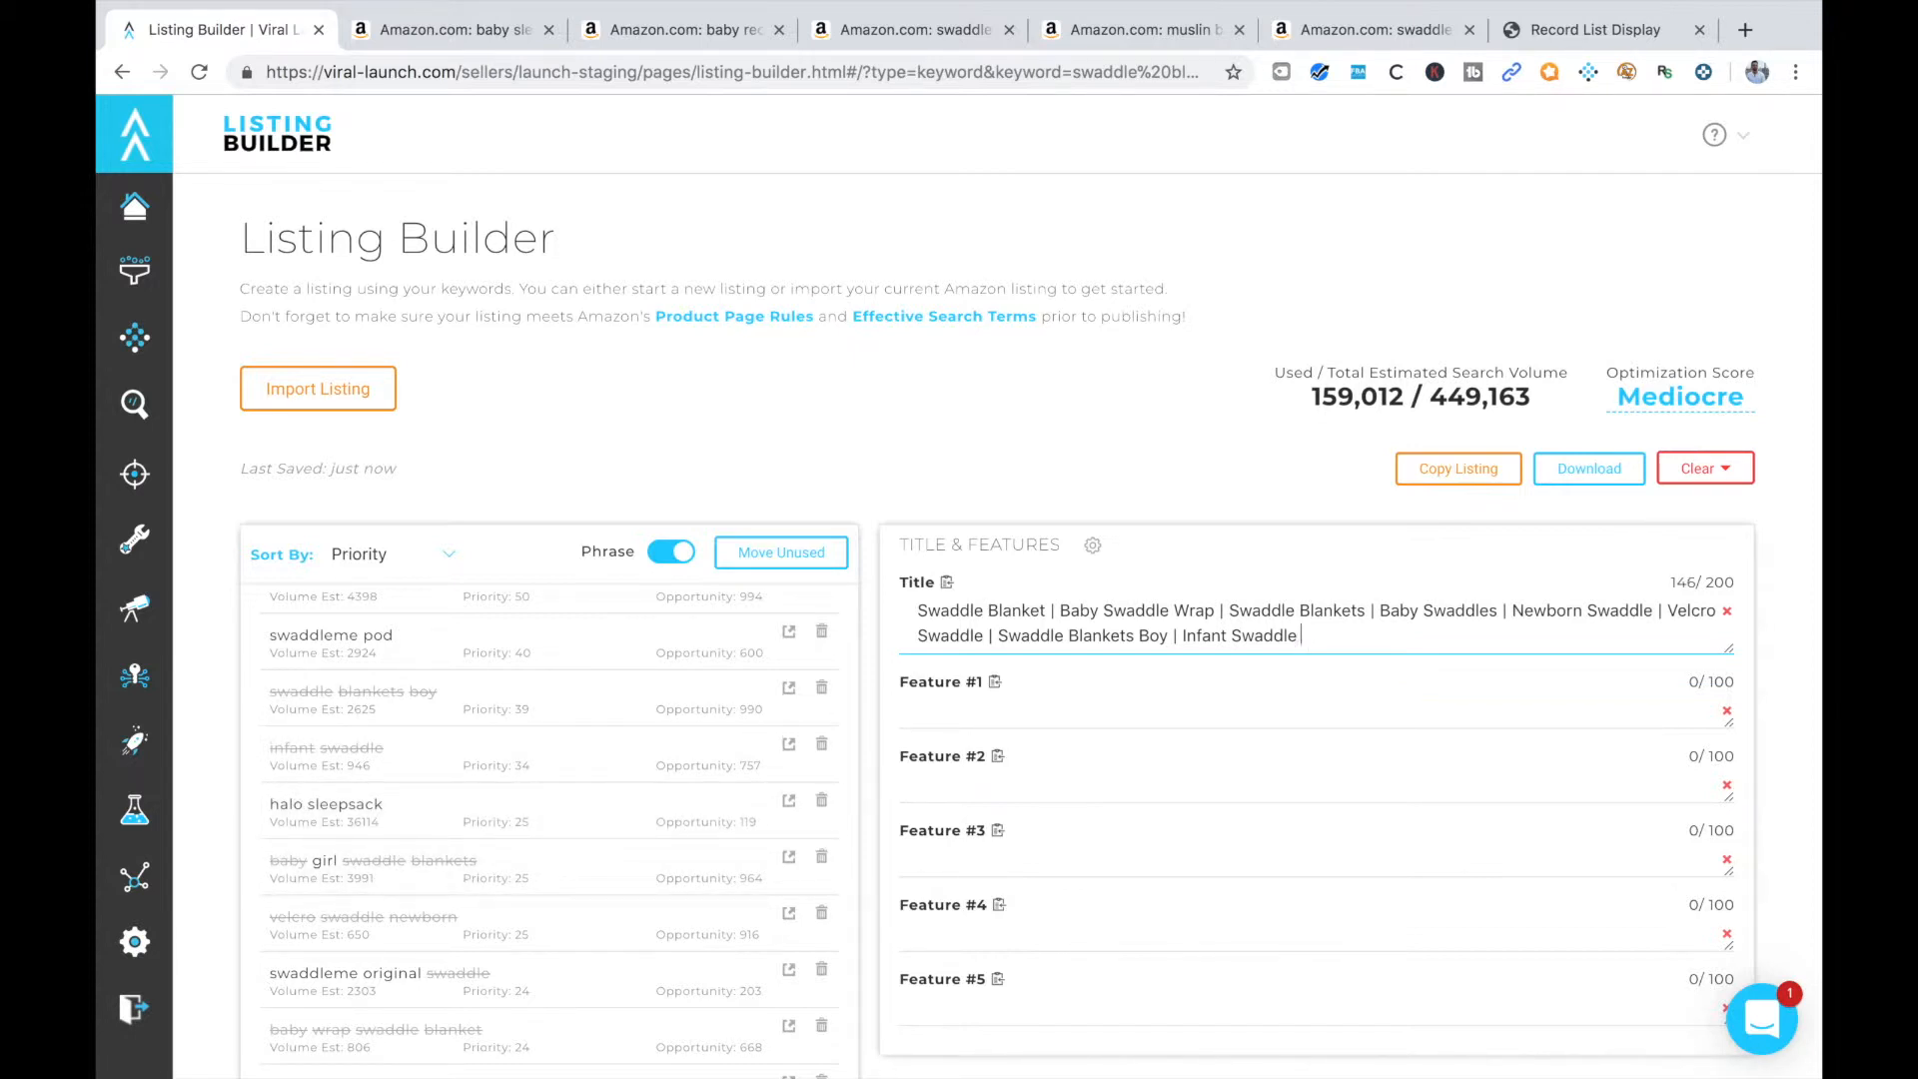
type("| ")
type("Baby ")
type("Girl")
key("BackSpace")
type("rl Swaddle Blanket")
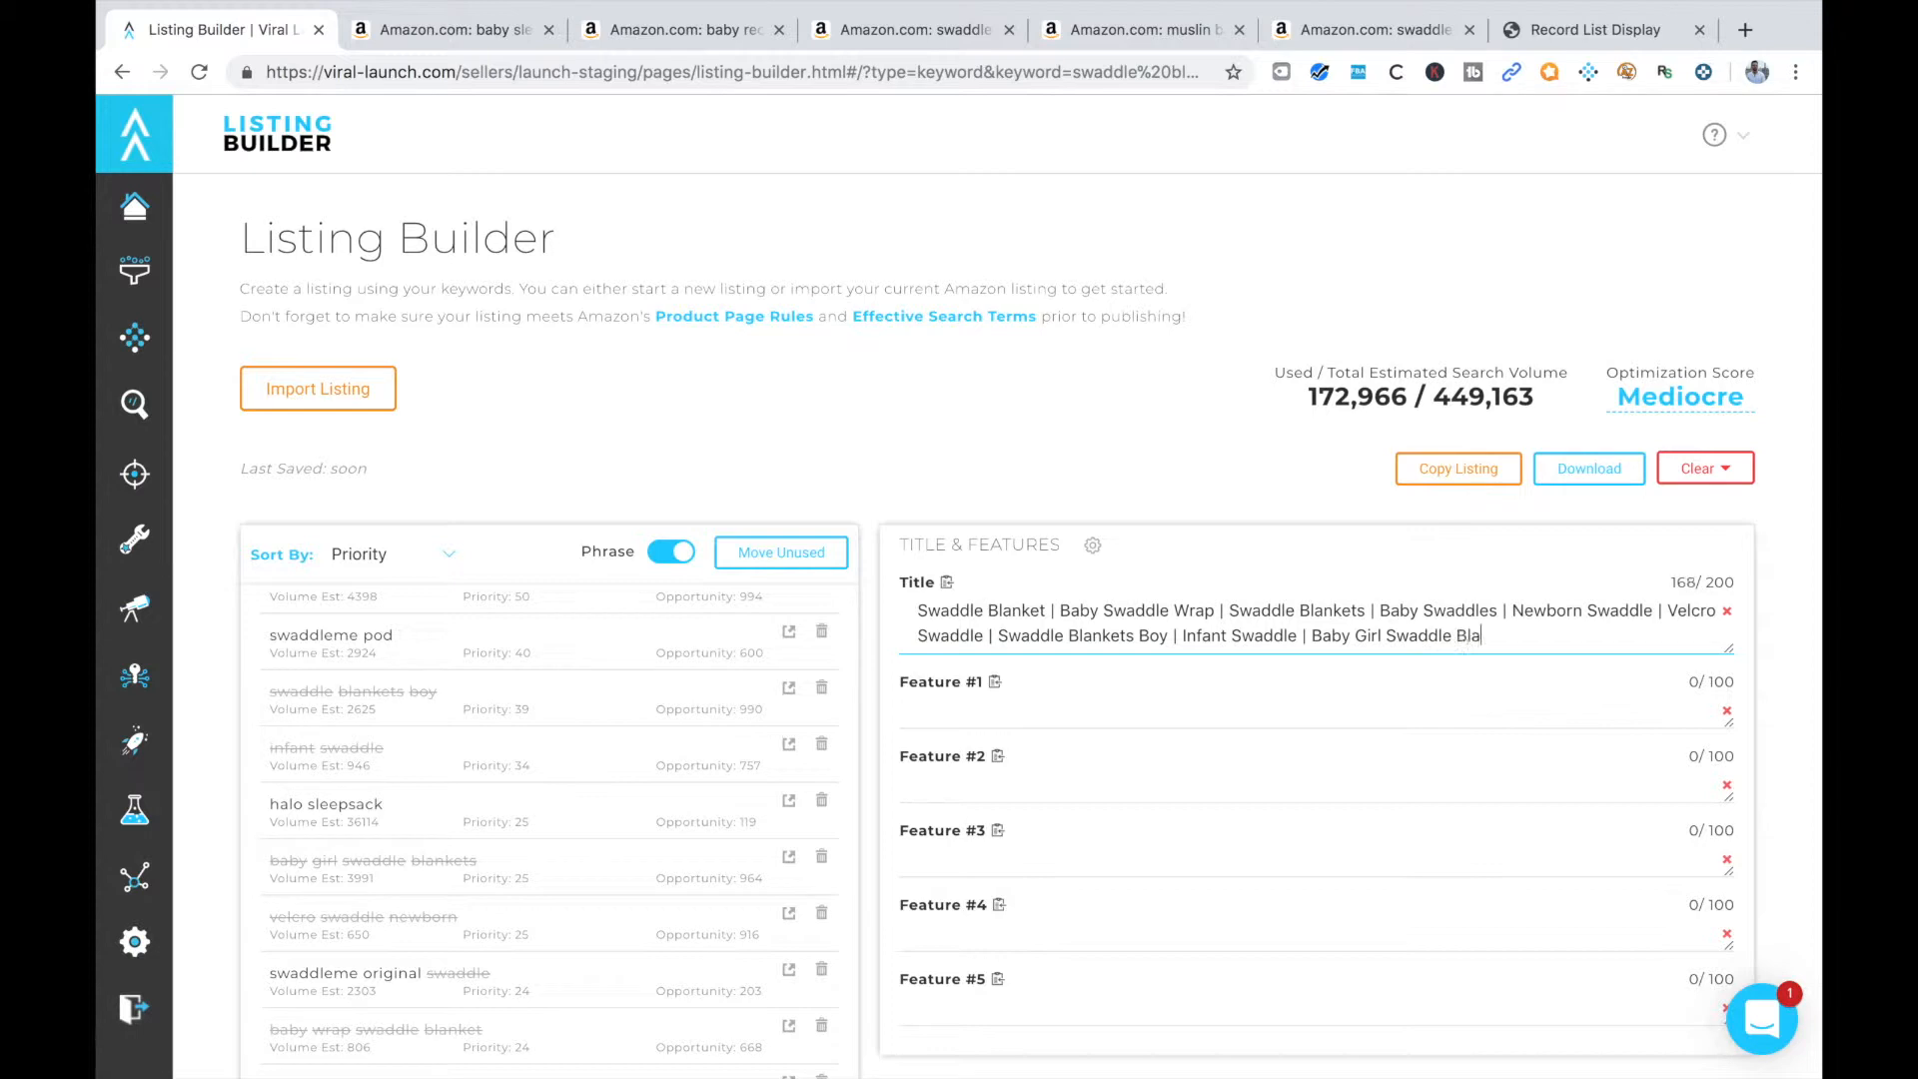
type("s |")
Review the keyword list and delete the brand keywords "swaddleme" and "swaddle me" from it
scroll(509, 884, "down", 1)
scroll(597, 960, "down", 1)
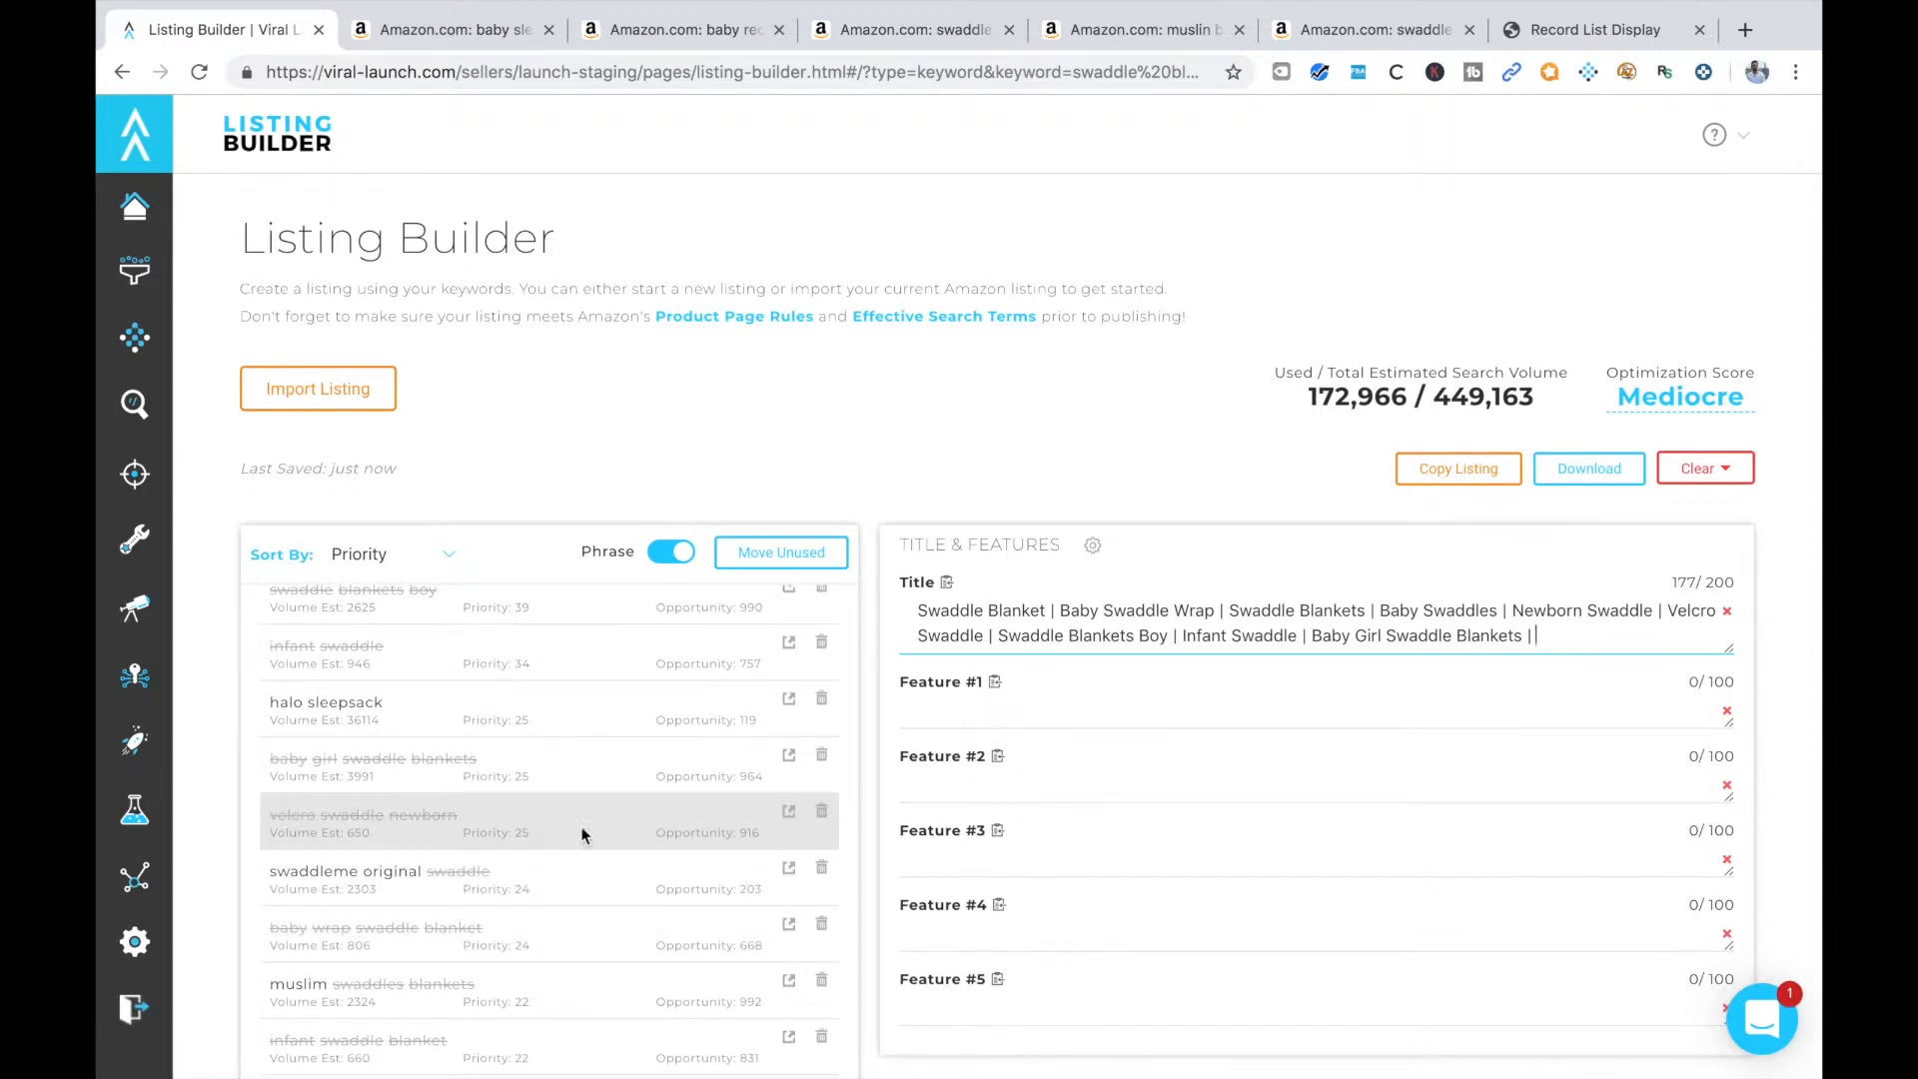
scroll(697, 777, "up", 10)
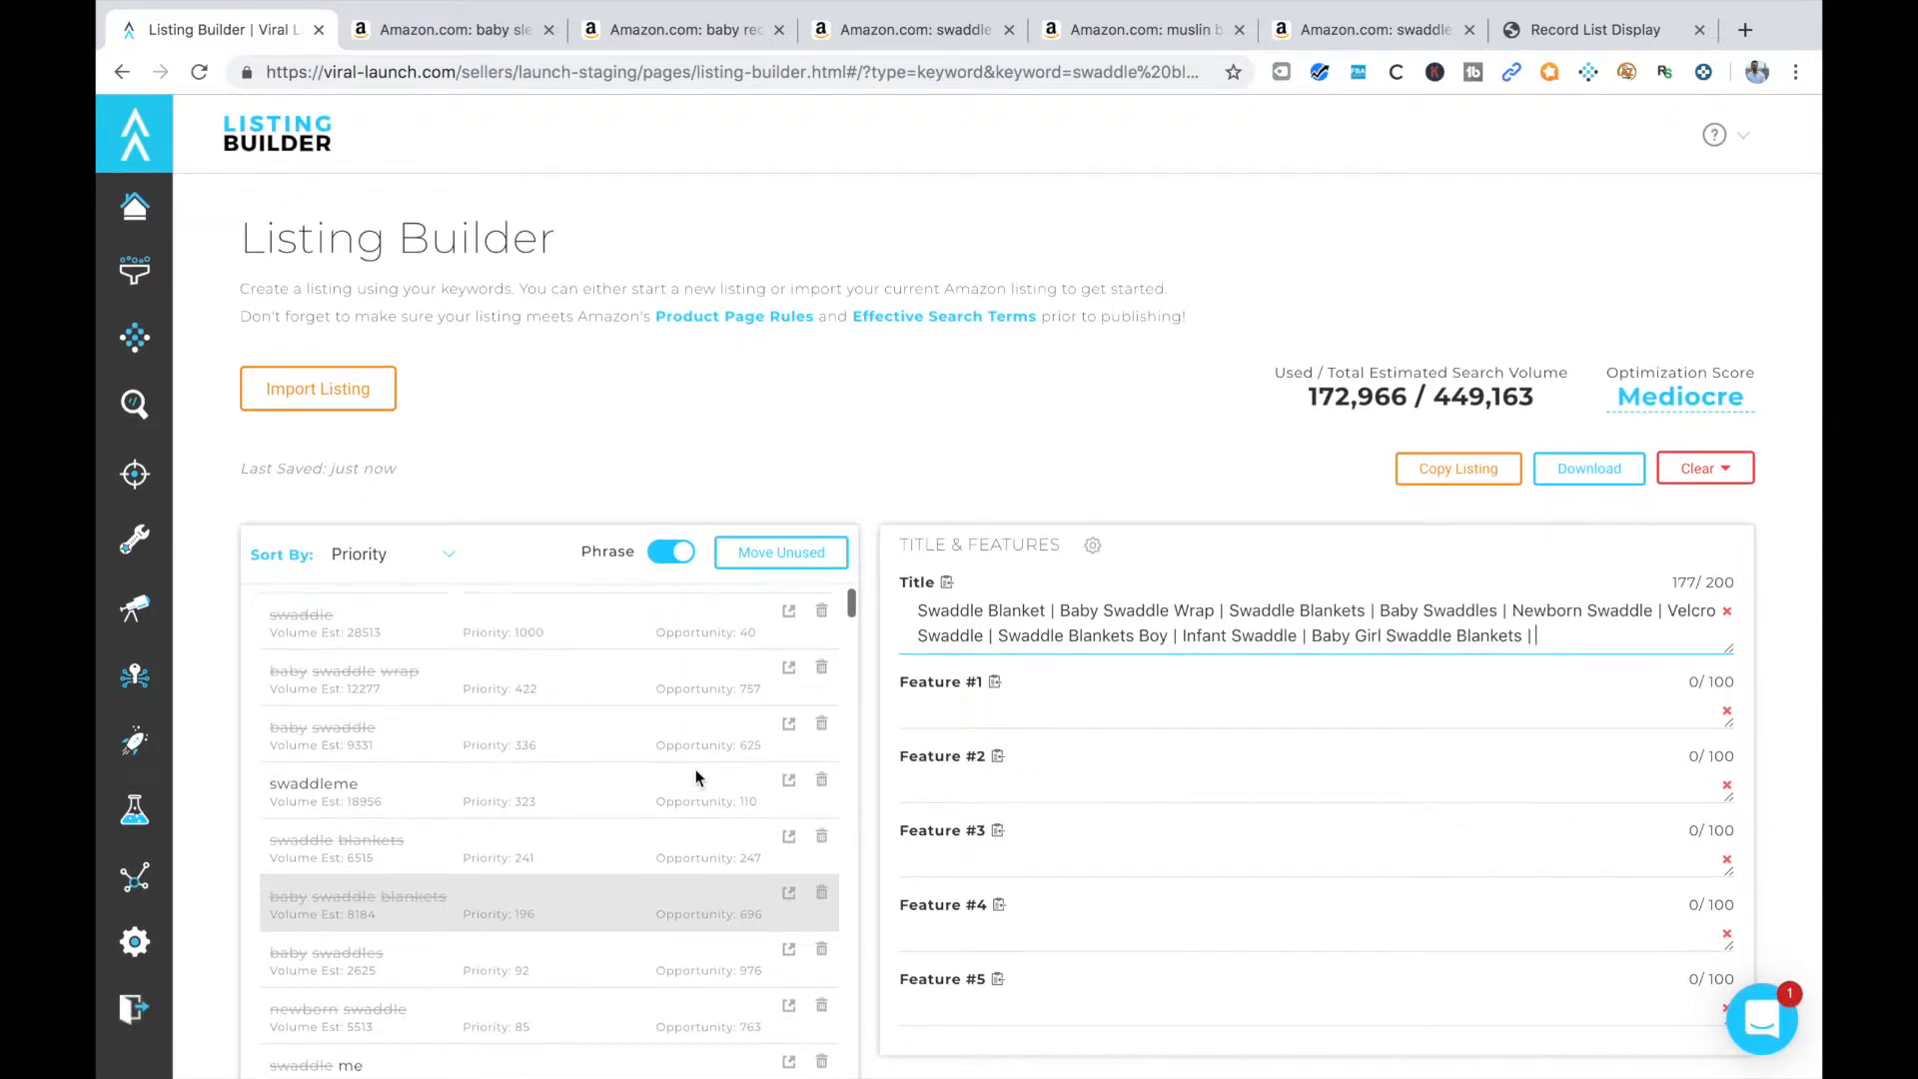
scroll(697, 776, "up", 2)
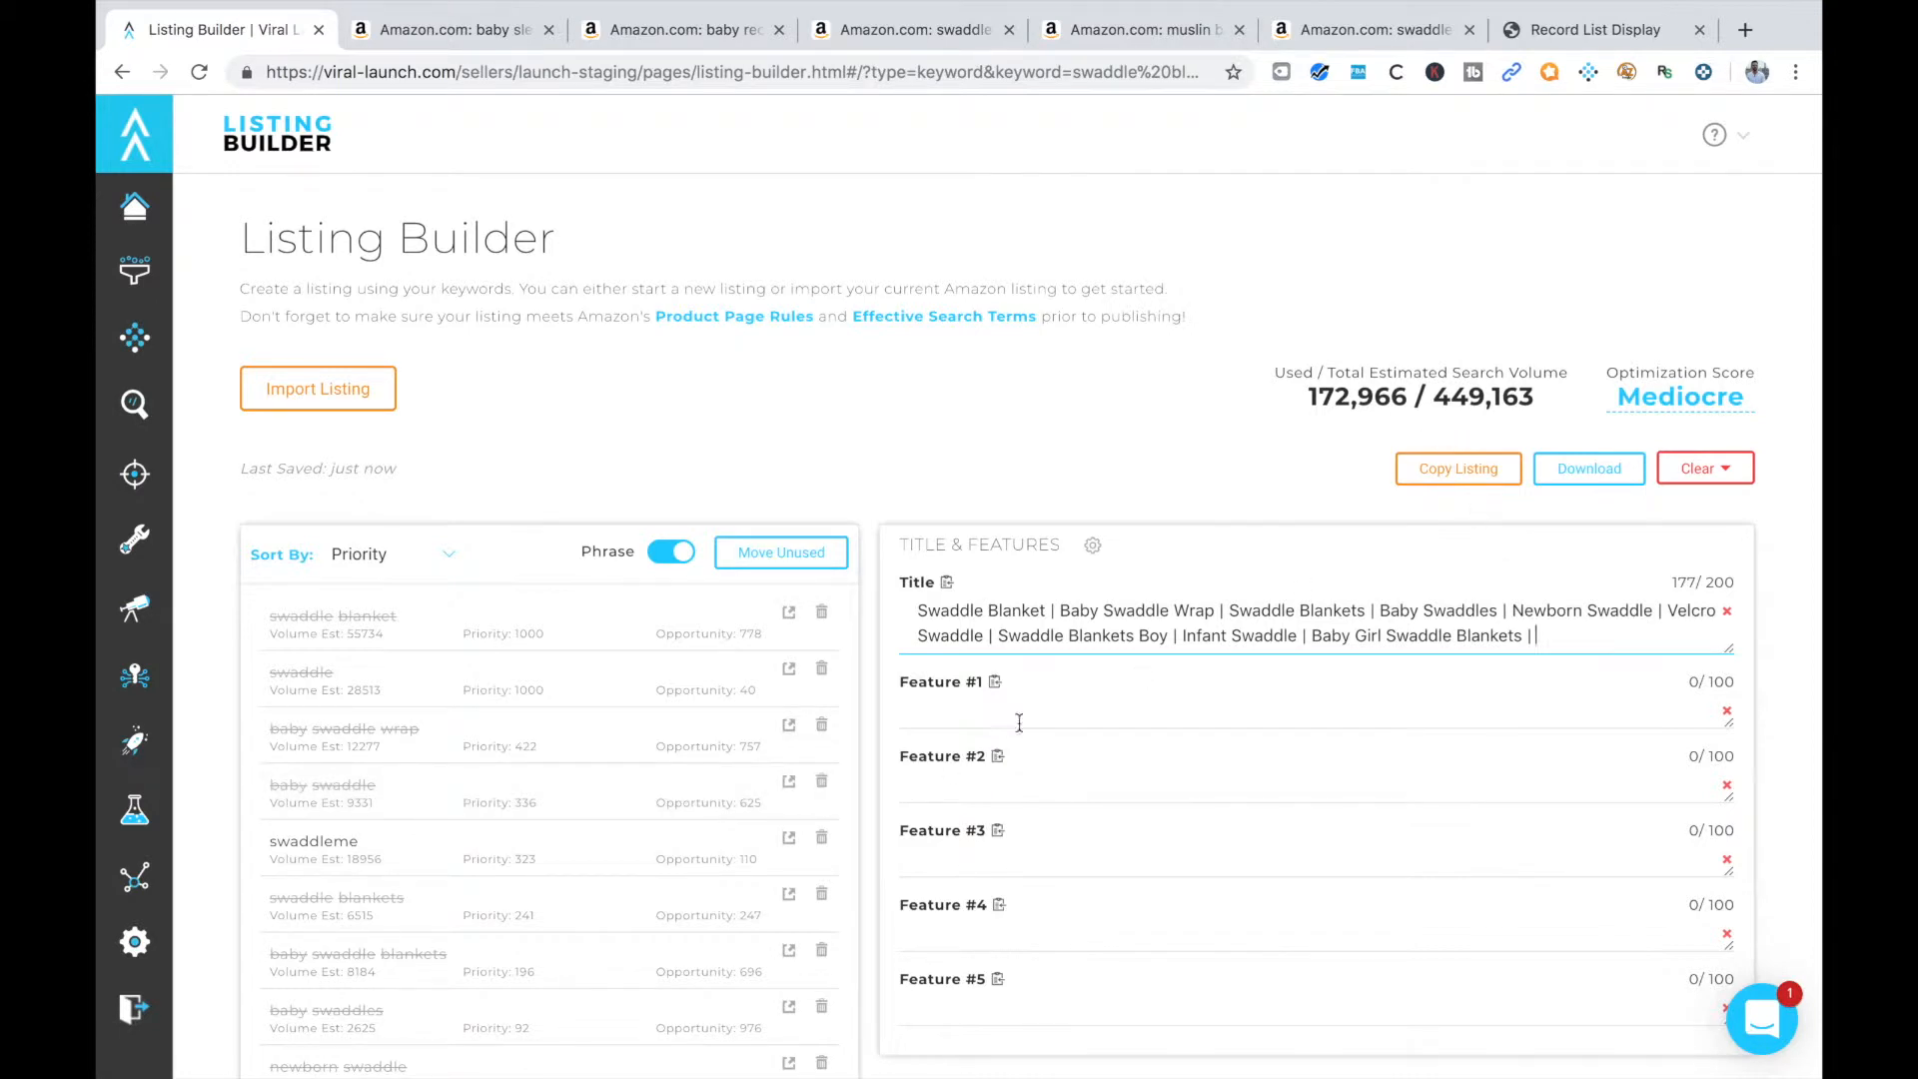
scroll(545, 894, "down", 1)
scroll(541, 892, "up", 1)
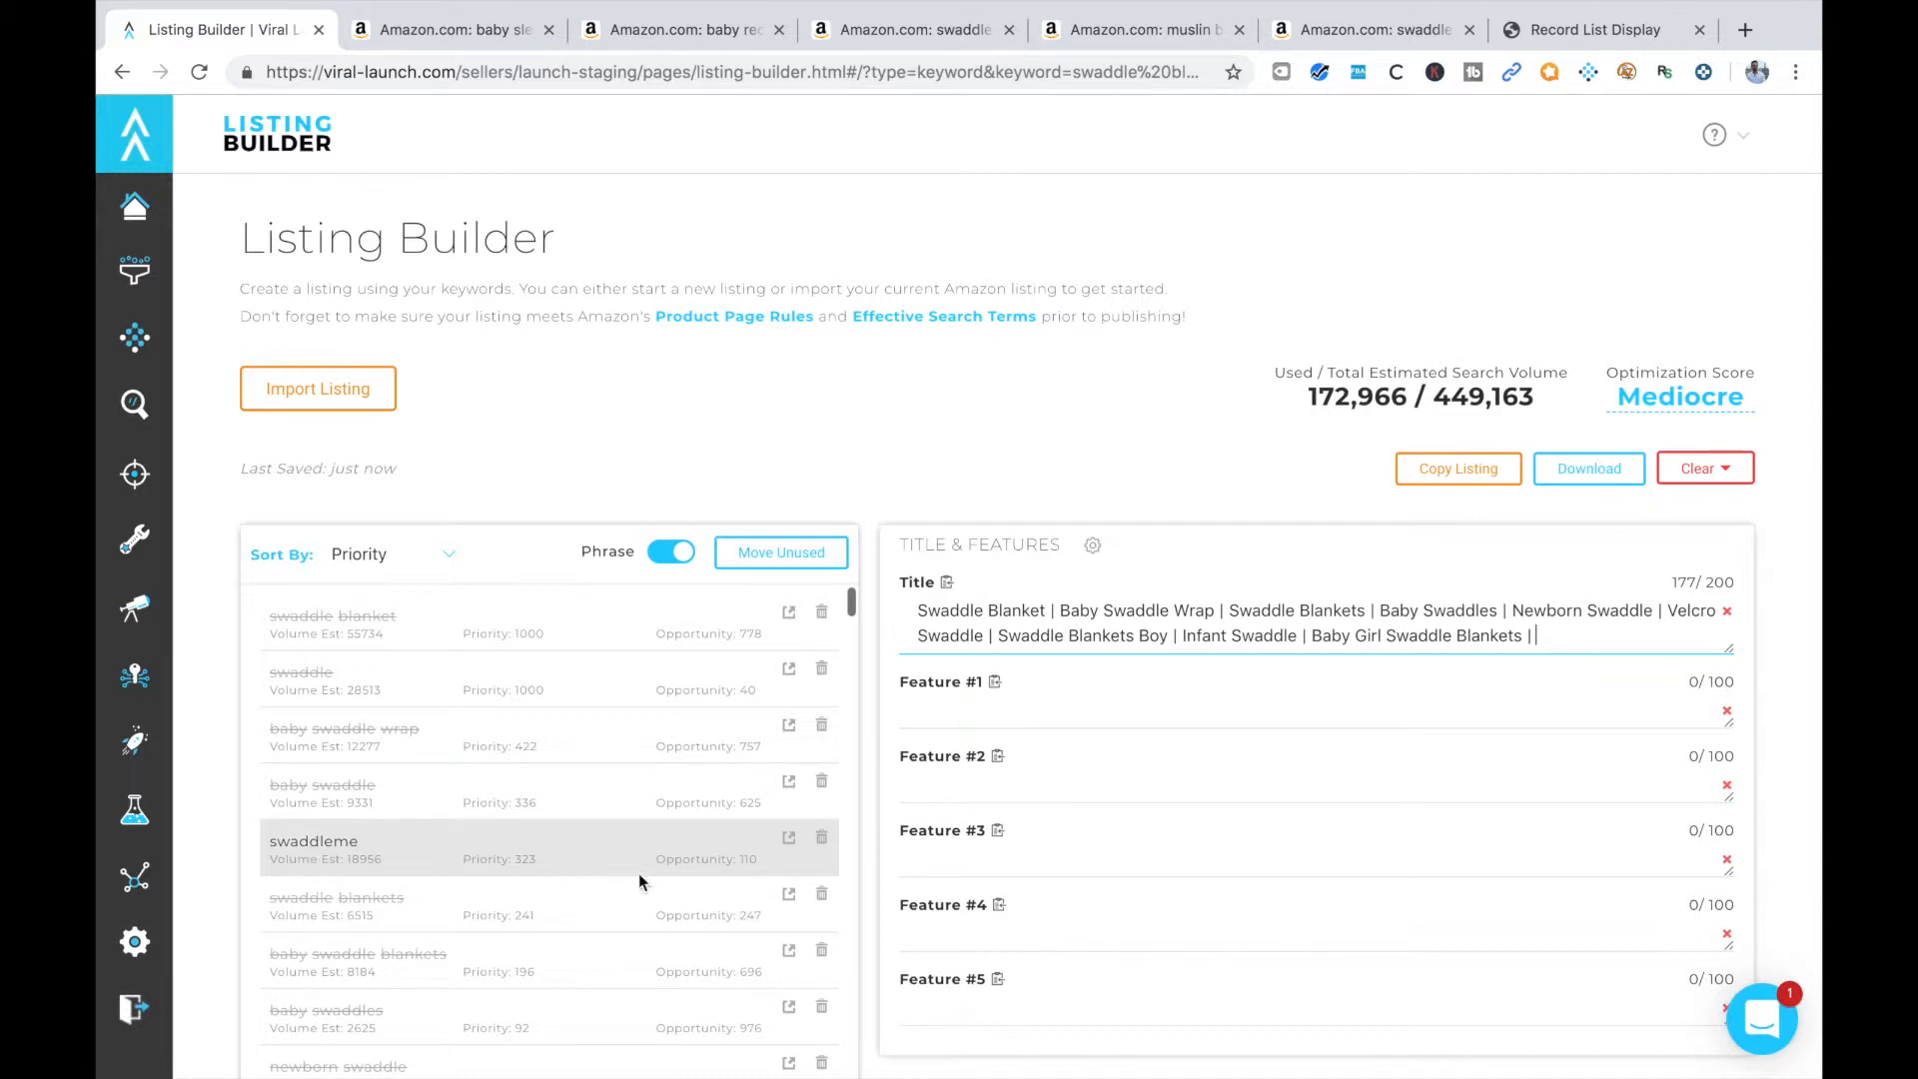
left_click(821, 844)
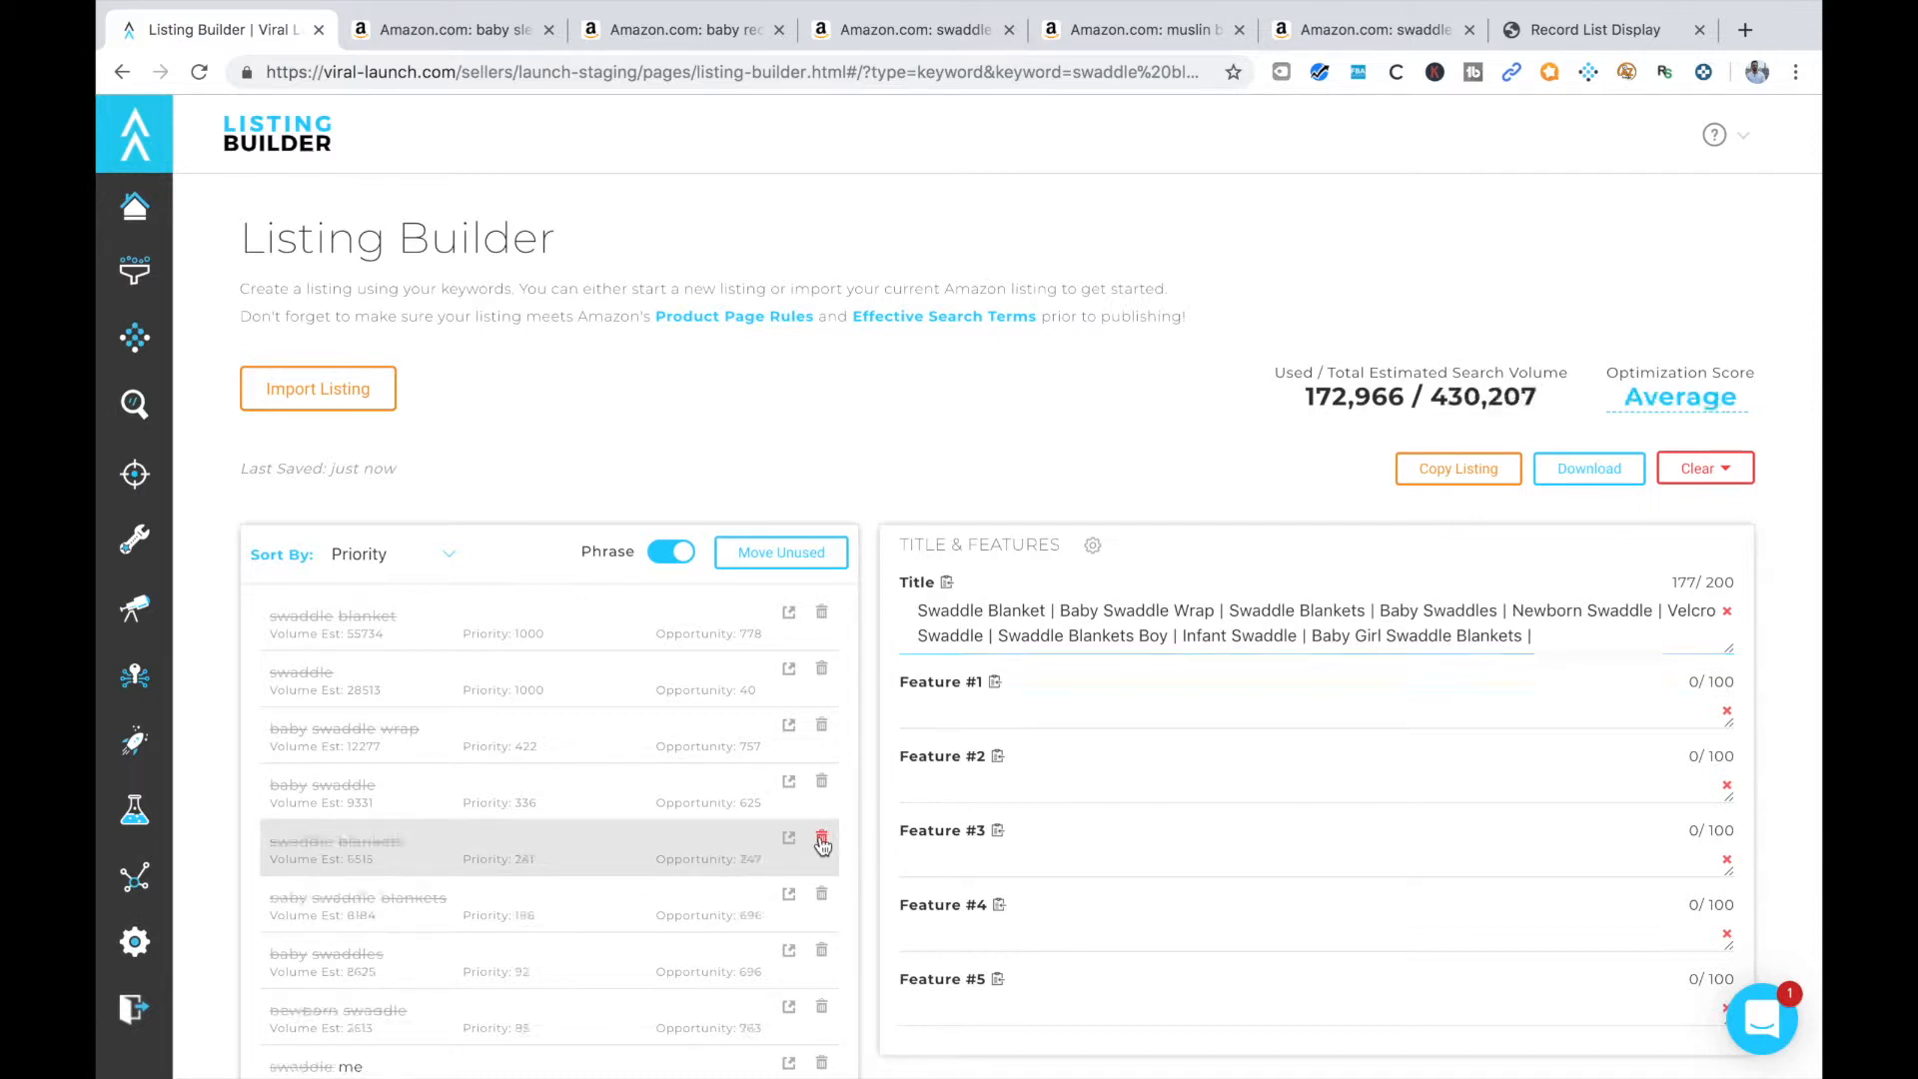
scroll(778, 894, "down", 2)
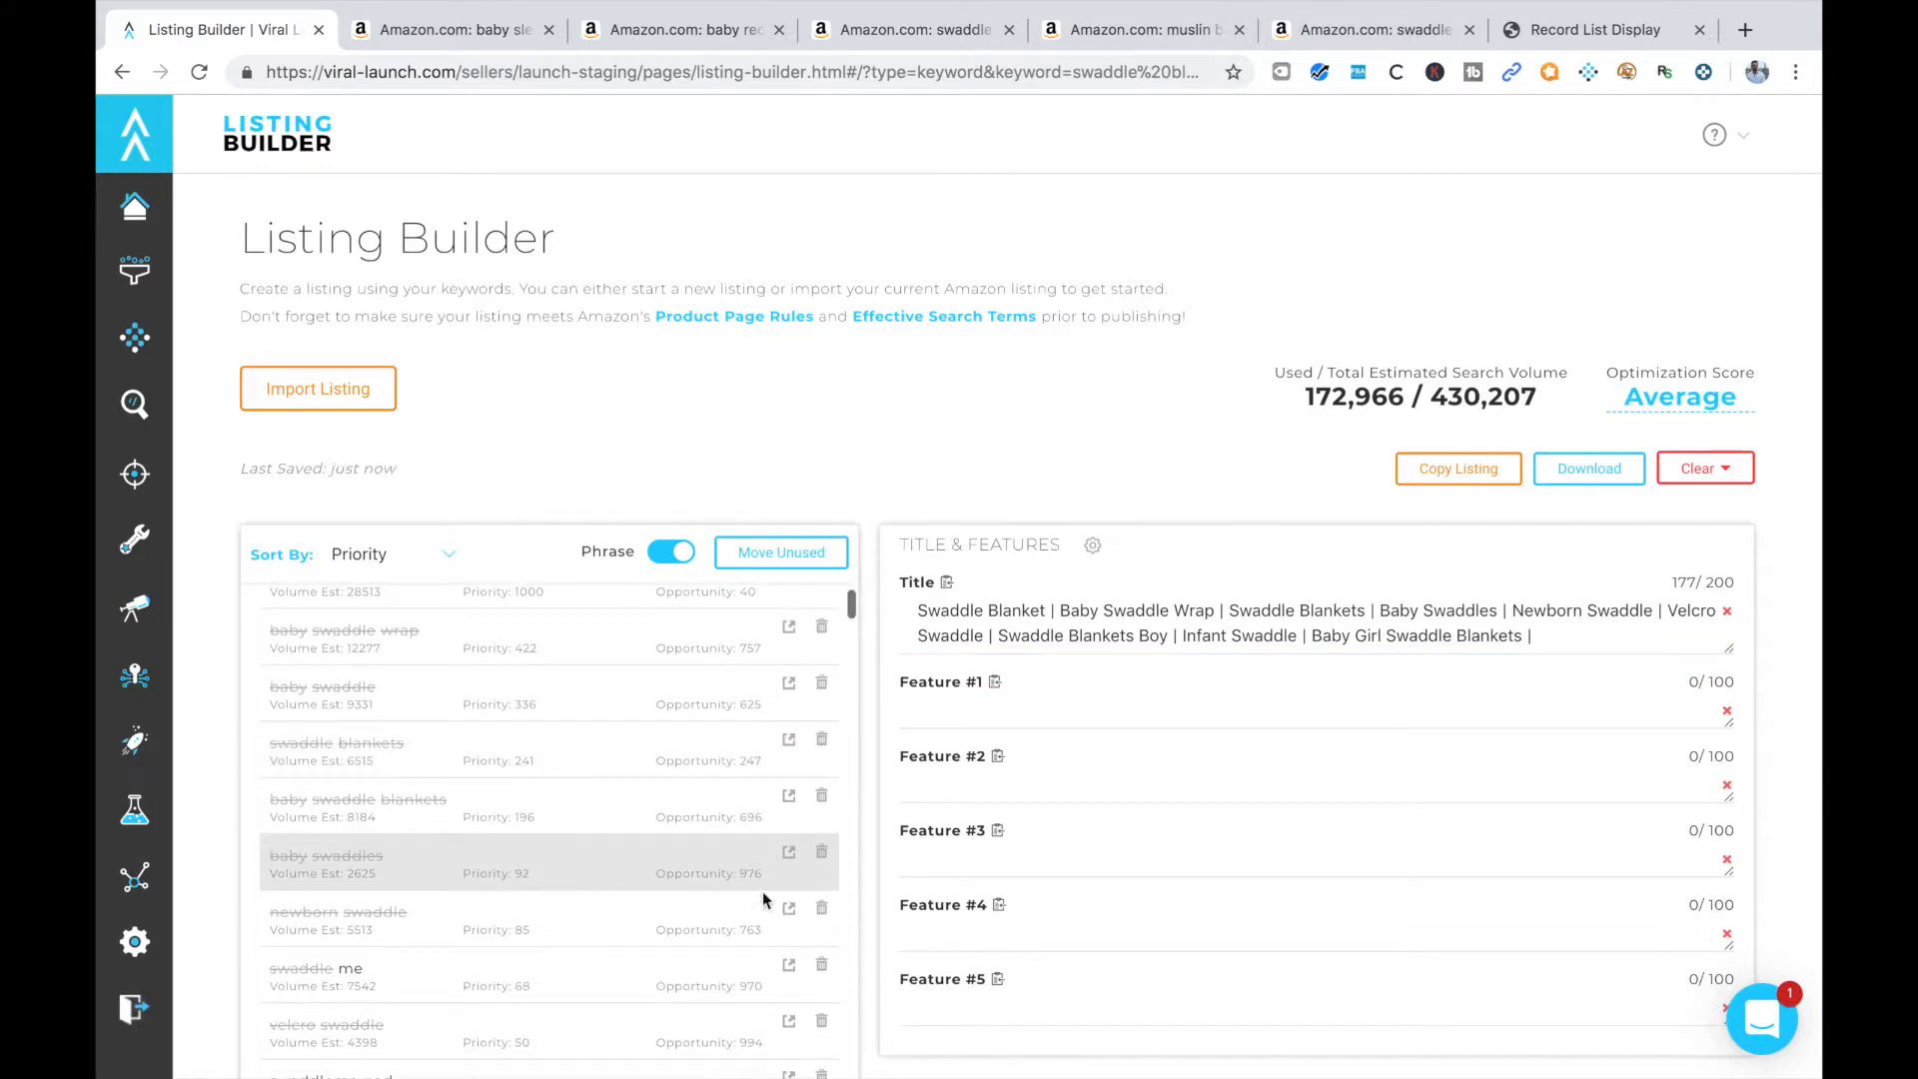
left_click(822, 966)
Copy the keyword "swaddleme pod", search for it on Amazon and examine the brand and products in the results
scroll(599, 961, "down", 3)
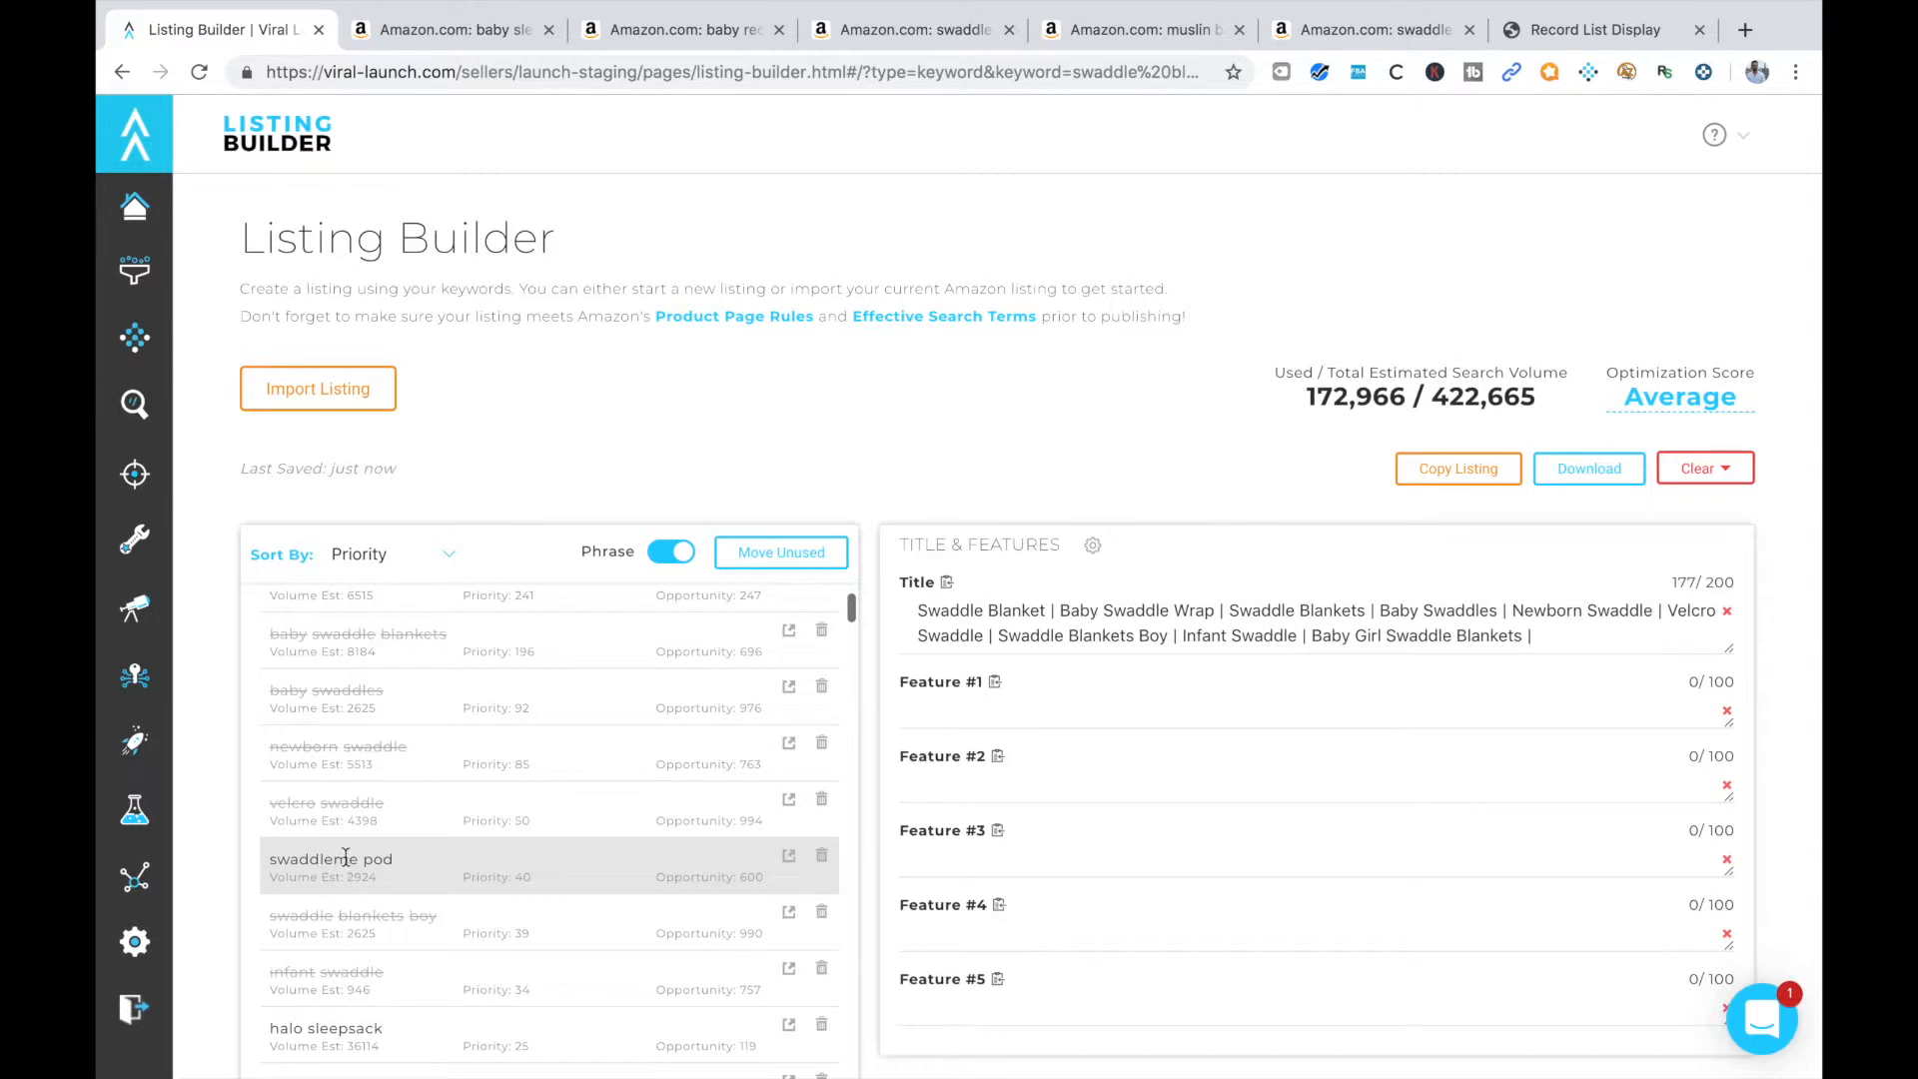
left_click_drag(425, 859, 261, 857)
left_click(477, 32)
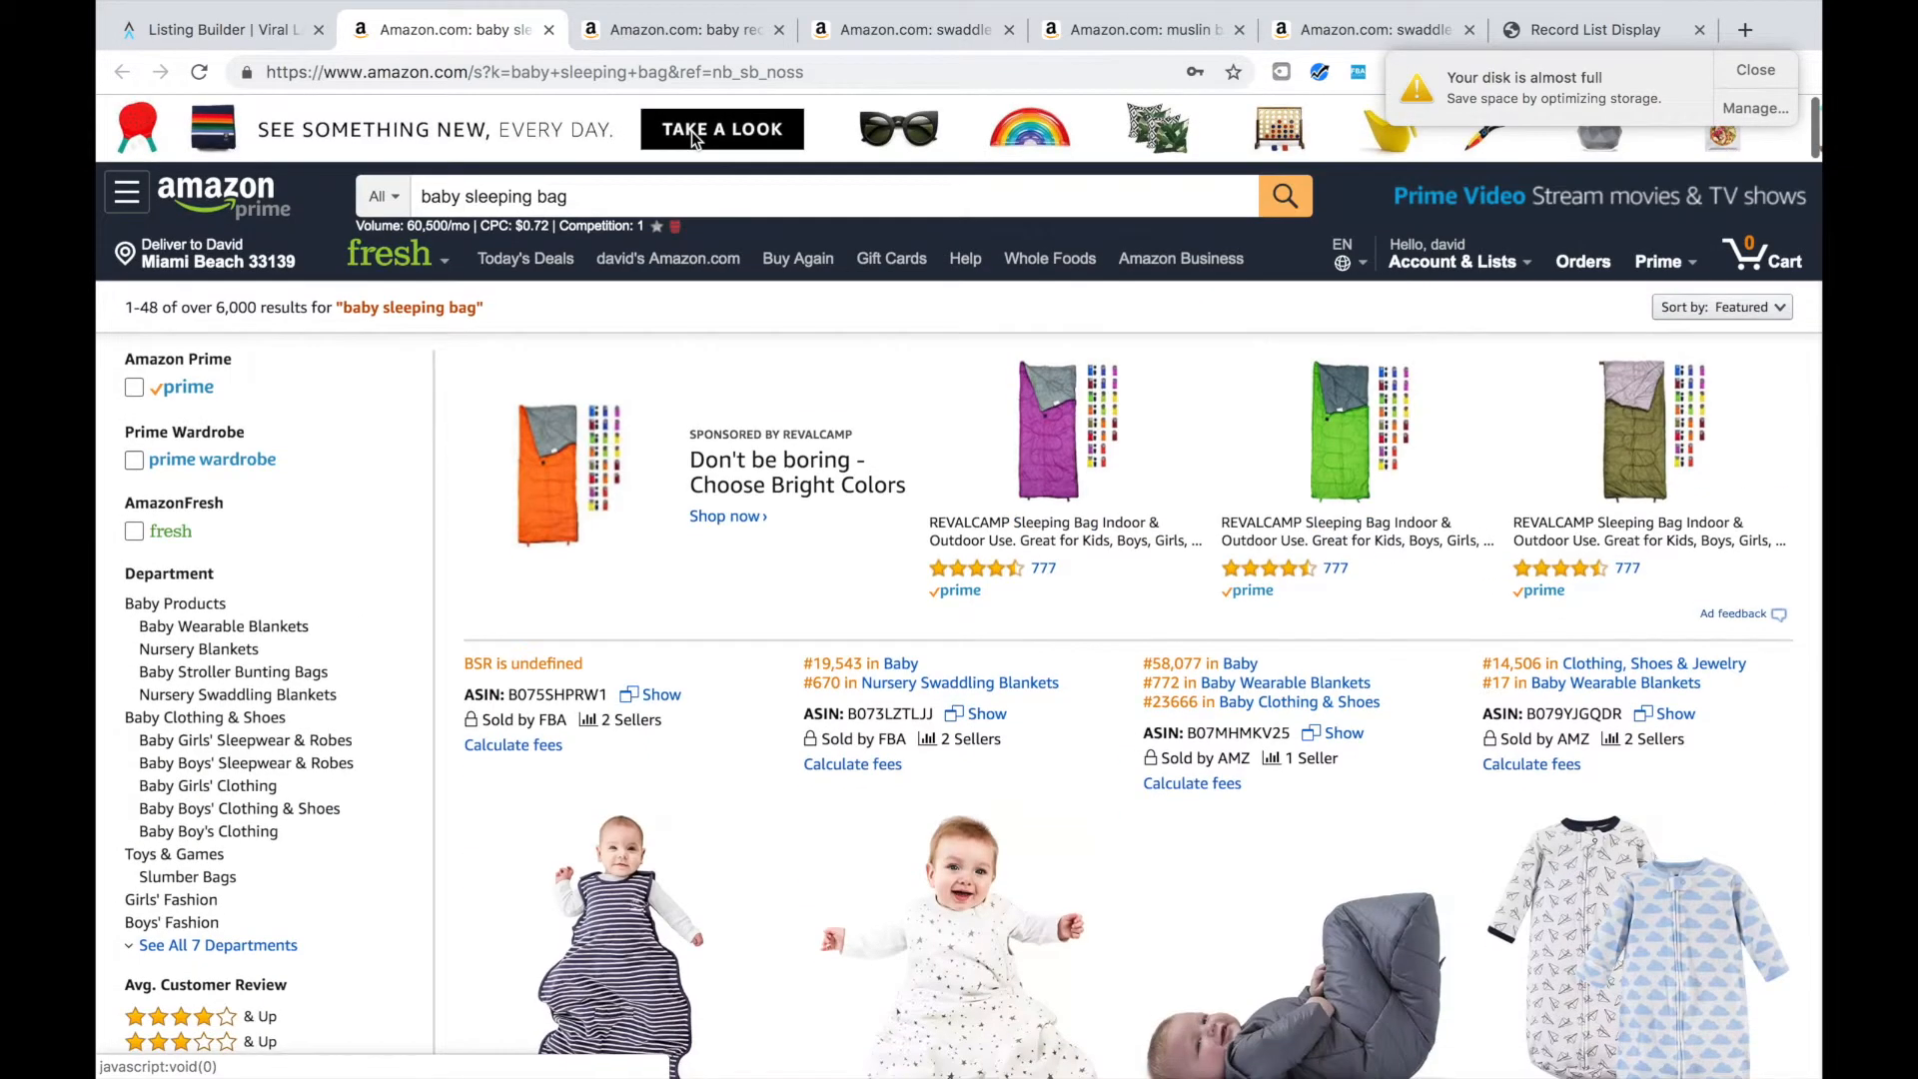
triple_click(543, 195)
key("BackSpace")
type("swaddlemepod")
key("Return")
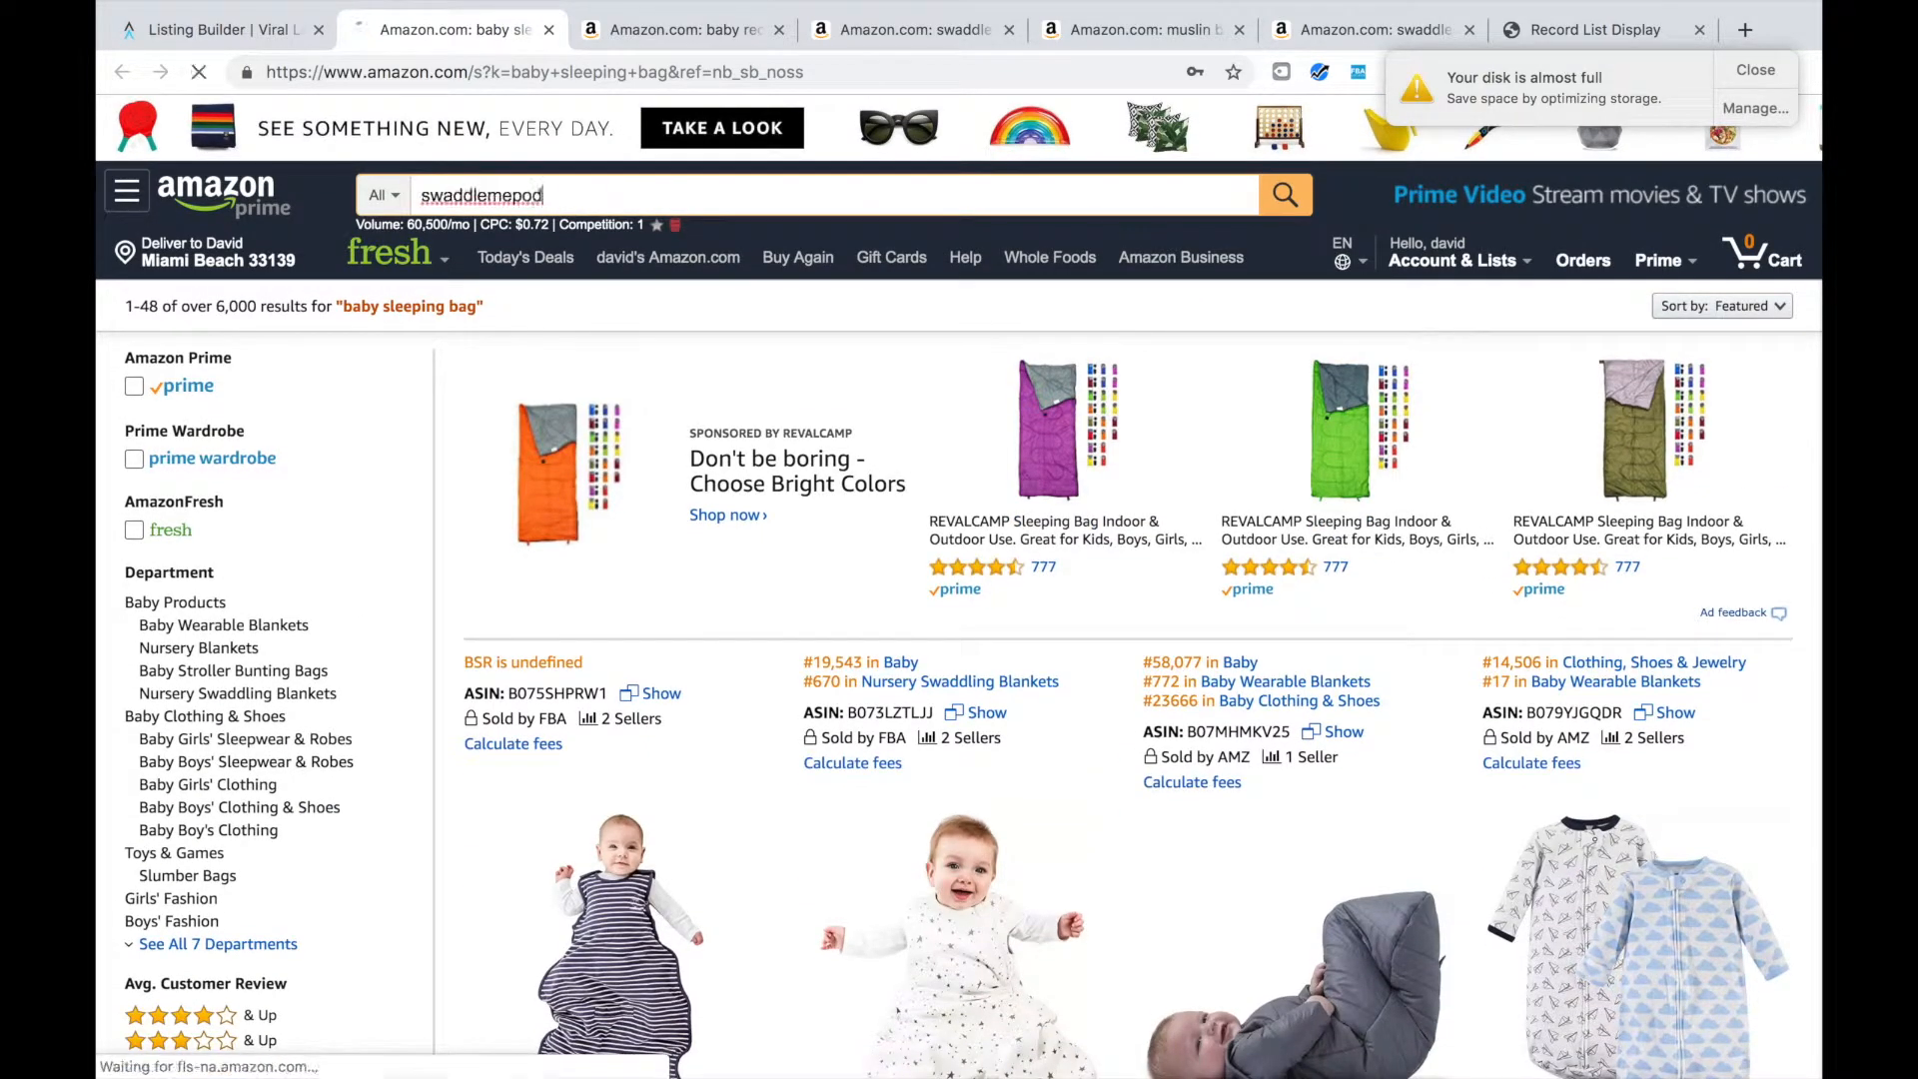
left_click(1763, 73)
scroll(1179, 644, "down", 5)
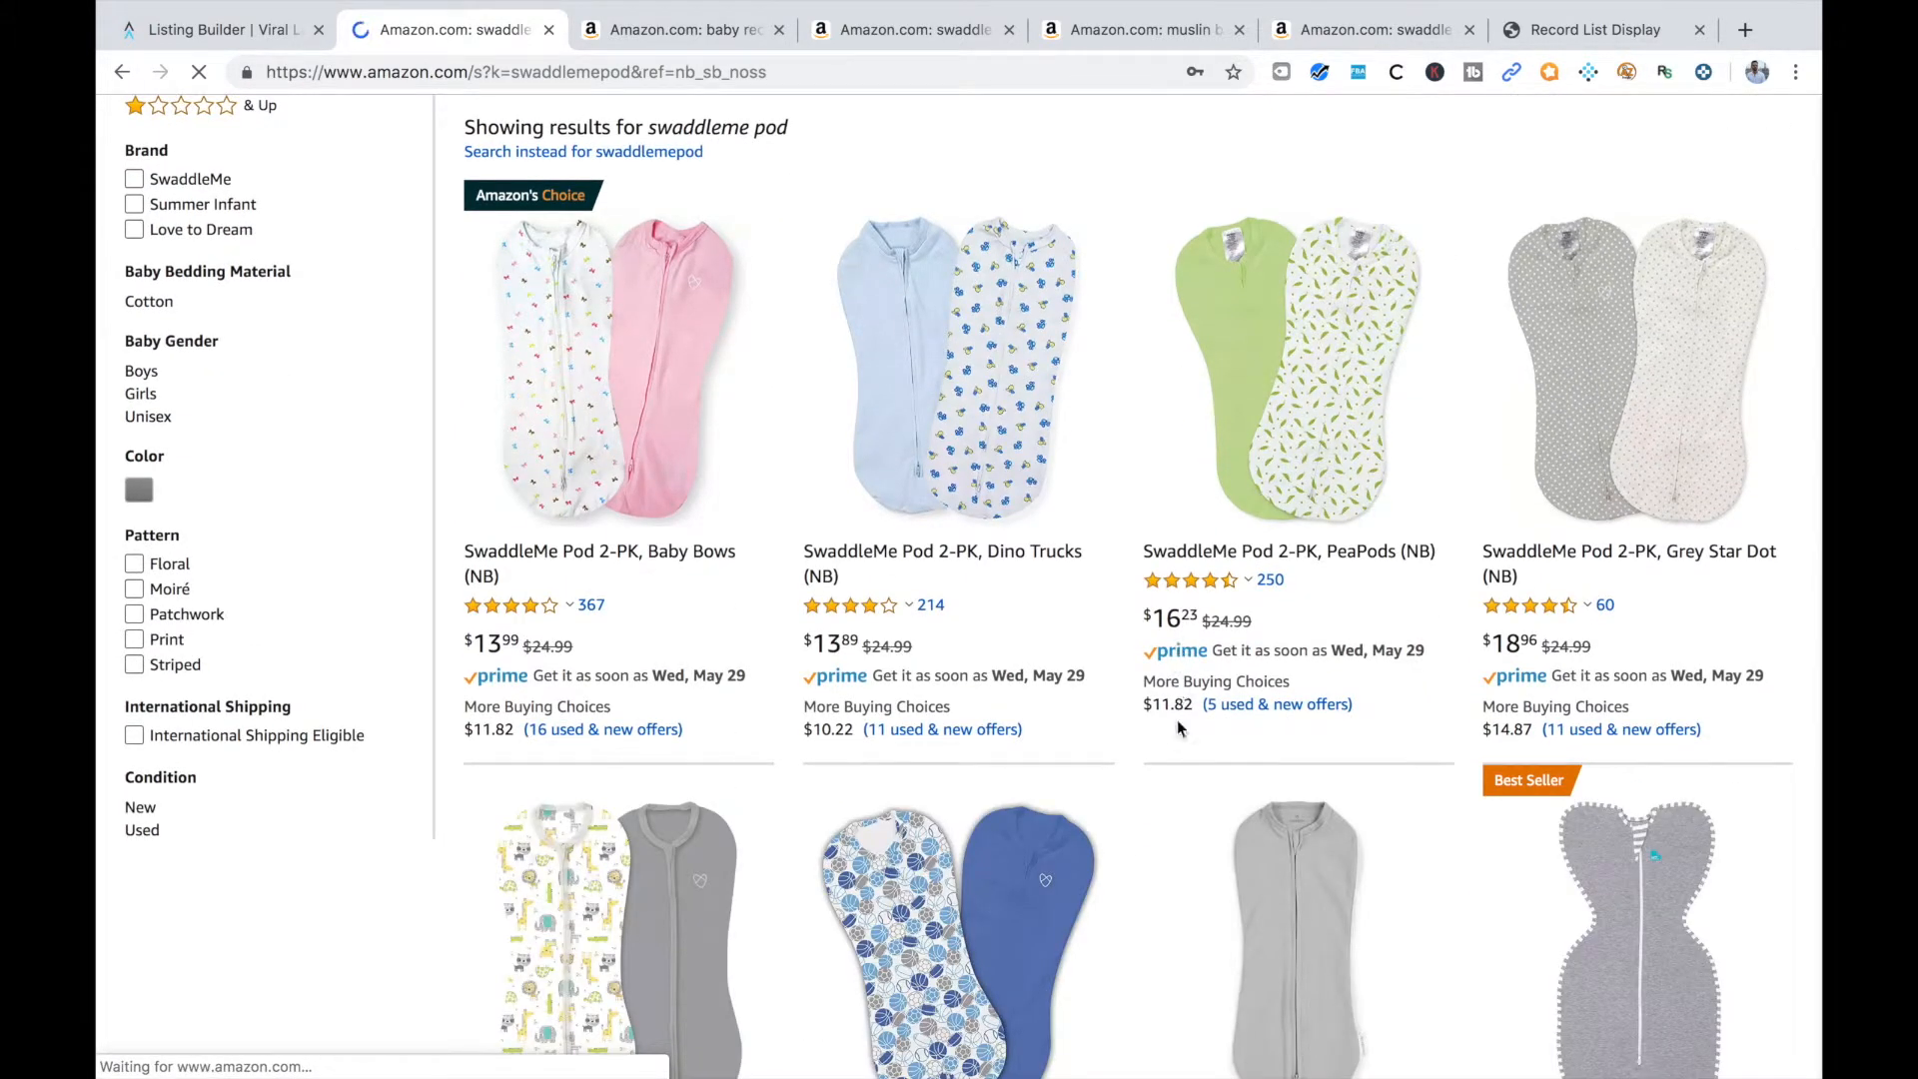
scroll(1179, 759, "down", 7)
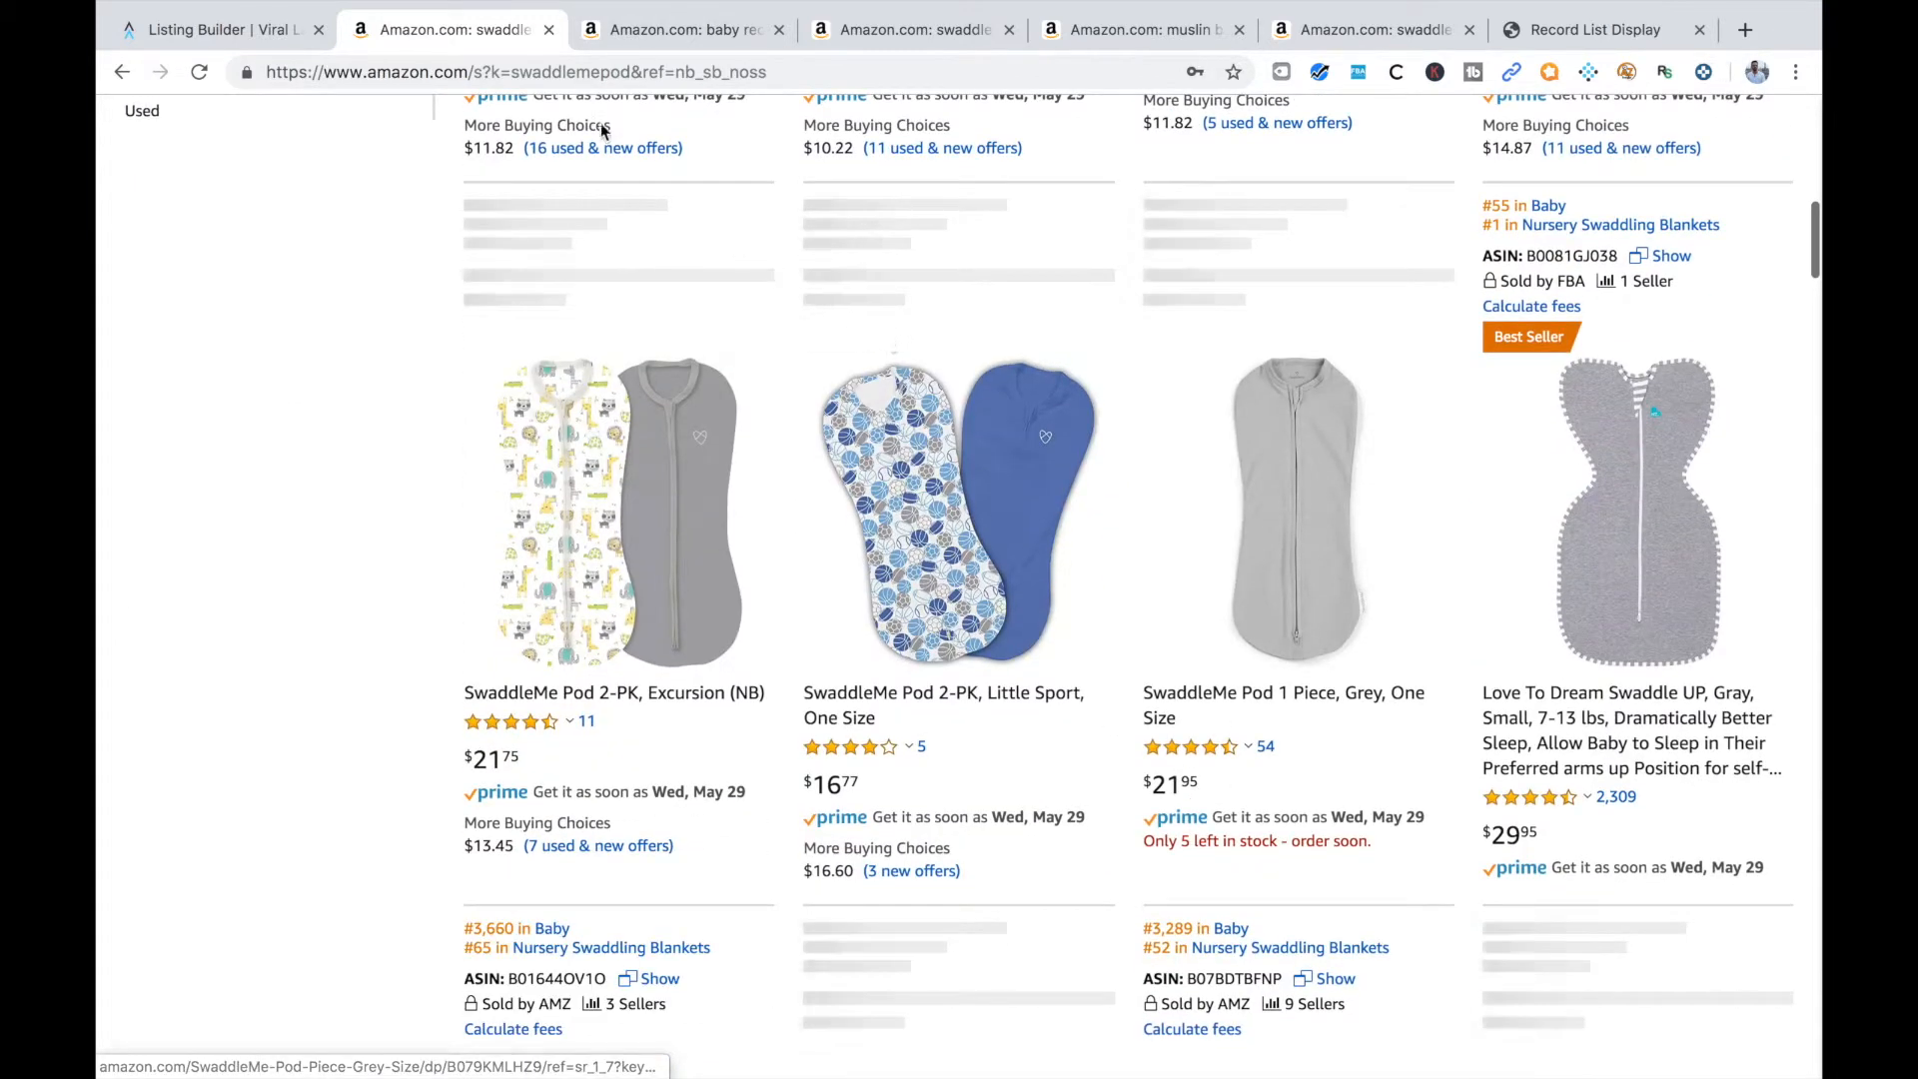
Close the Amazon results, return to the Listing Builder and delete the keyword "swaddleme pod"
left_click(549, 33)
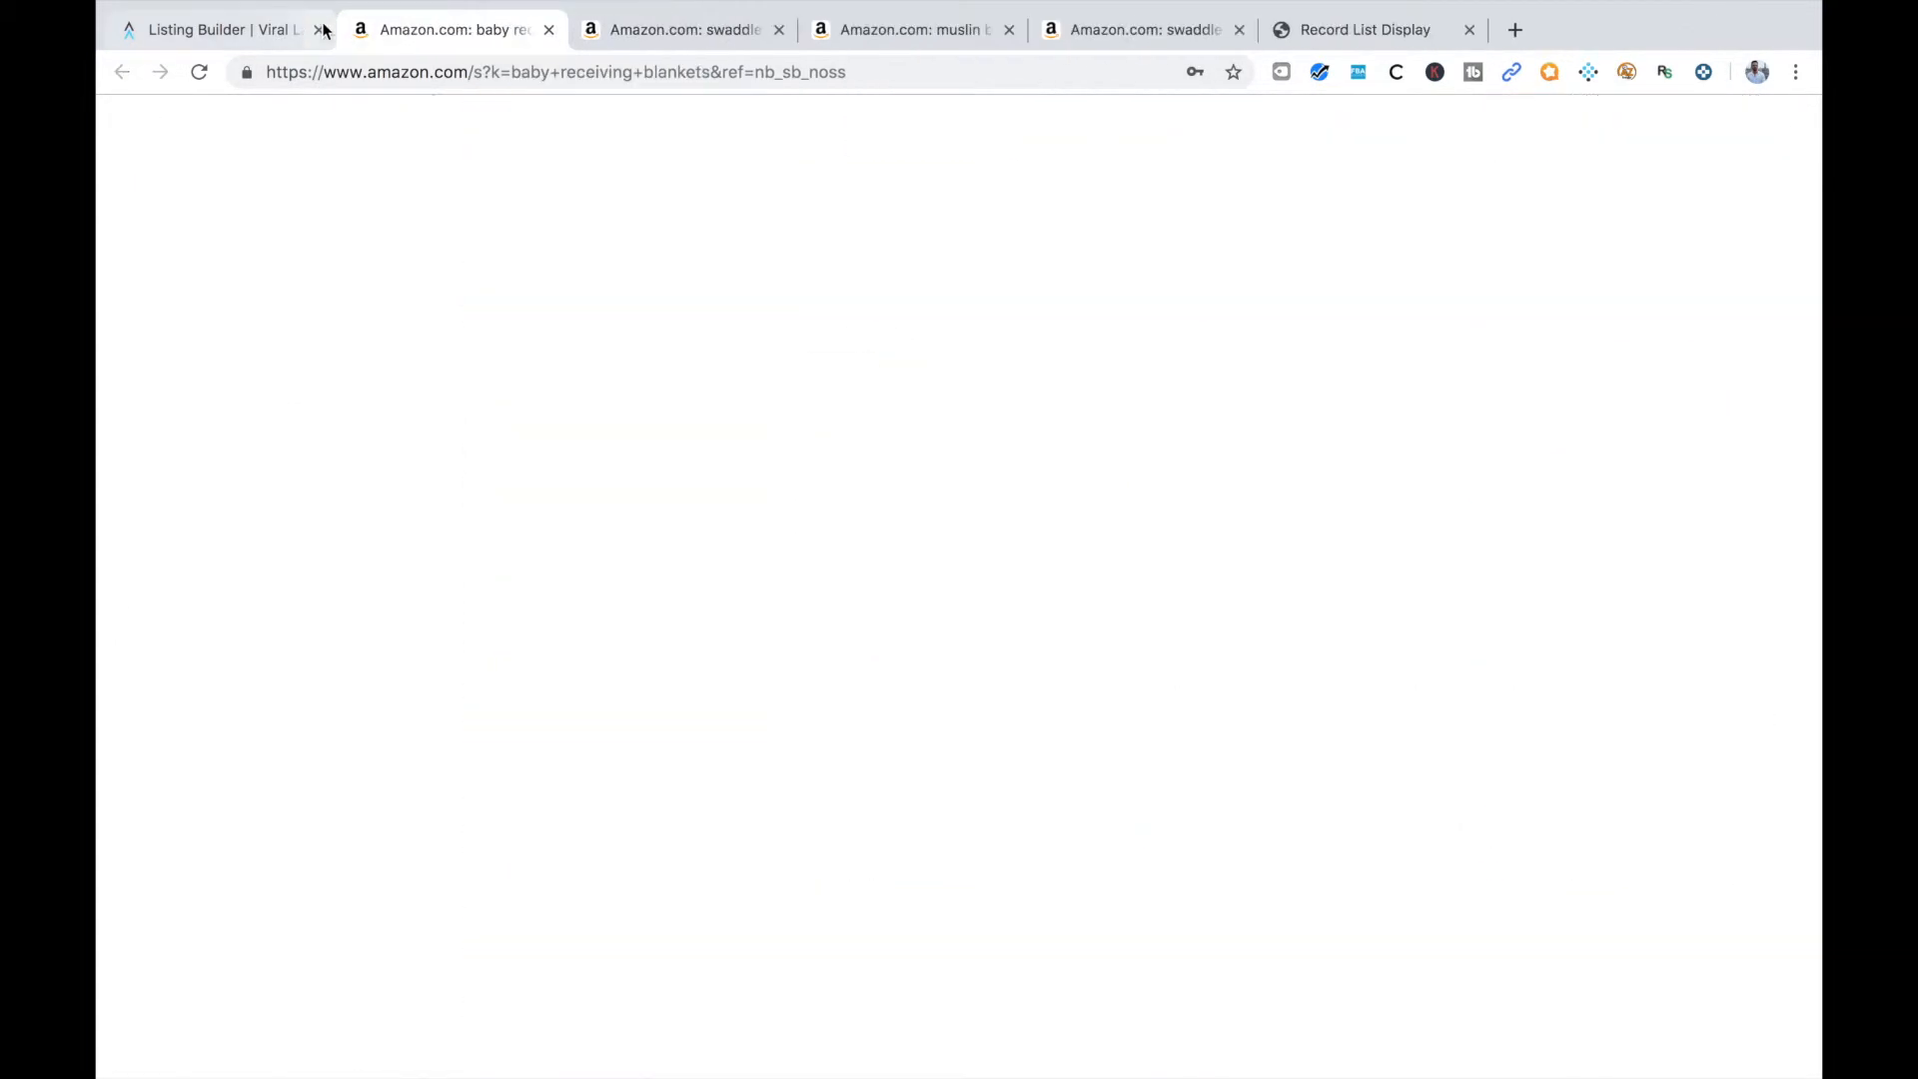
left_click(210, 29)
left_click(821, 856)
Delete the brand keywords "halo sleepsack" and "swaddleme original swaddle" from the keyword list
scroll(530, 883, "down", 1)
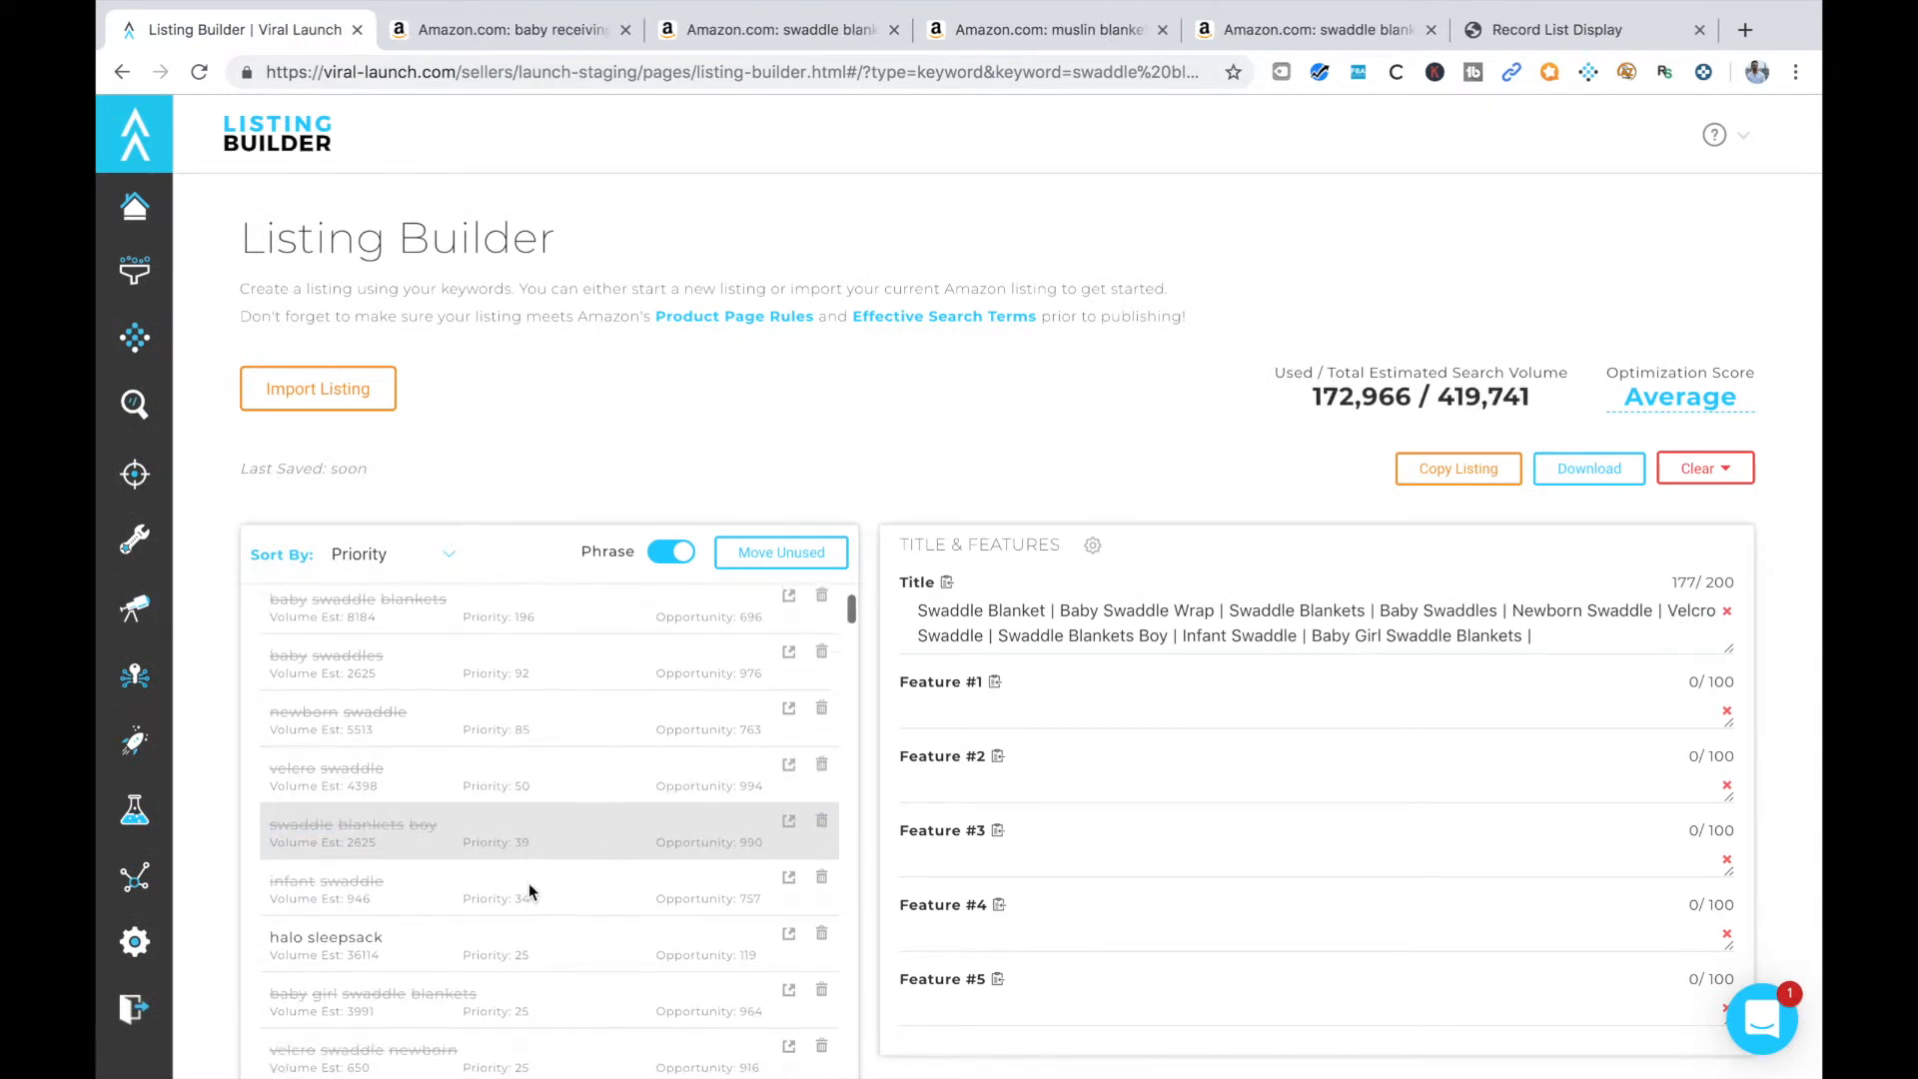
left_click(821, 924)
scroll(609, 927, "down", 2)
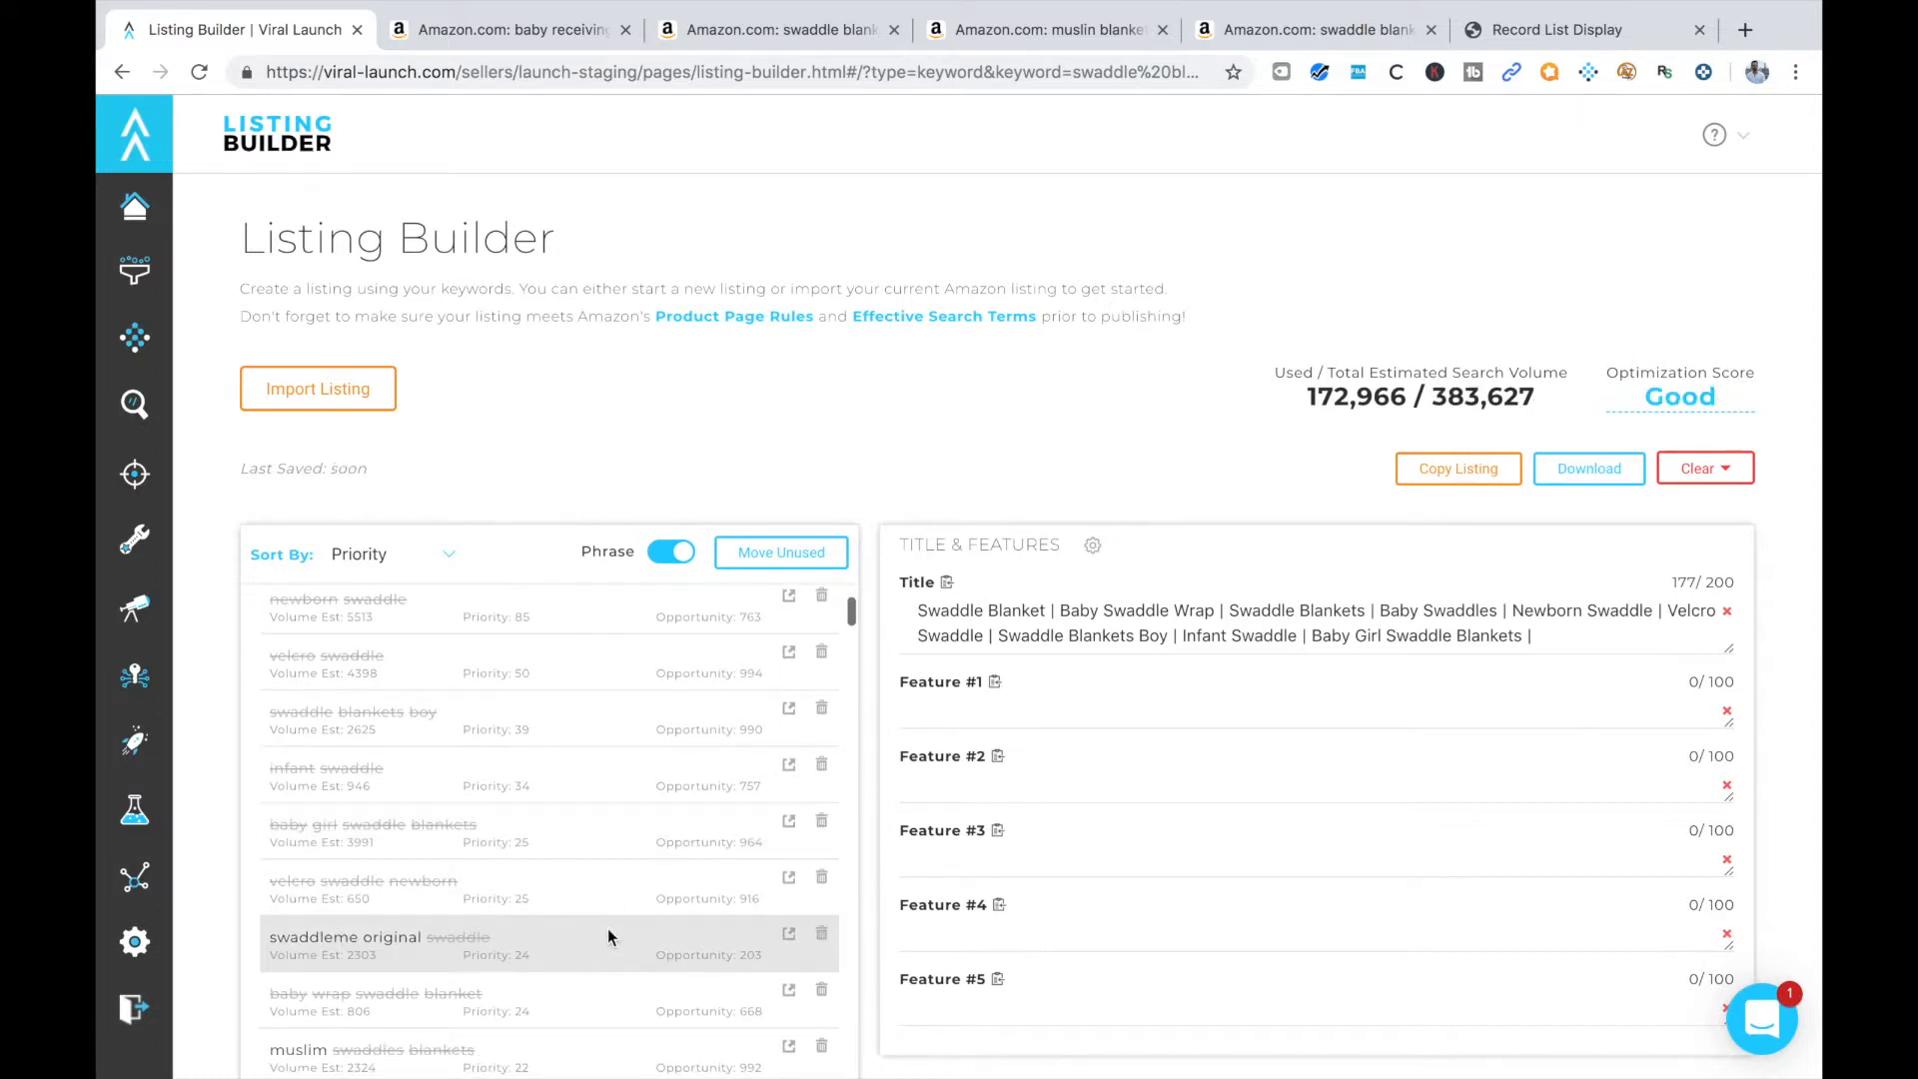
left_click(822, 935)
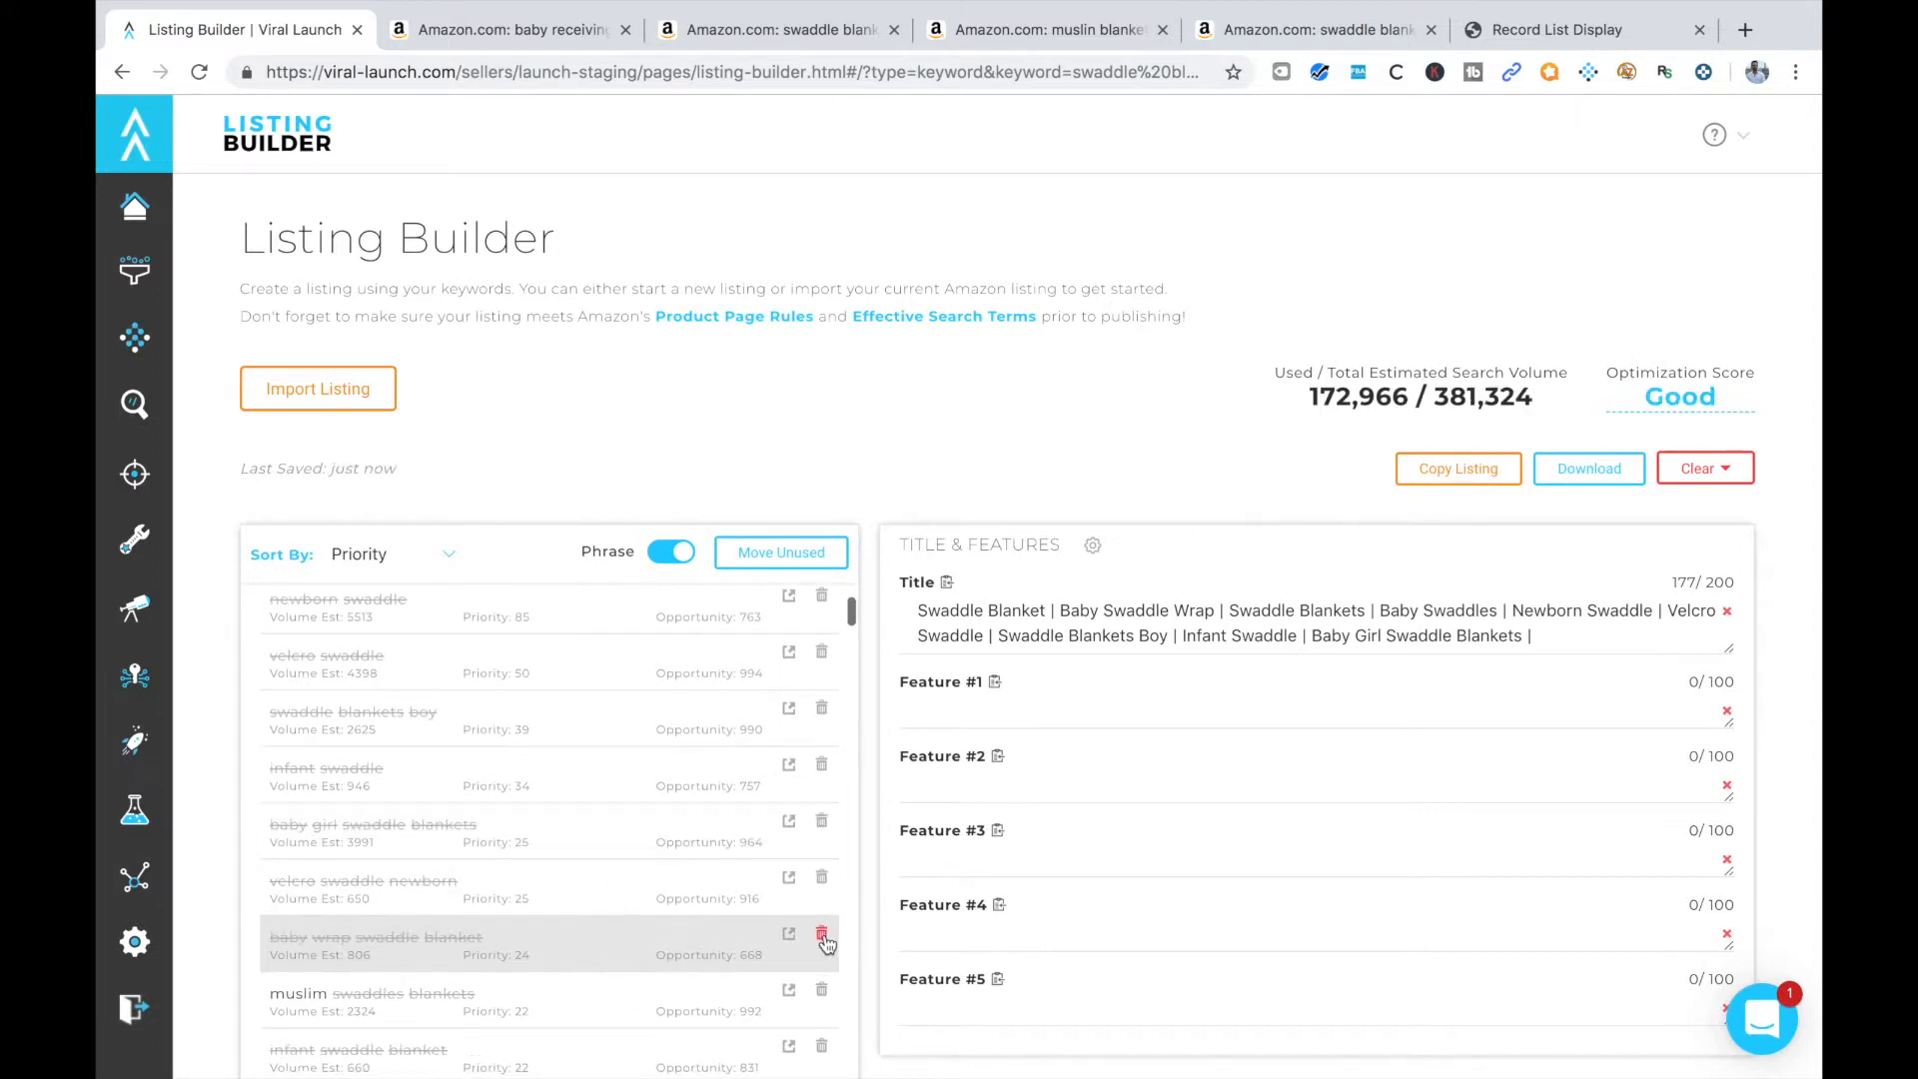
Add the keyword phrase "Muslin Swaddle Blankets" to the end of the listing title
left_click(1555, 640)
type("mu")
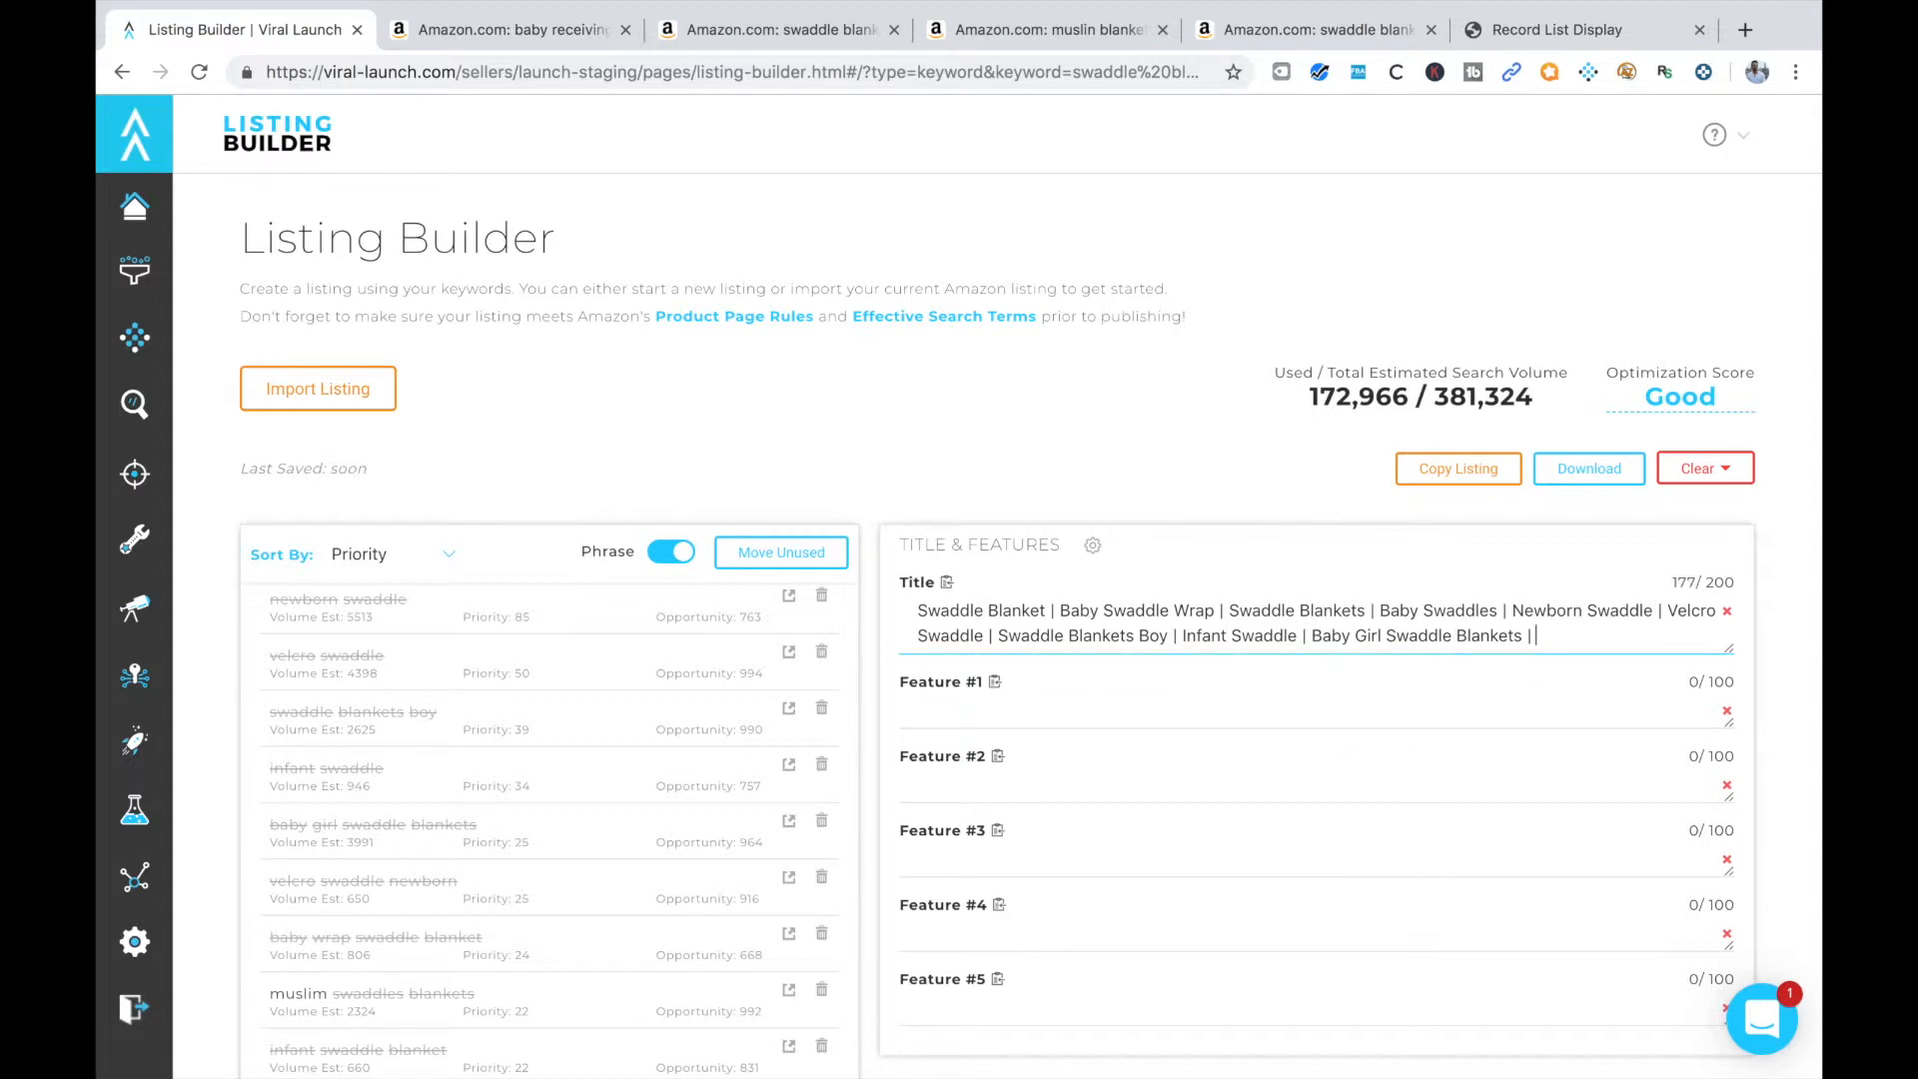
type("Muslin Swaddle L")
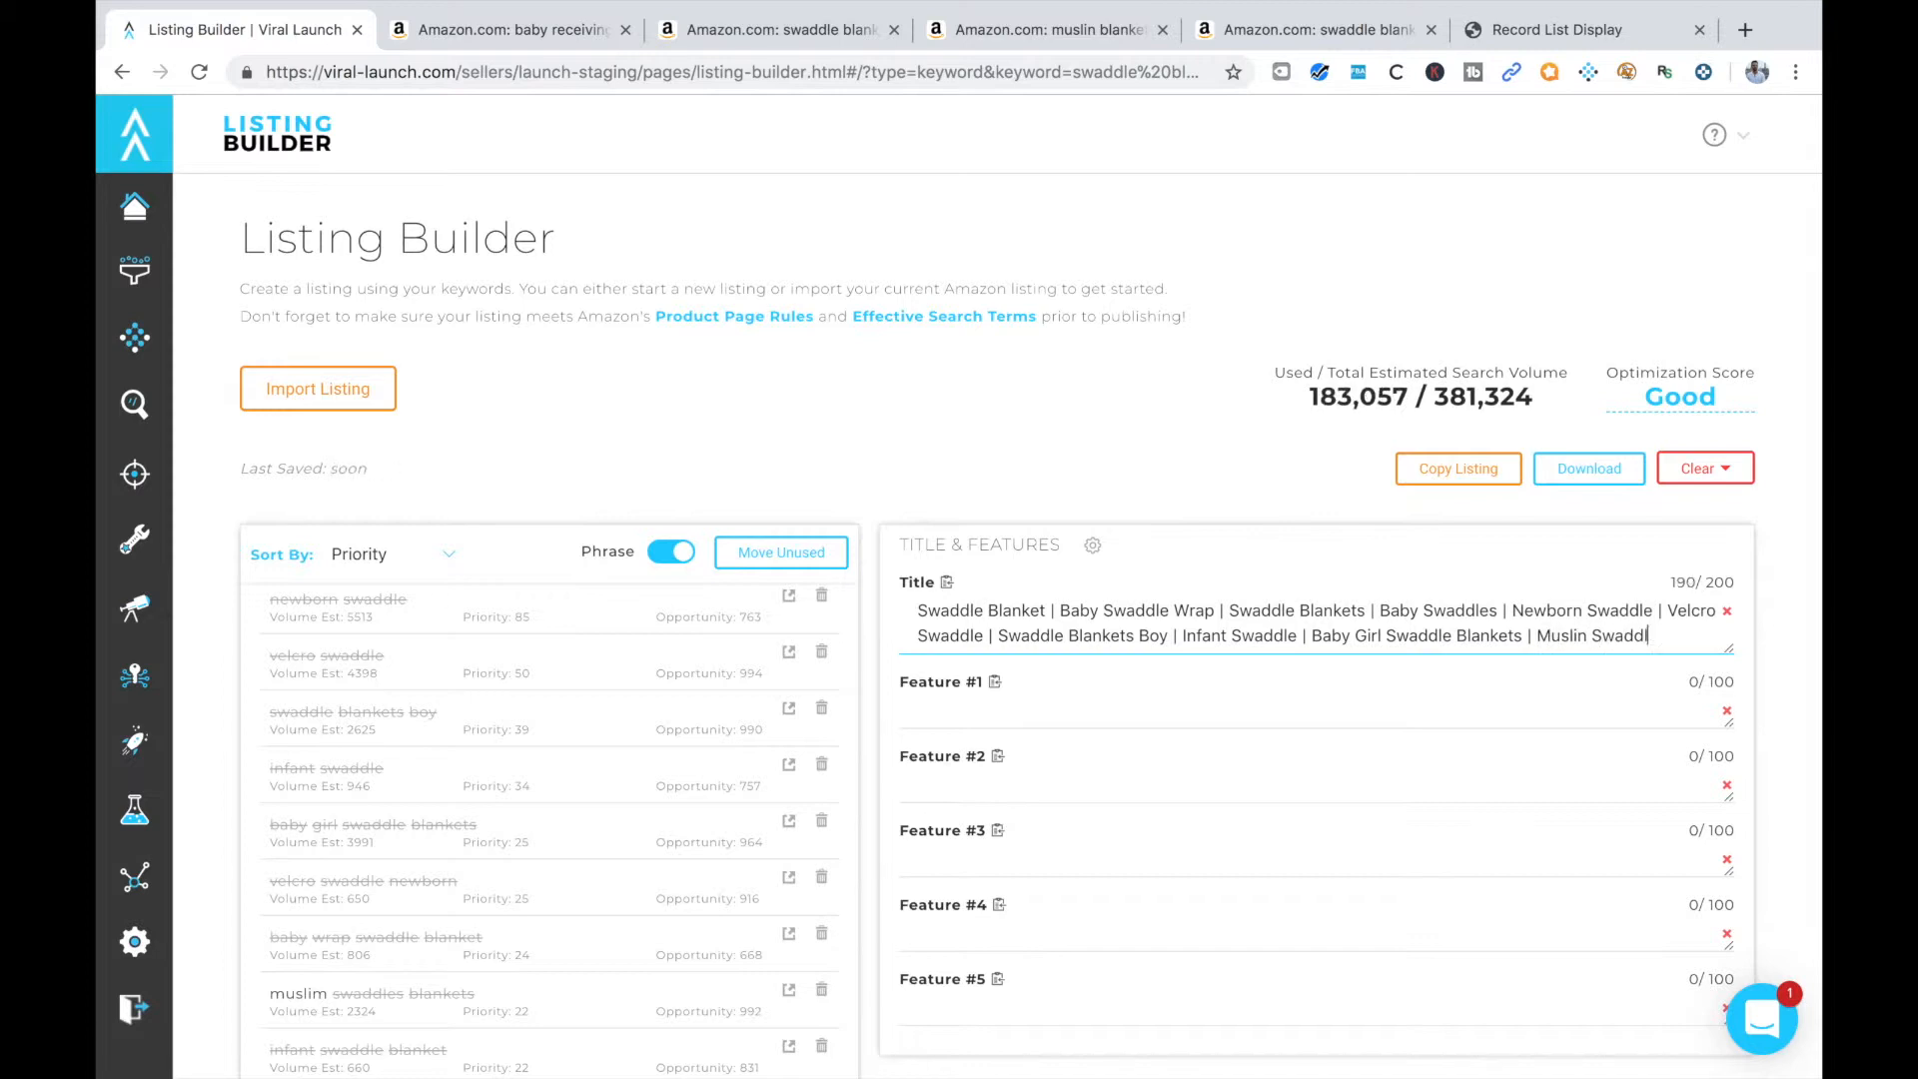
type("lanlet")
key("BackSpace")
key("BackSpace")
type("kets")
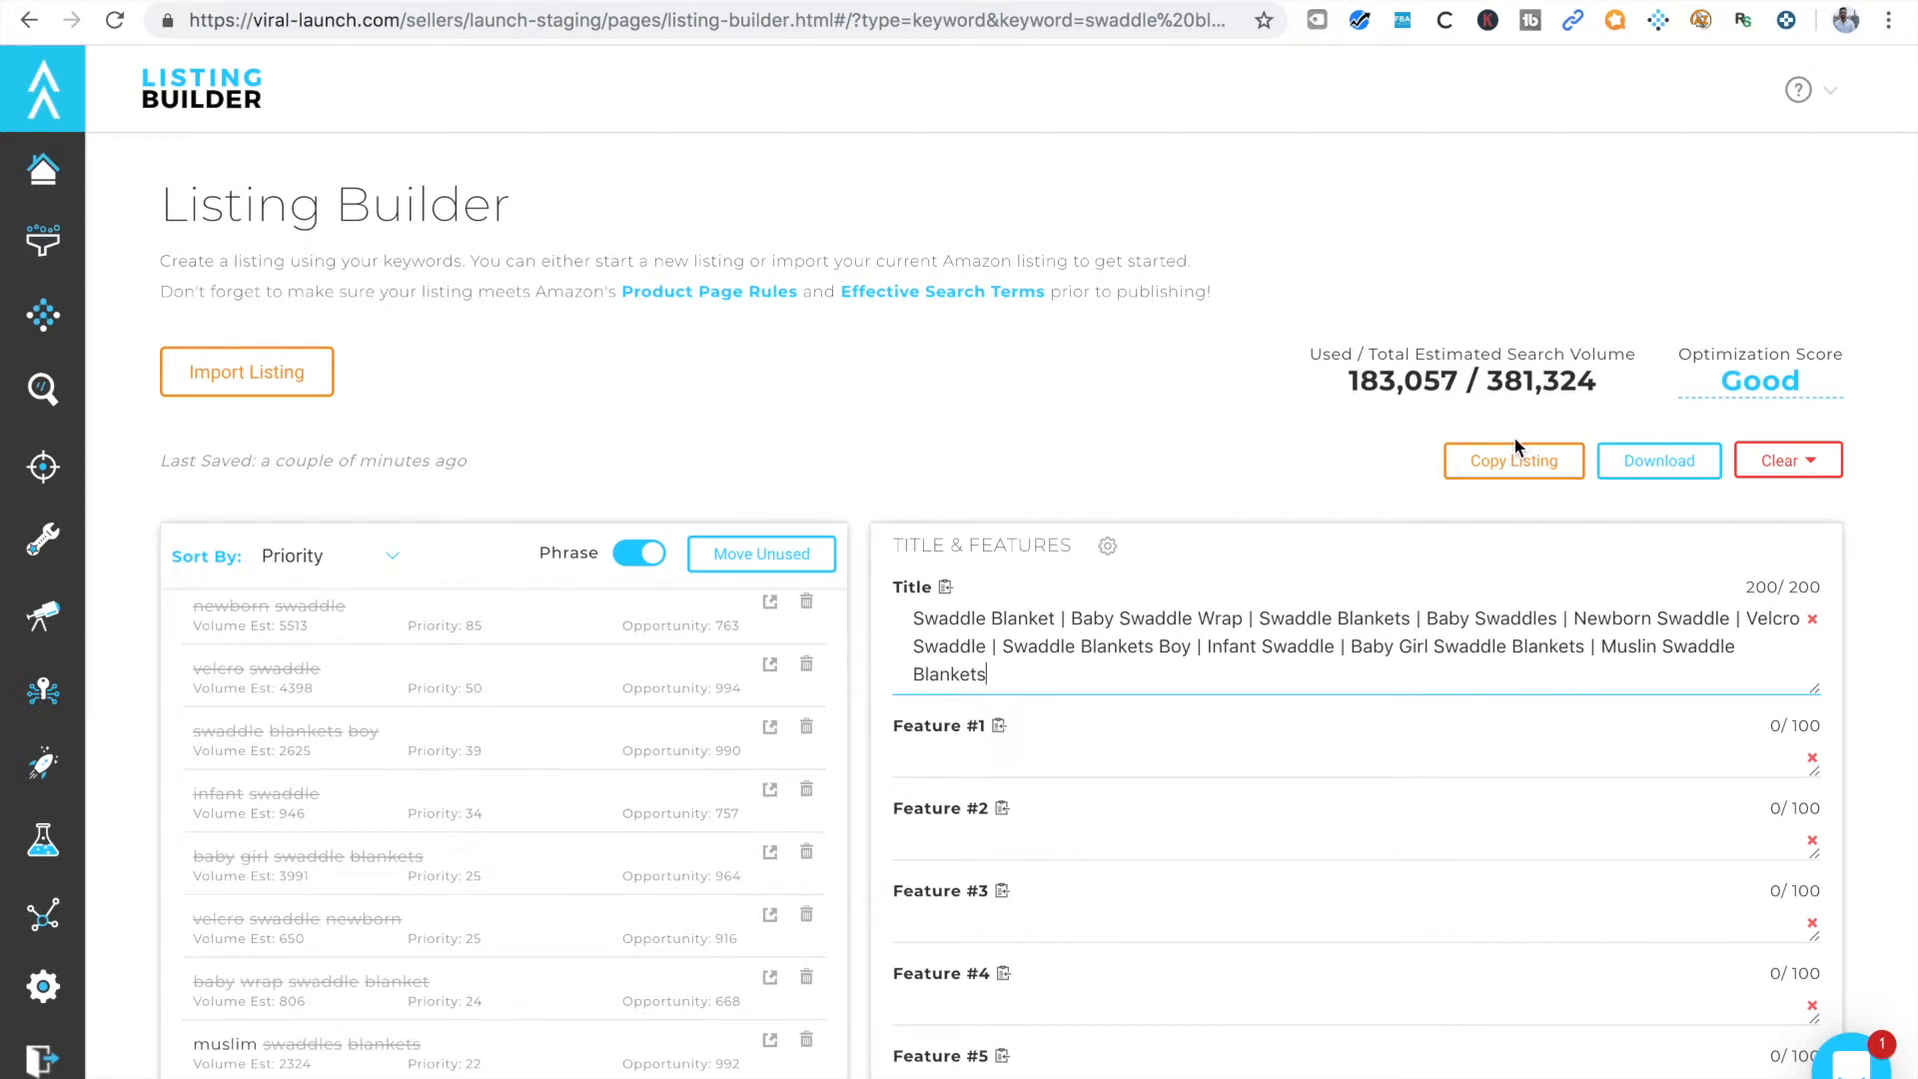
Review the remaining keyword phrases, switch the list to unique words and examine which words are still unused
scroll(1093, 769, "down", 2)
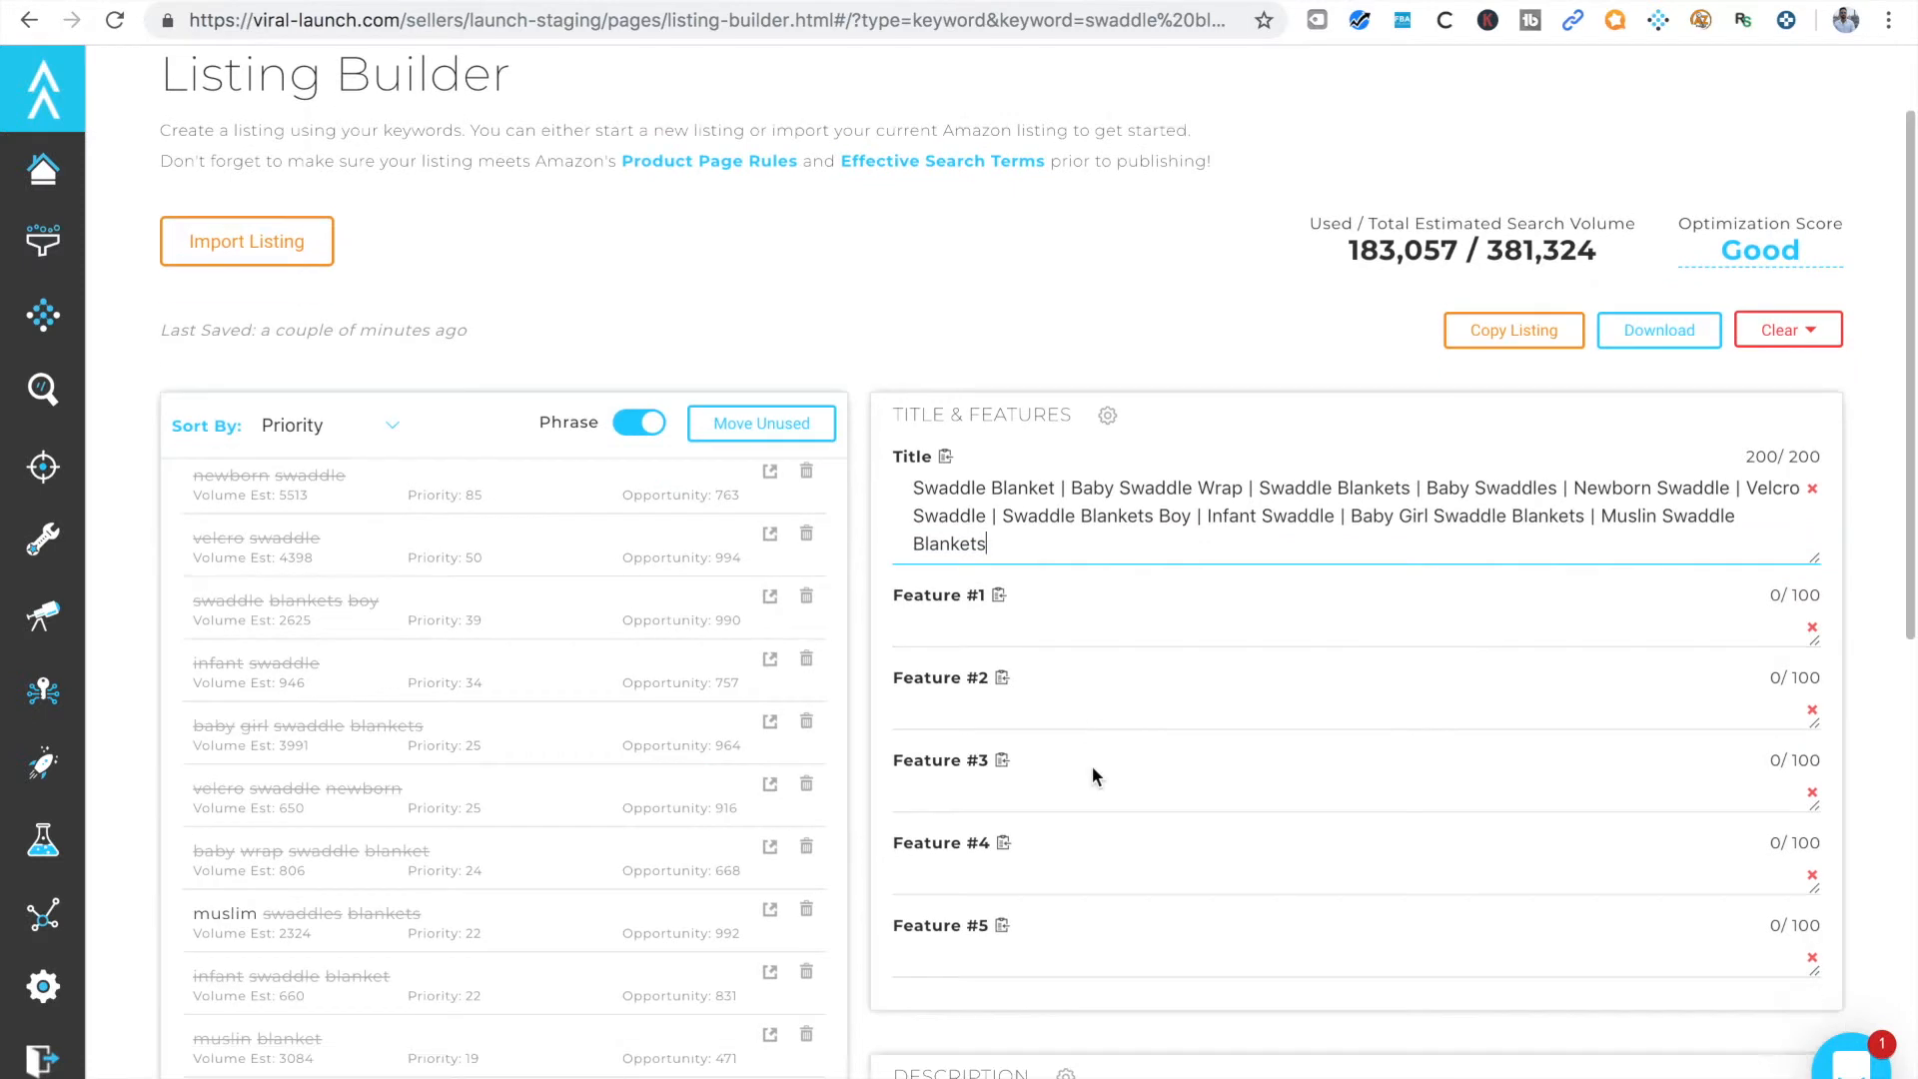
scroll(567, 849, "down", 4)
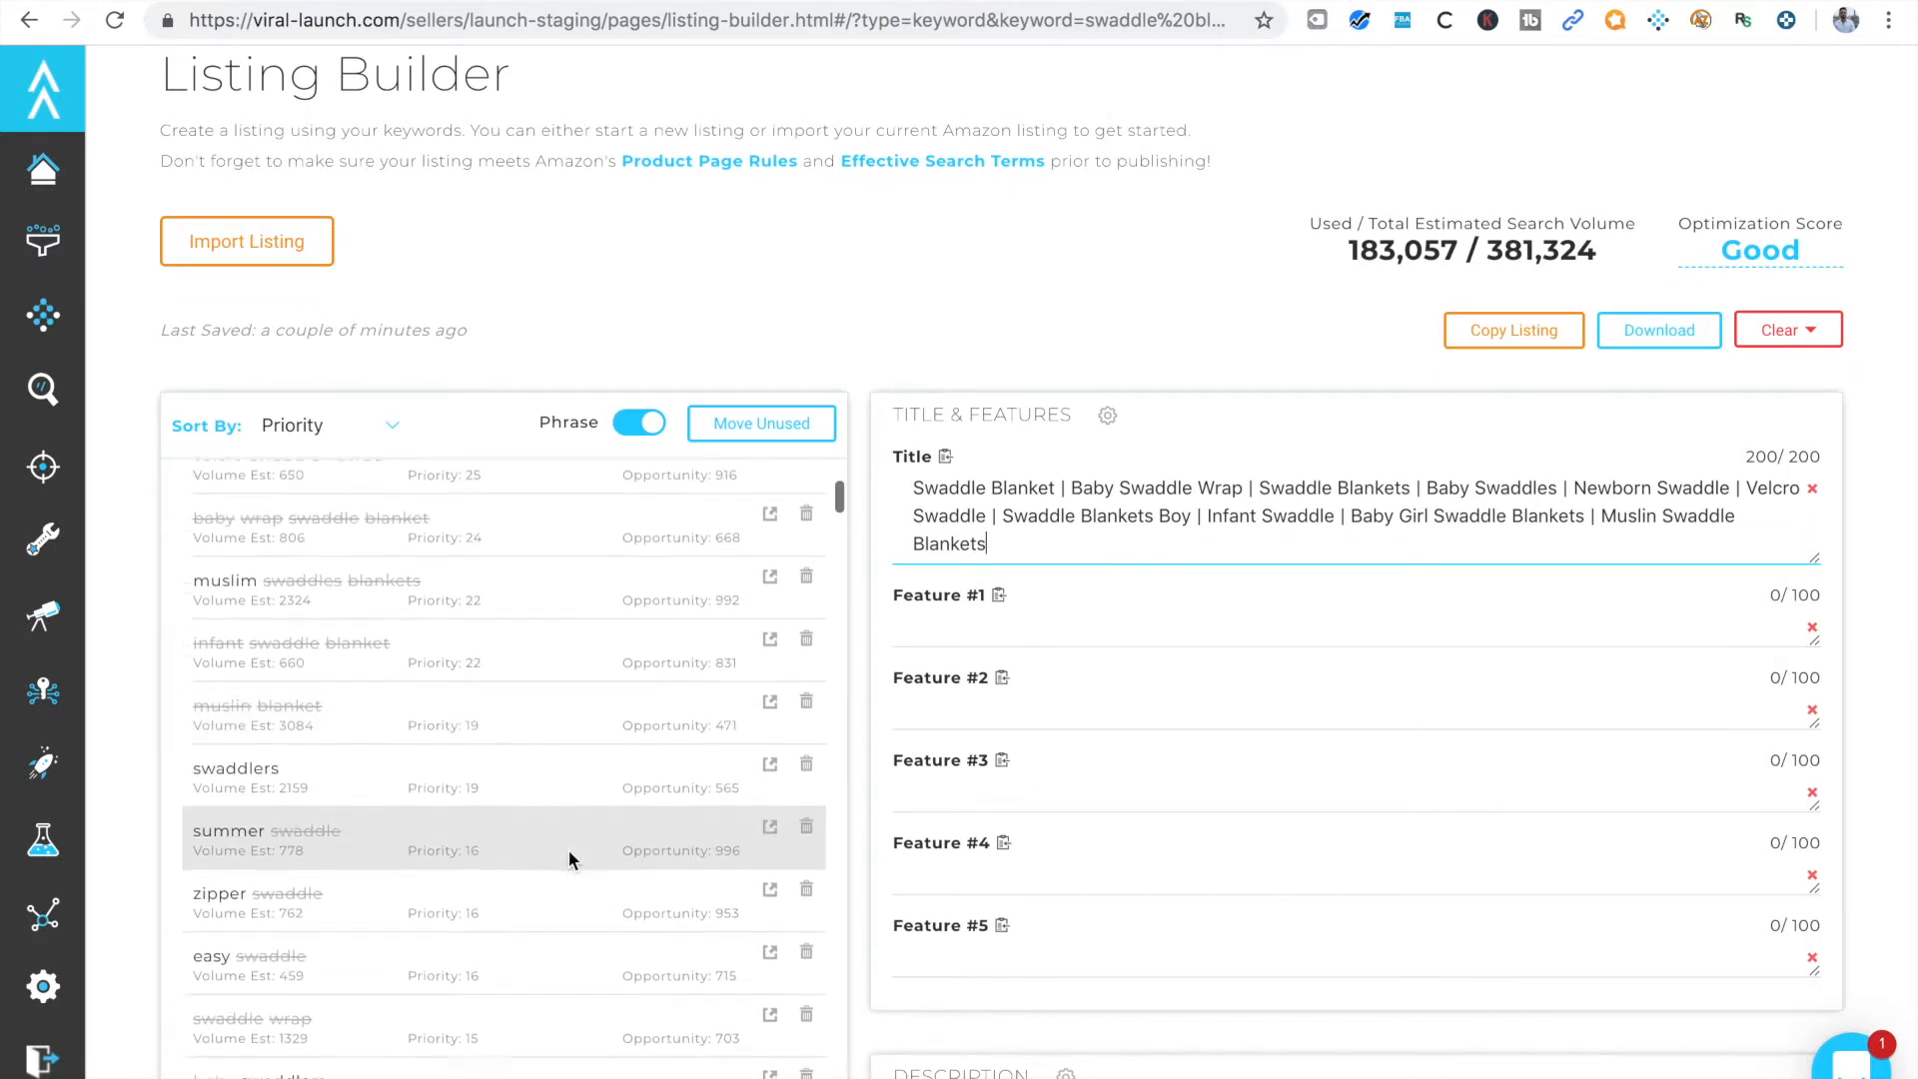
scroll(568, 849, "down", 1)
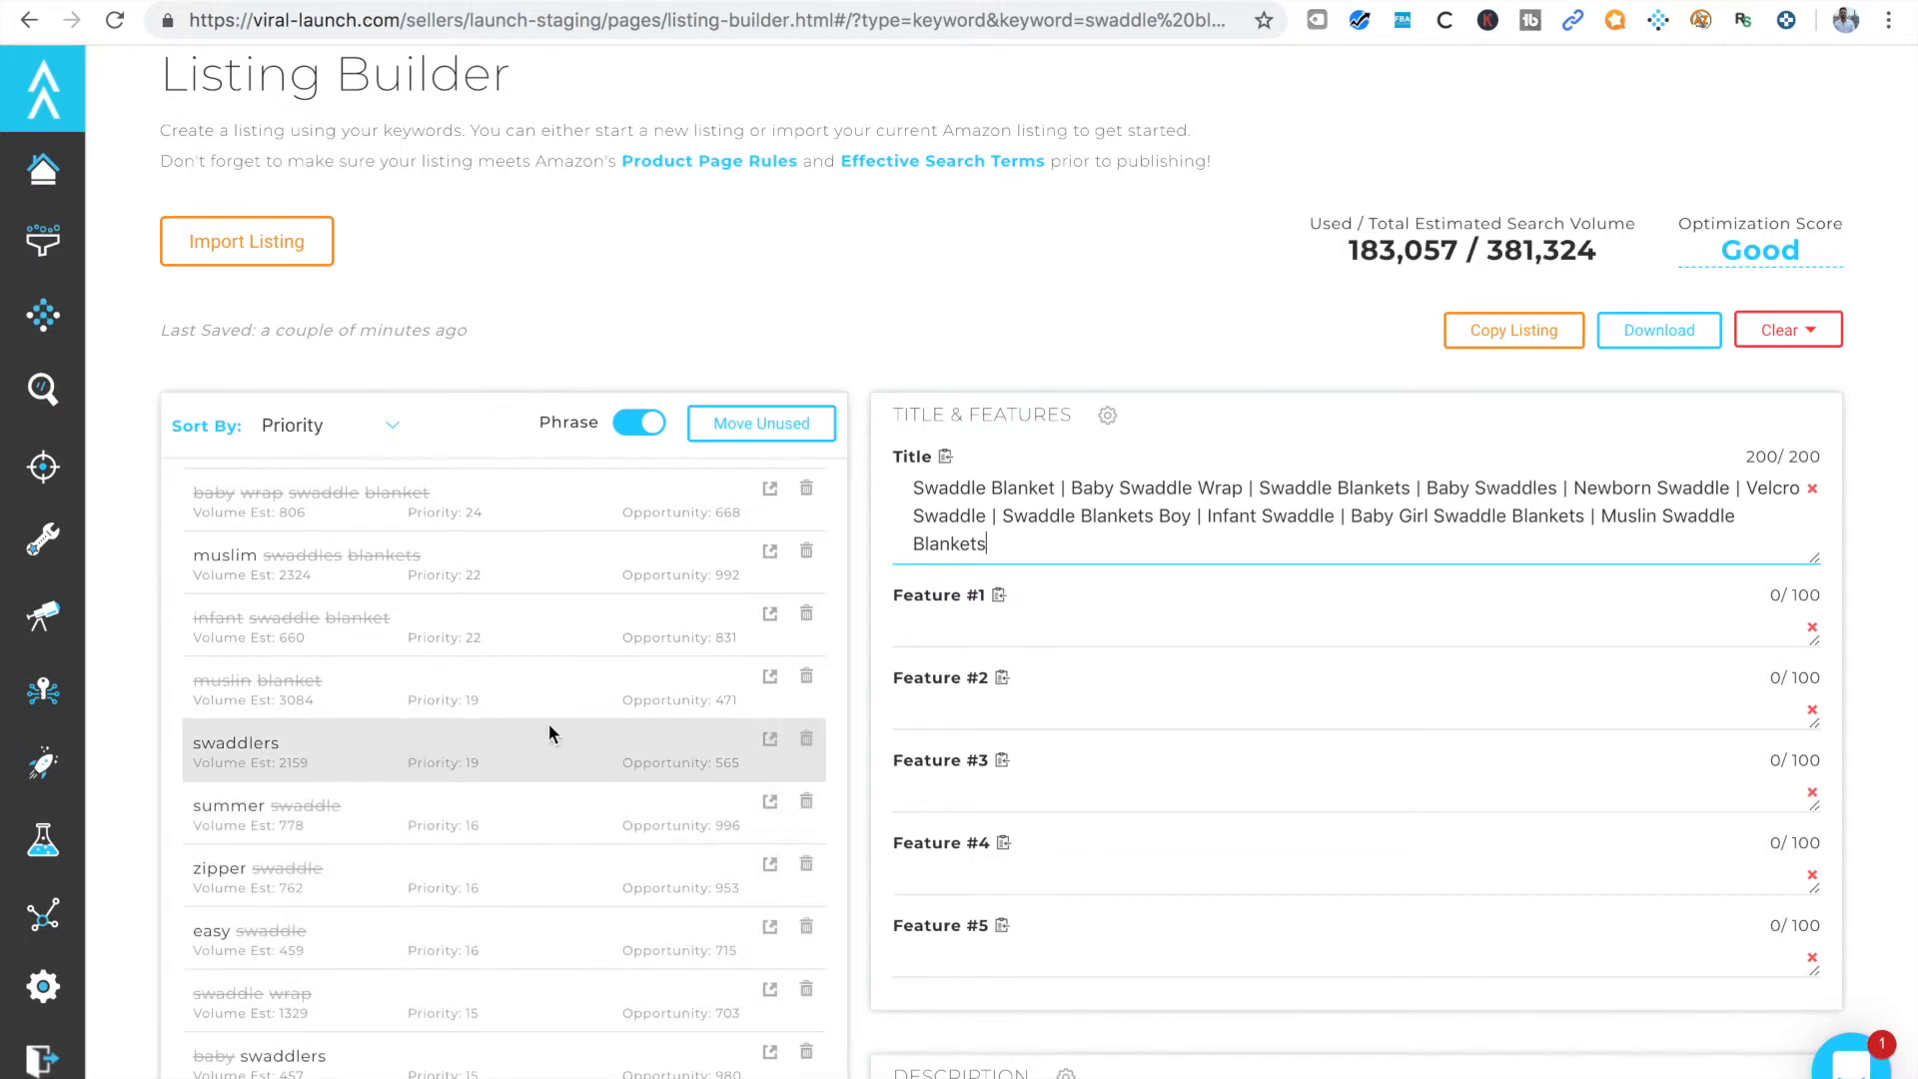
left_click(981, 633)
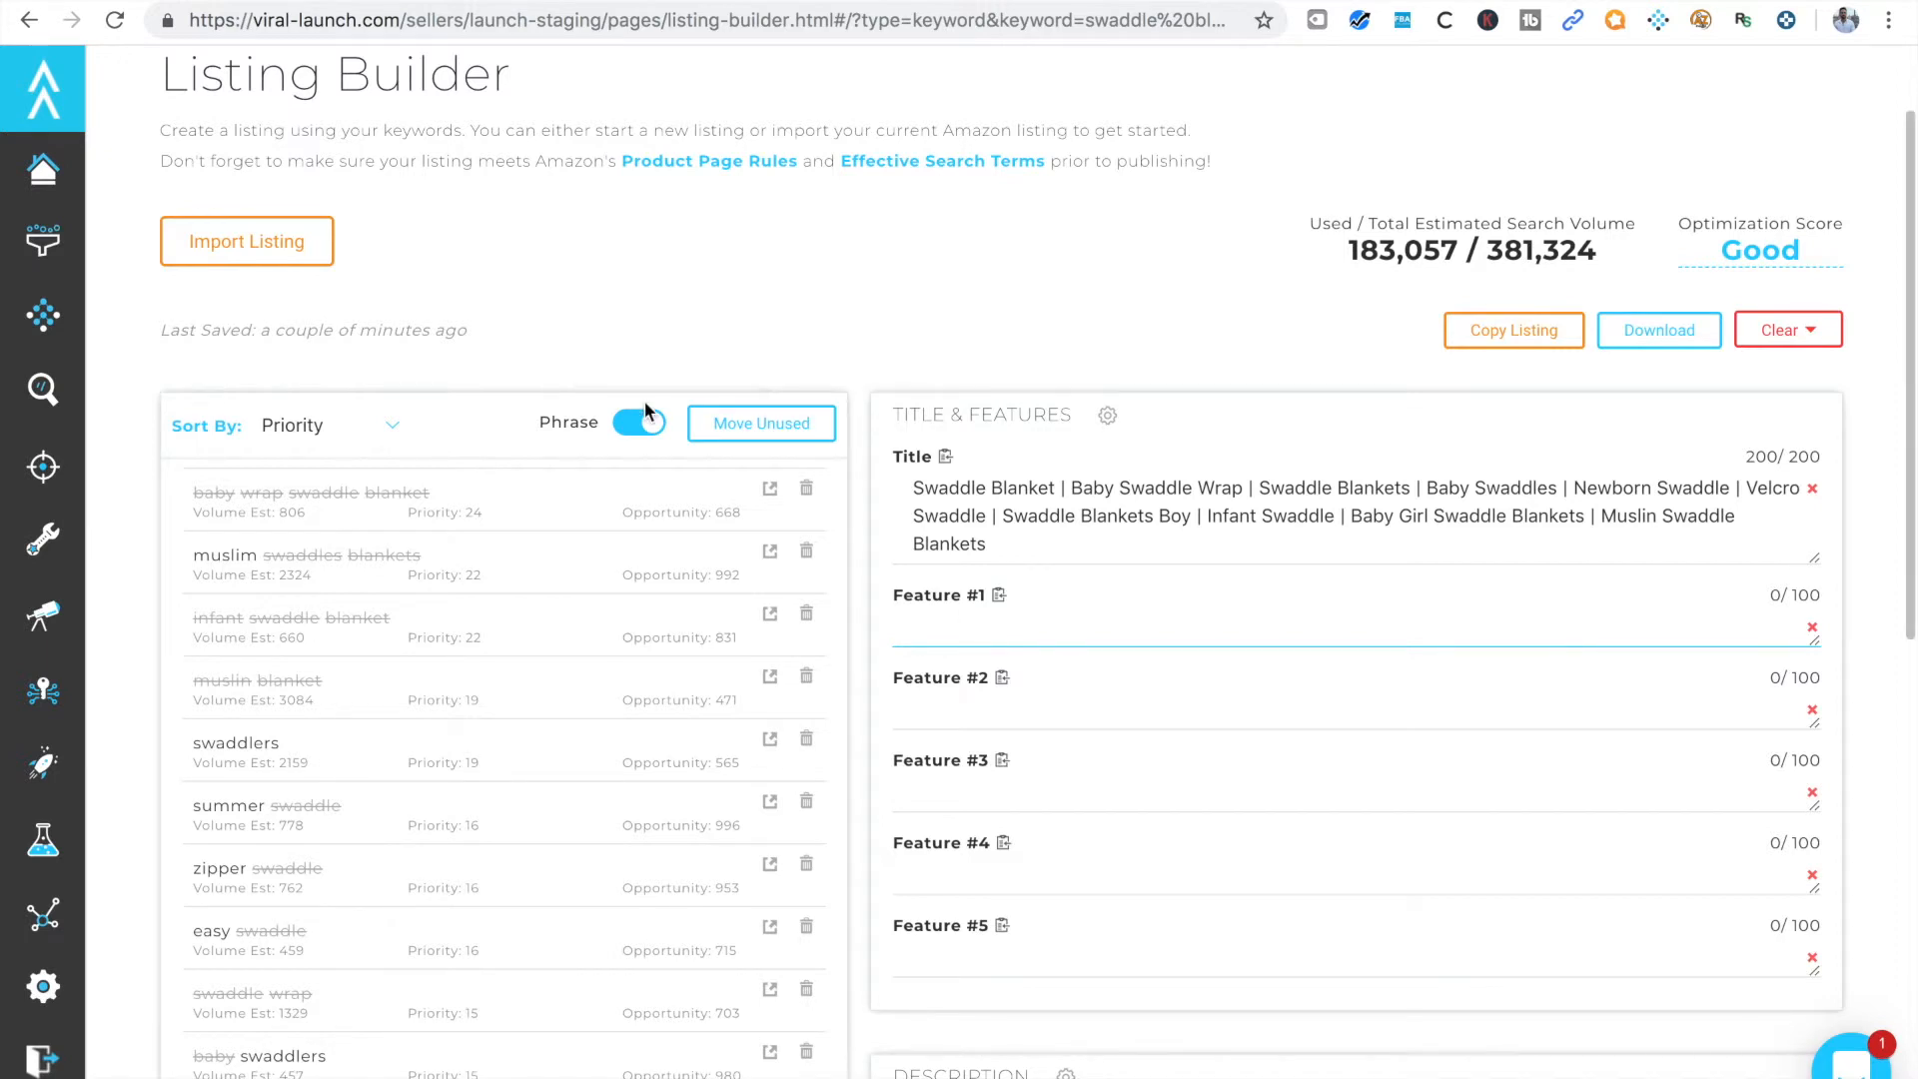
left_click(635, 428)
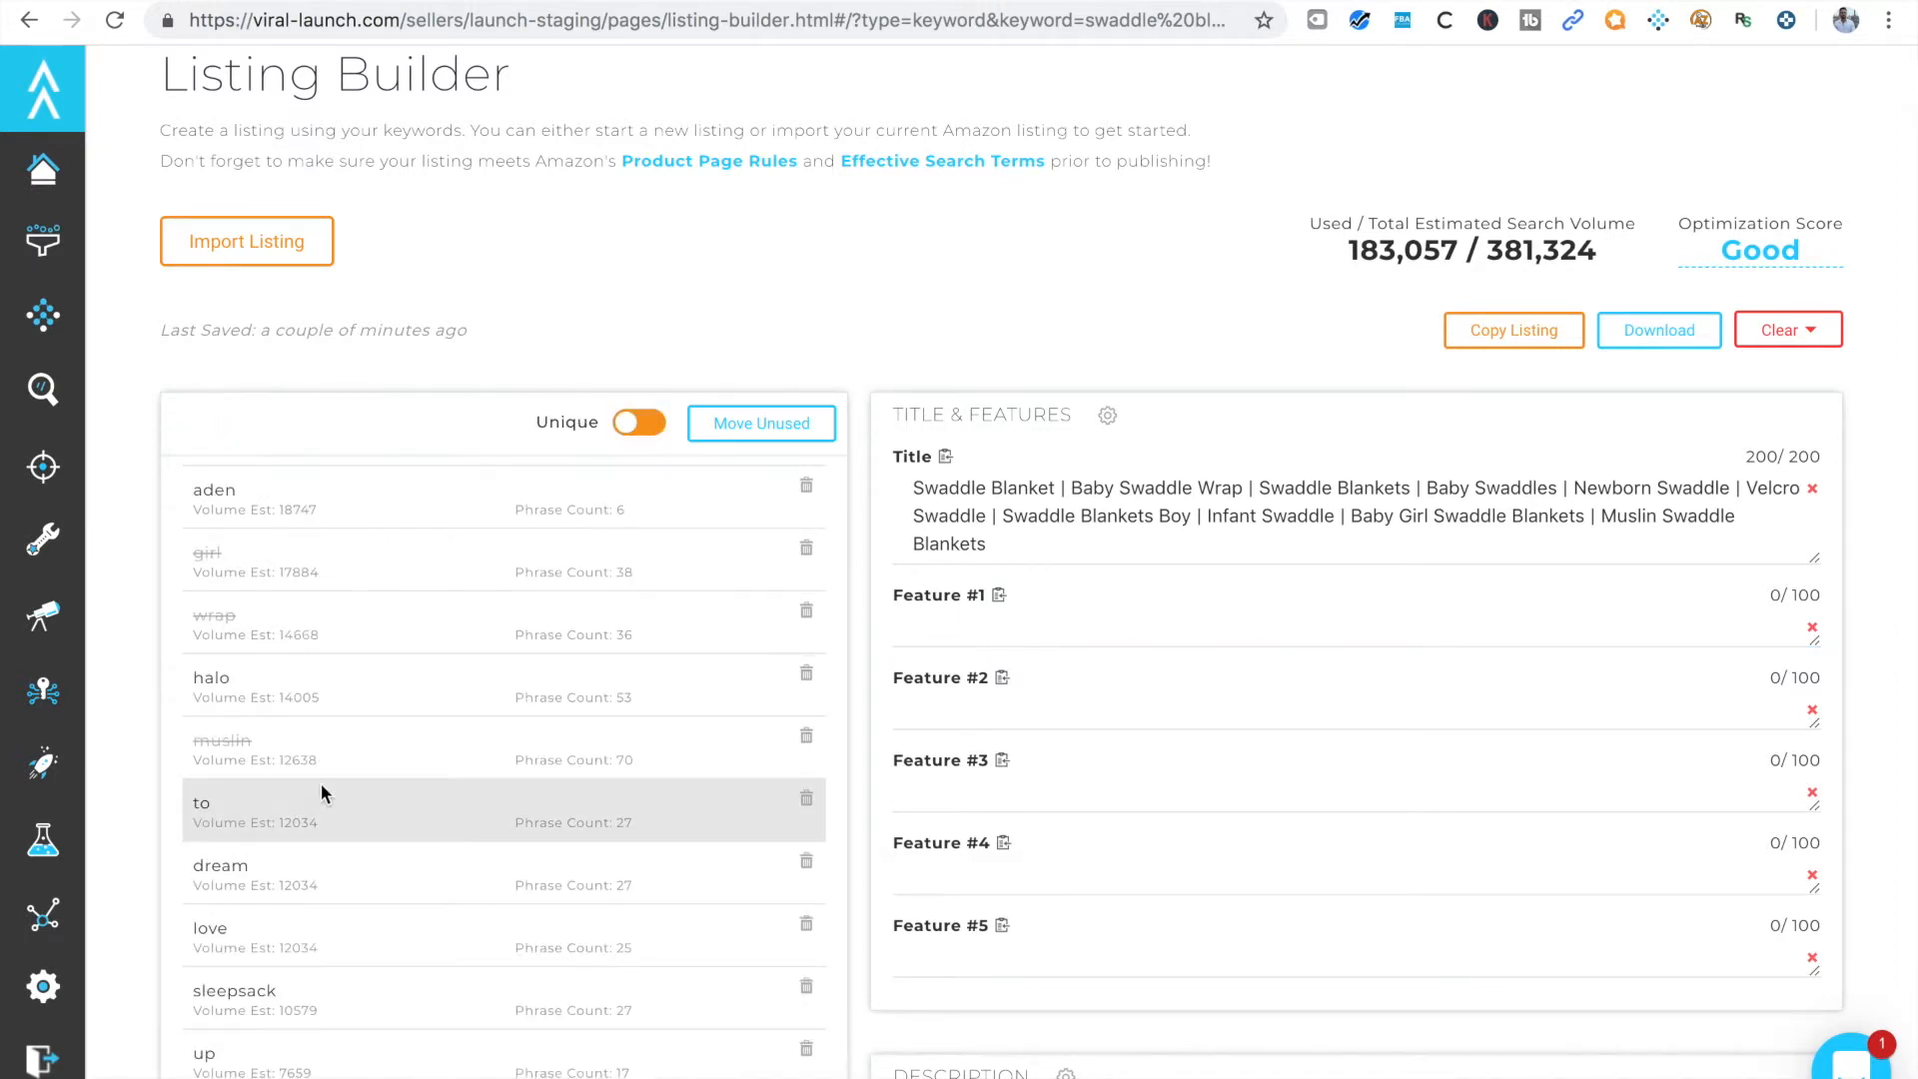
scroll(322, 704, "up", 1)
scroll(321, 703, "down", 3)
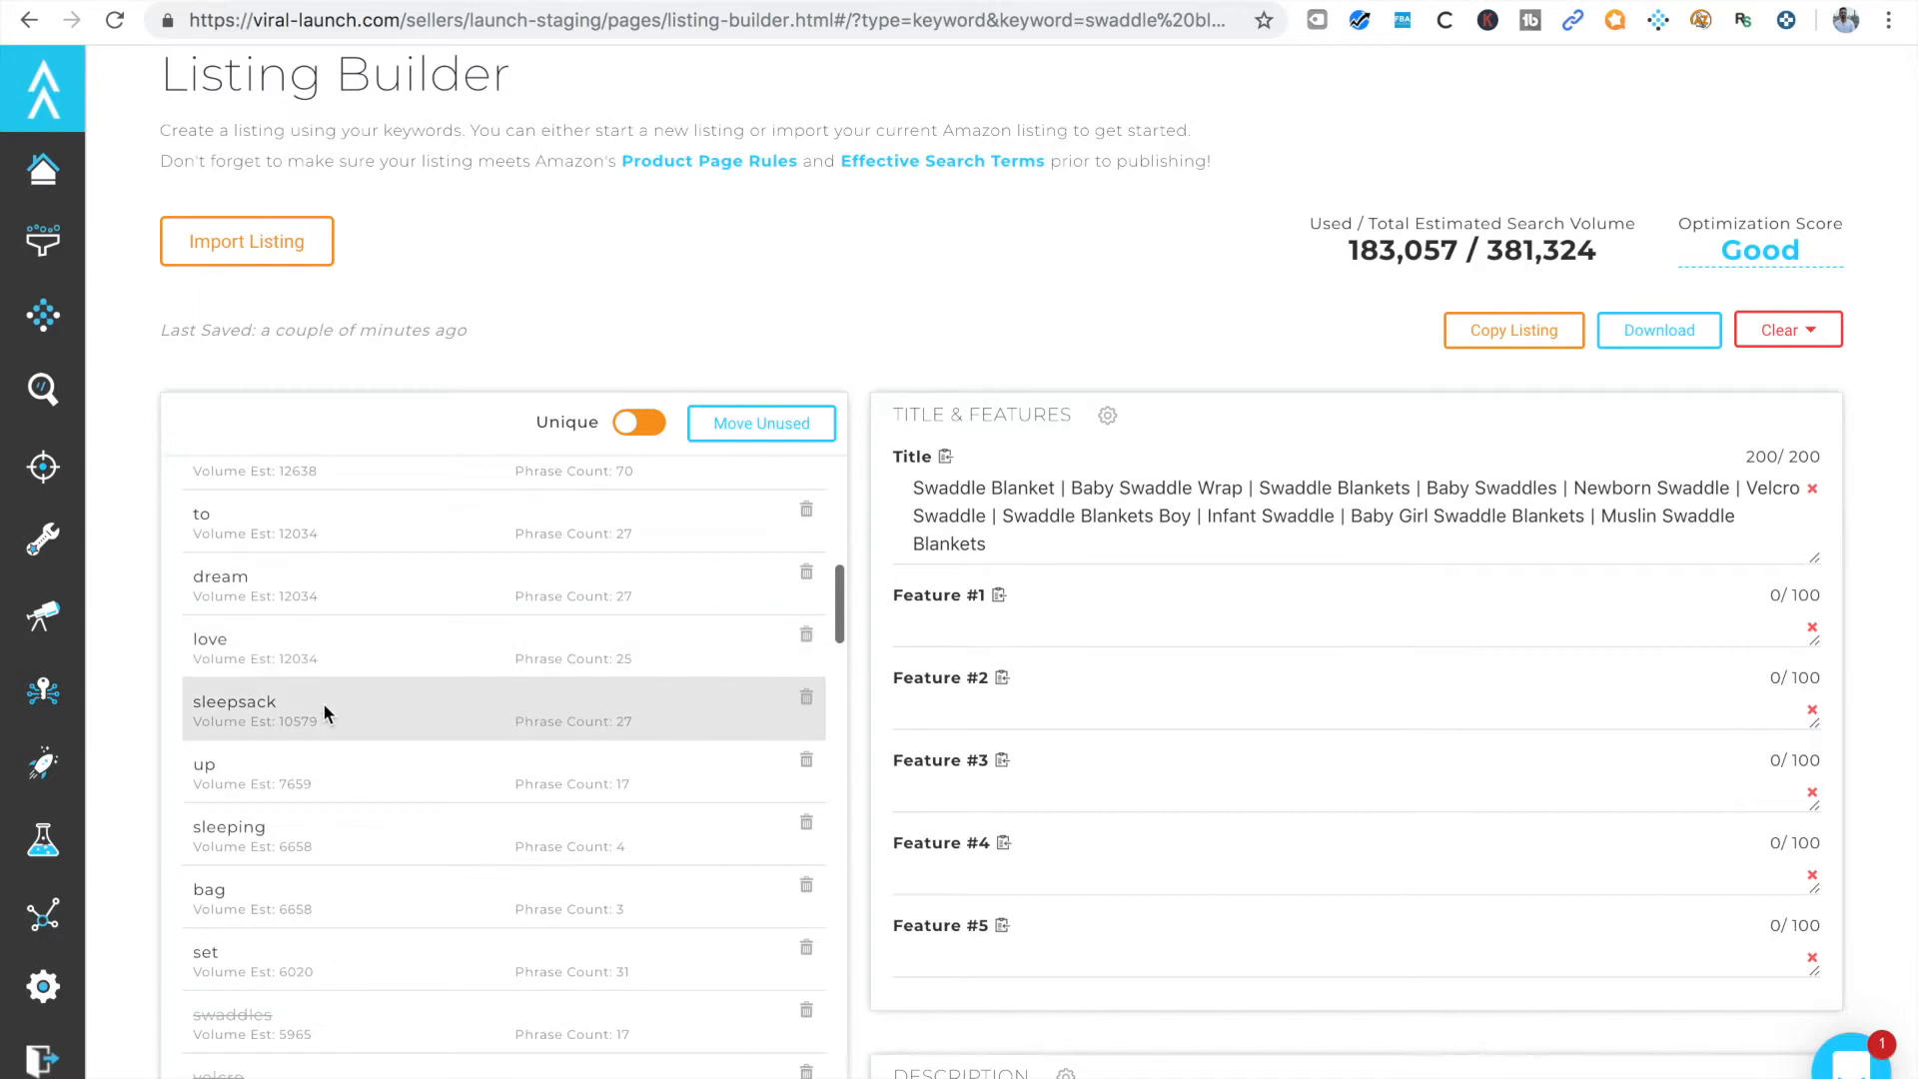
scroll(322, 703, "down", 1)
scroll(536, 634, "up", 3)
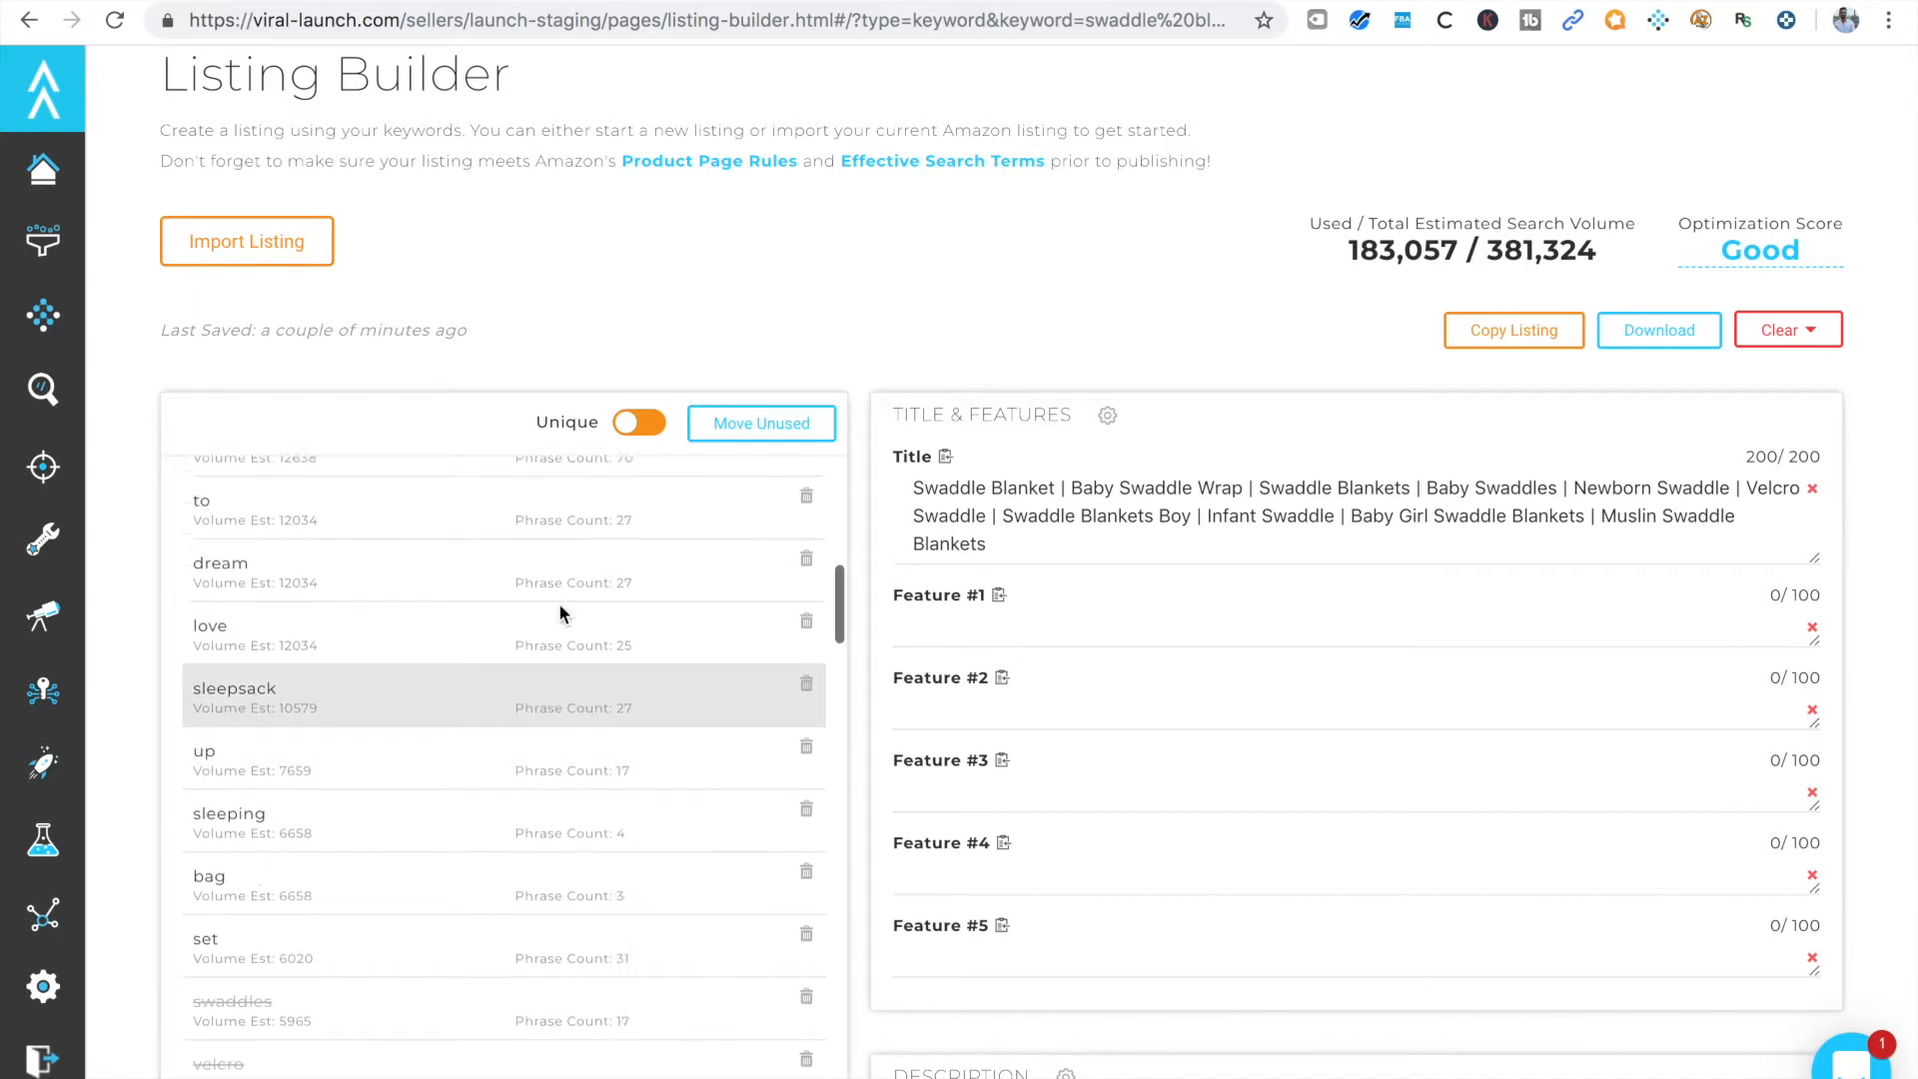
scroll(507, 827, "down", 4)
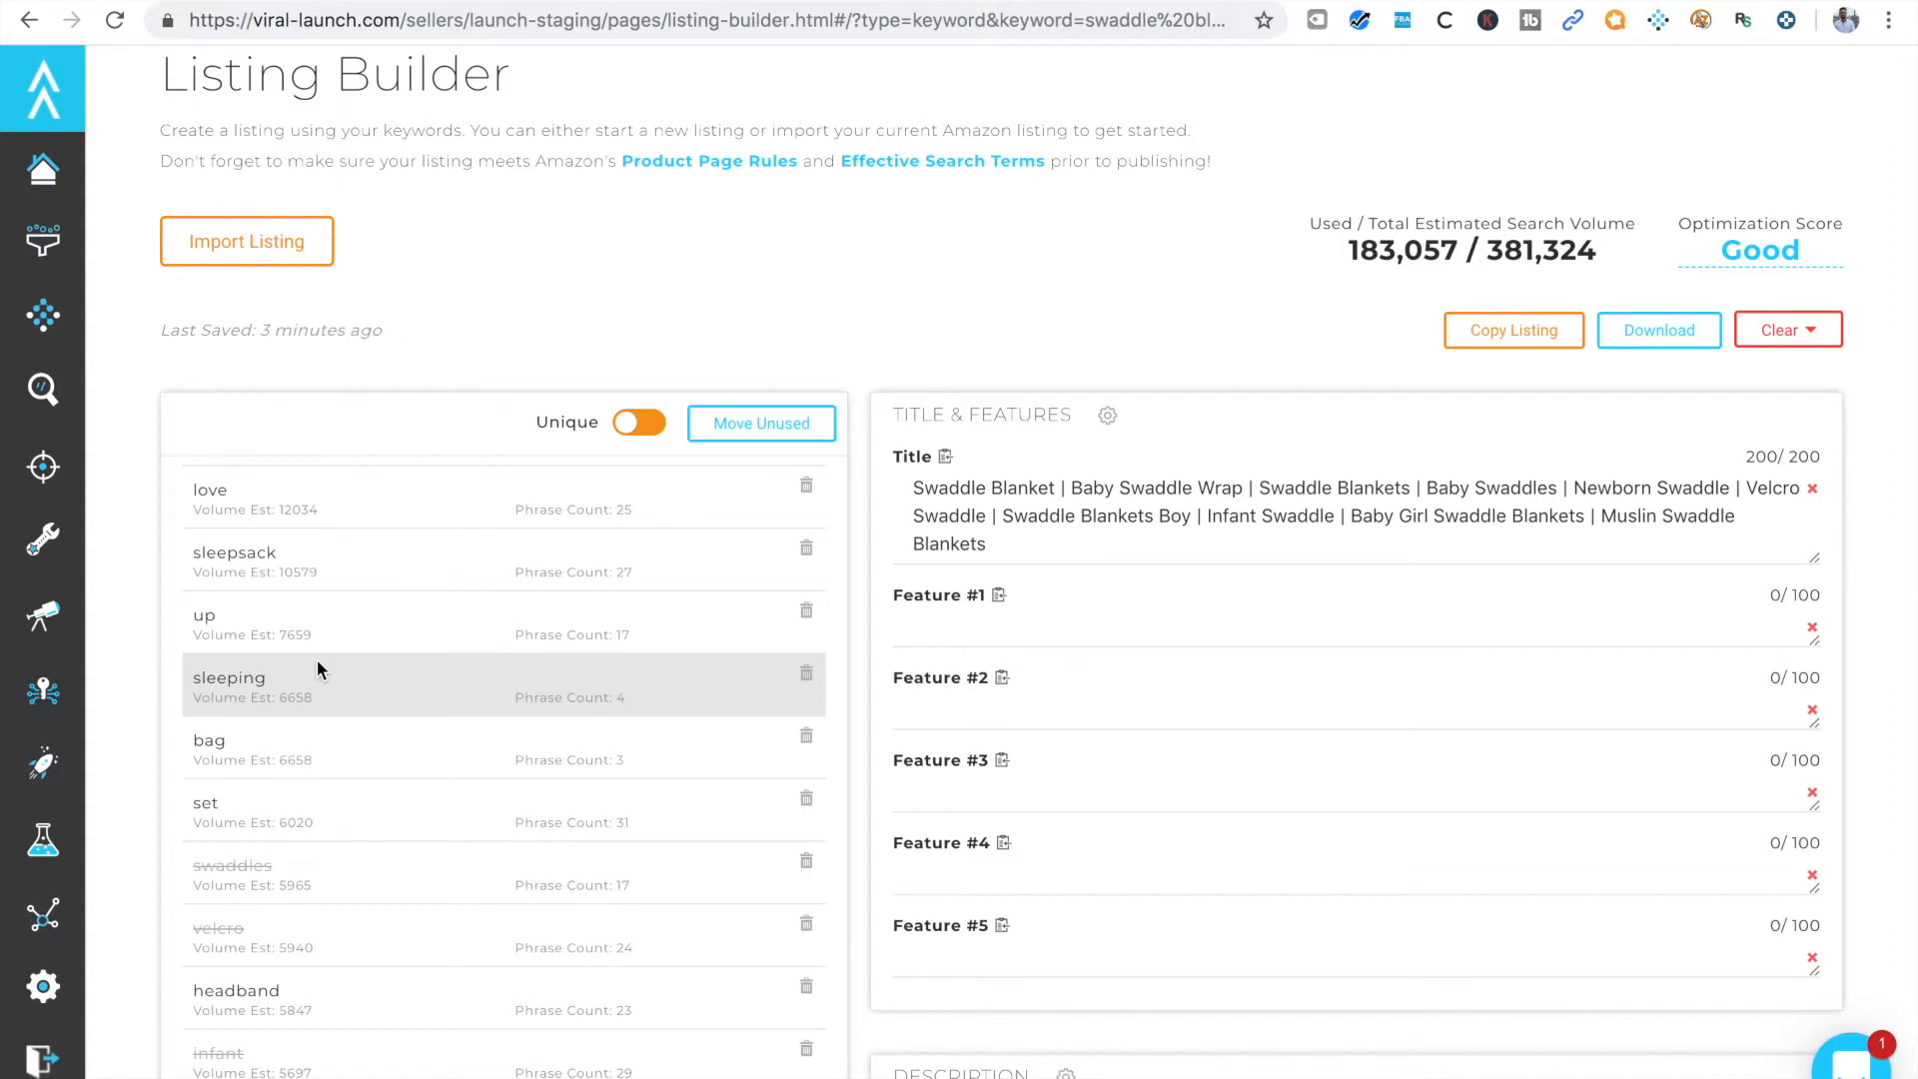
scroll(312, 819, "down", 3)
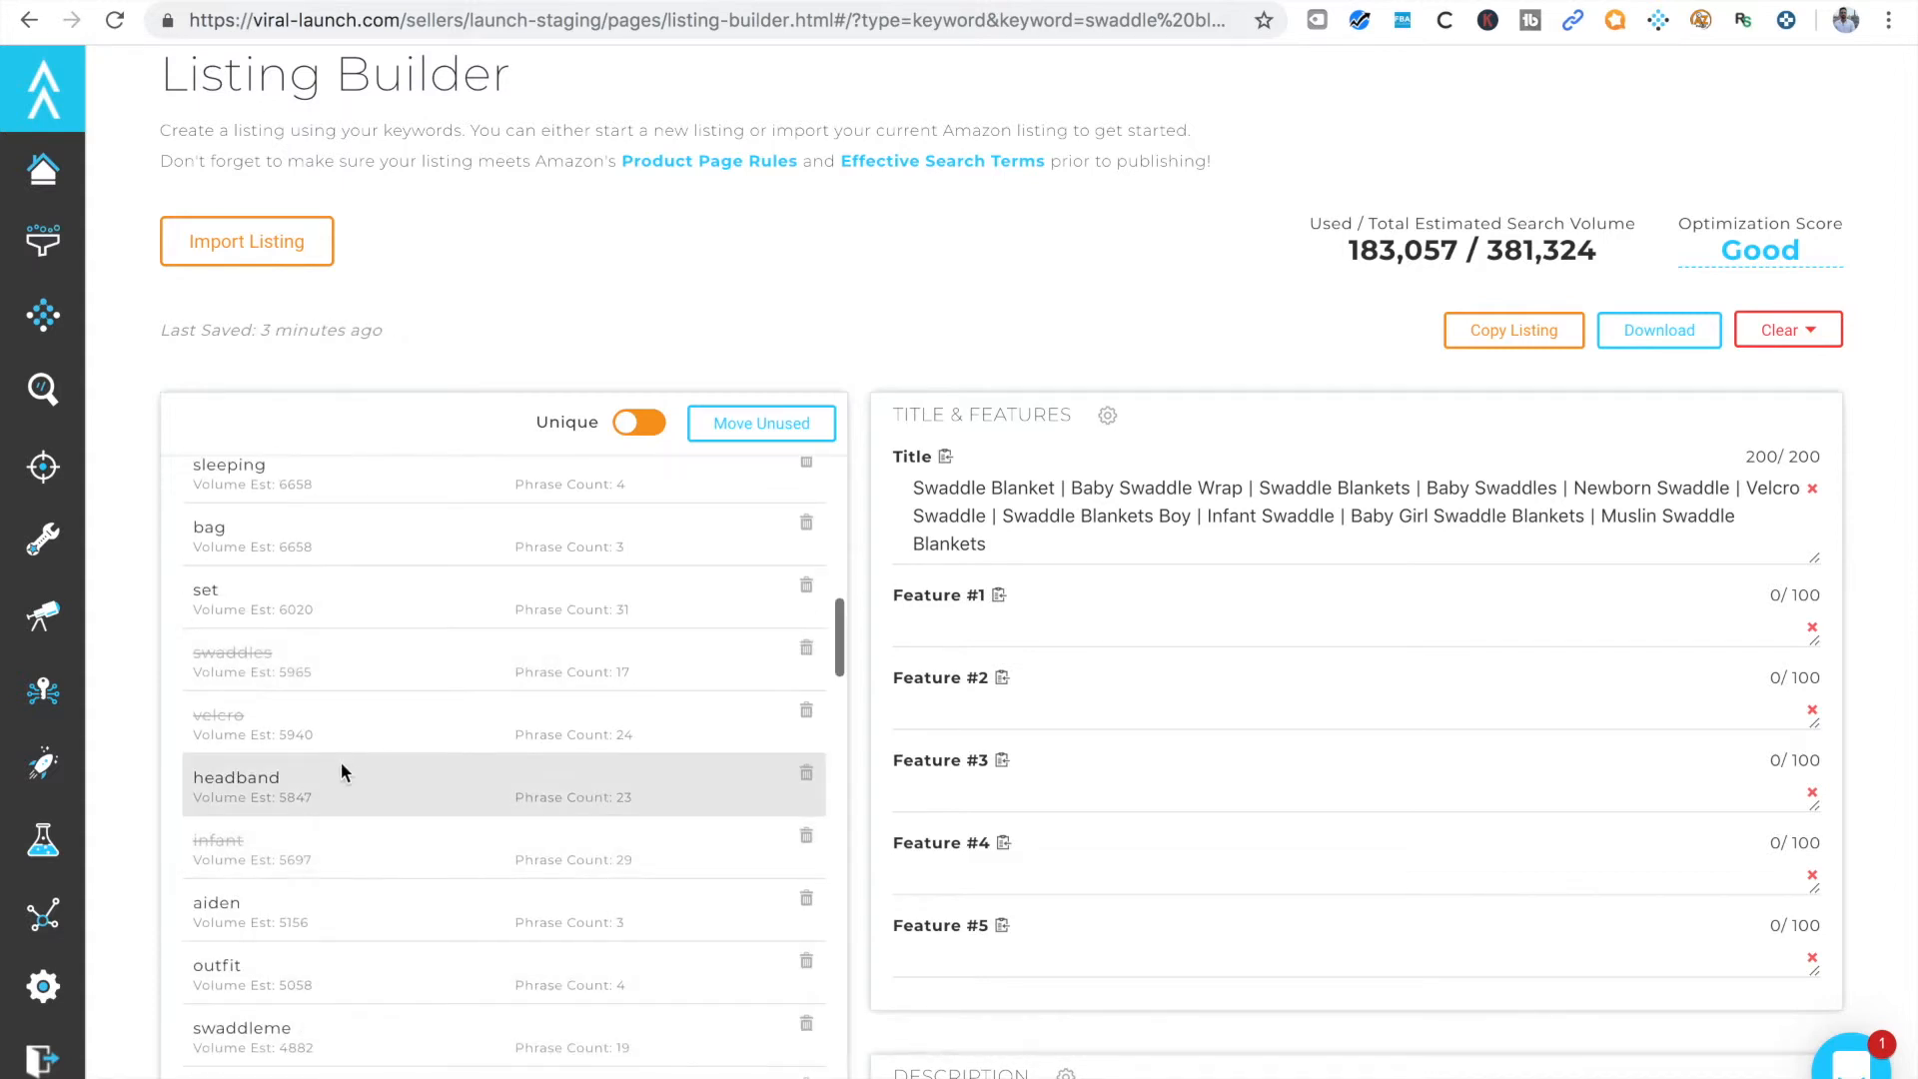
scroll(309, 839, "down", 2)
scroll(309, 839, "down", 2)
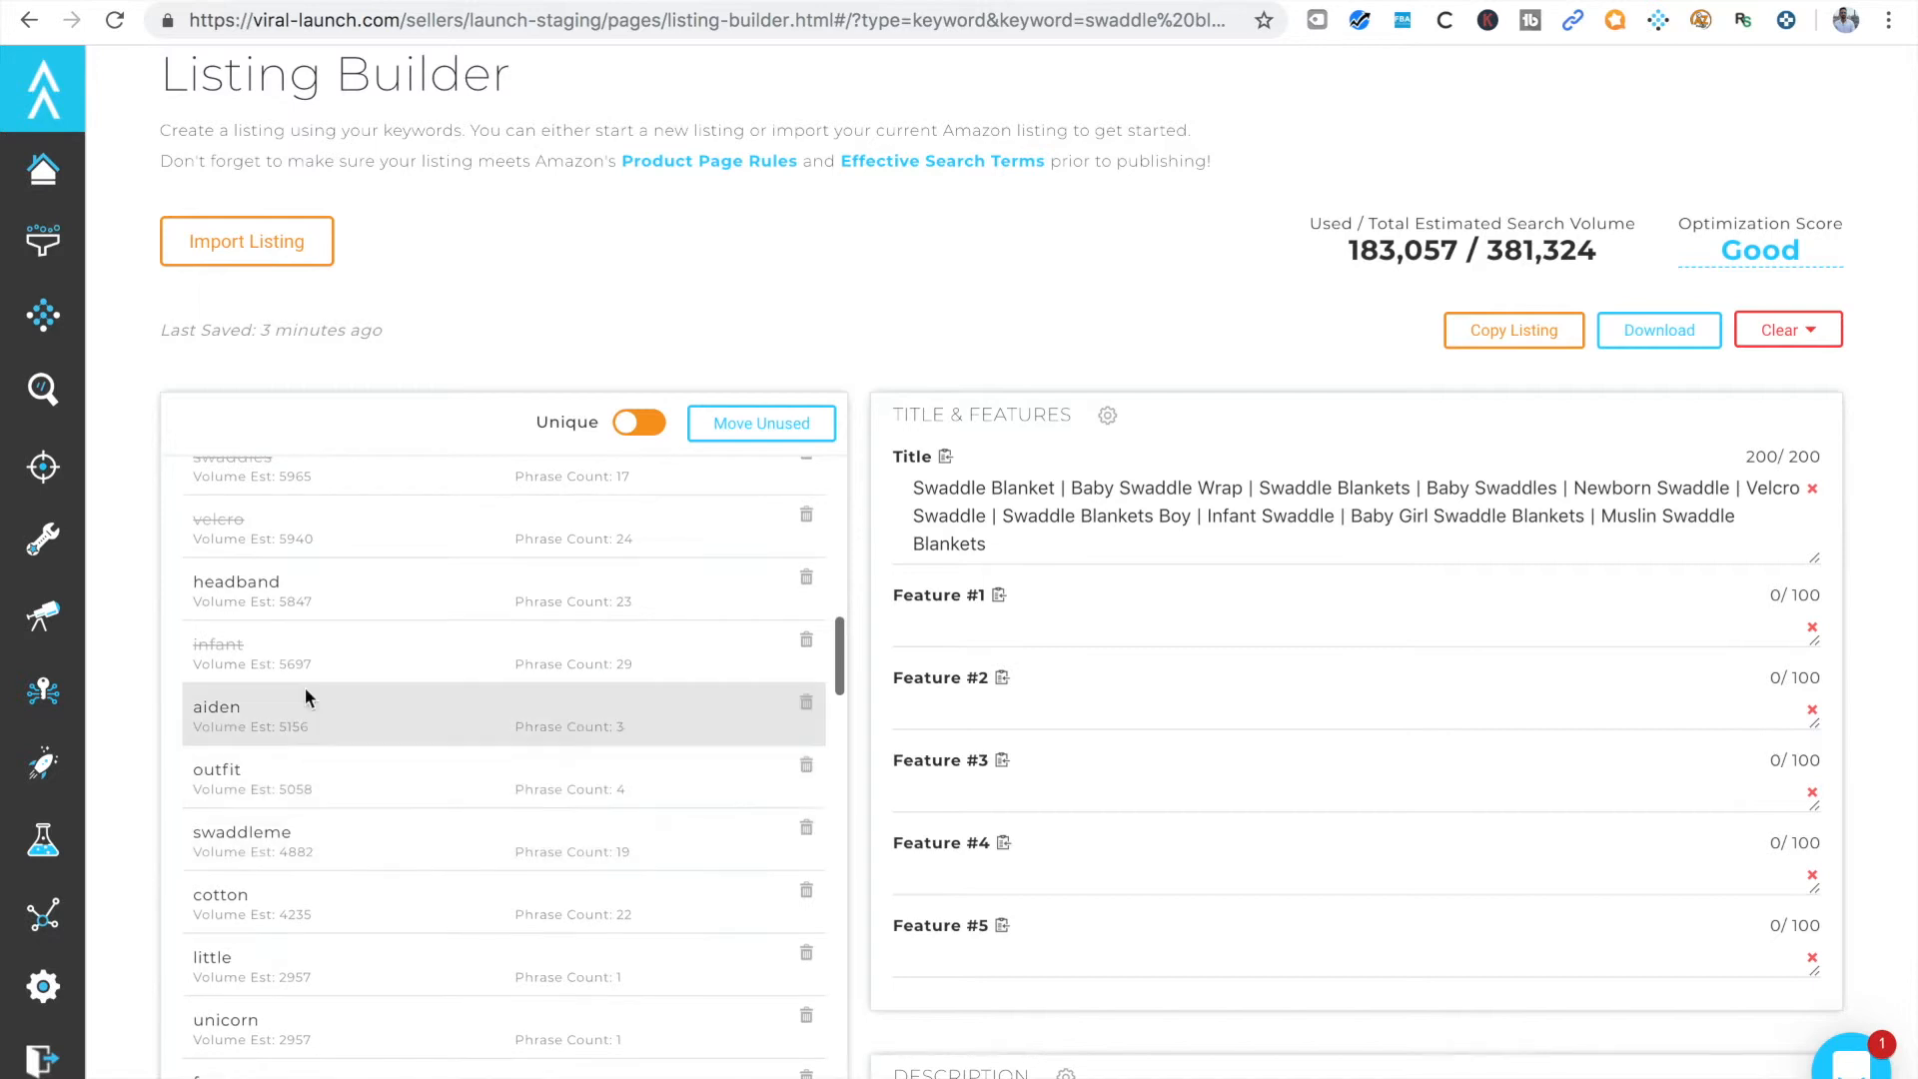
Begin Feature #1 with the text "SOFT and COMFORTABLE: Our"
left_click(967, 626)
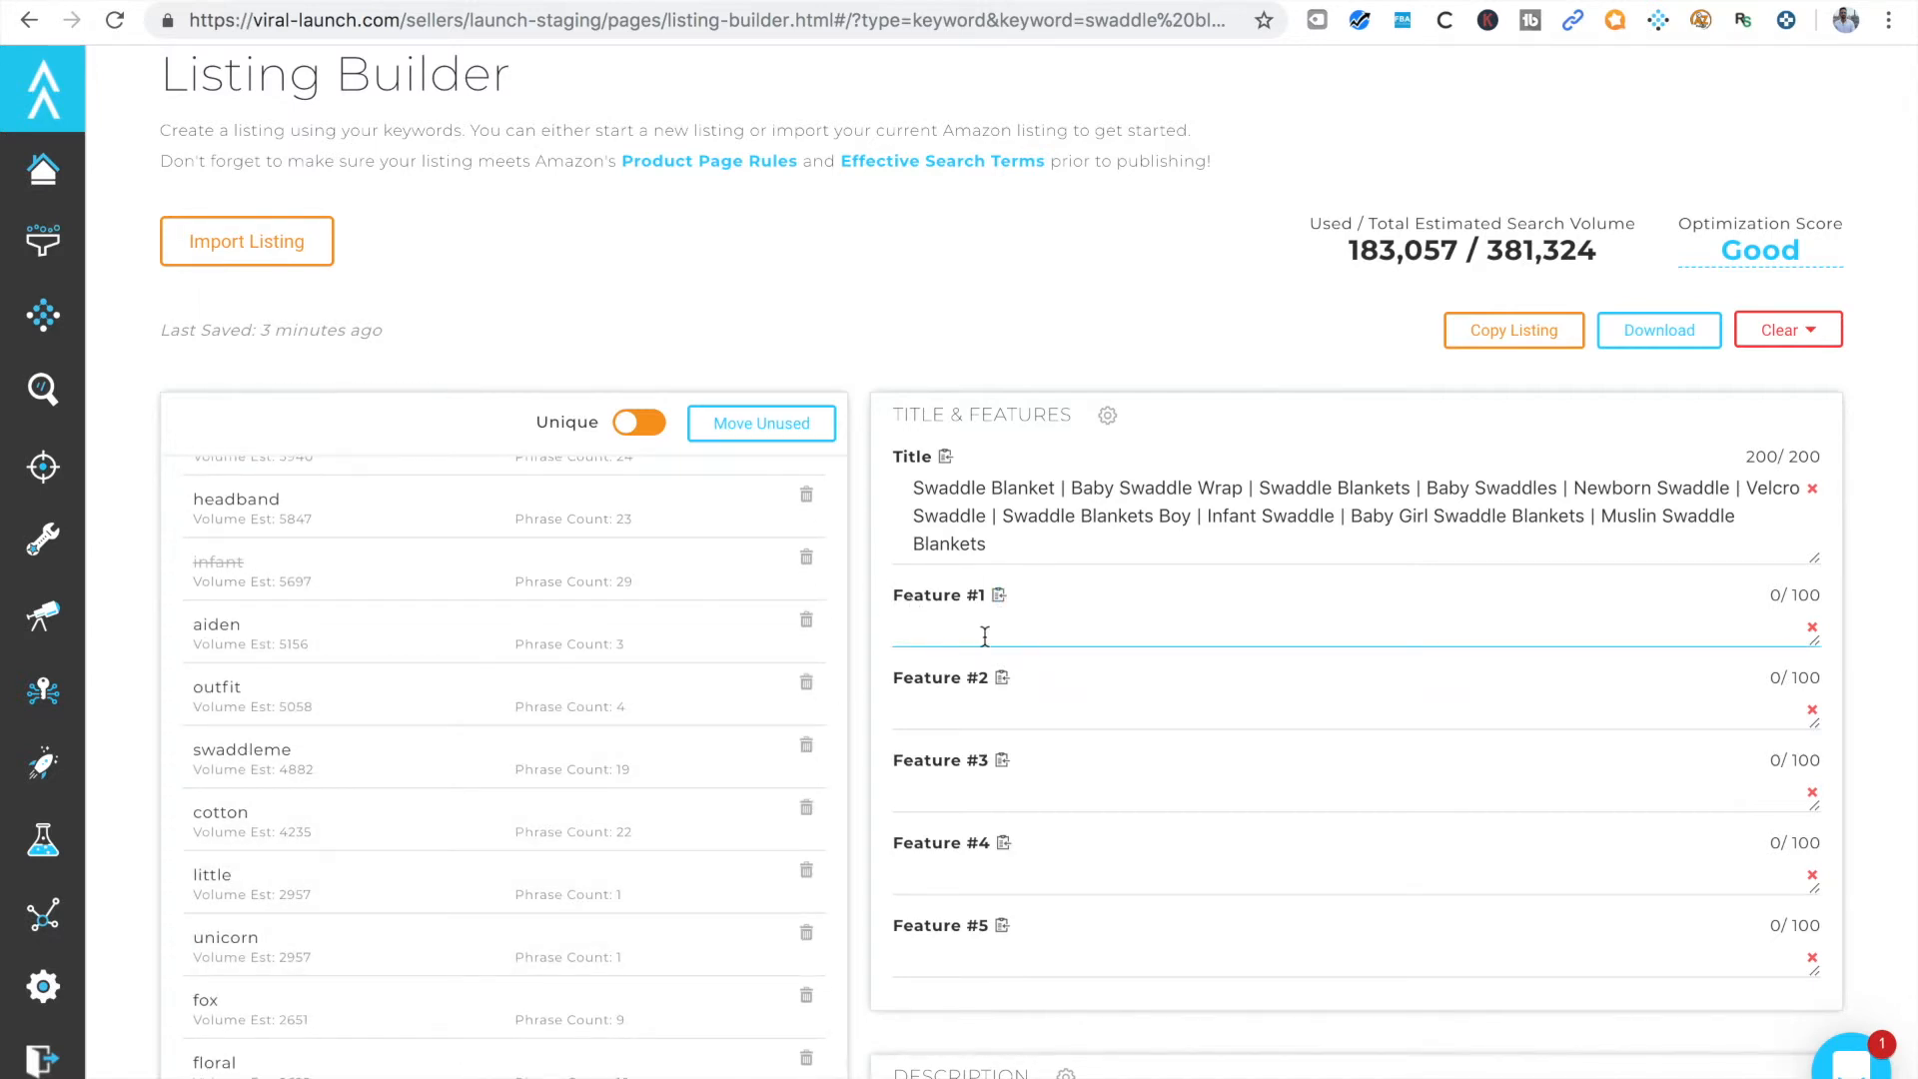
type("co")
type("OFT and")
type("Co")
type("COMF")
type("ORTABLE")
type("\"")
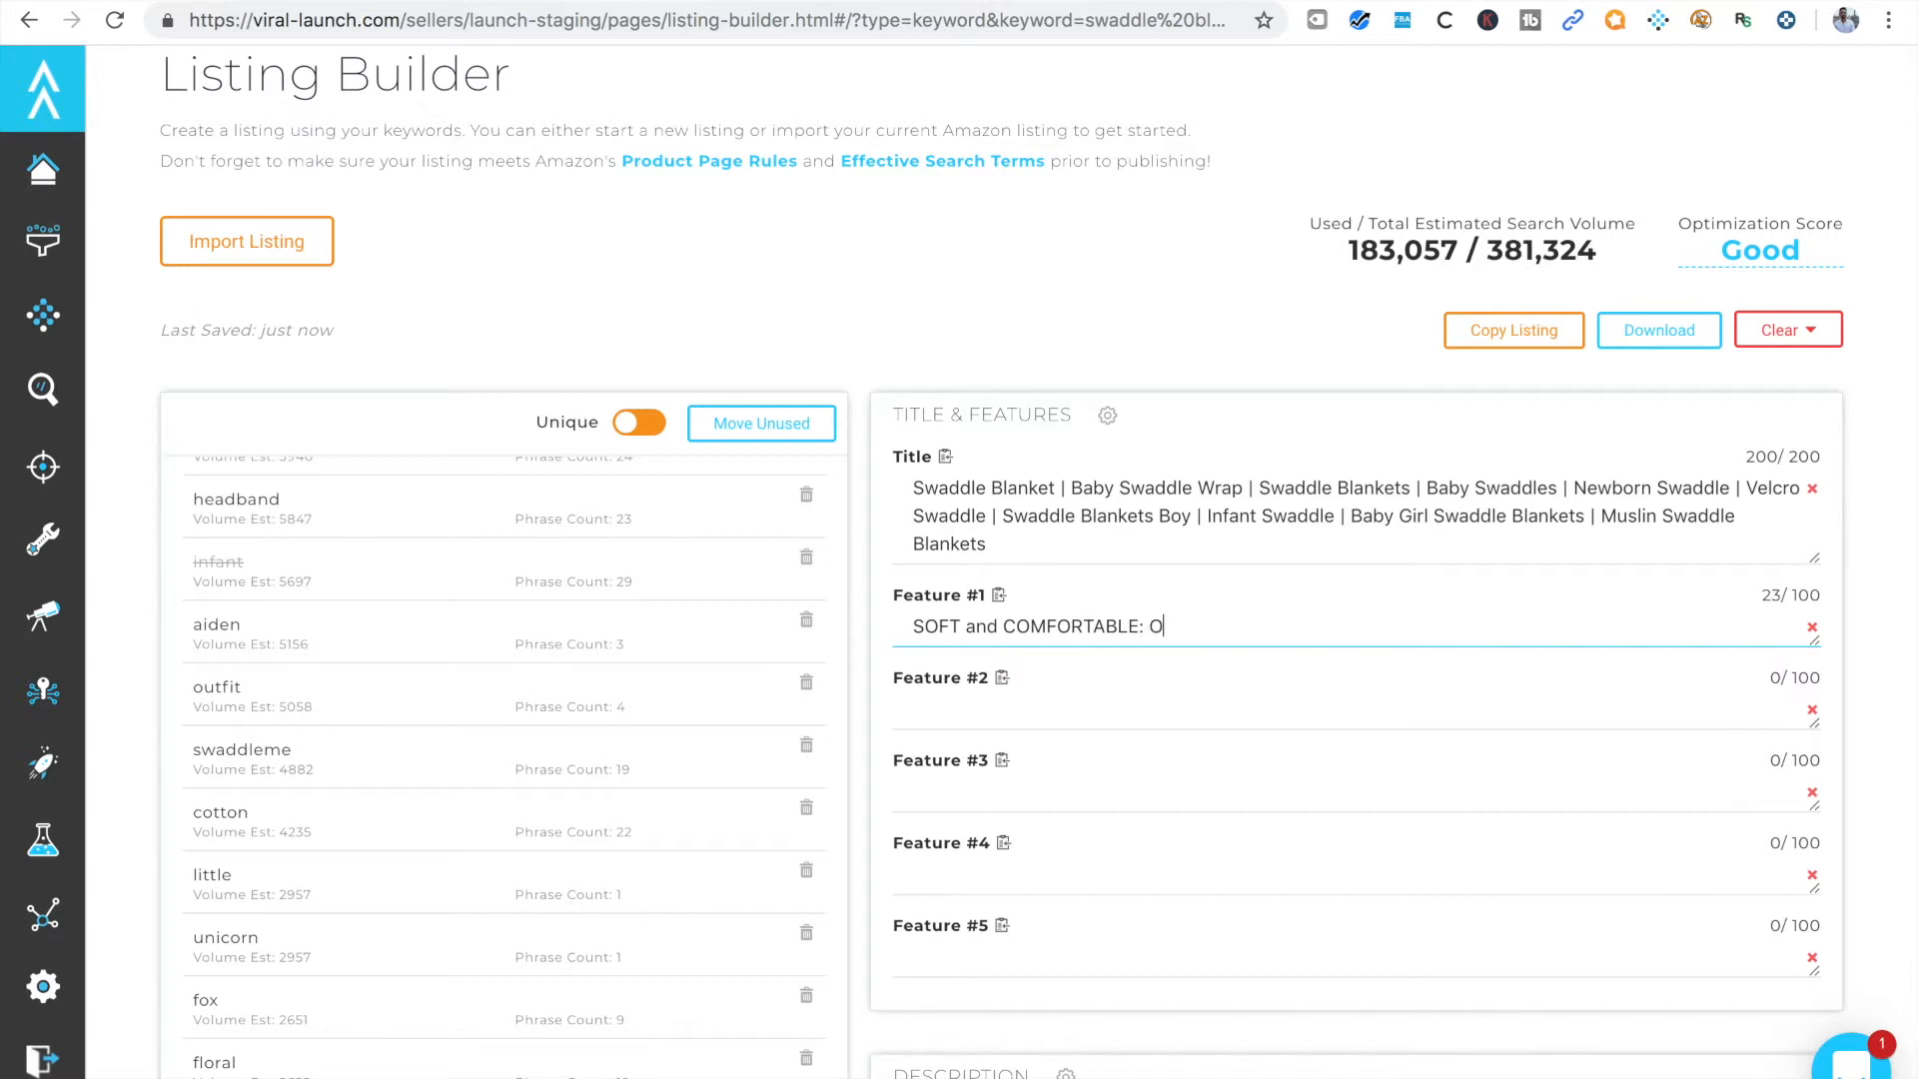
Check the unique words for unused keywords and continue Feature #1 with "Muslin Cotton sleeping swaddle recieving"
scroll(441, 583, "up", 5)
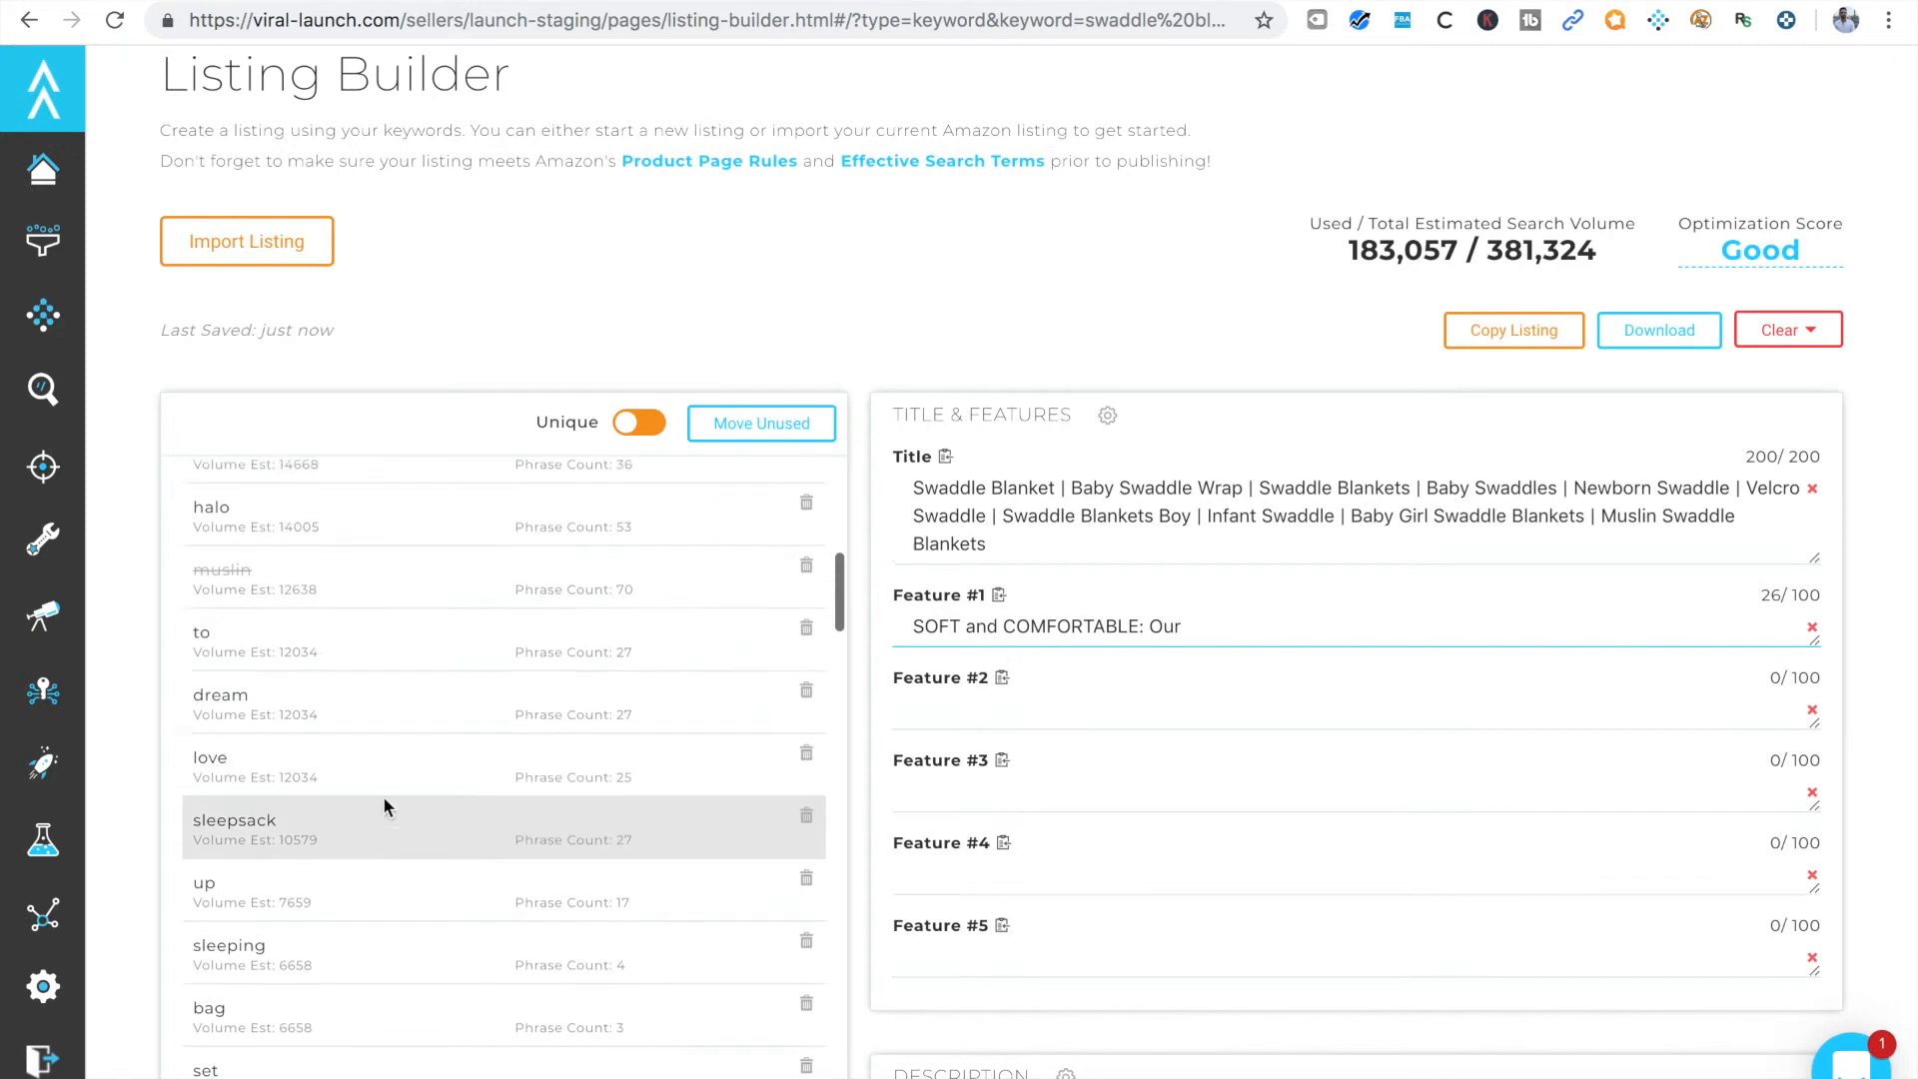
scroll(382, 795, "up", 5)
scroll(383, 799, "up", 10)
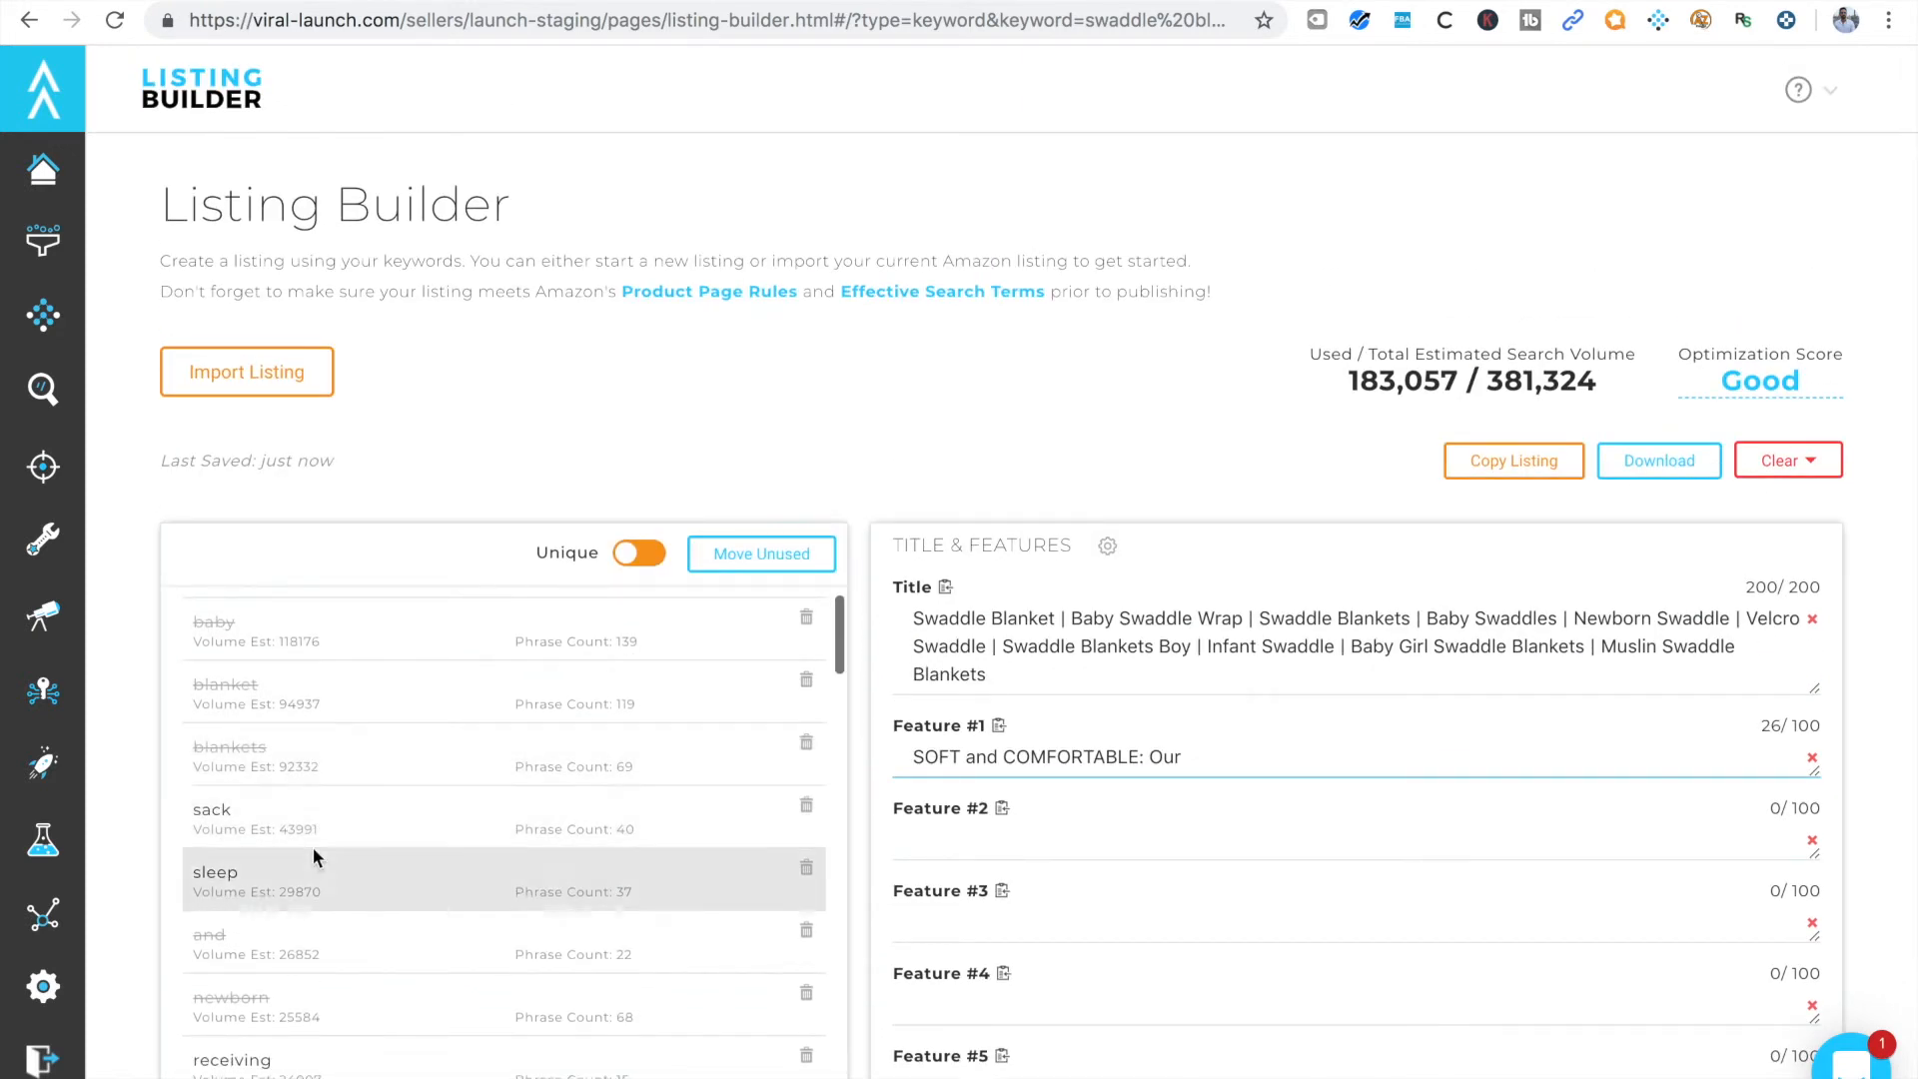
scroll(308, 873, "down", 2)
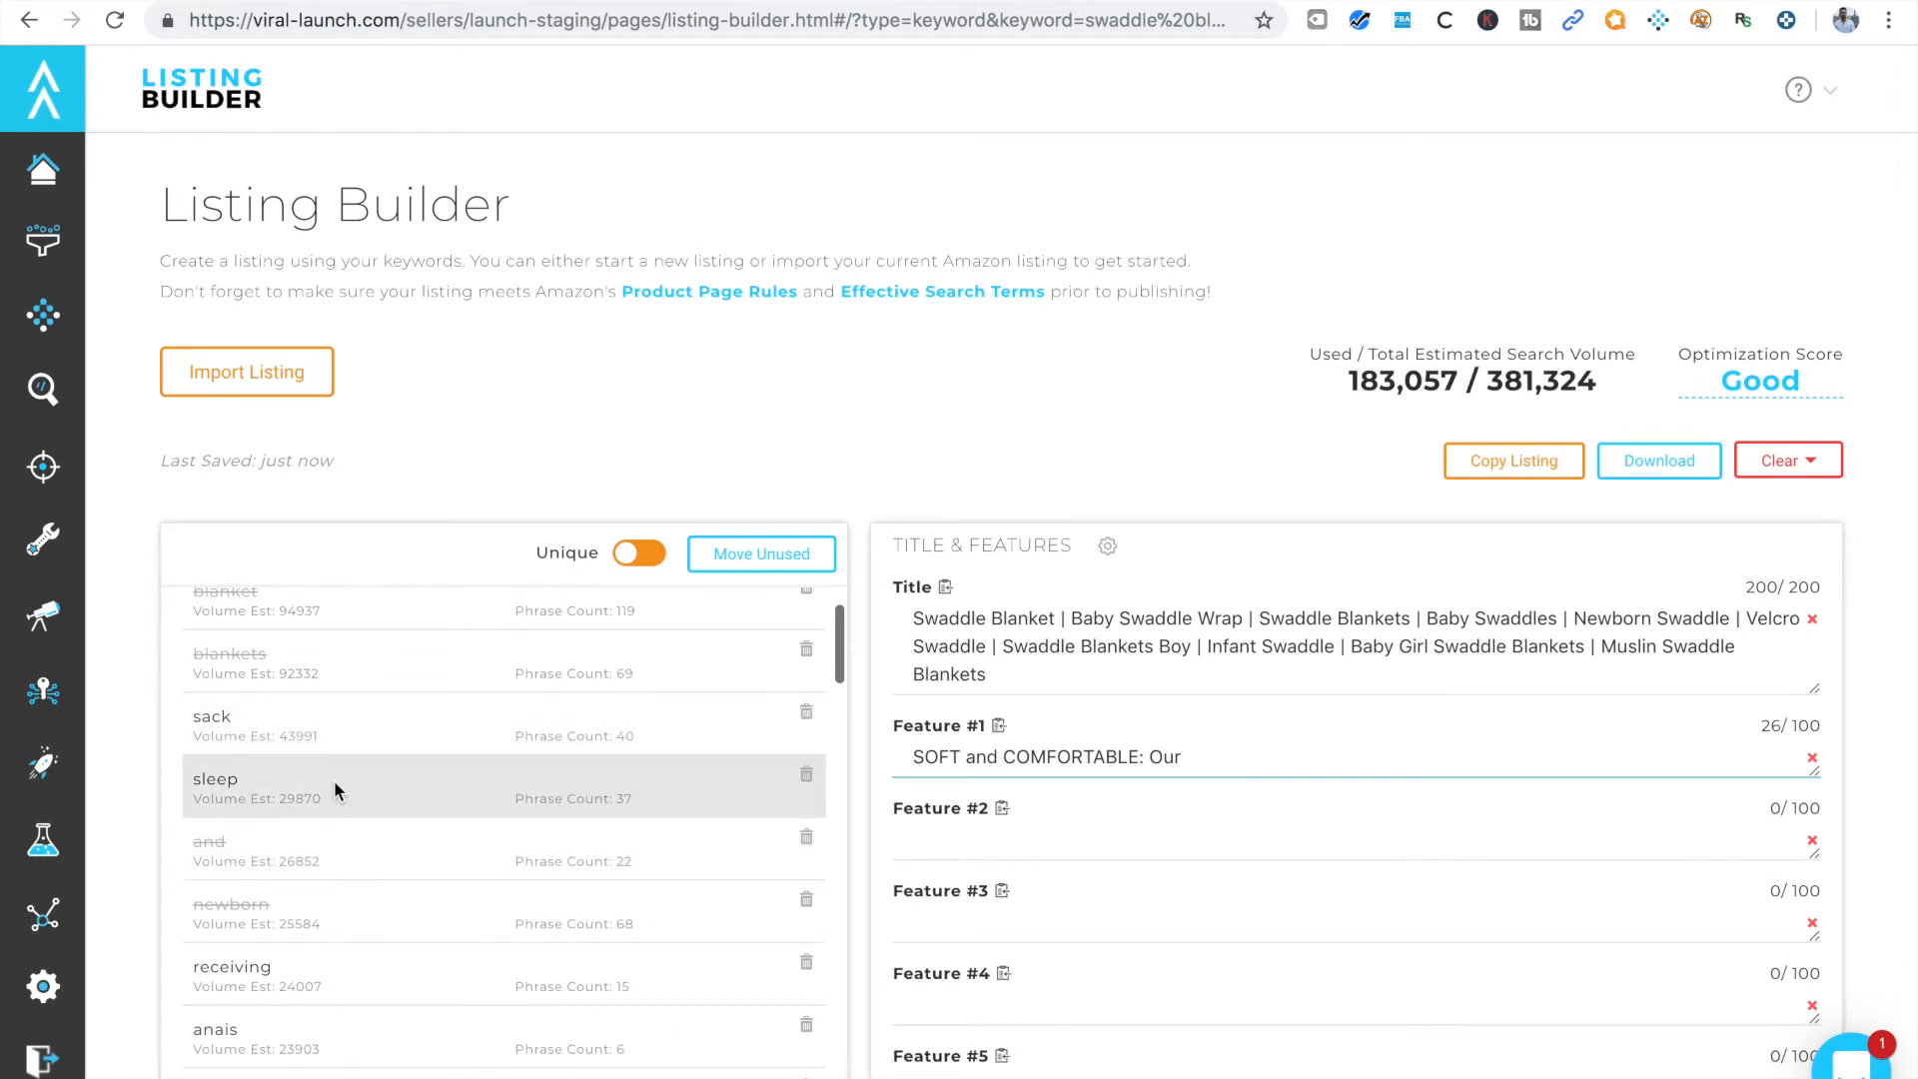
scroll(338, 959, "down", 5)
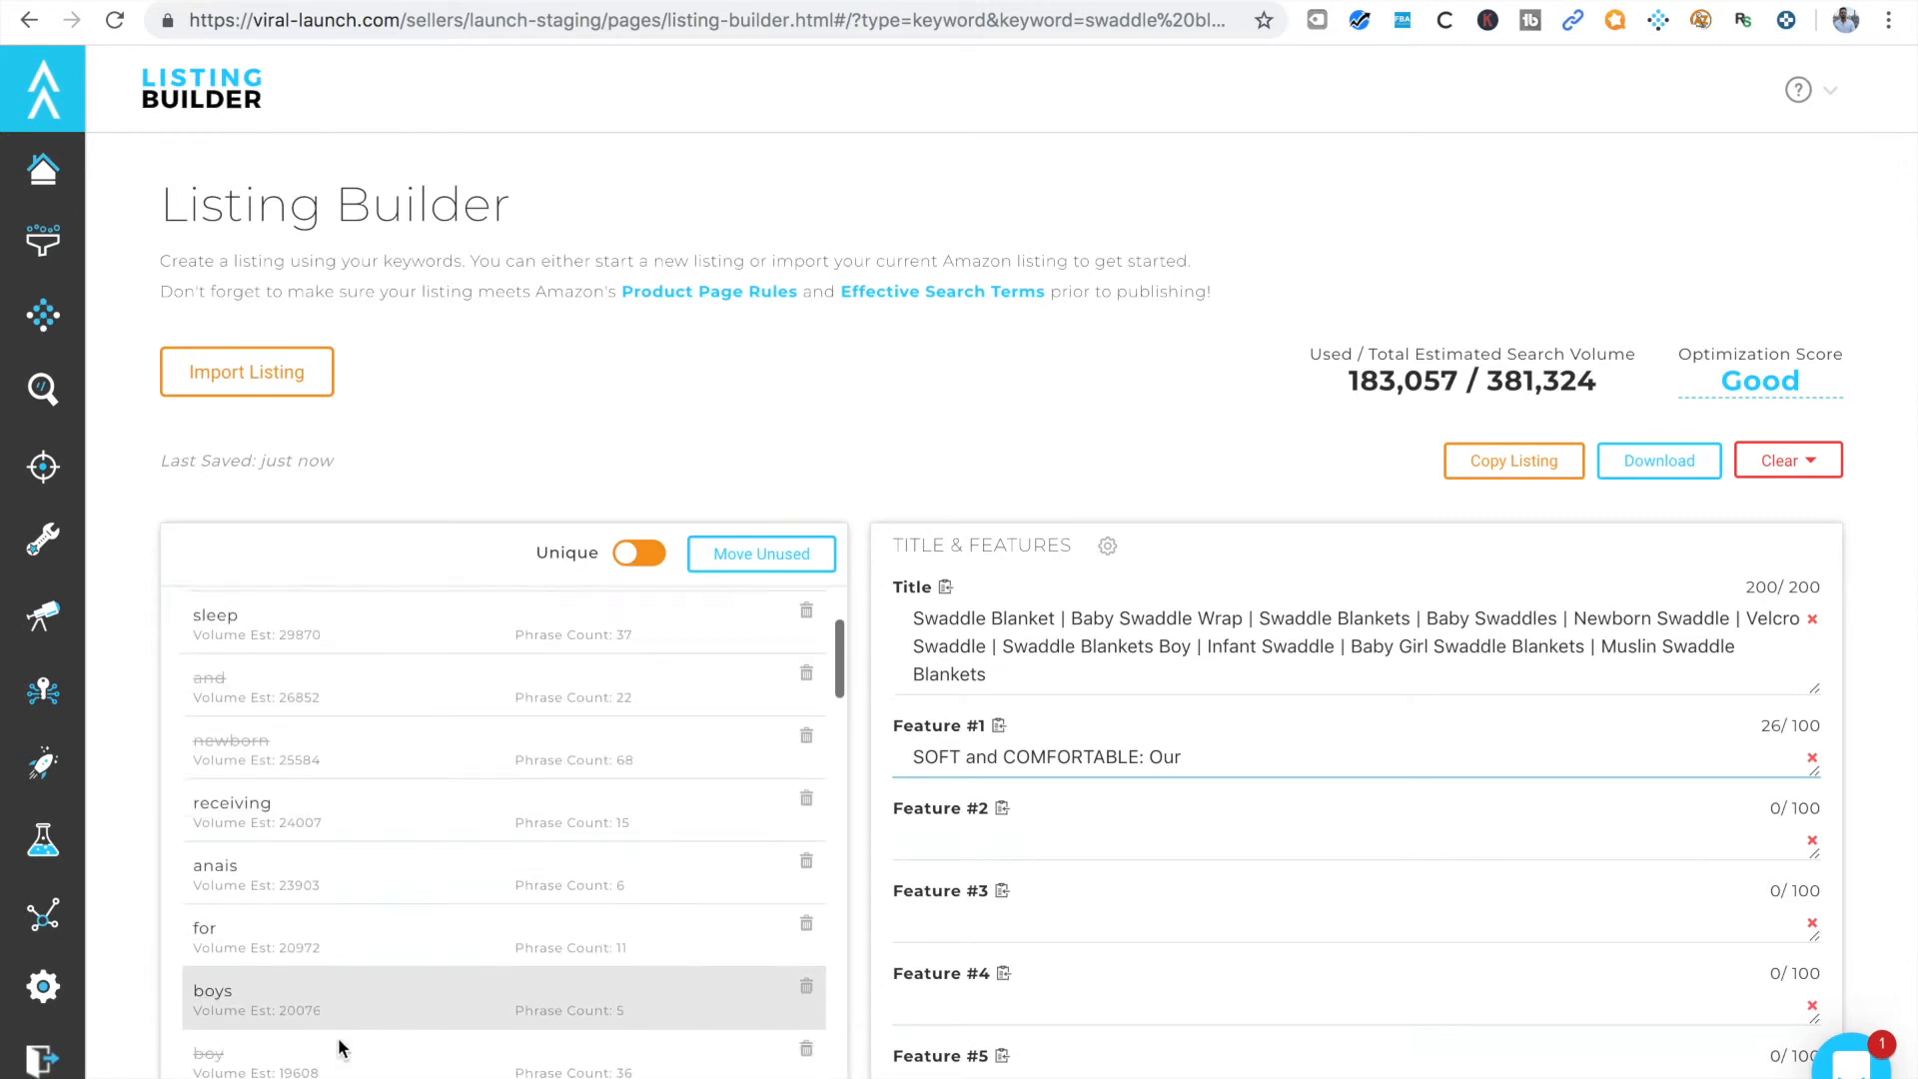
scroll(340, 1046, "down", 10)
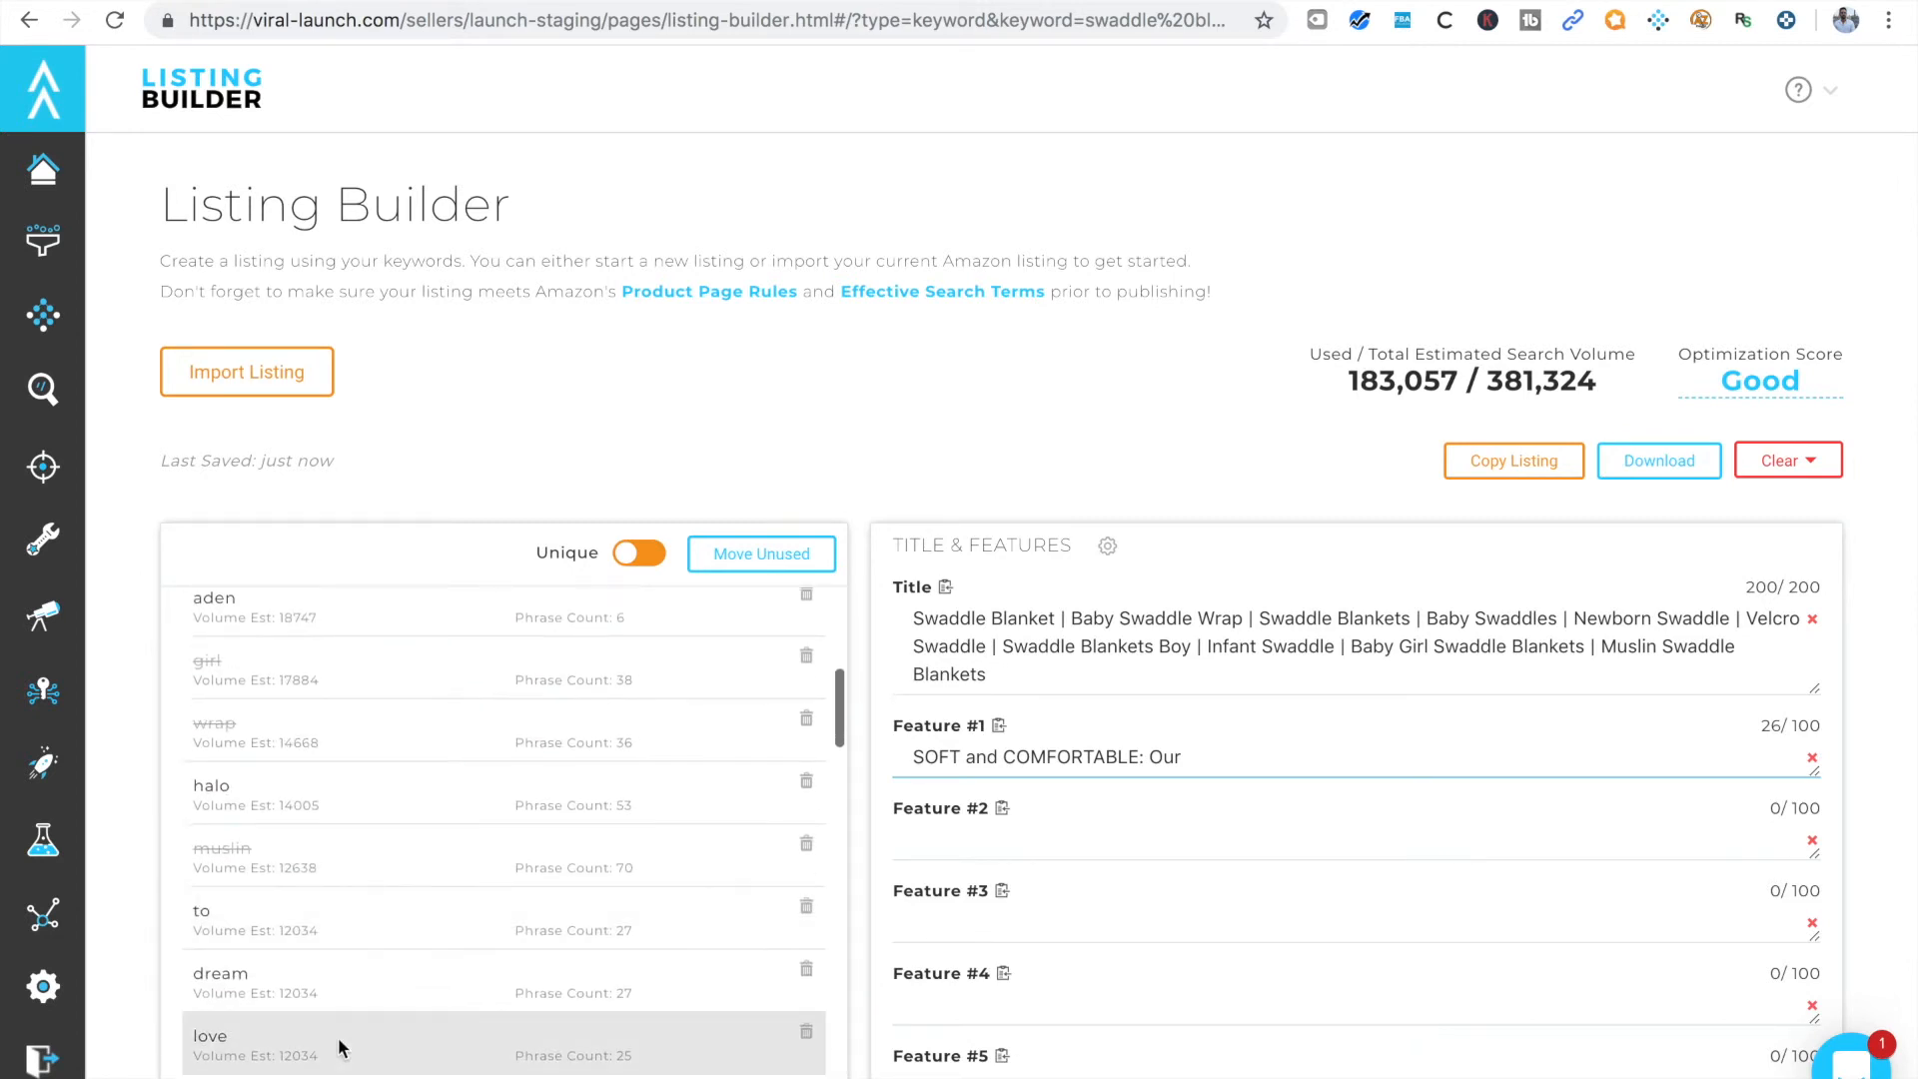
scroll(428, 980, "down", 1)
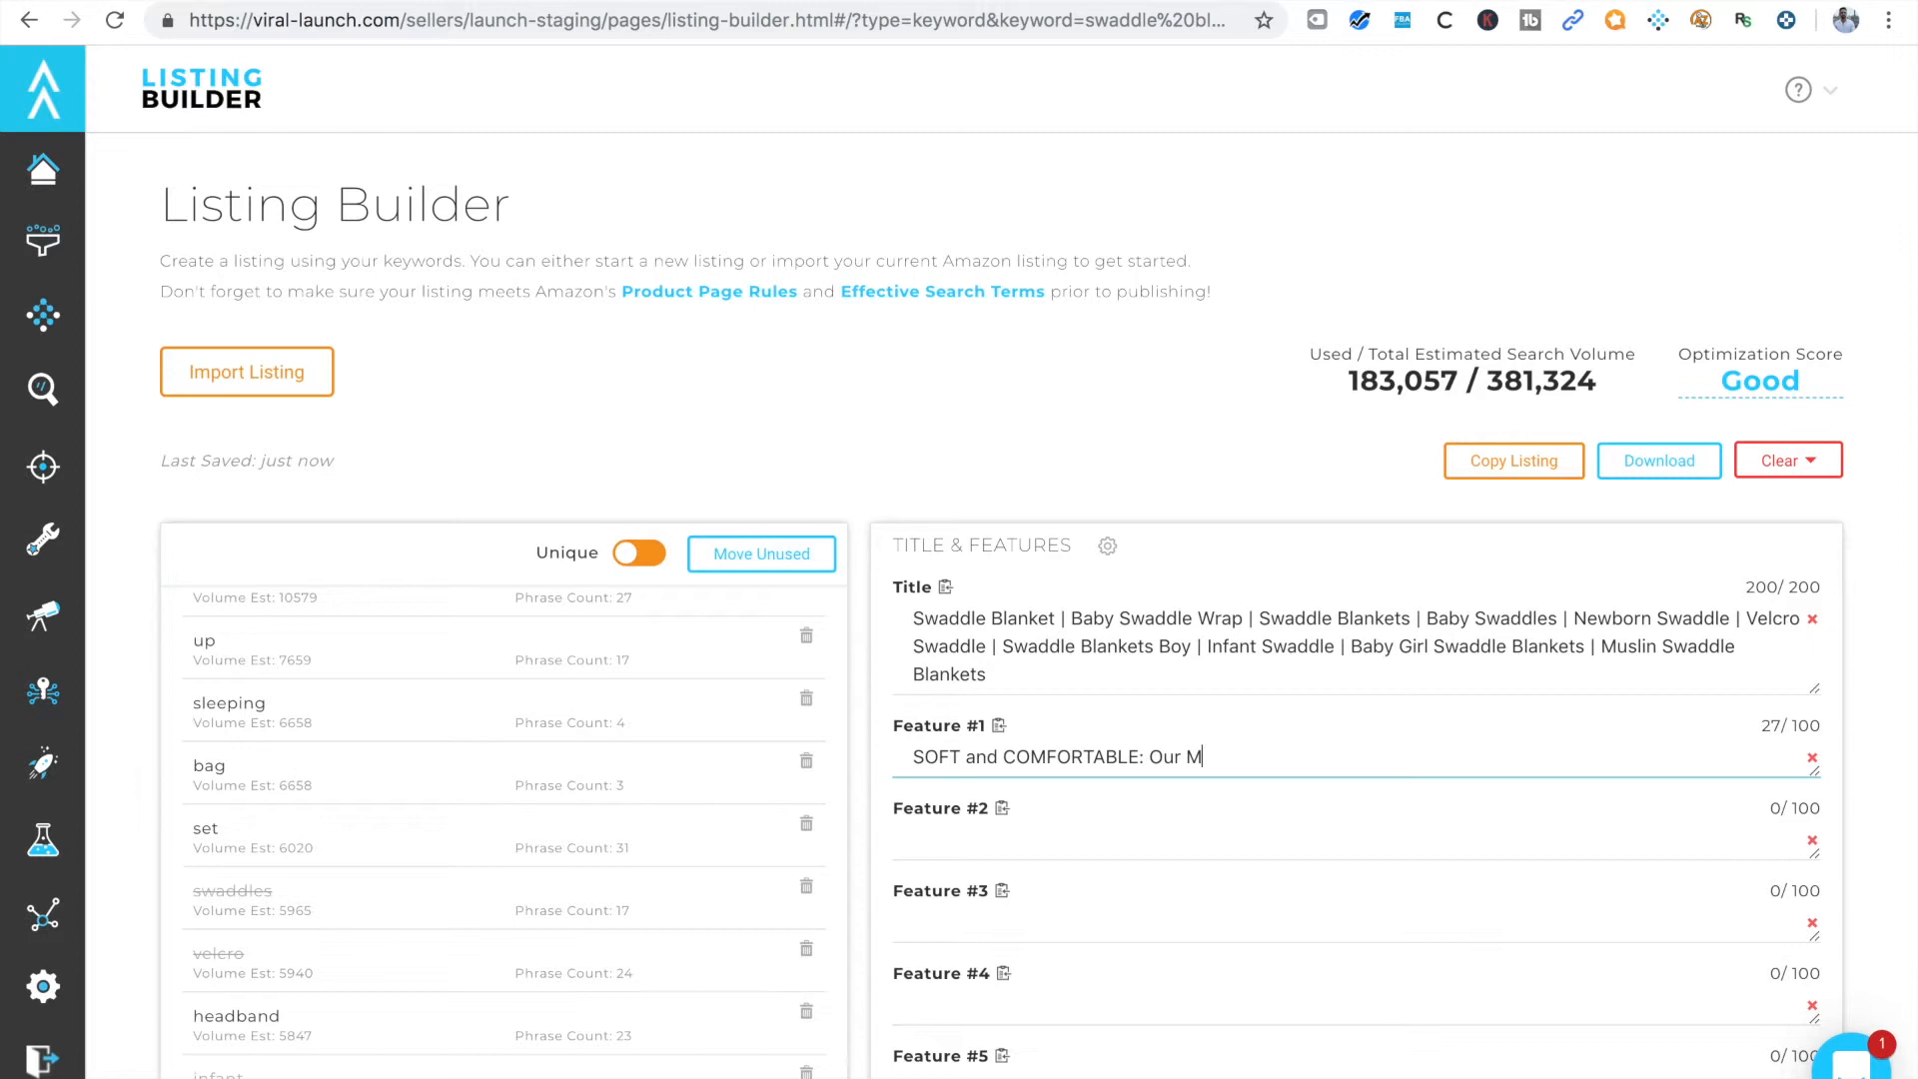
type("in Cotton")
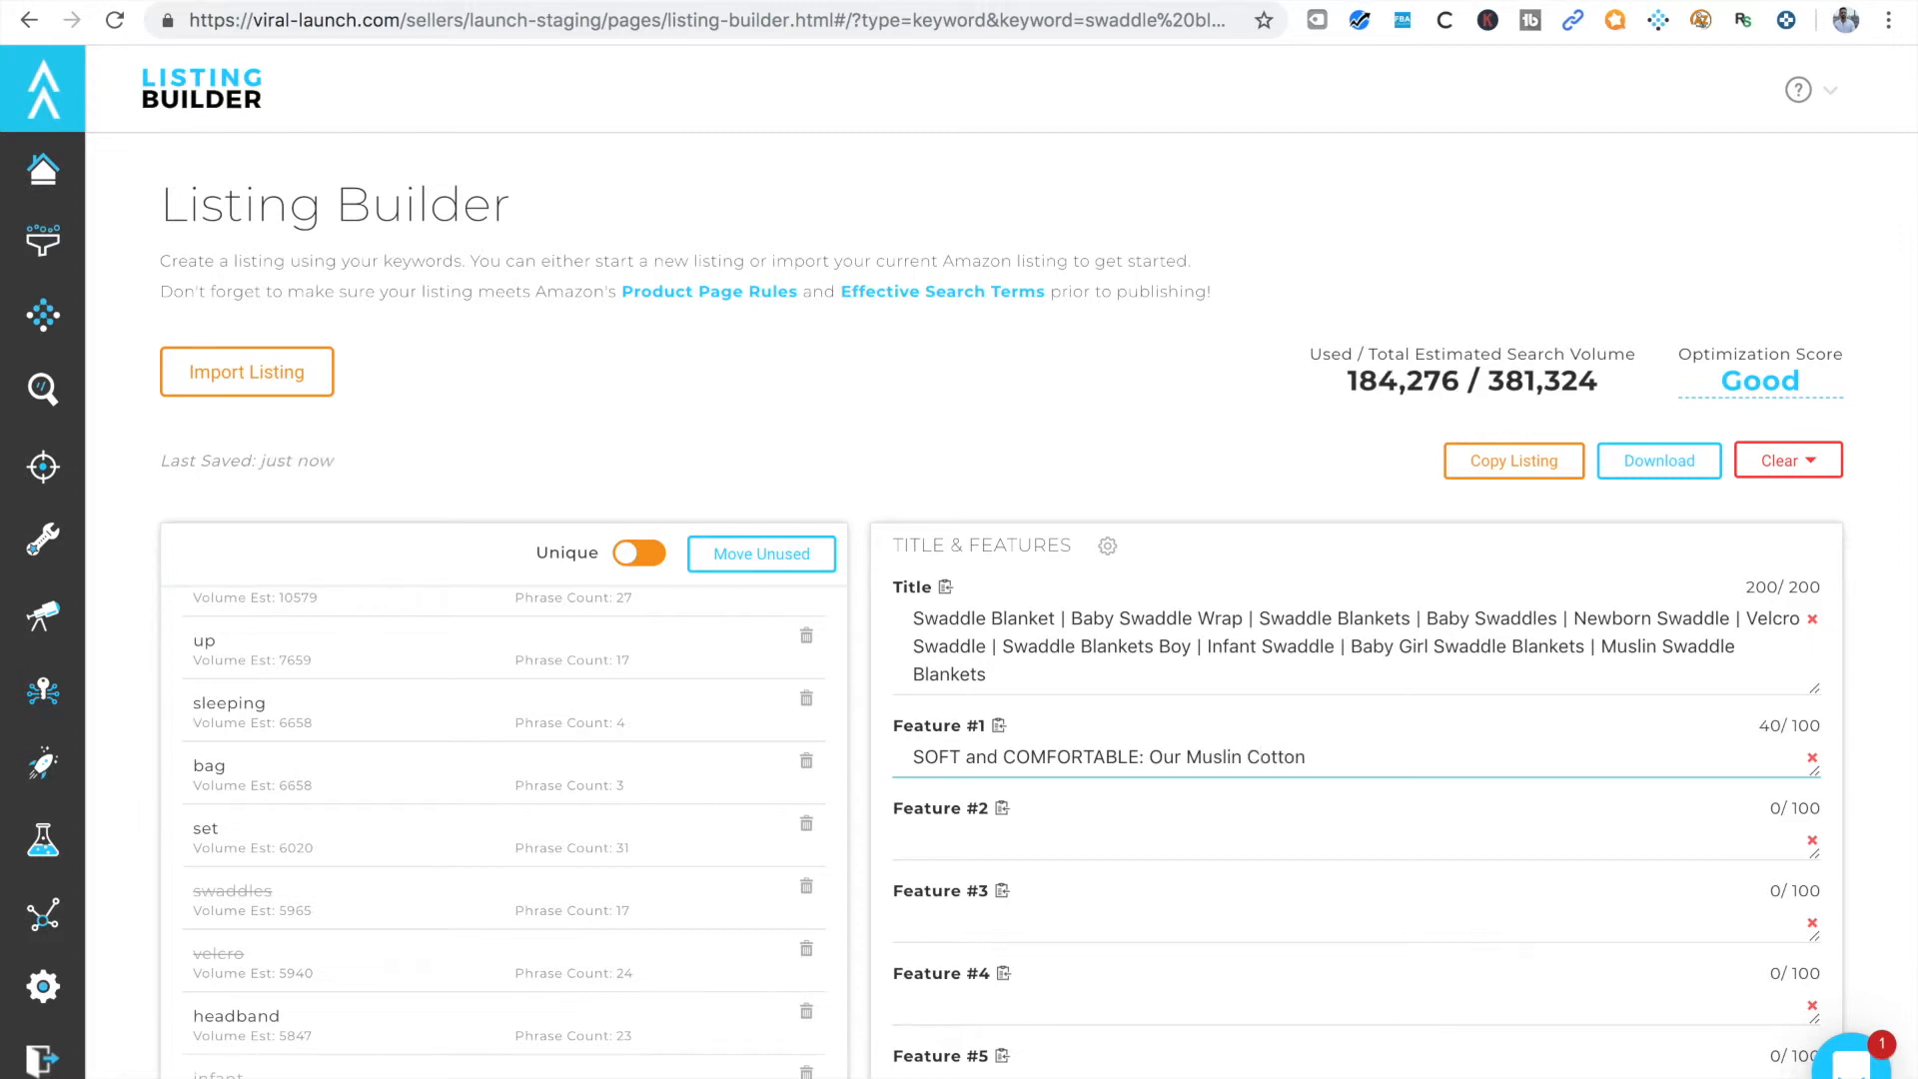
type(" sleeping")
type("swaddle re")
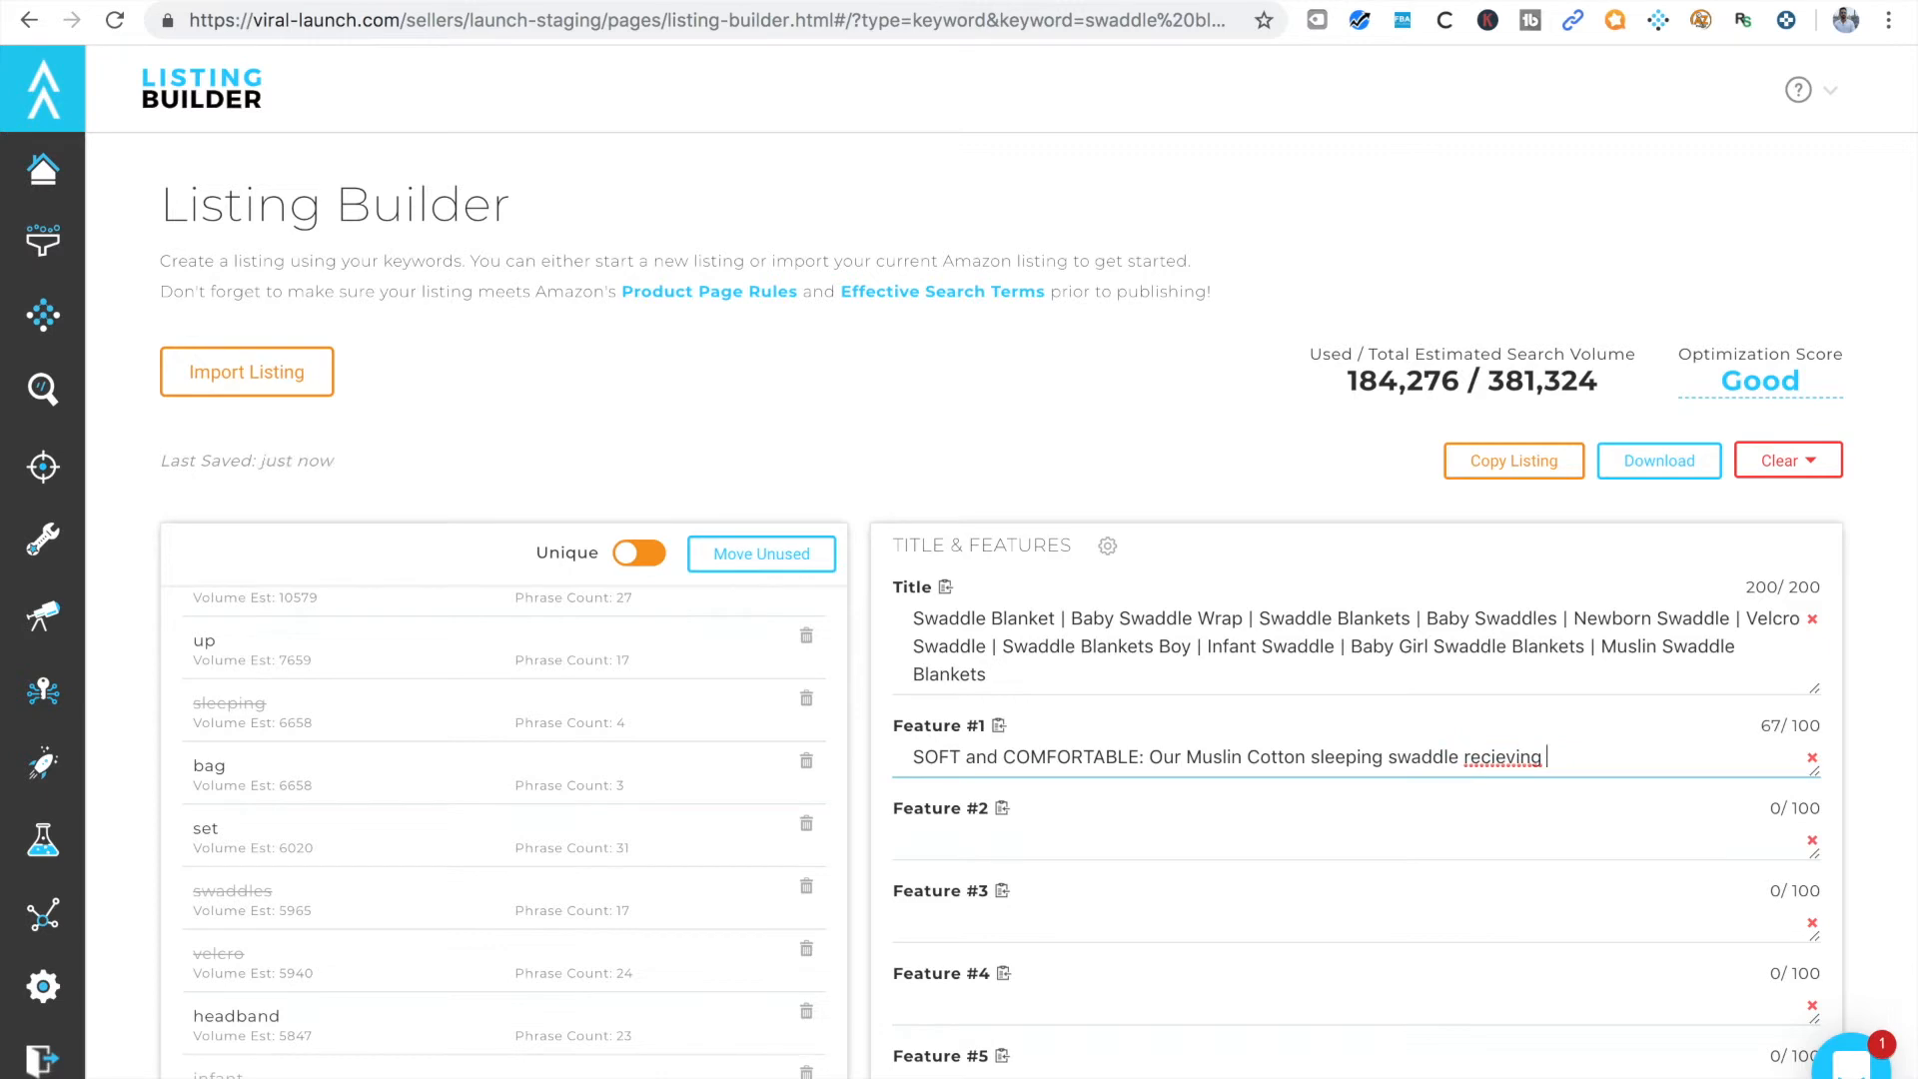
type("cieving")
Correct the misspelled "recieving" in Feature #1 to "receiving" and add the word "blanket" after it
right_click(1506, 756)
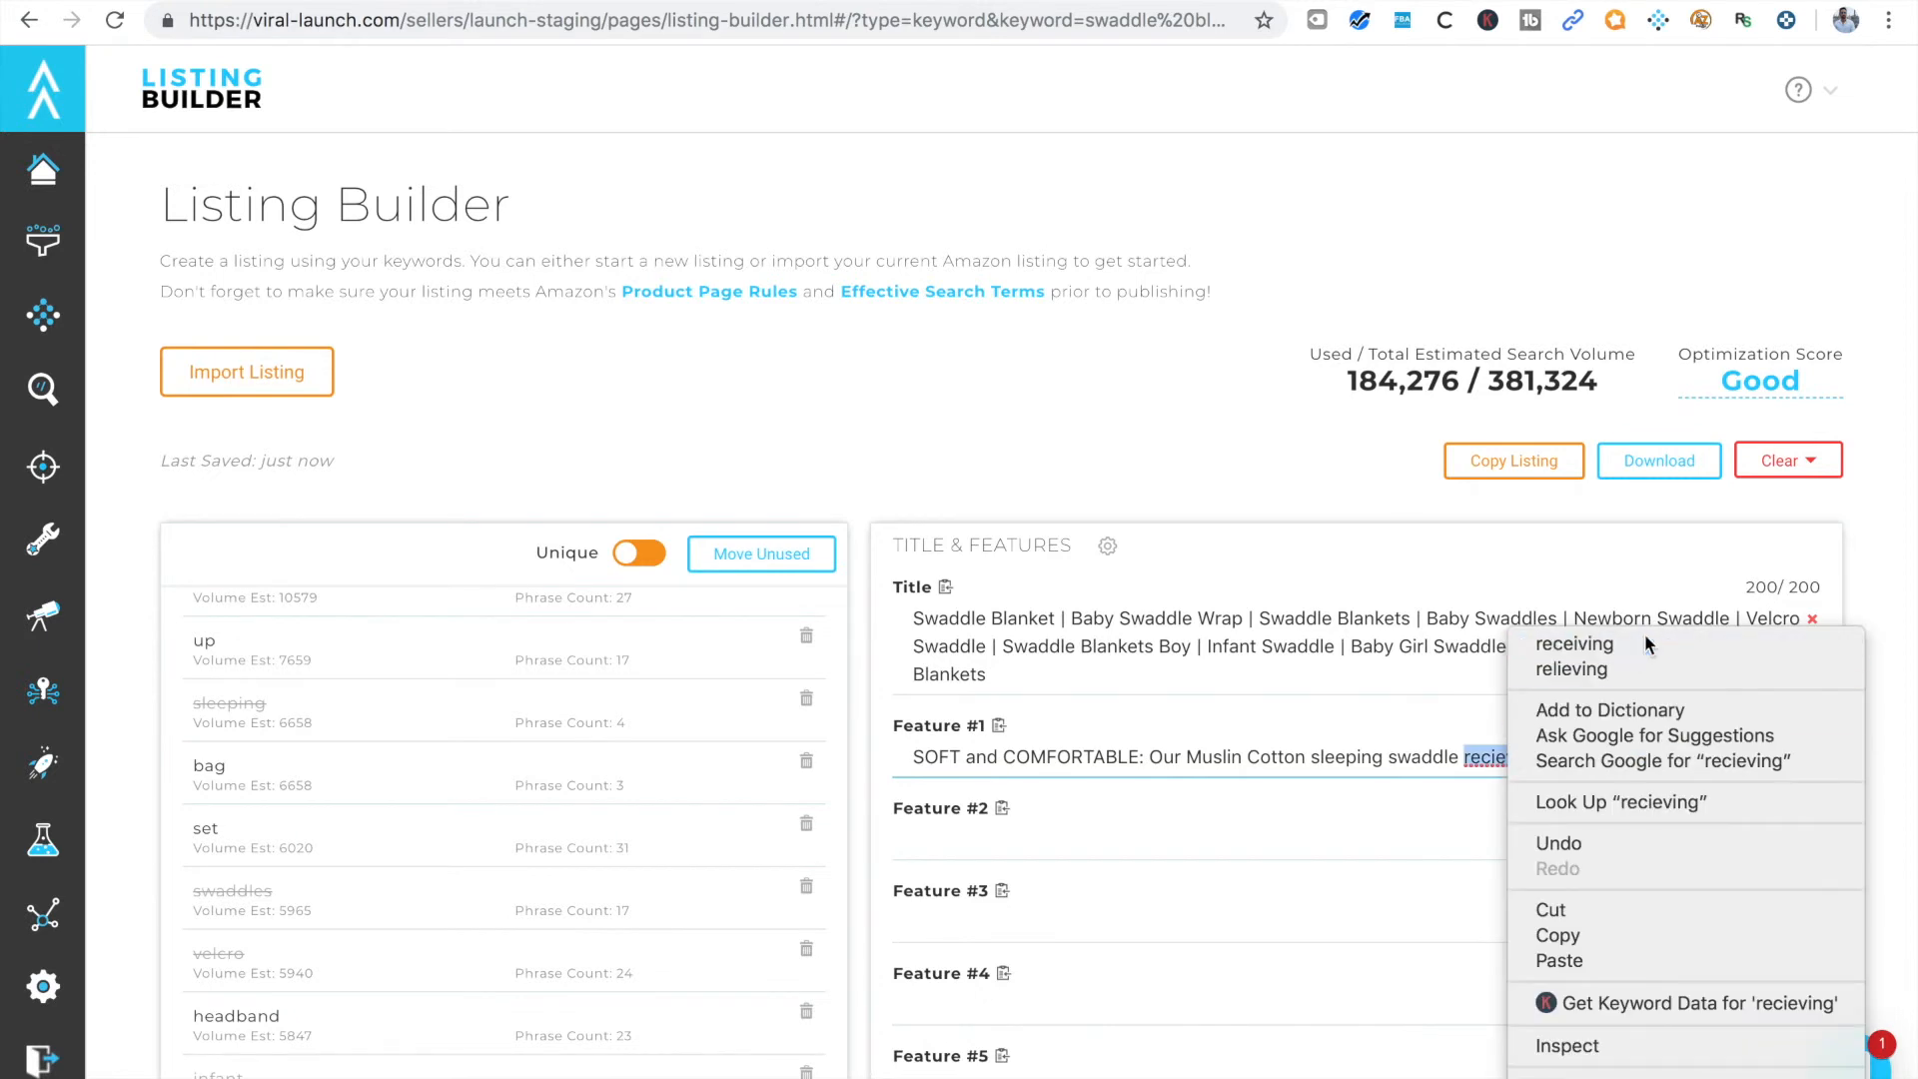
left_click(1568, 637)
type("blanlet")
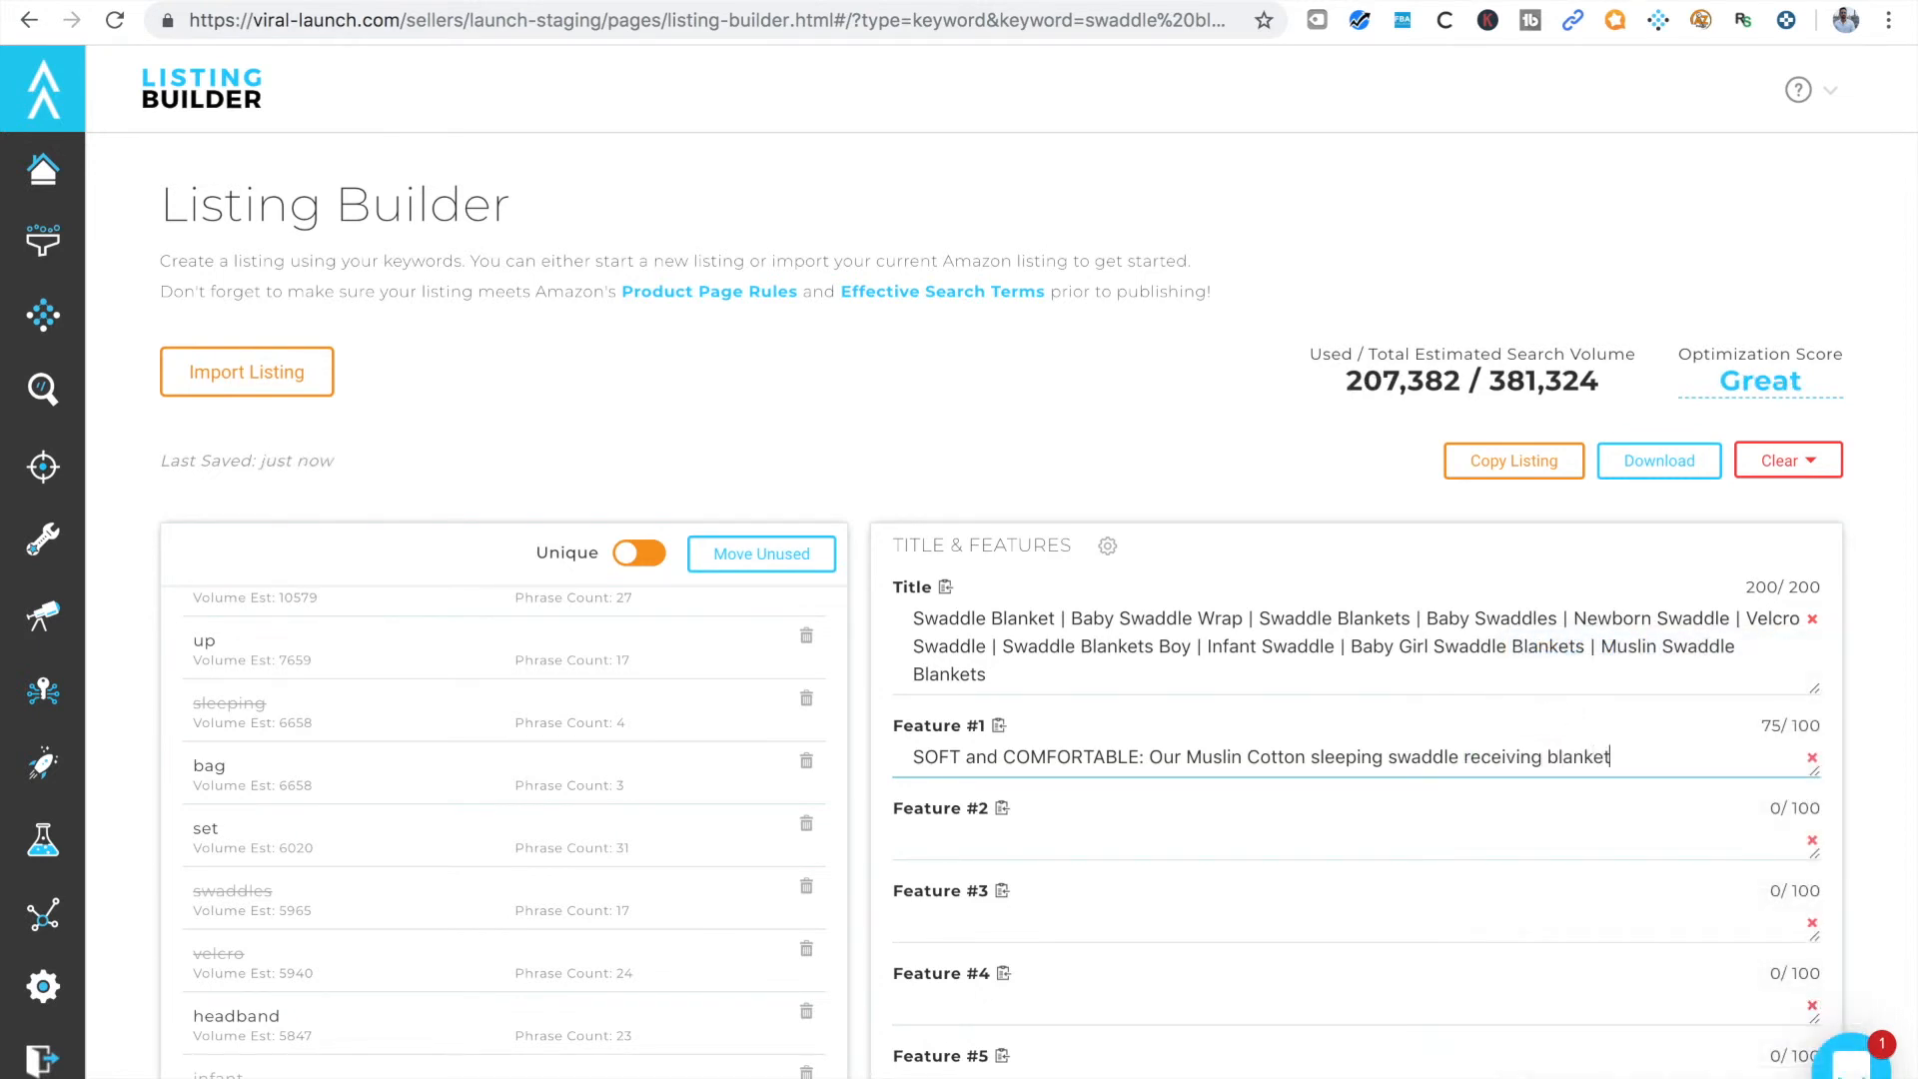
Examine the remaining unique words and the features, description, search terms and optional fields that can hold them
scroll(430, 1004, "down", 3)
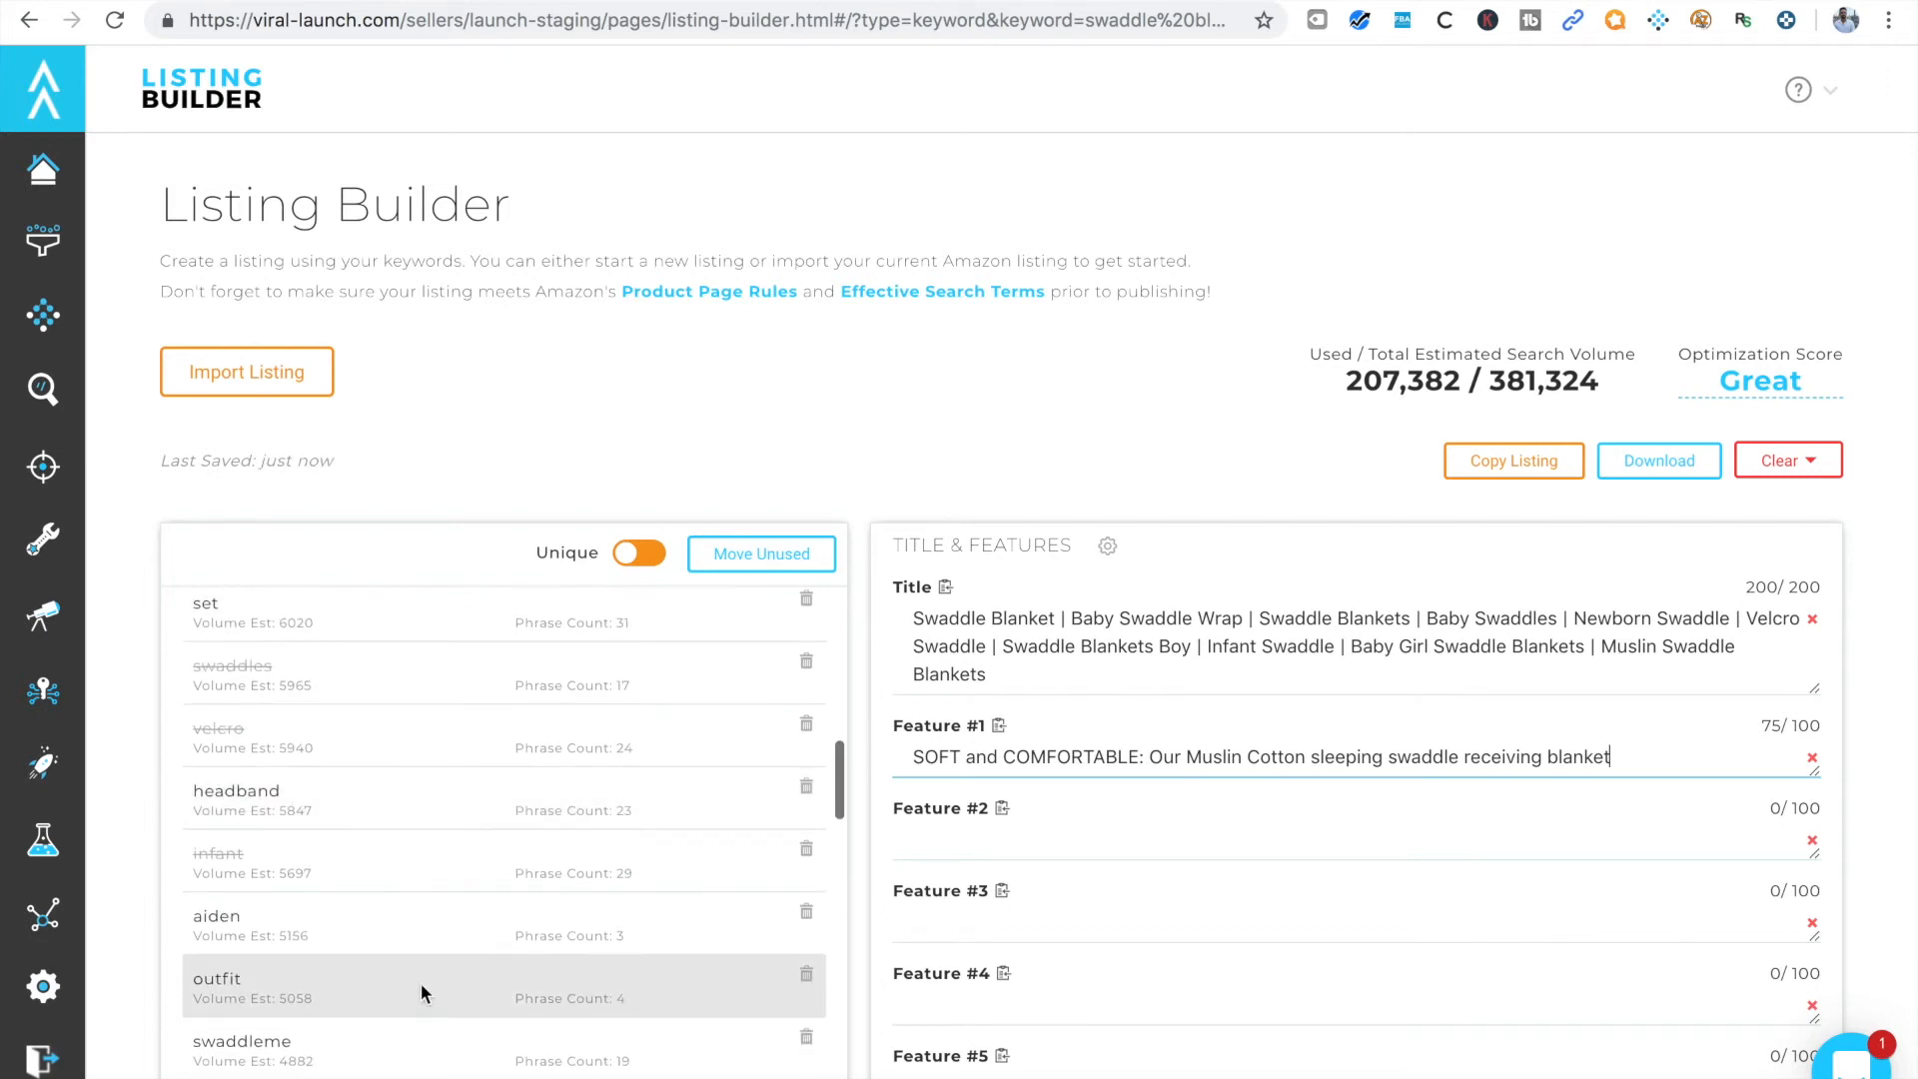
scroll(1065, 912, "down", 2)
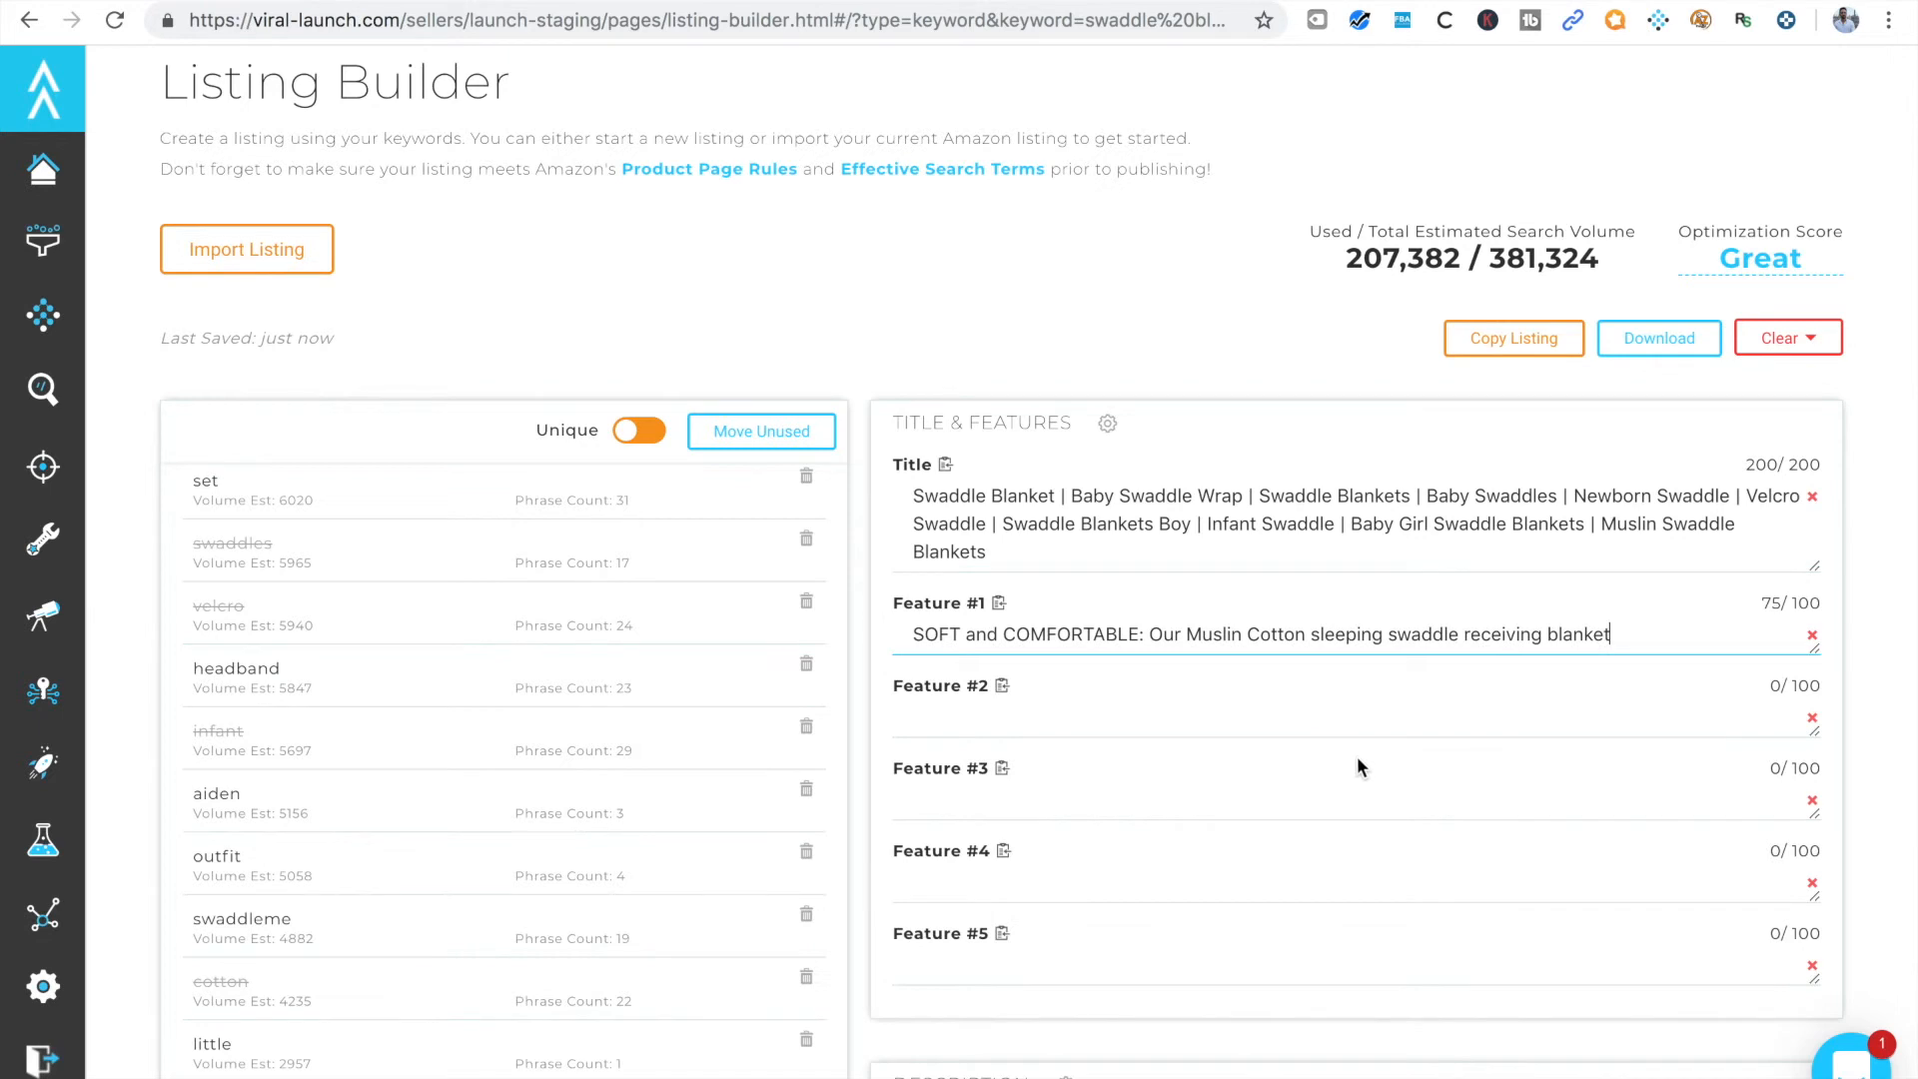
scroll(1413, 757, "down", 4)
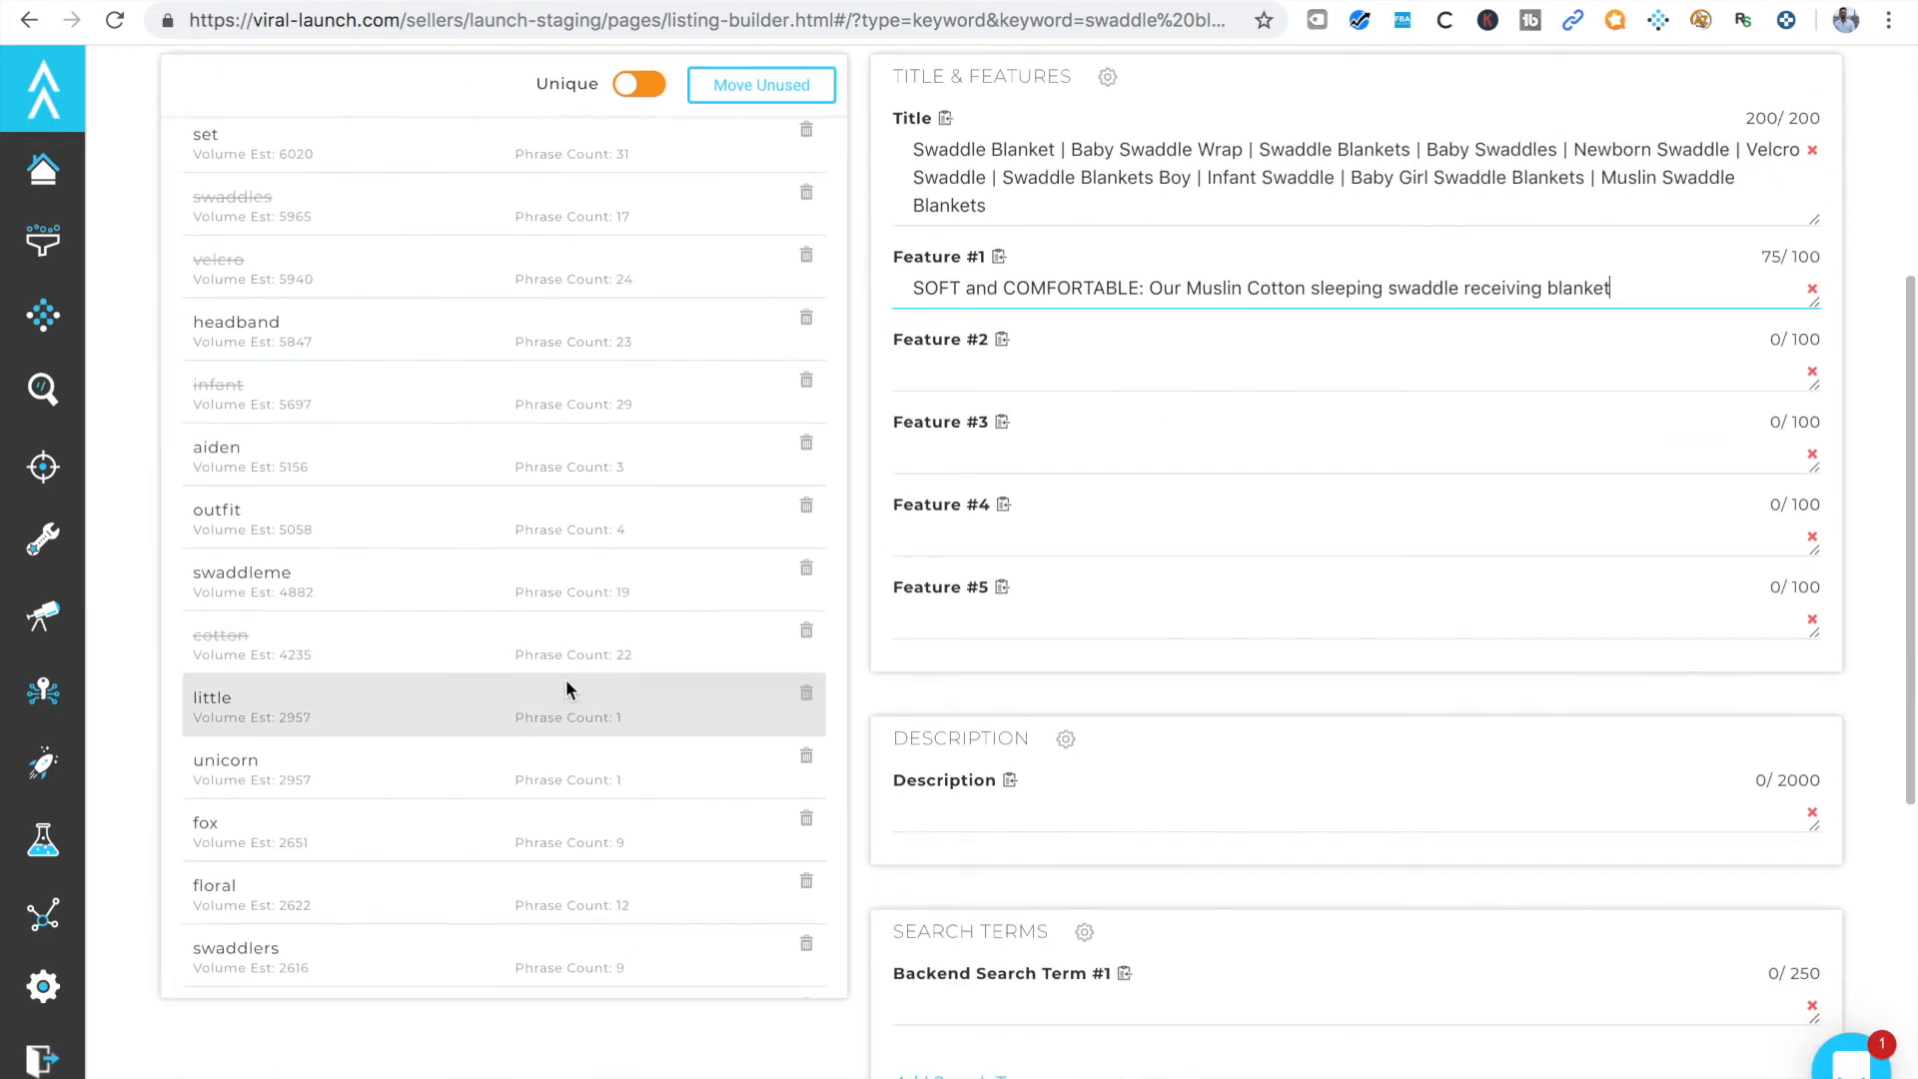
scroll(404, 829, "down", 3)
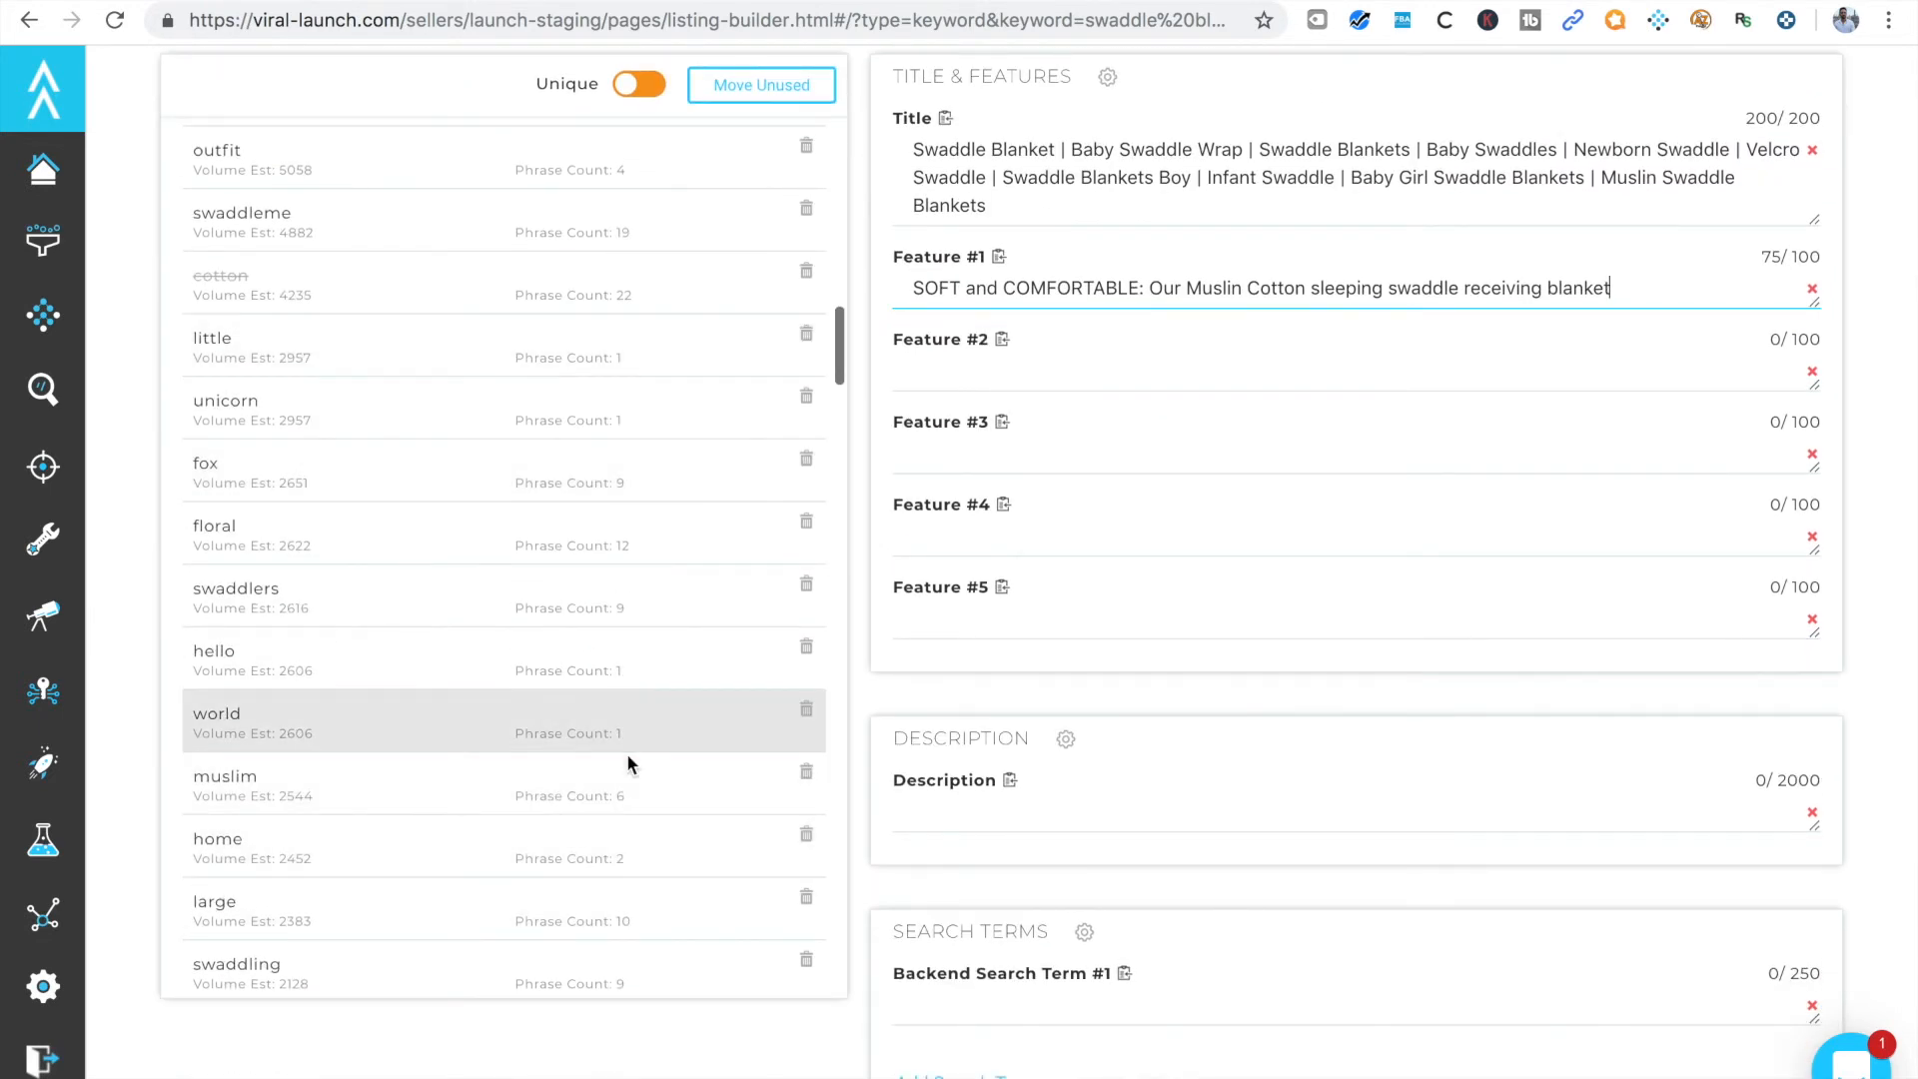
scroll(1049, 811, "down", 2)
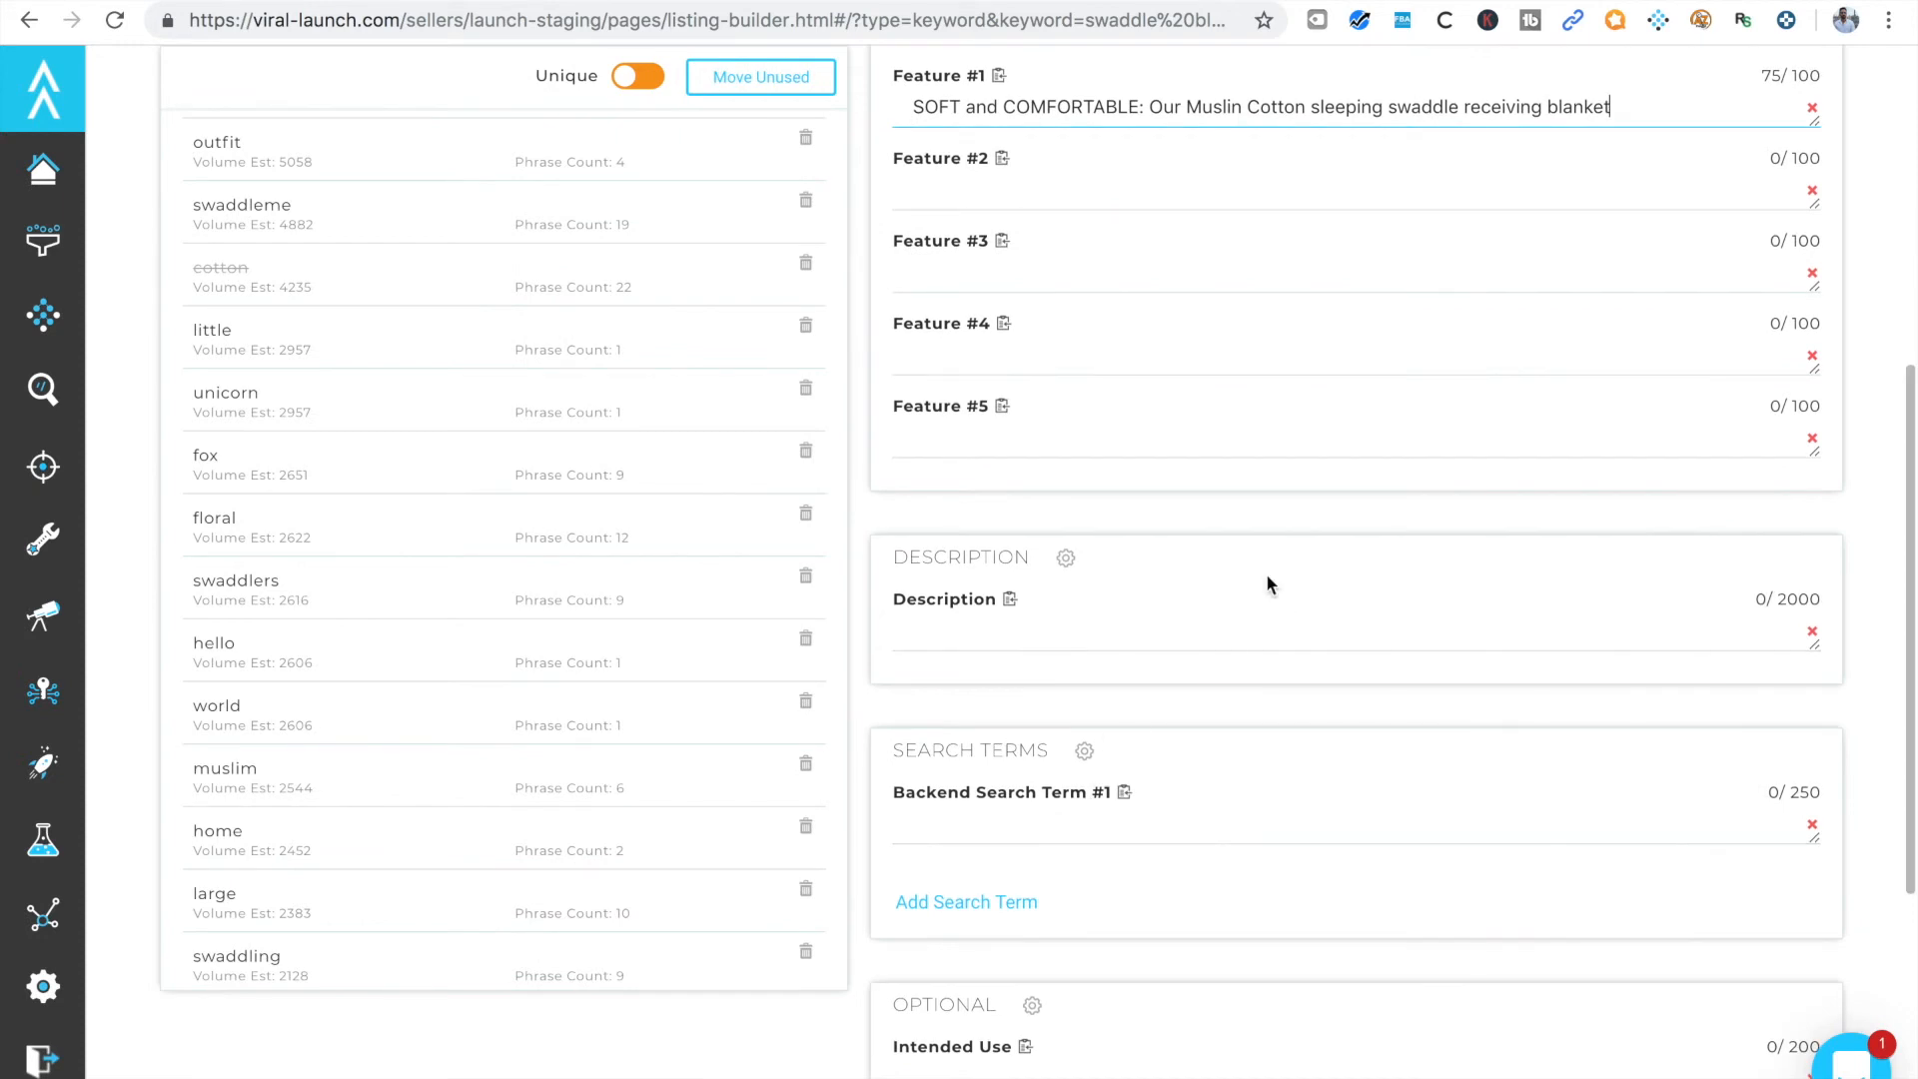
scroll(1747, 539, "up", 3)
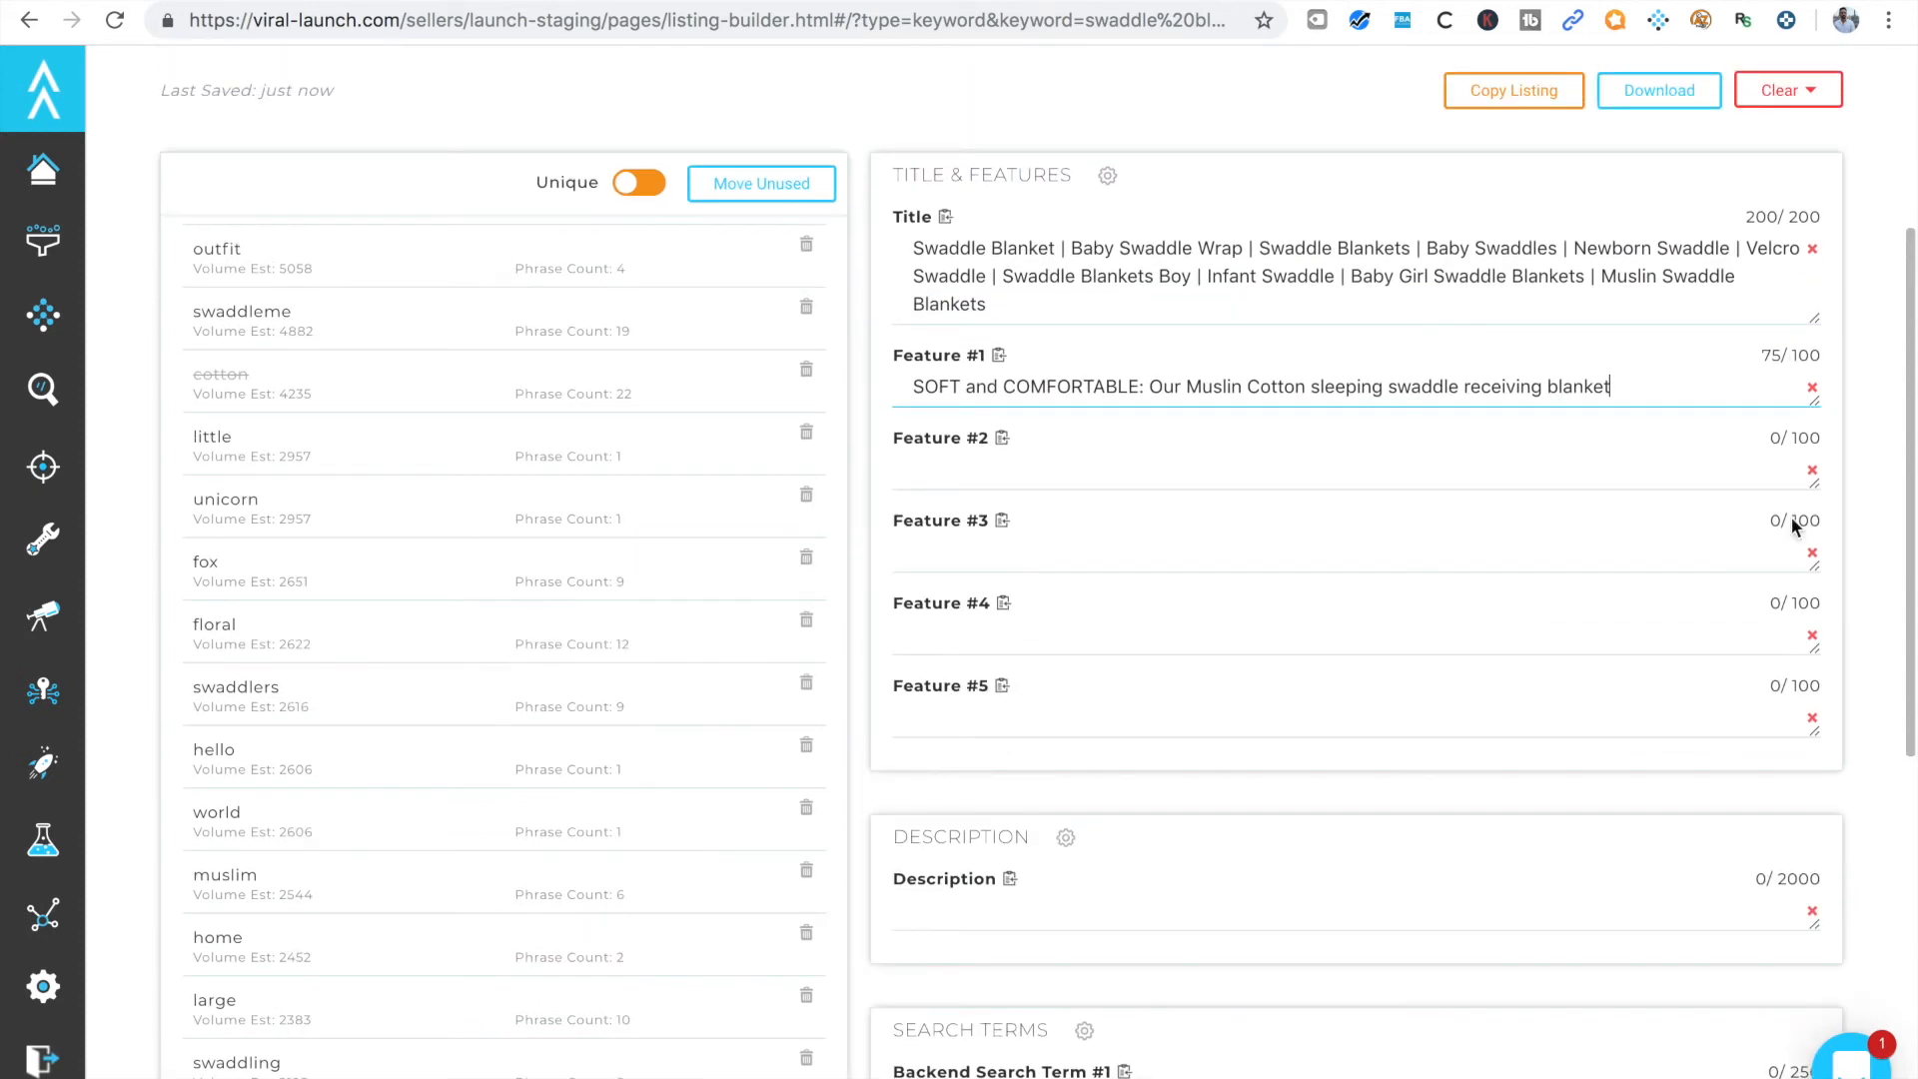
scroll(1795, 797, "down", 4)
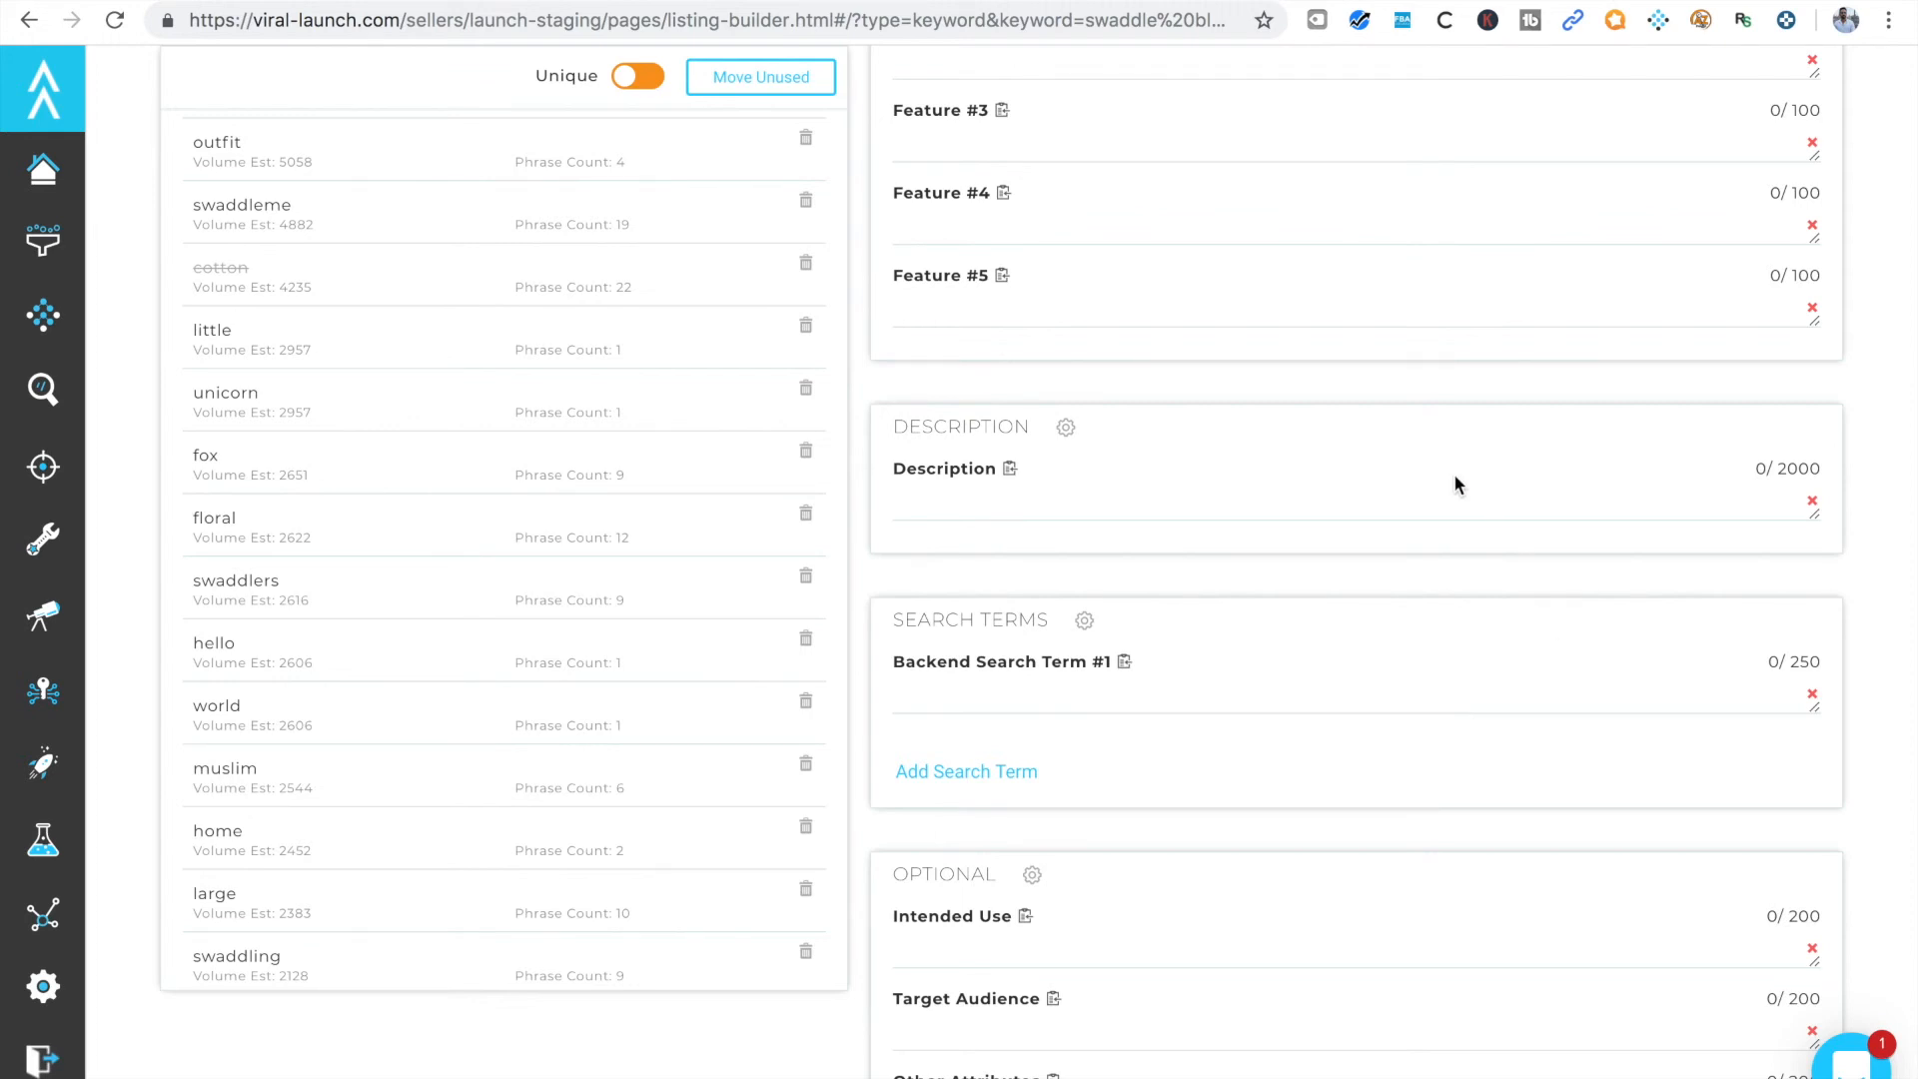
scroll(1453, 474, "up", 8)
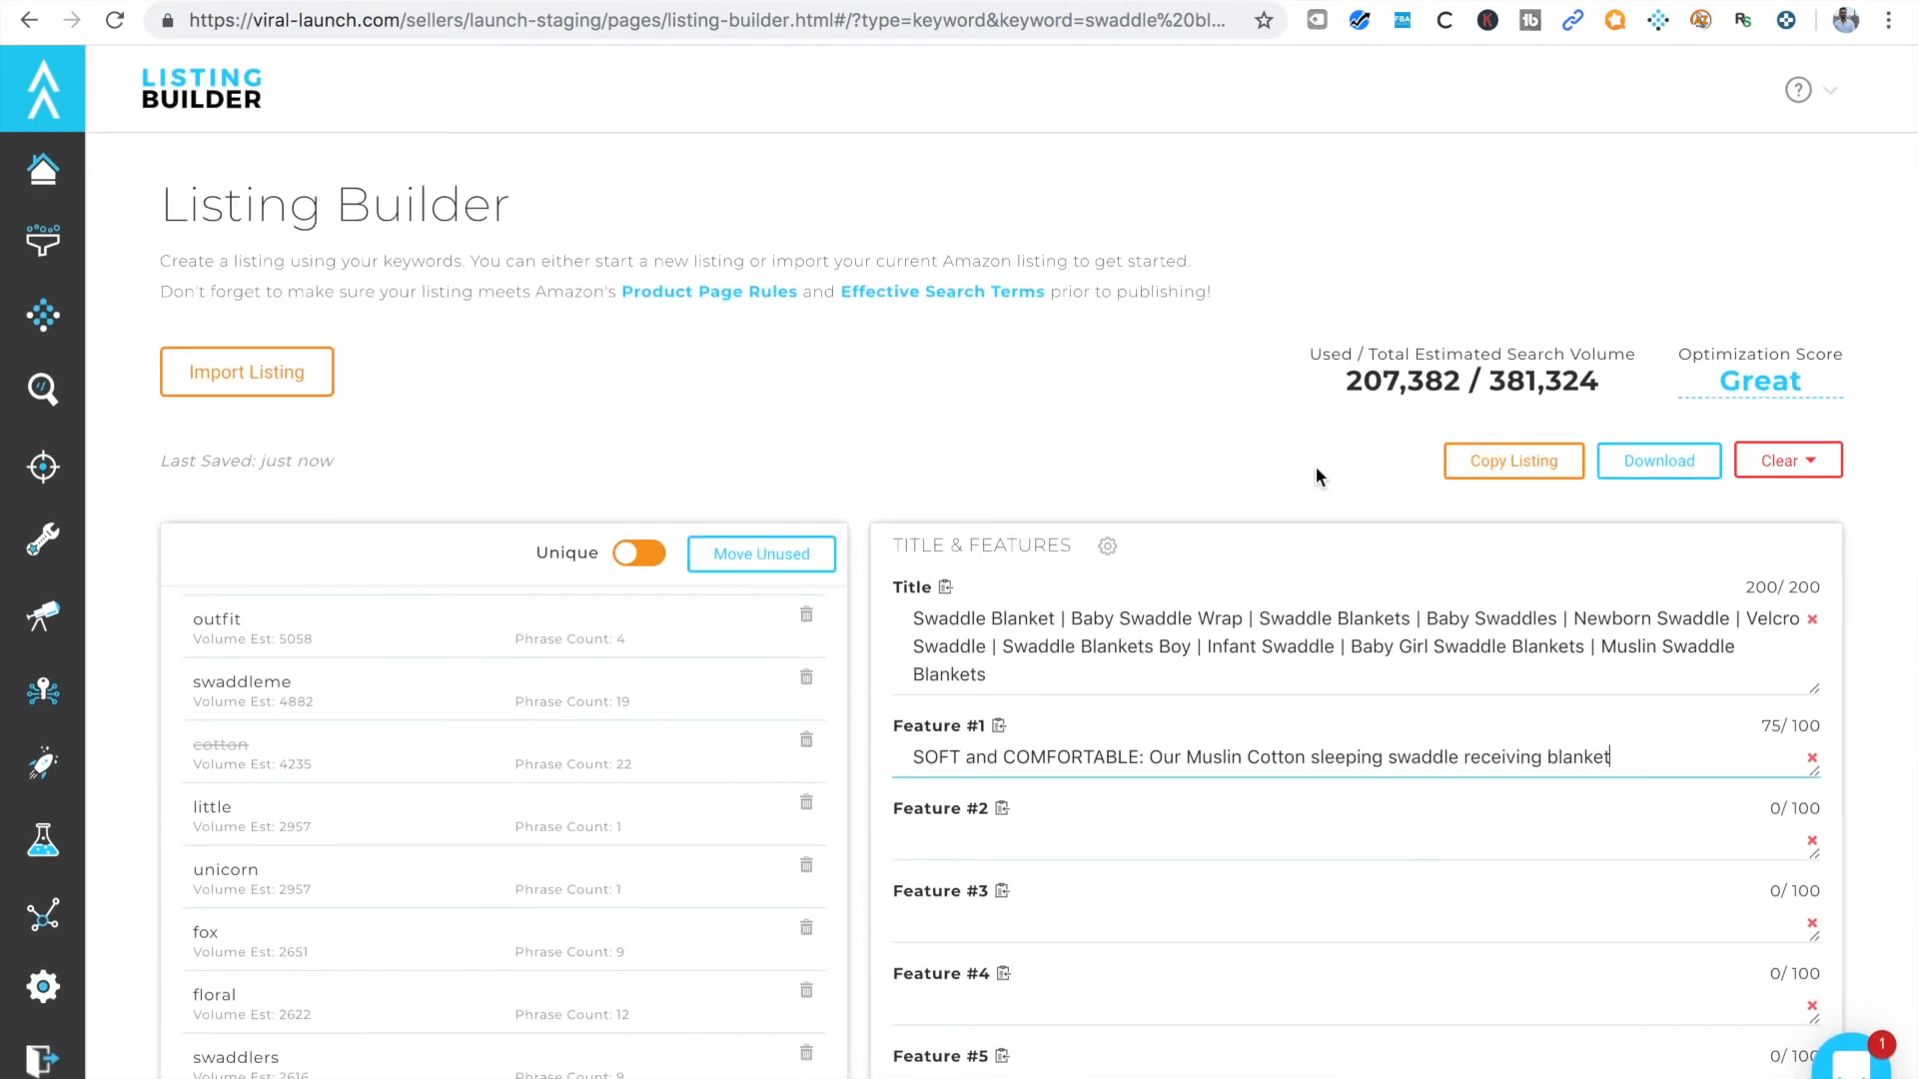